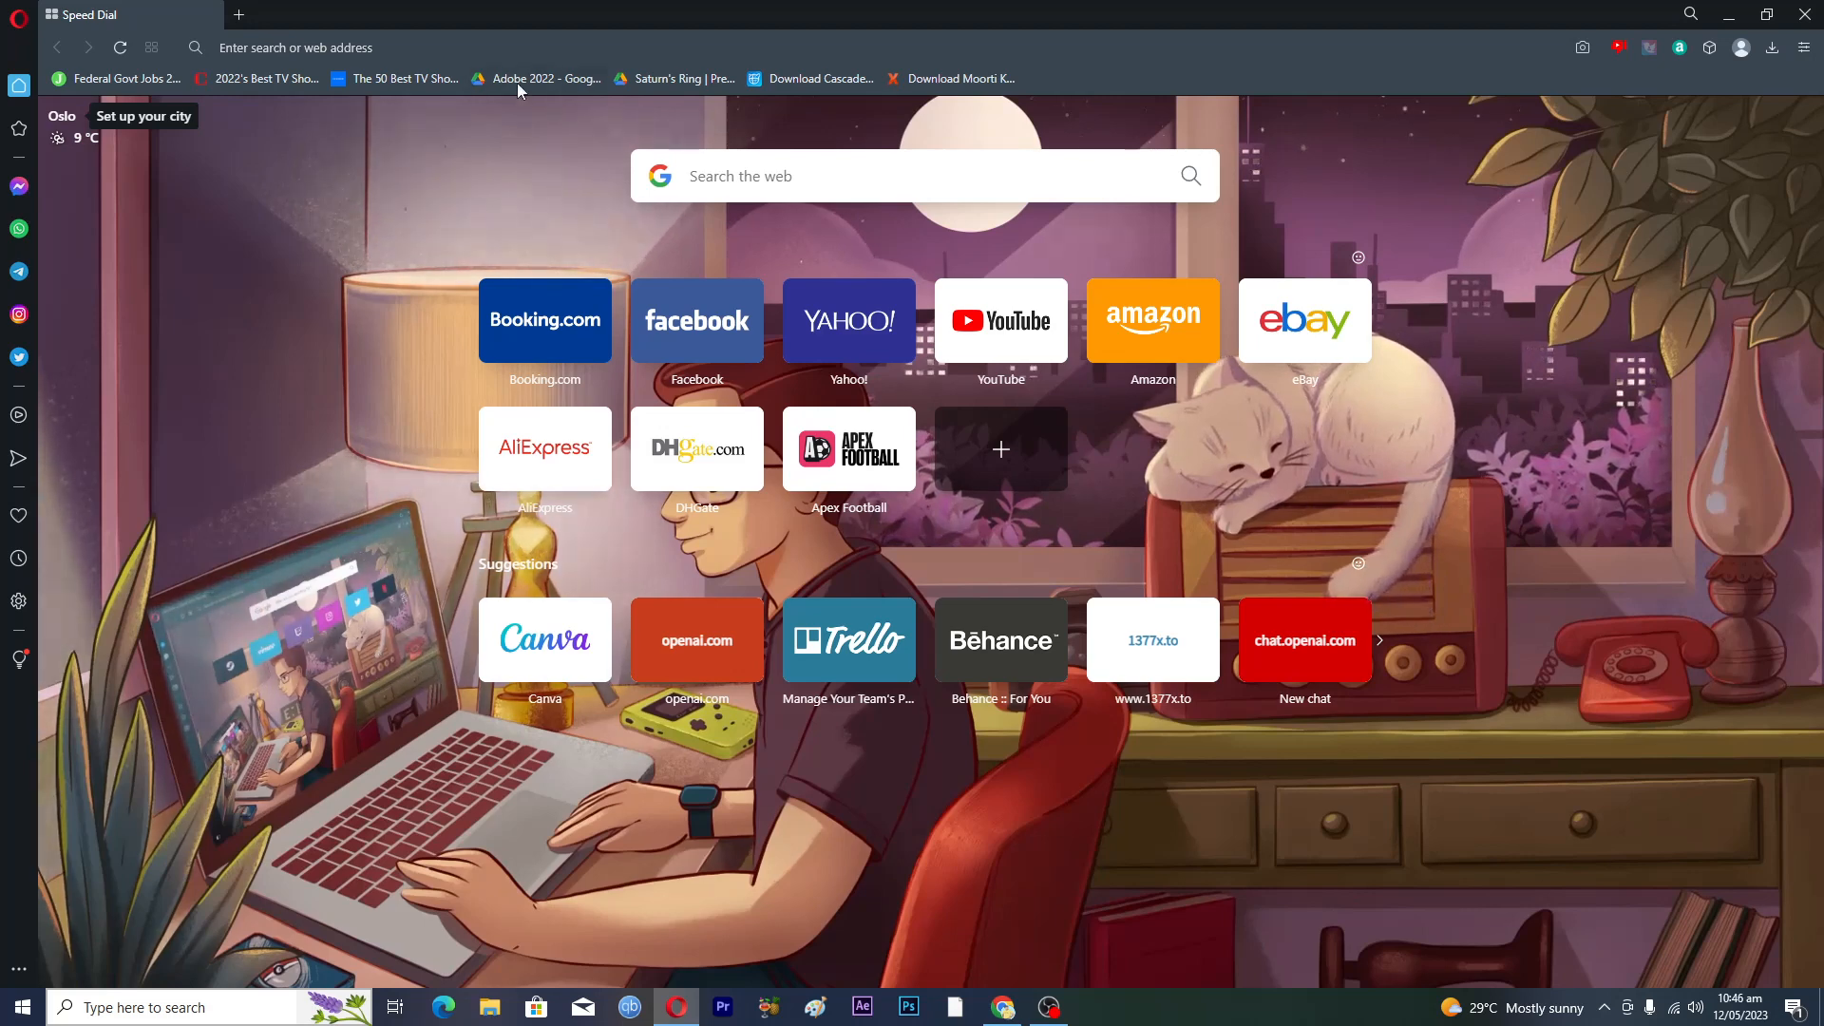
- Search Google for 'canva' from Opera's address bar, discarding the autocomplete suggestion
click(354, 47)
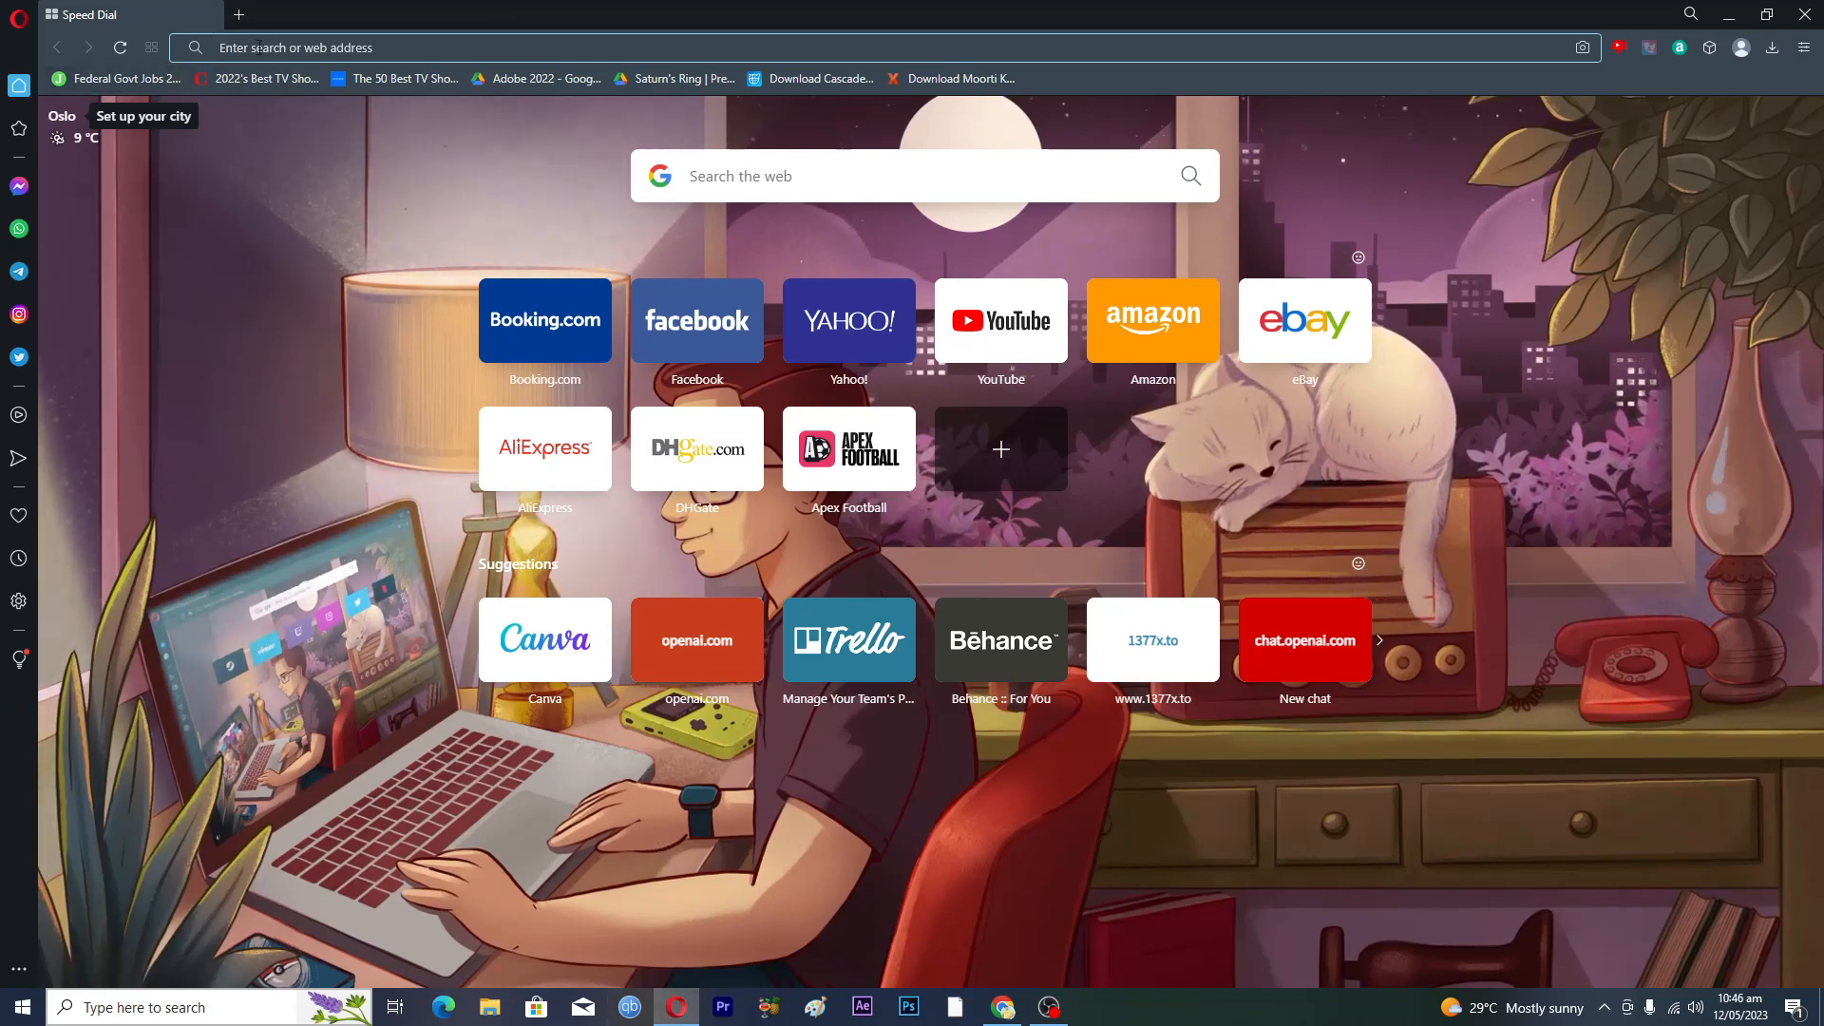
text(can)
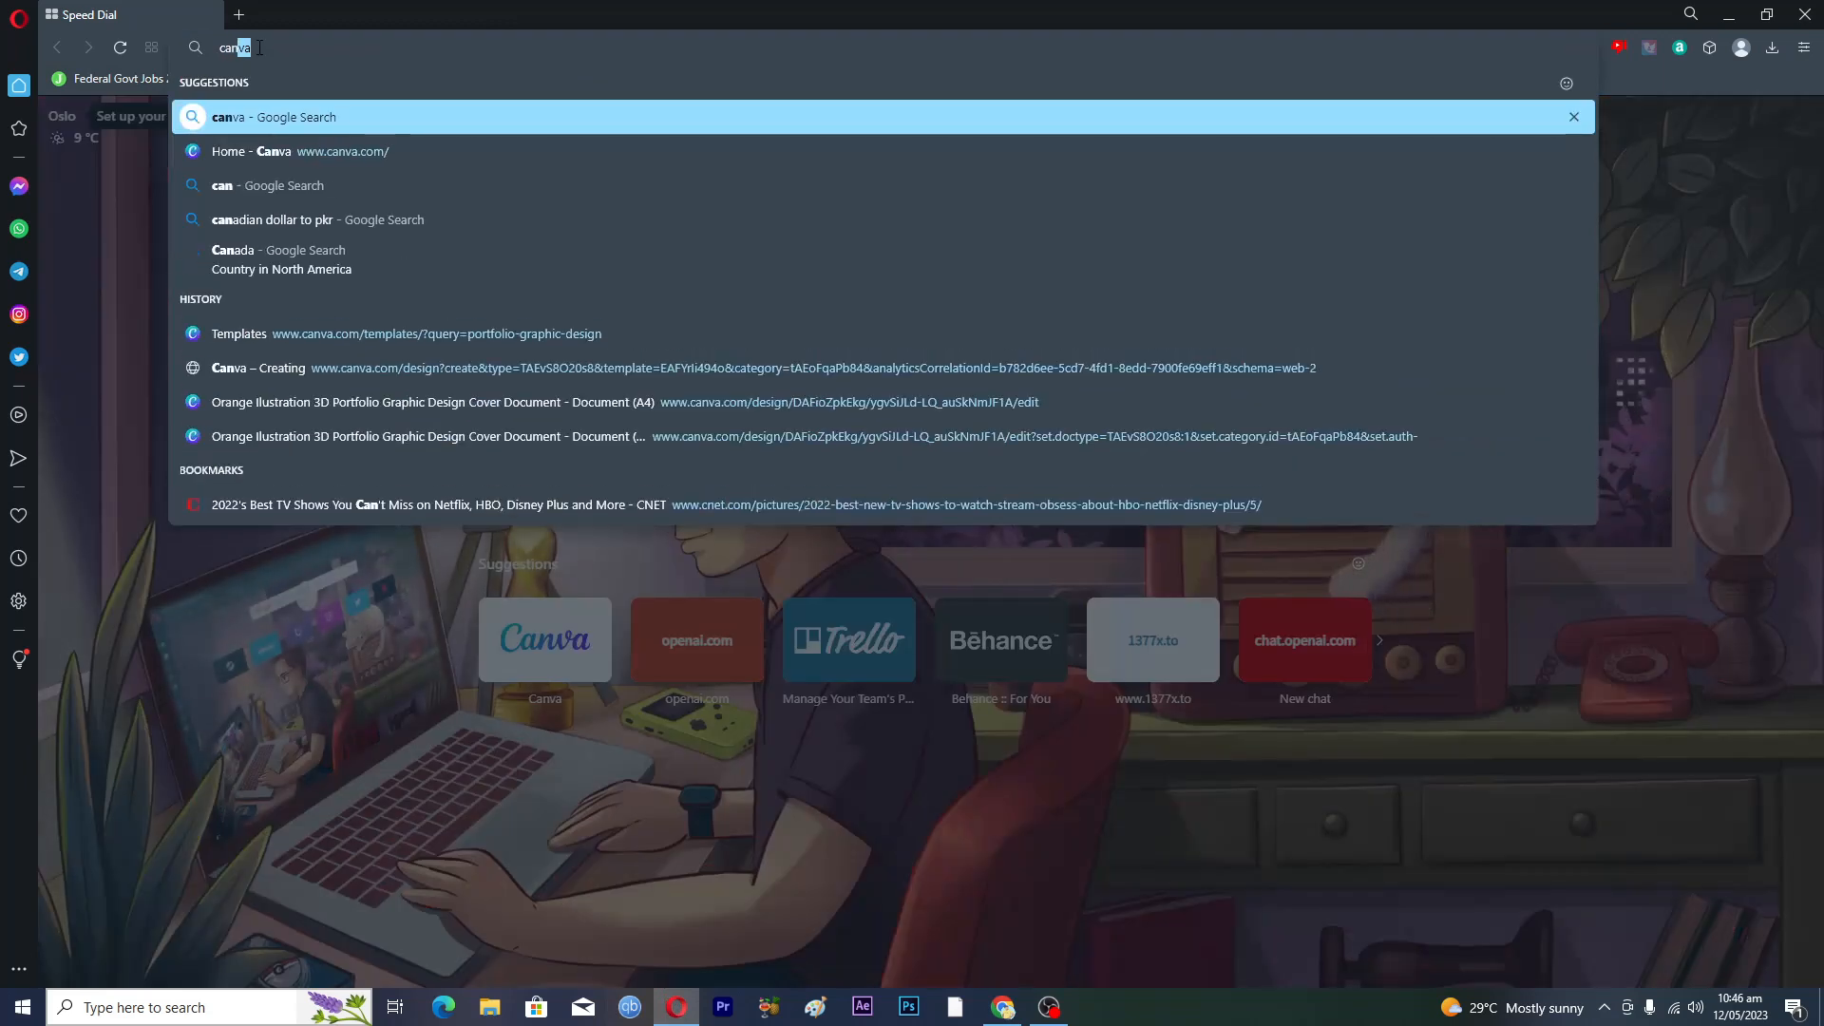
key(BackSpace)
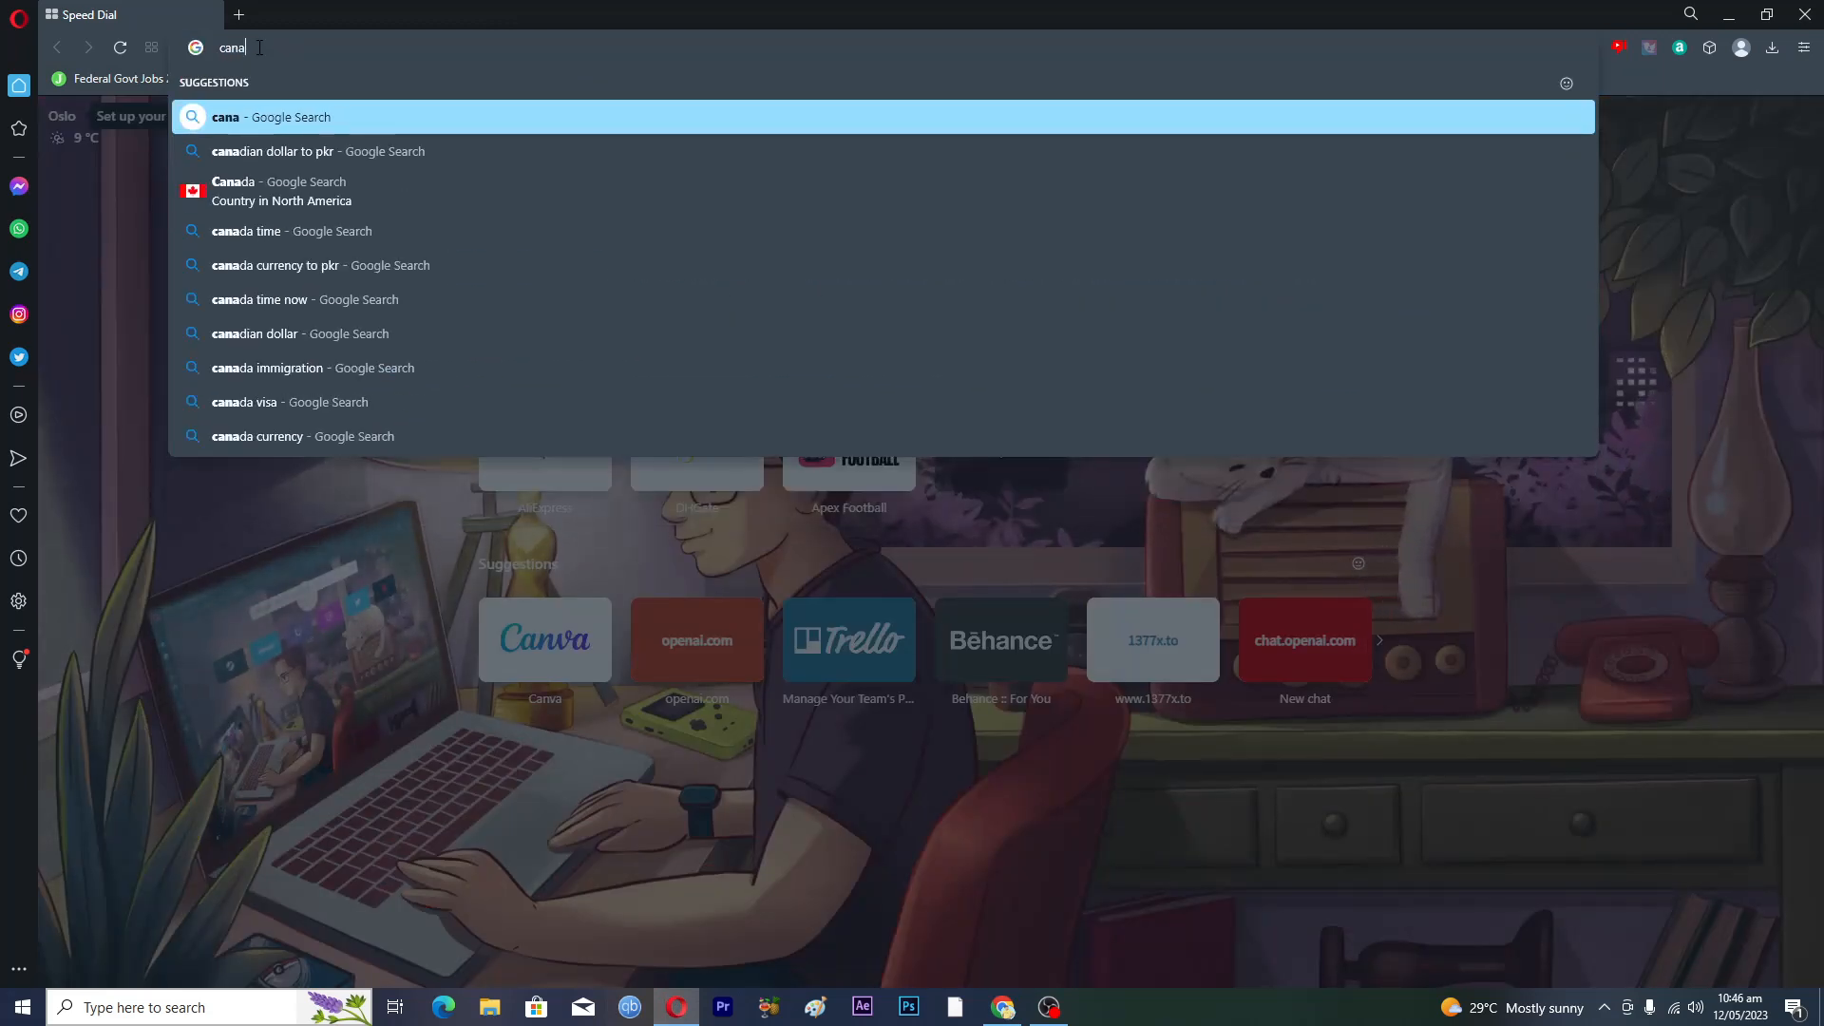
text(va)
key(Return)
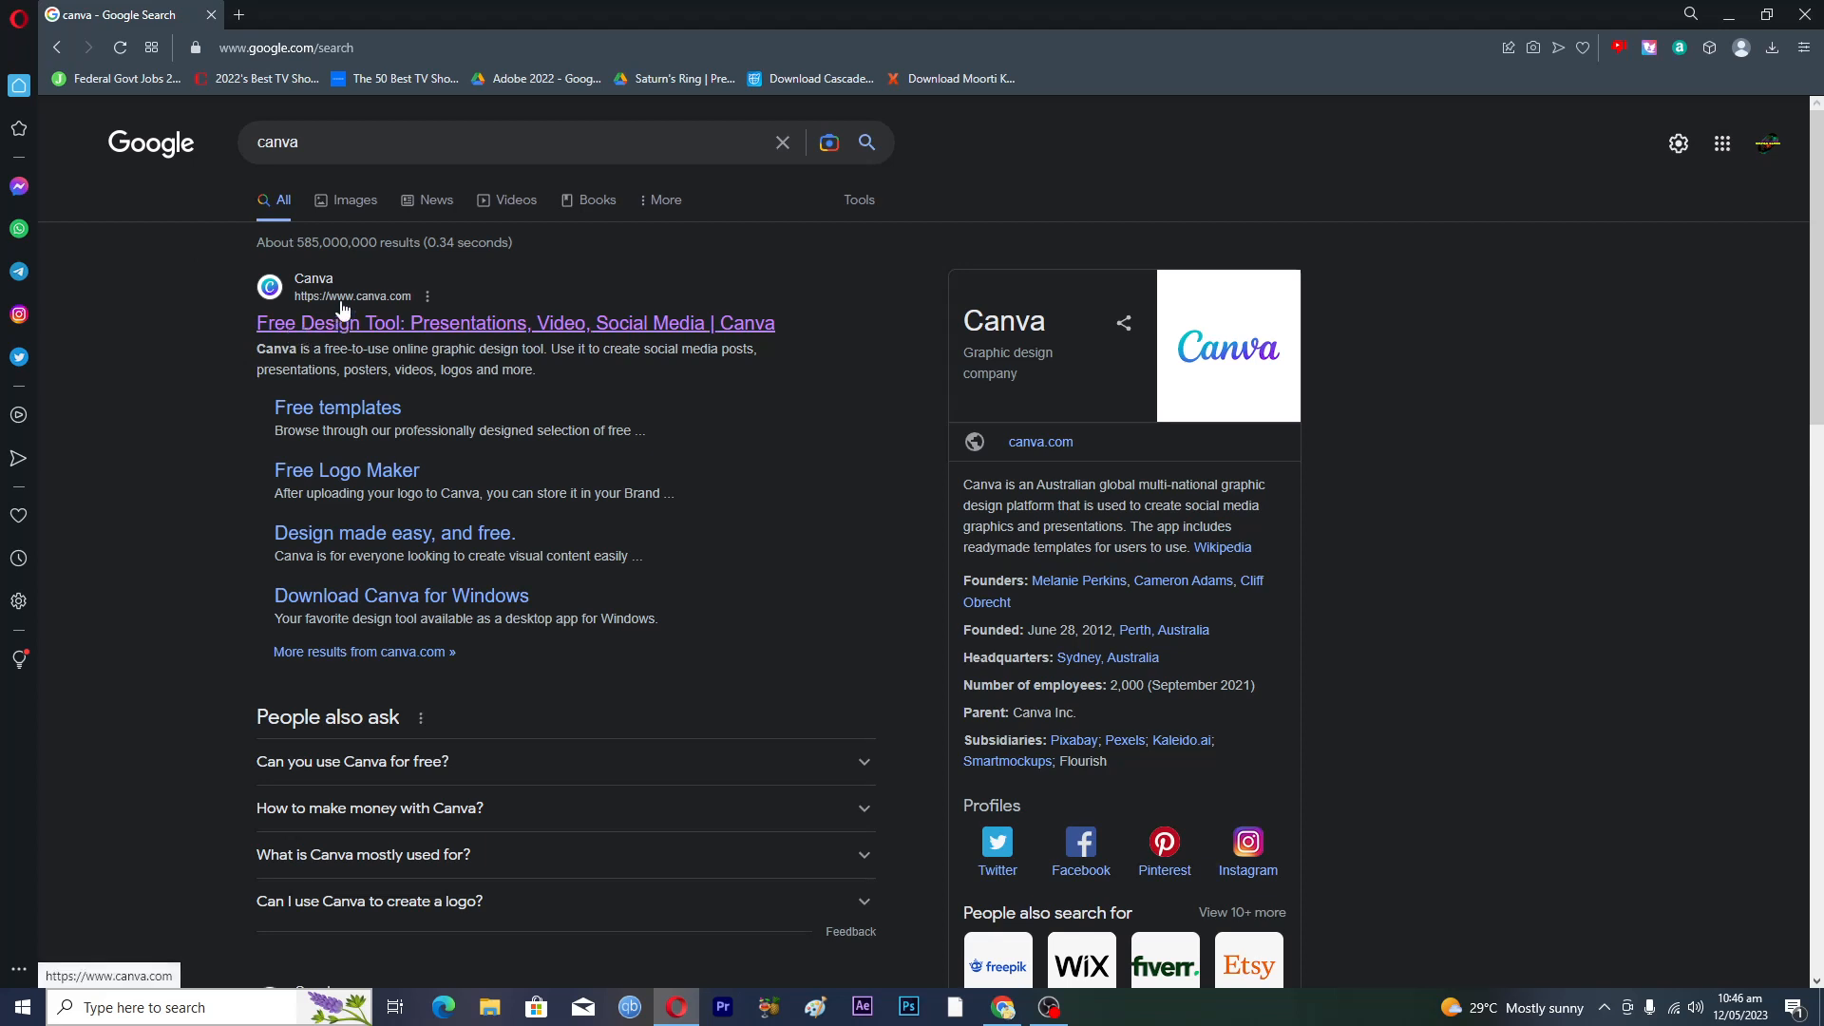
- Open Canva's official site from the results and check the signed-in account menu
click(360, 327)
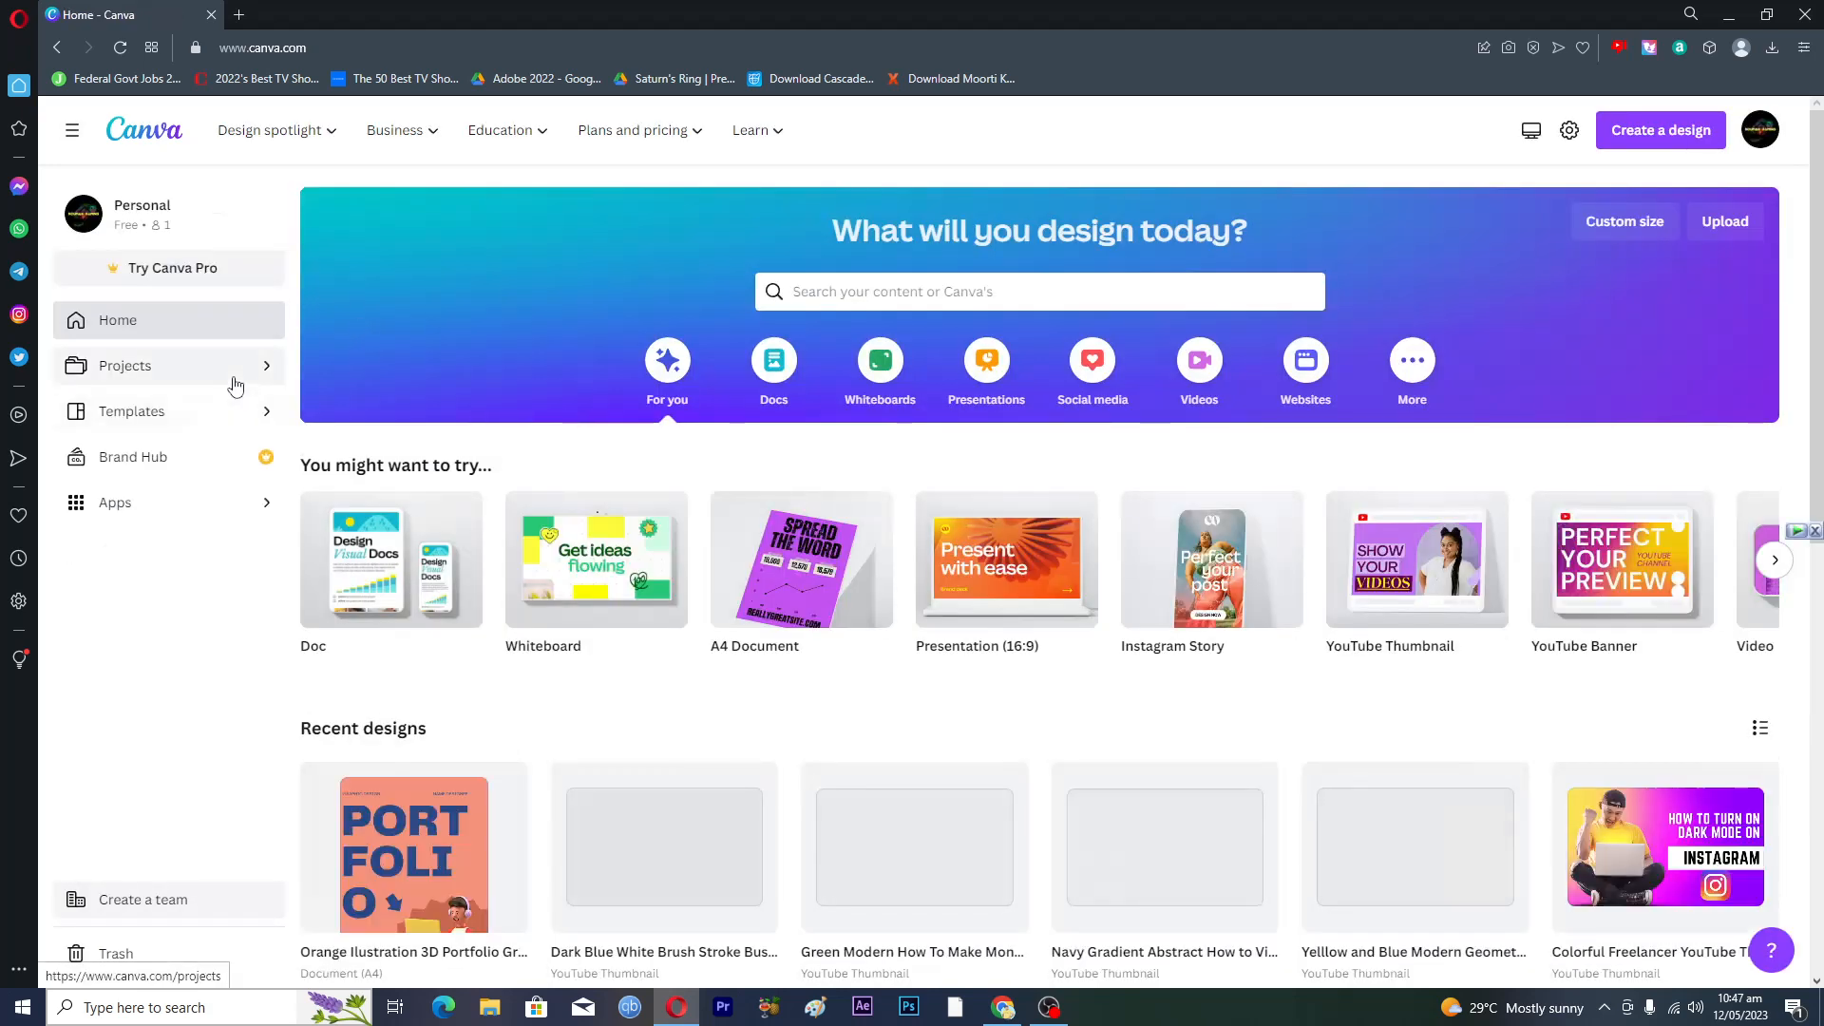
click(1763, 133)
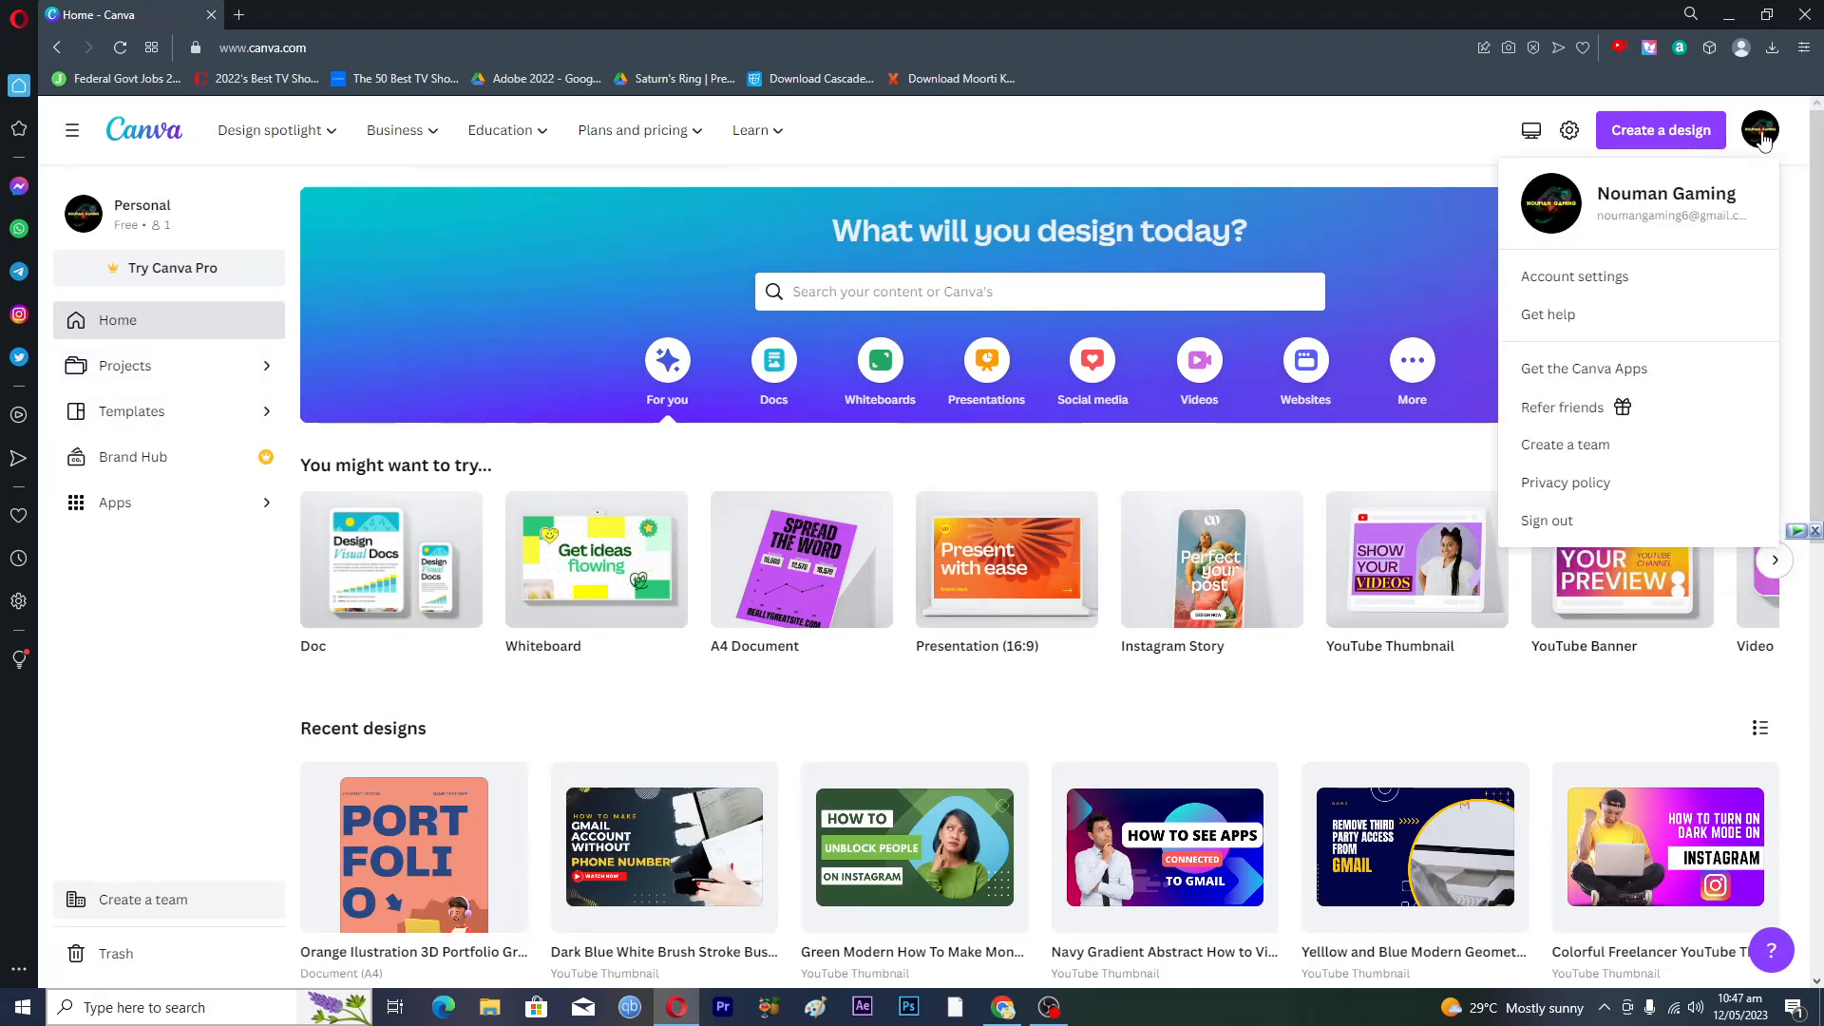
click(1762, 138)
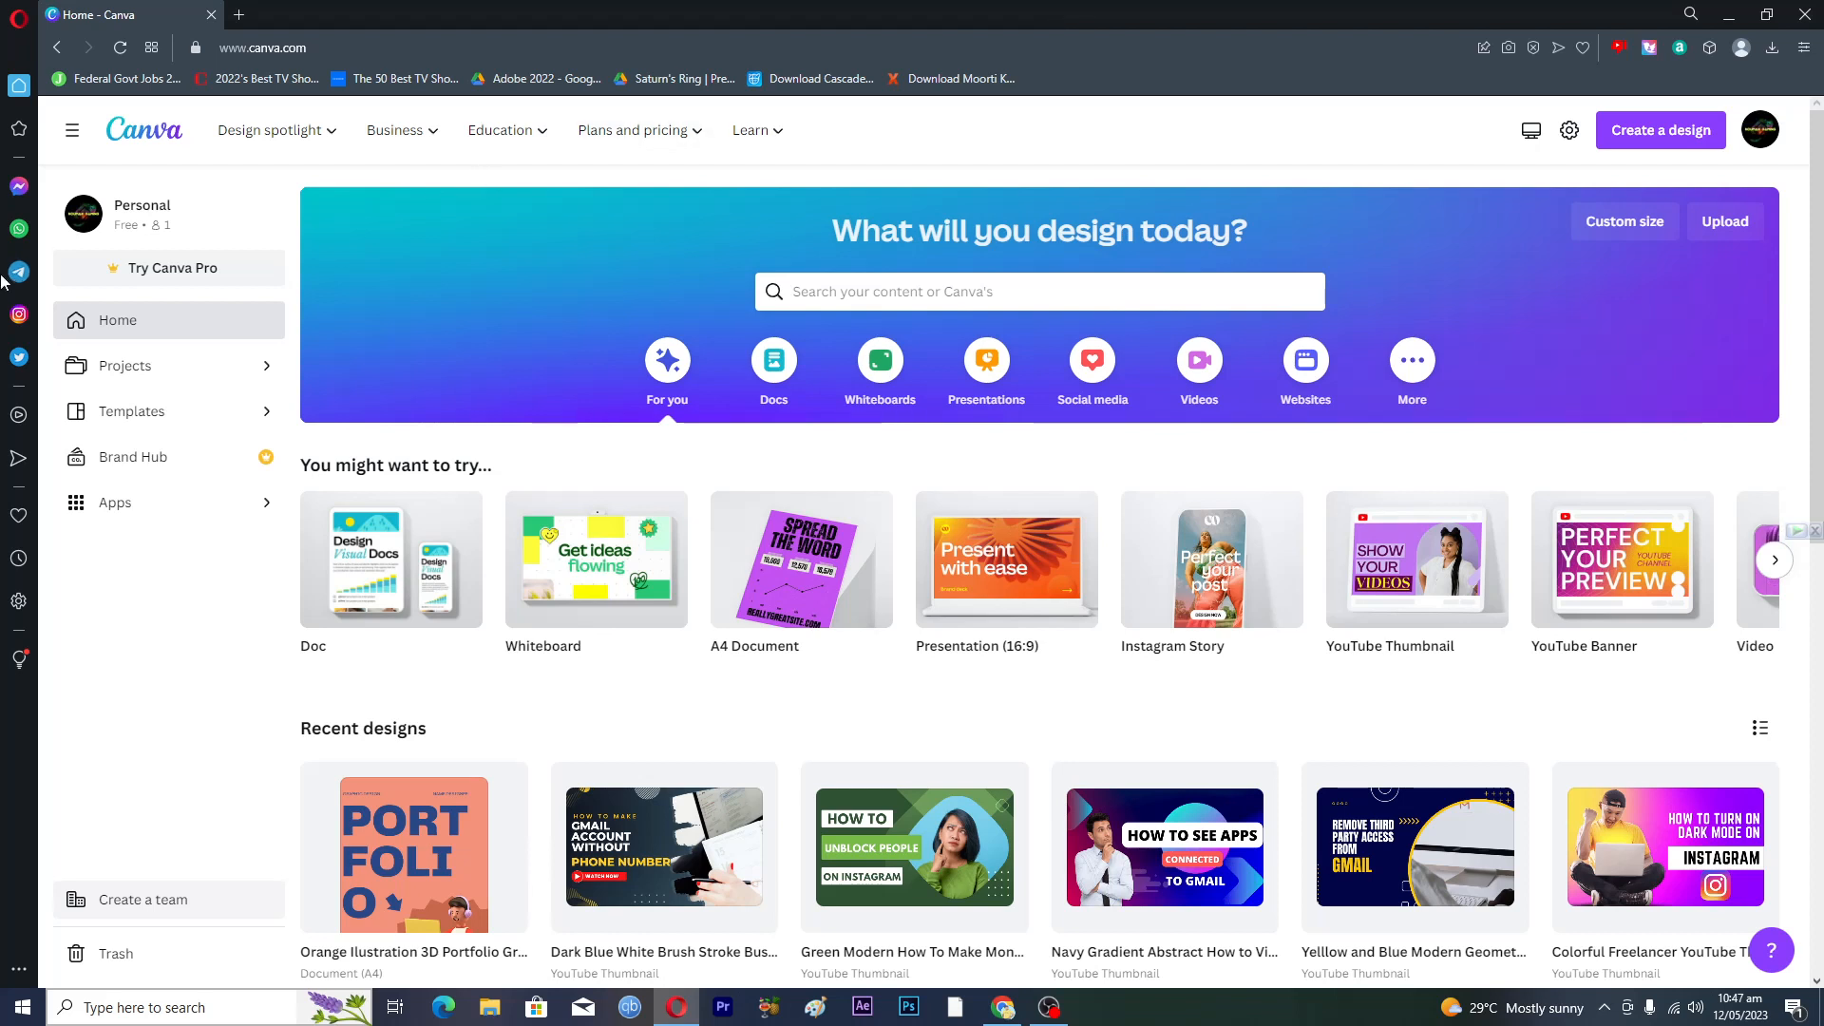
- Dismiss the Canva Pro trial offer and advance the design types to show Resume
click(138, 271)
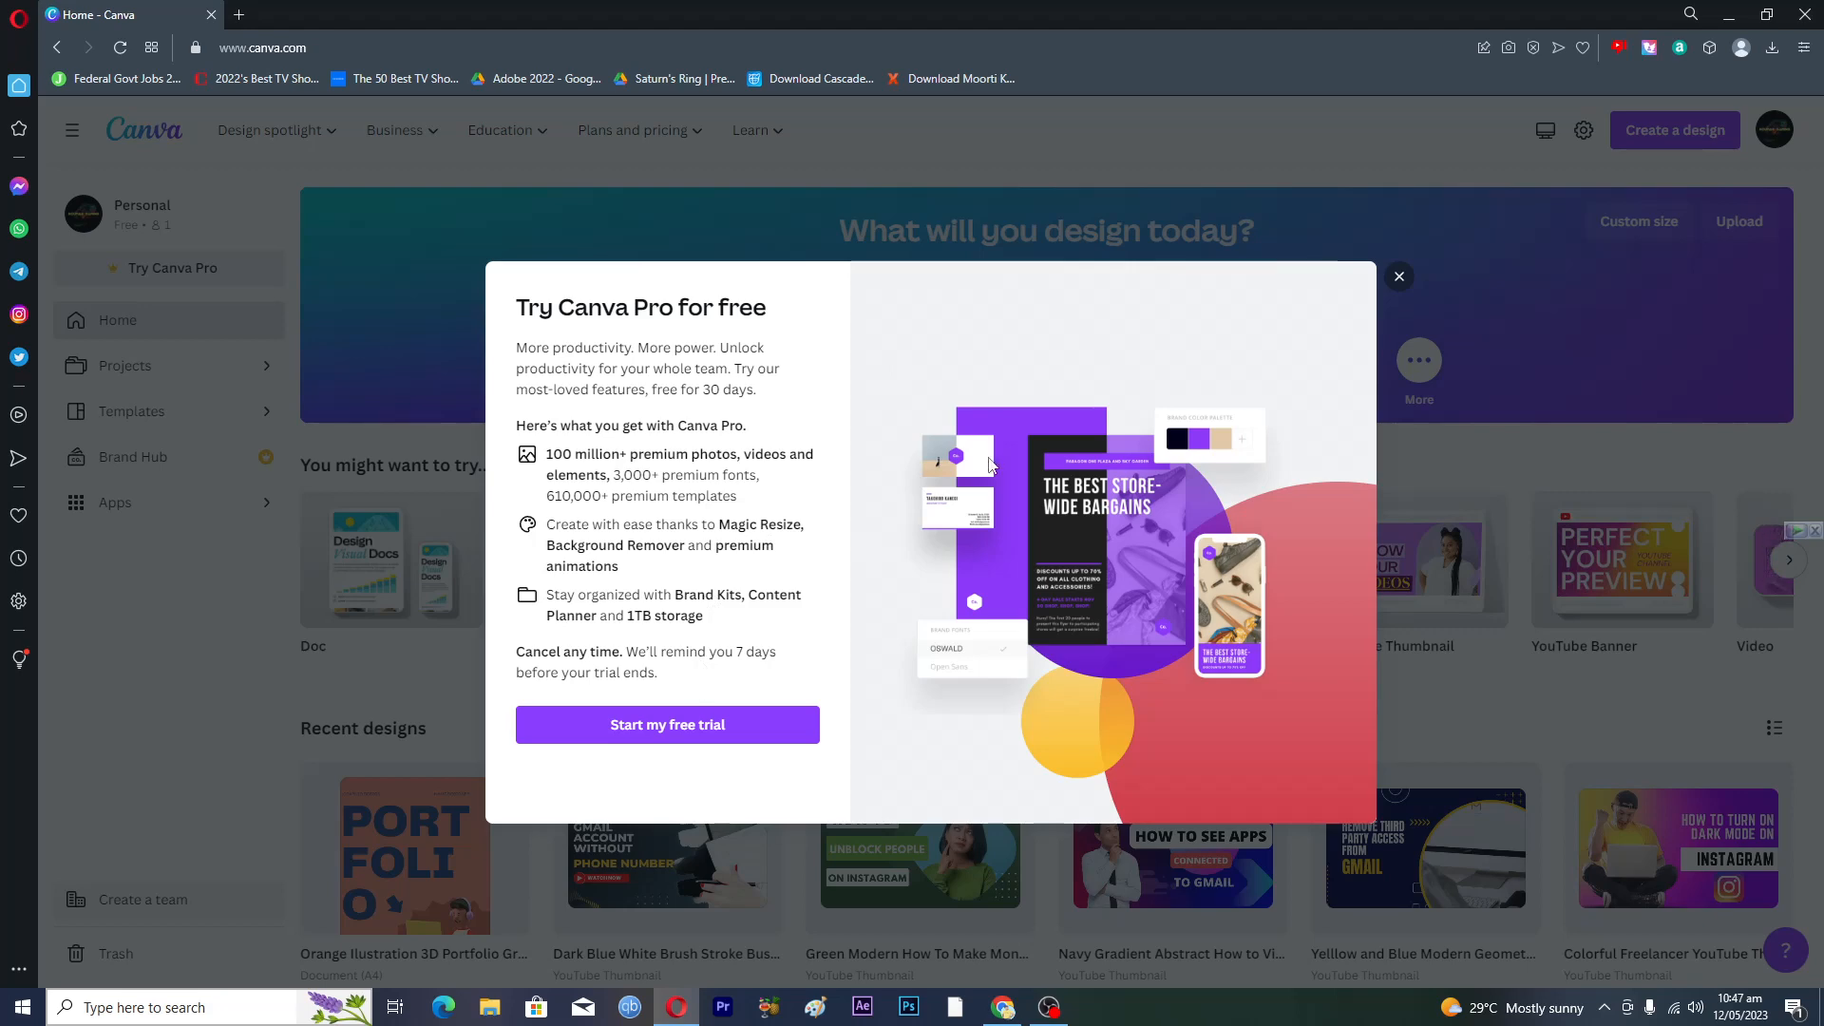
click(1398, 277)
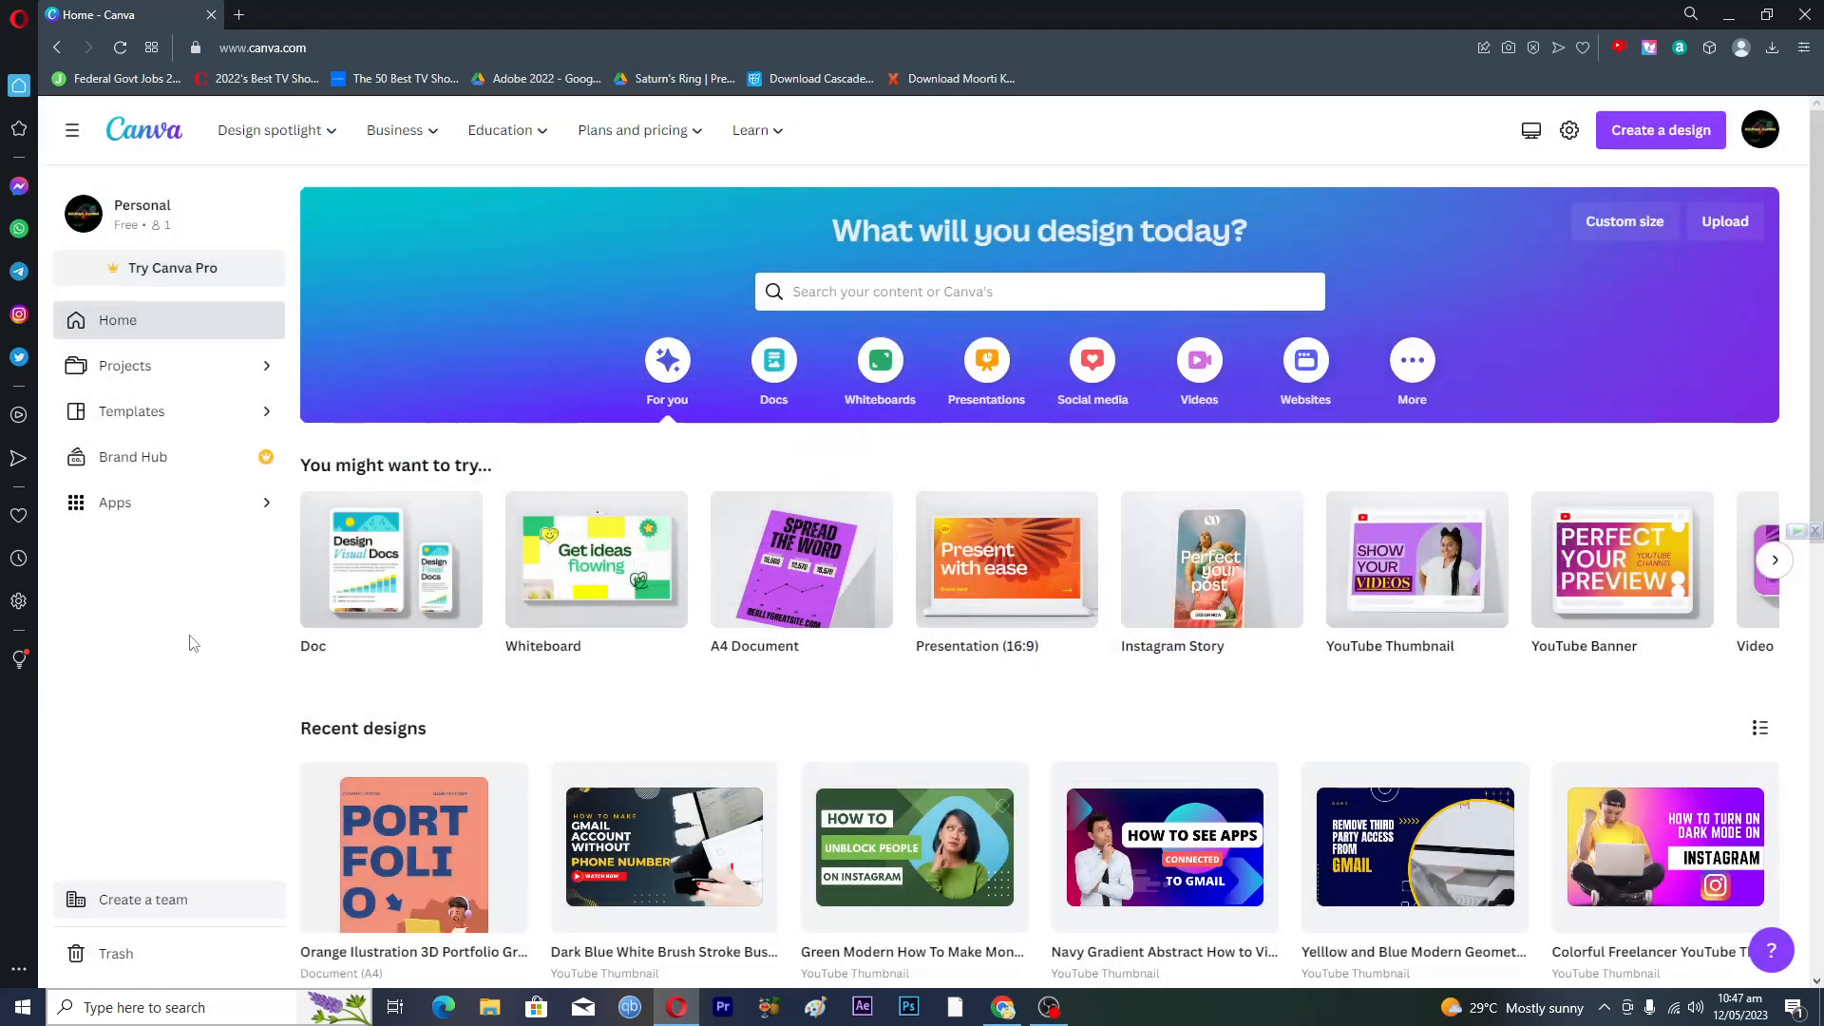
scroll(829, 691, down, 7)
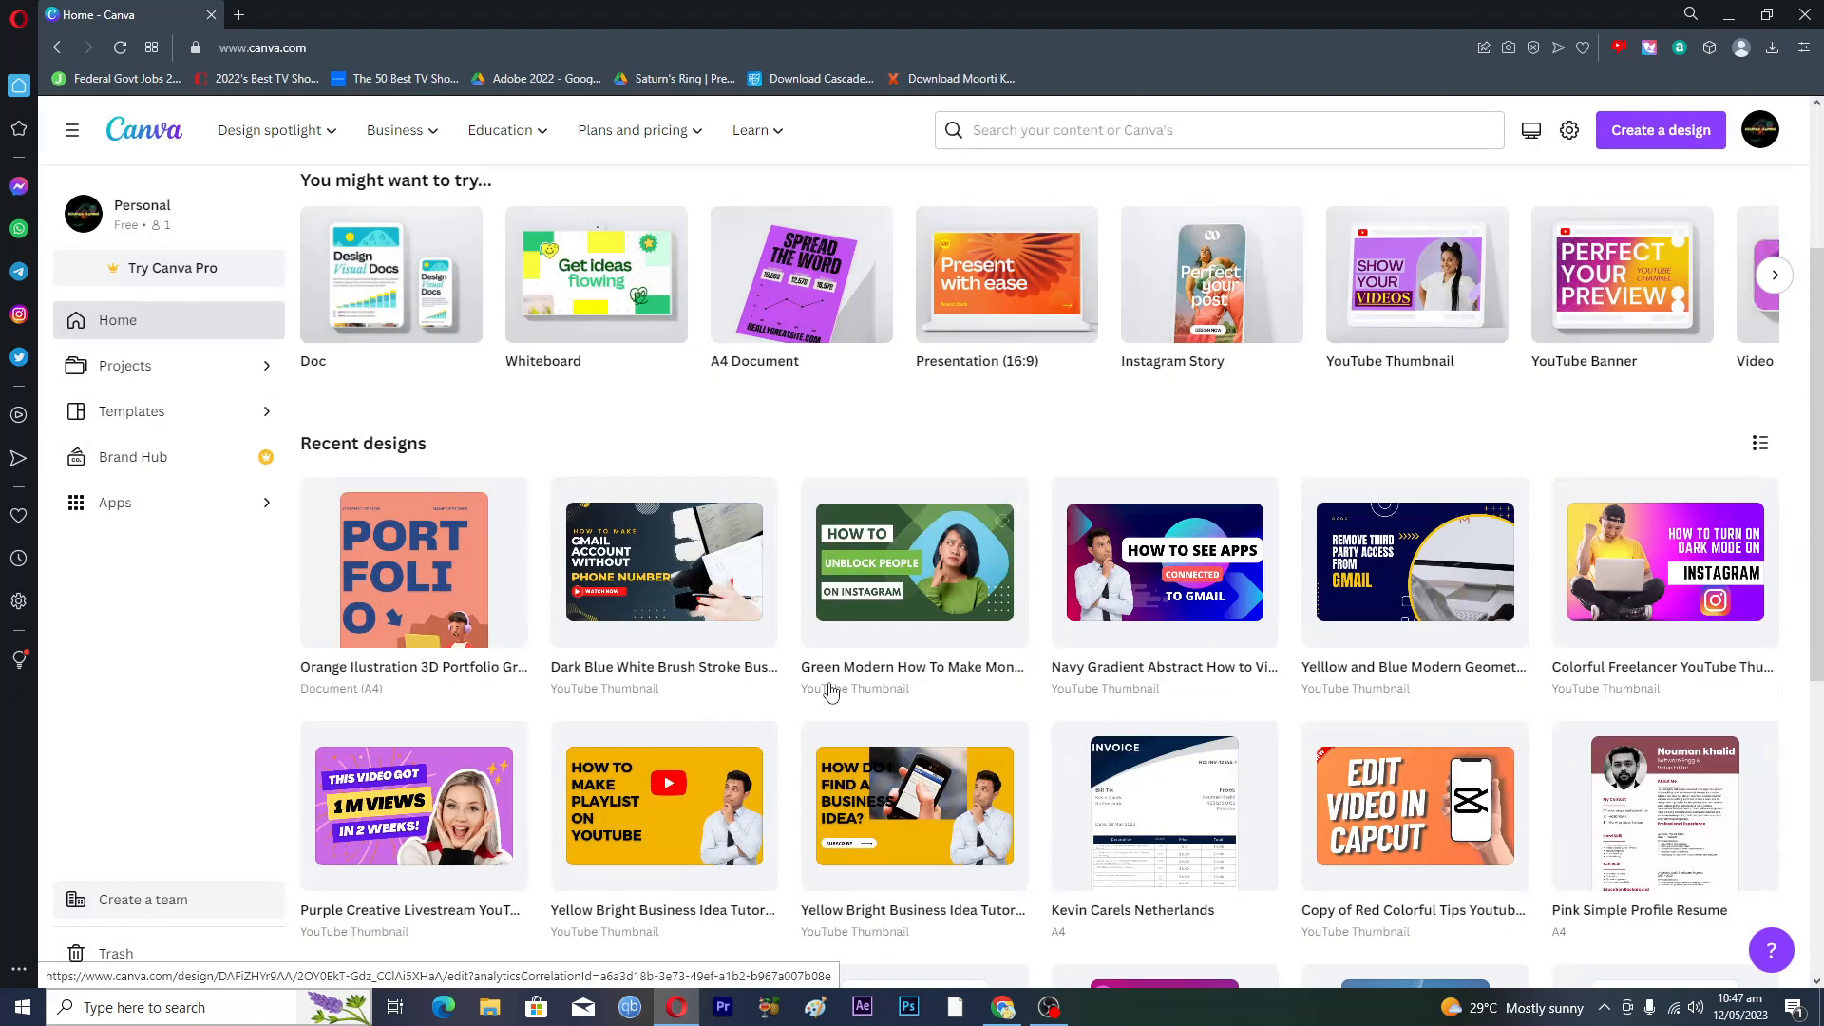
scroll(829, 691, up, 7)
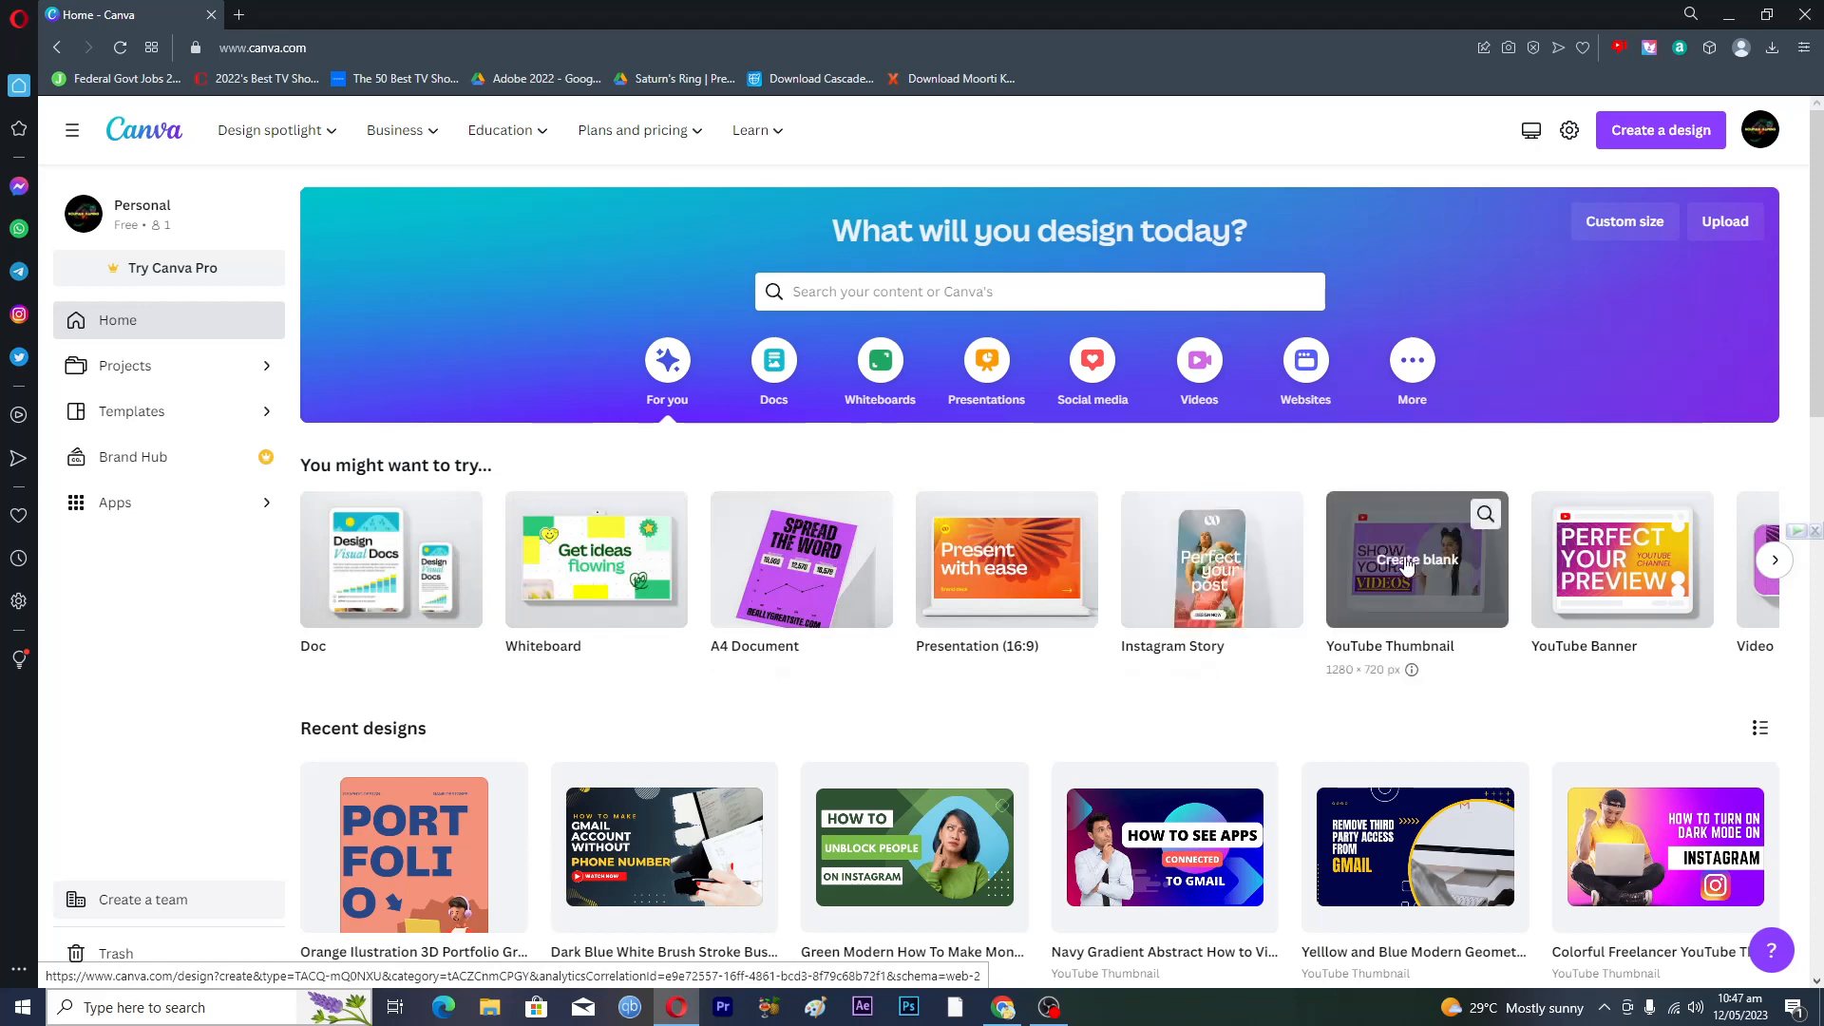
click(1775, 560)
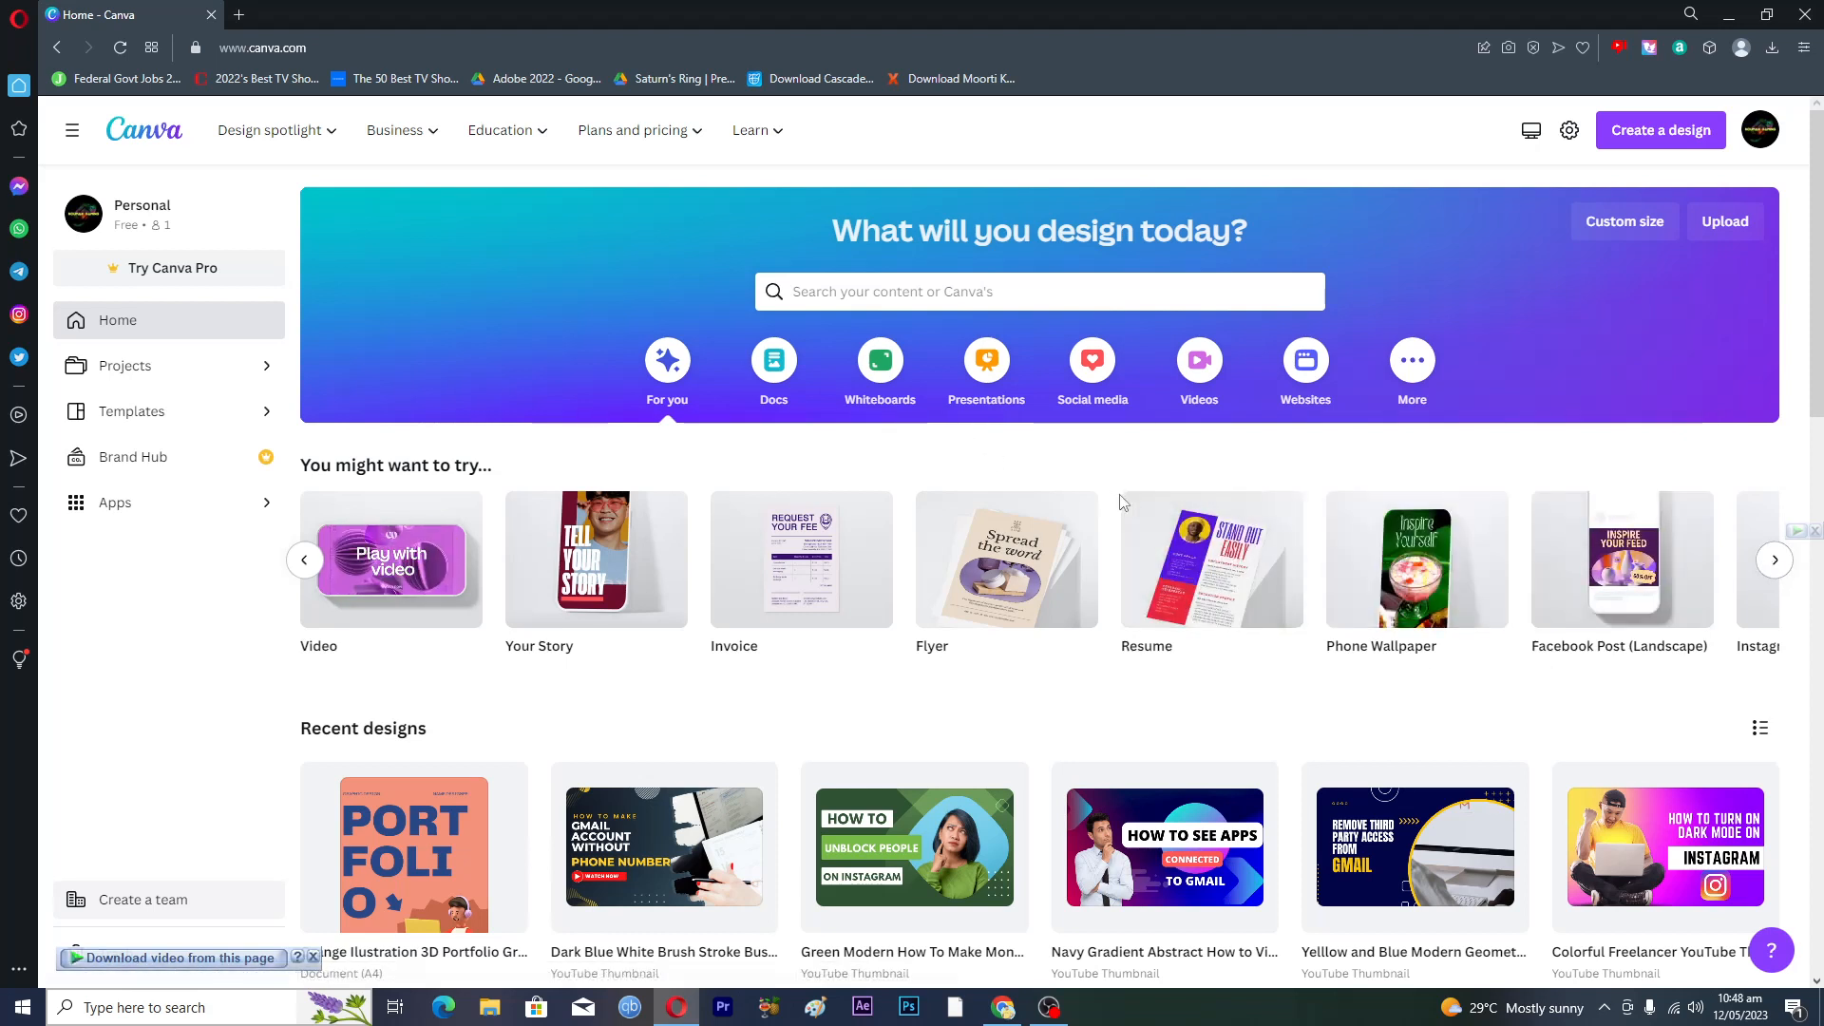
mouse_move(1202, 574)
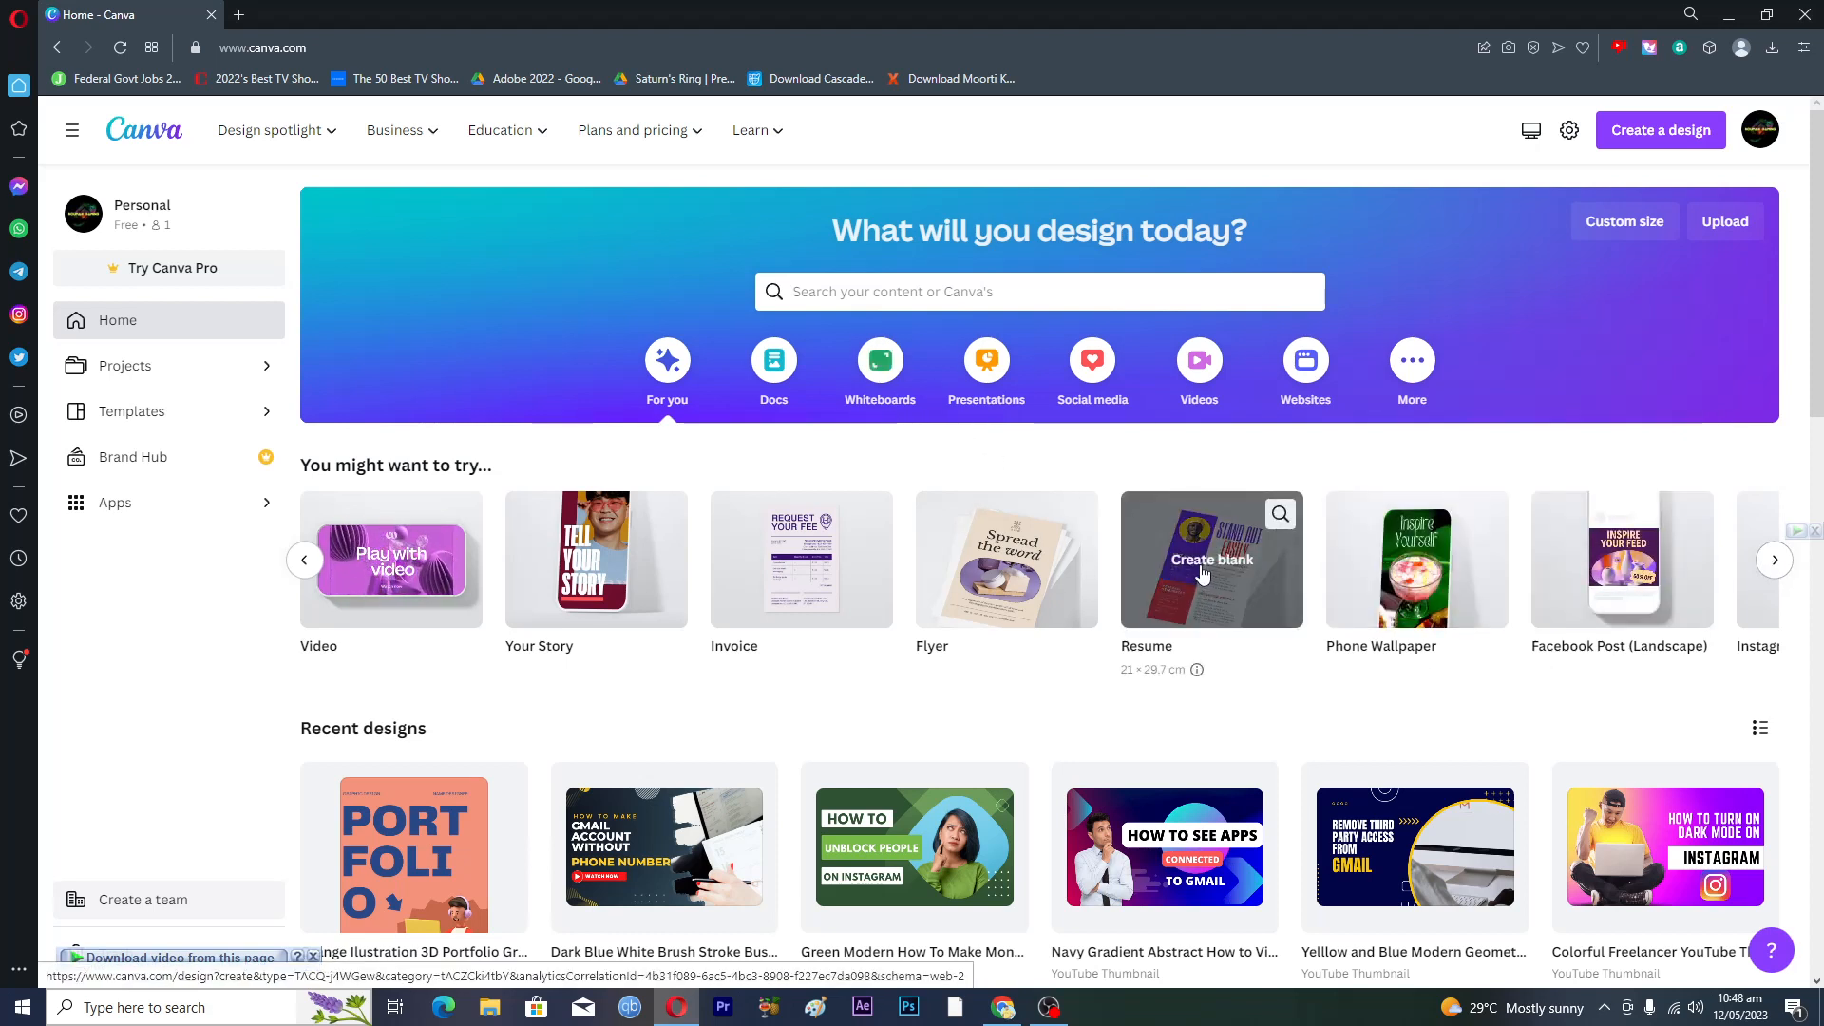
- Search Canva for 'resume' and open the Resume templates results
click(885, 294)
text(res)
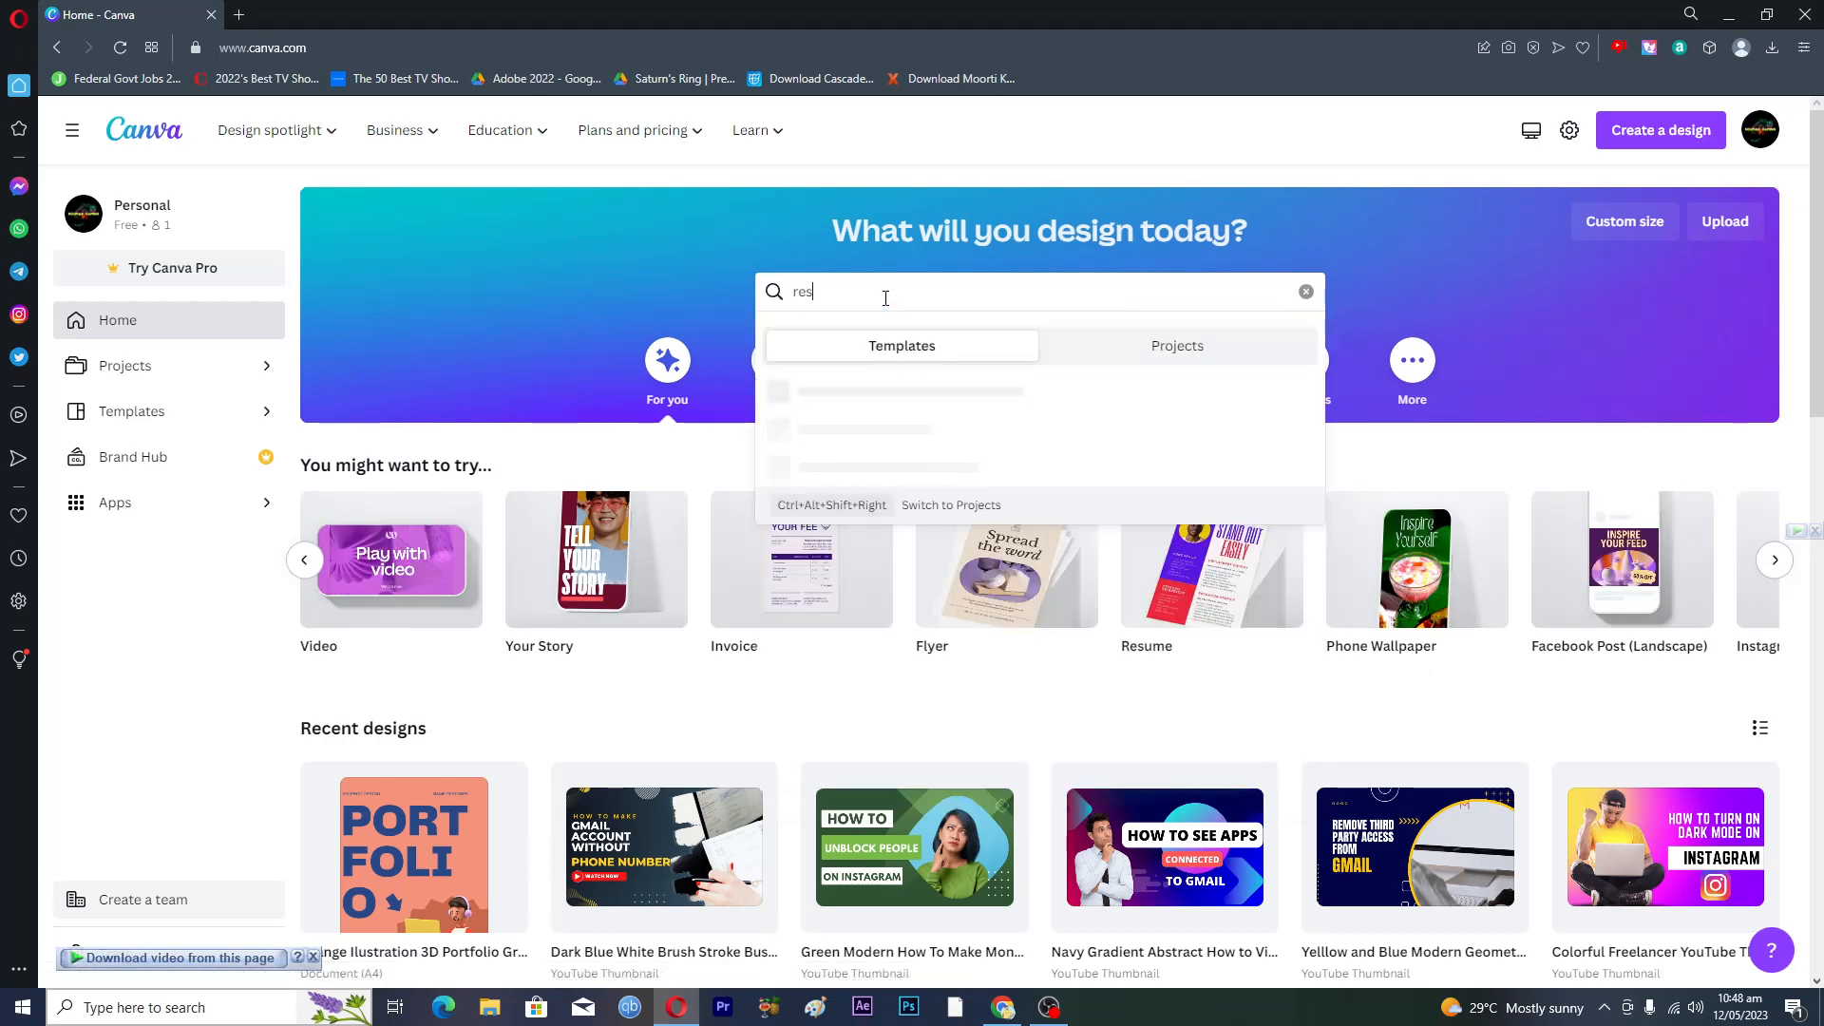
text(ume)
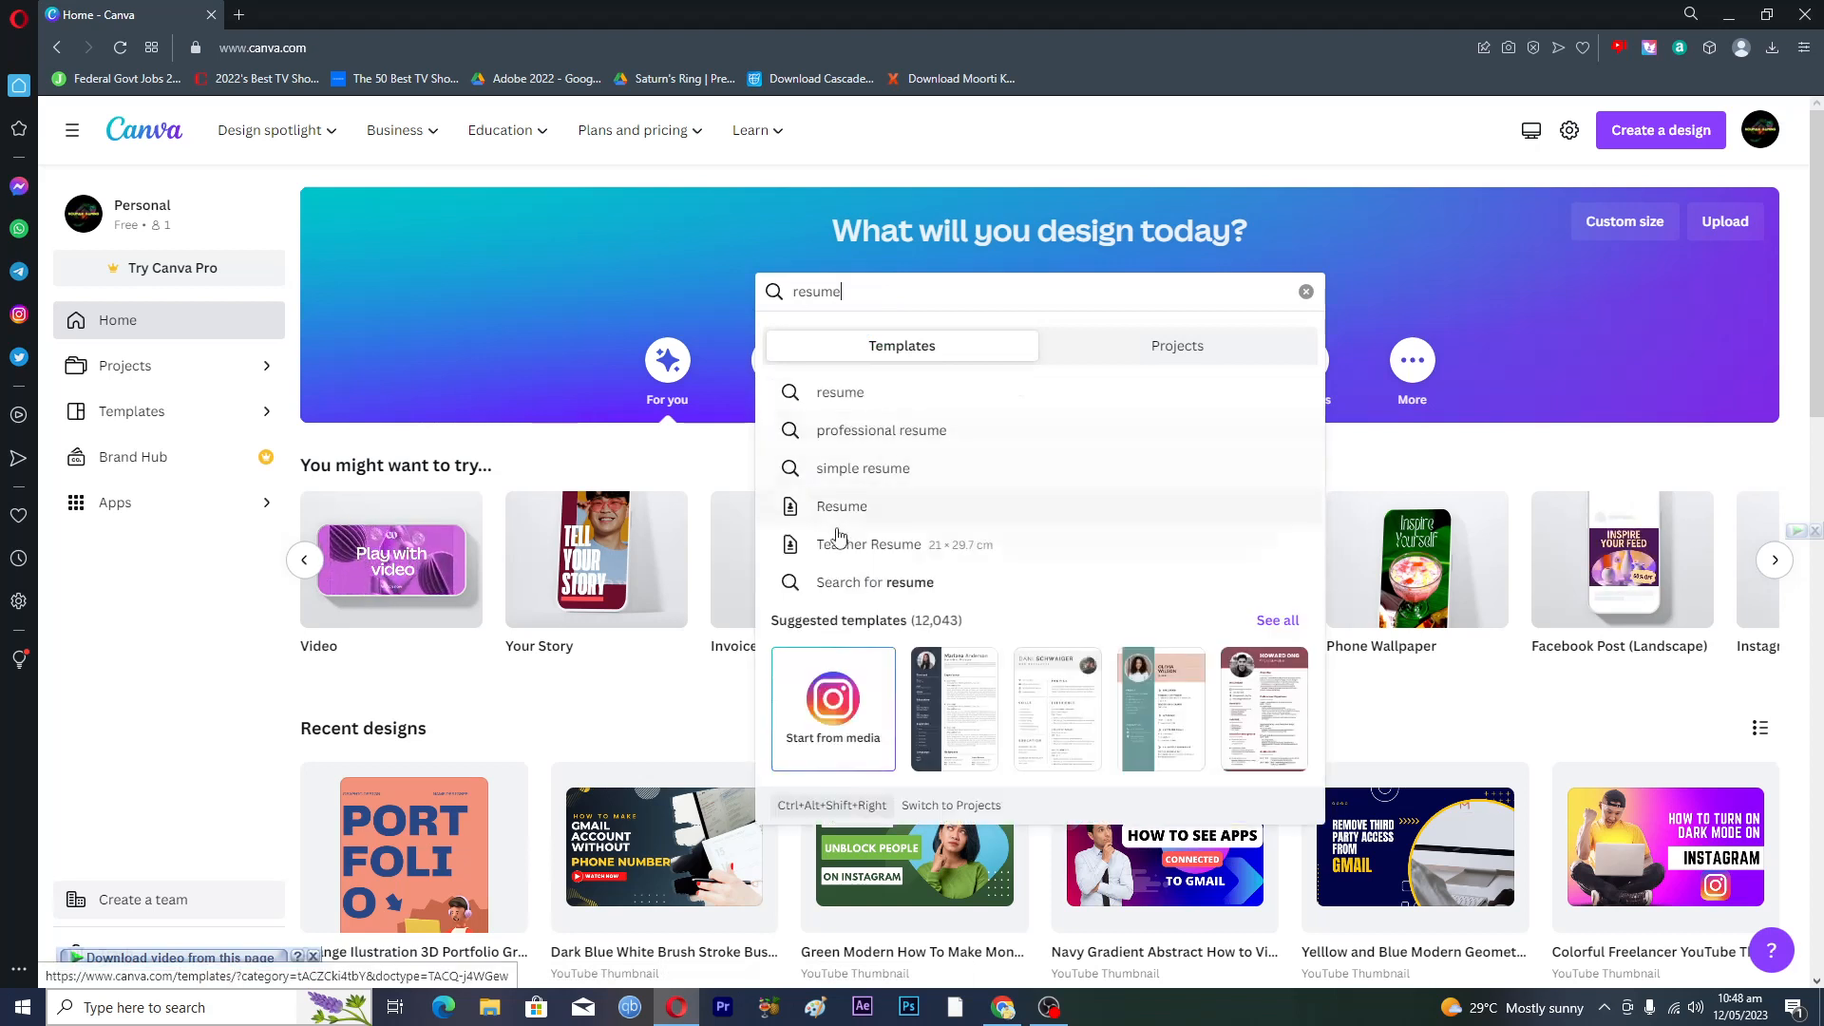
click(843, 510)
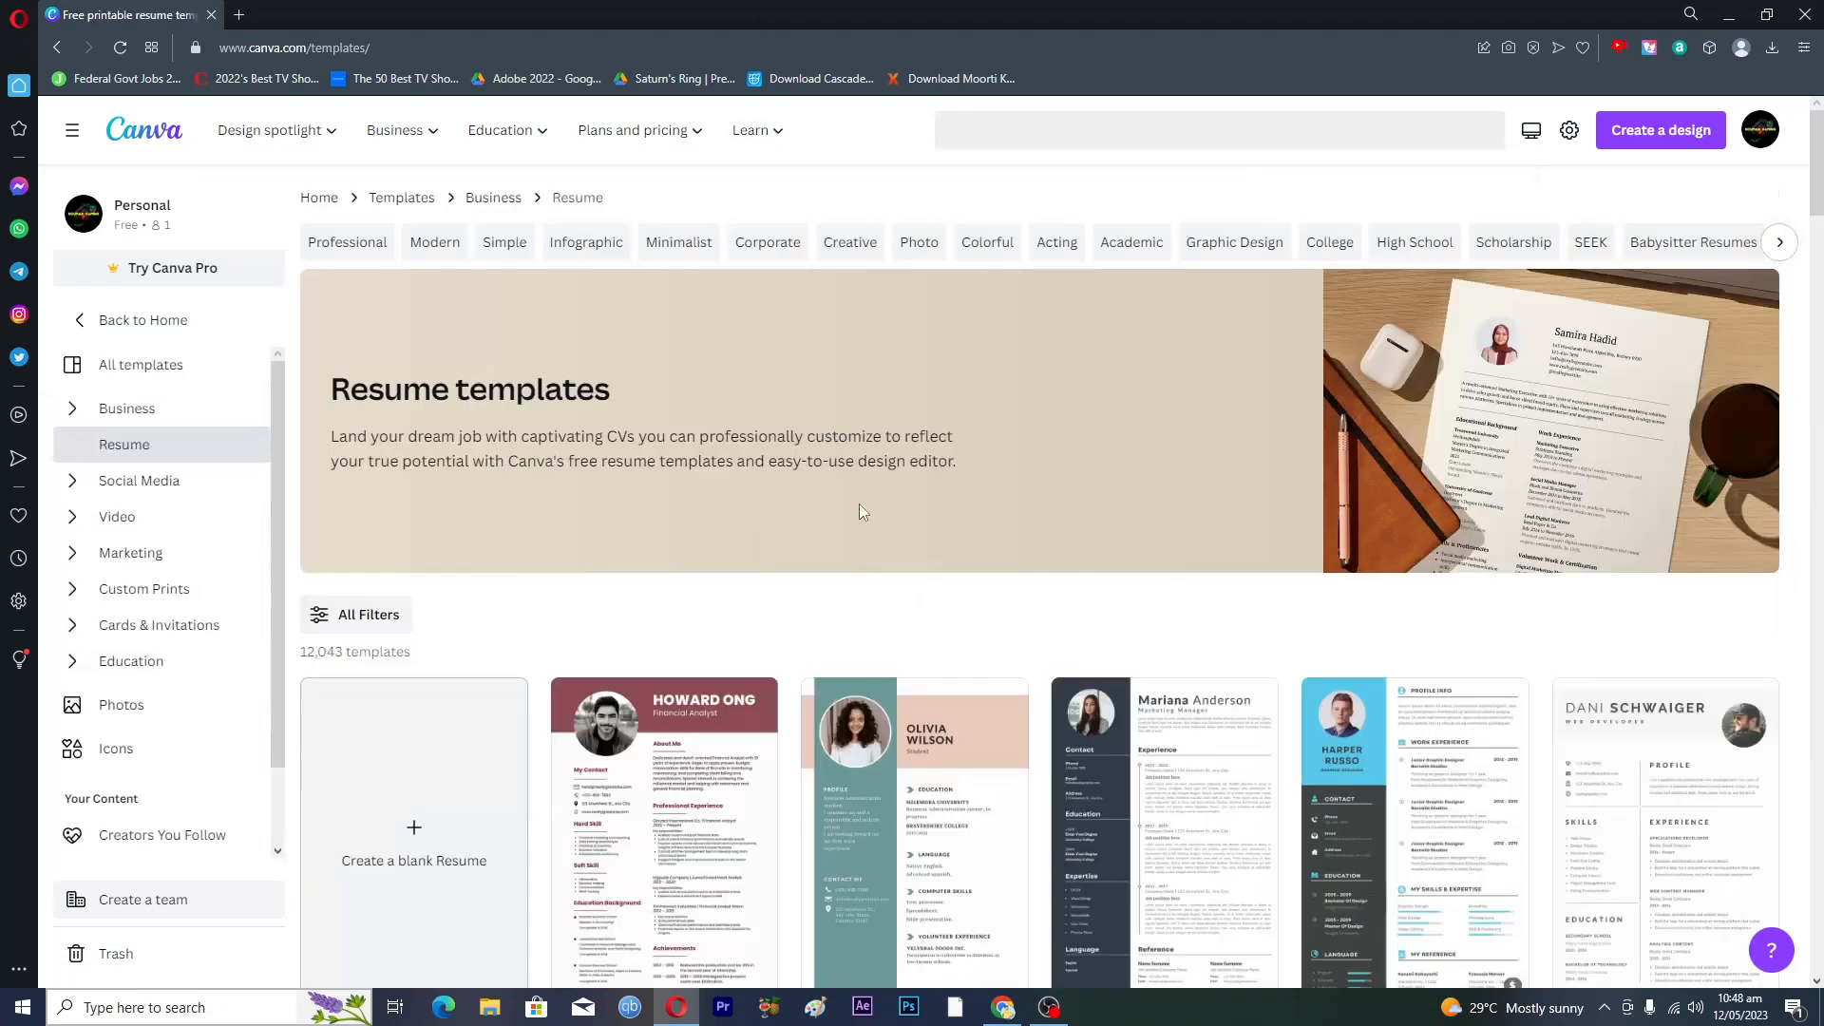
scroll(823, 602, down, 2)
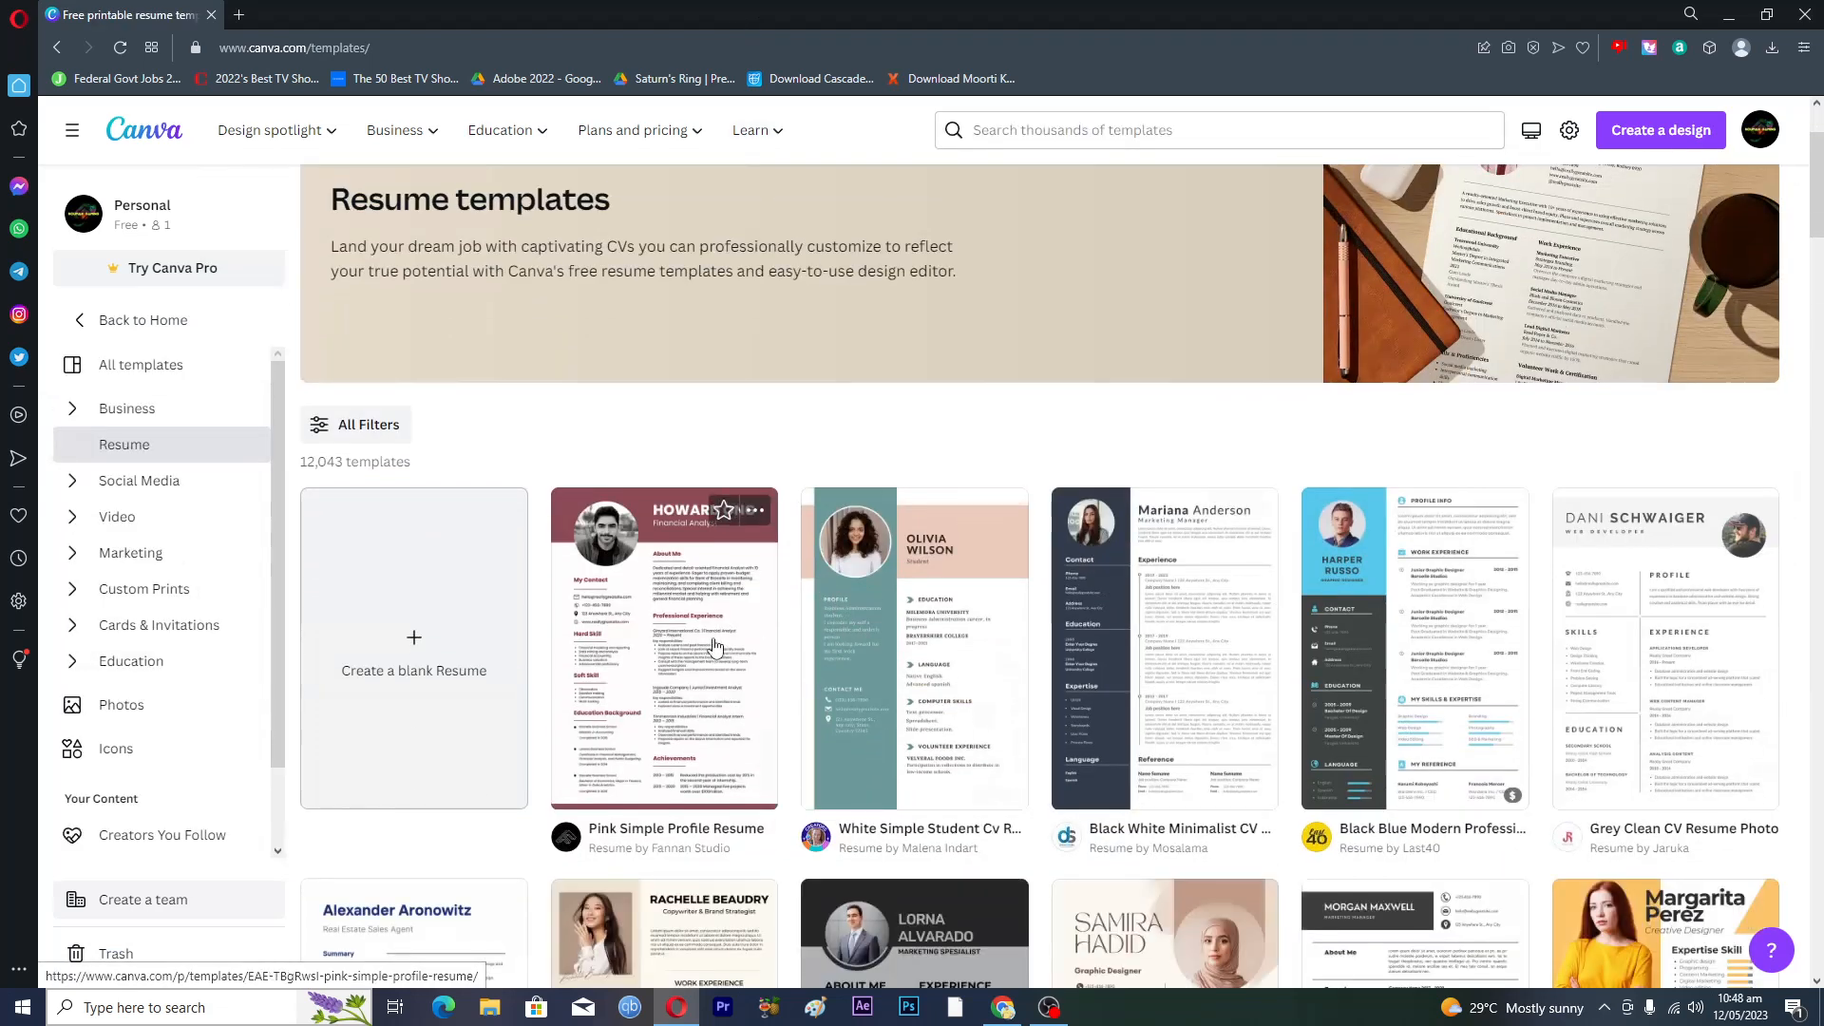
scroll(715, 645, down, 2)
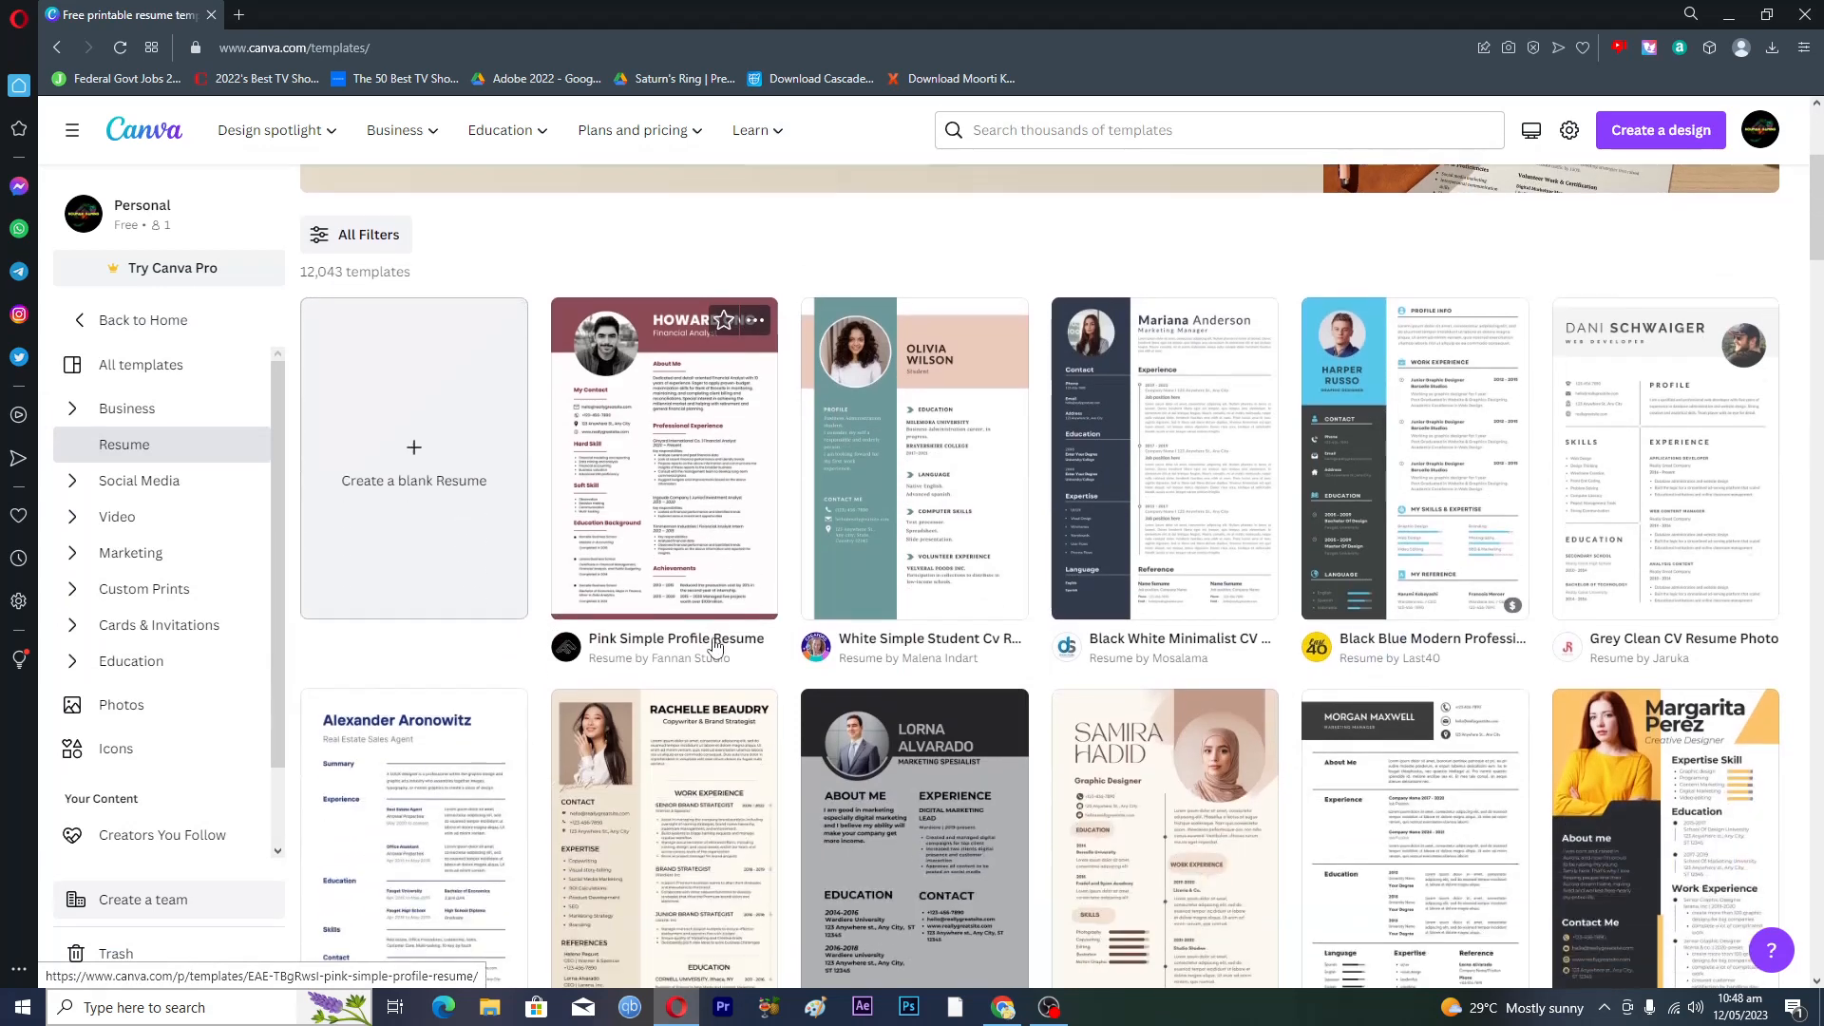
scroll(1210, 537, down, 3)
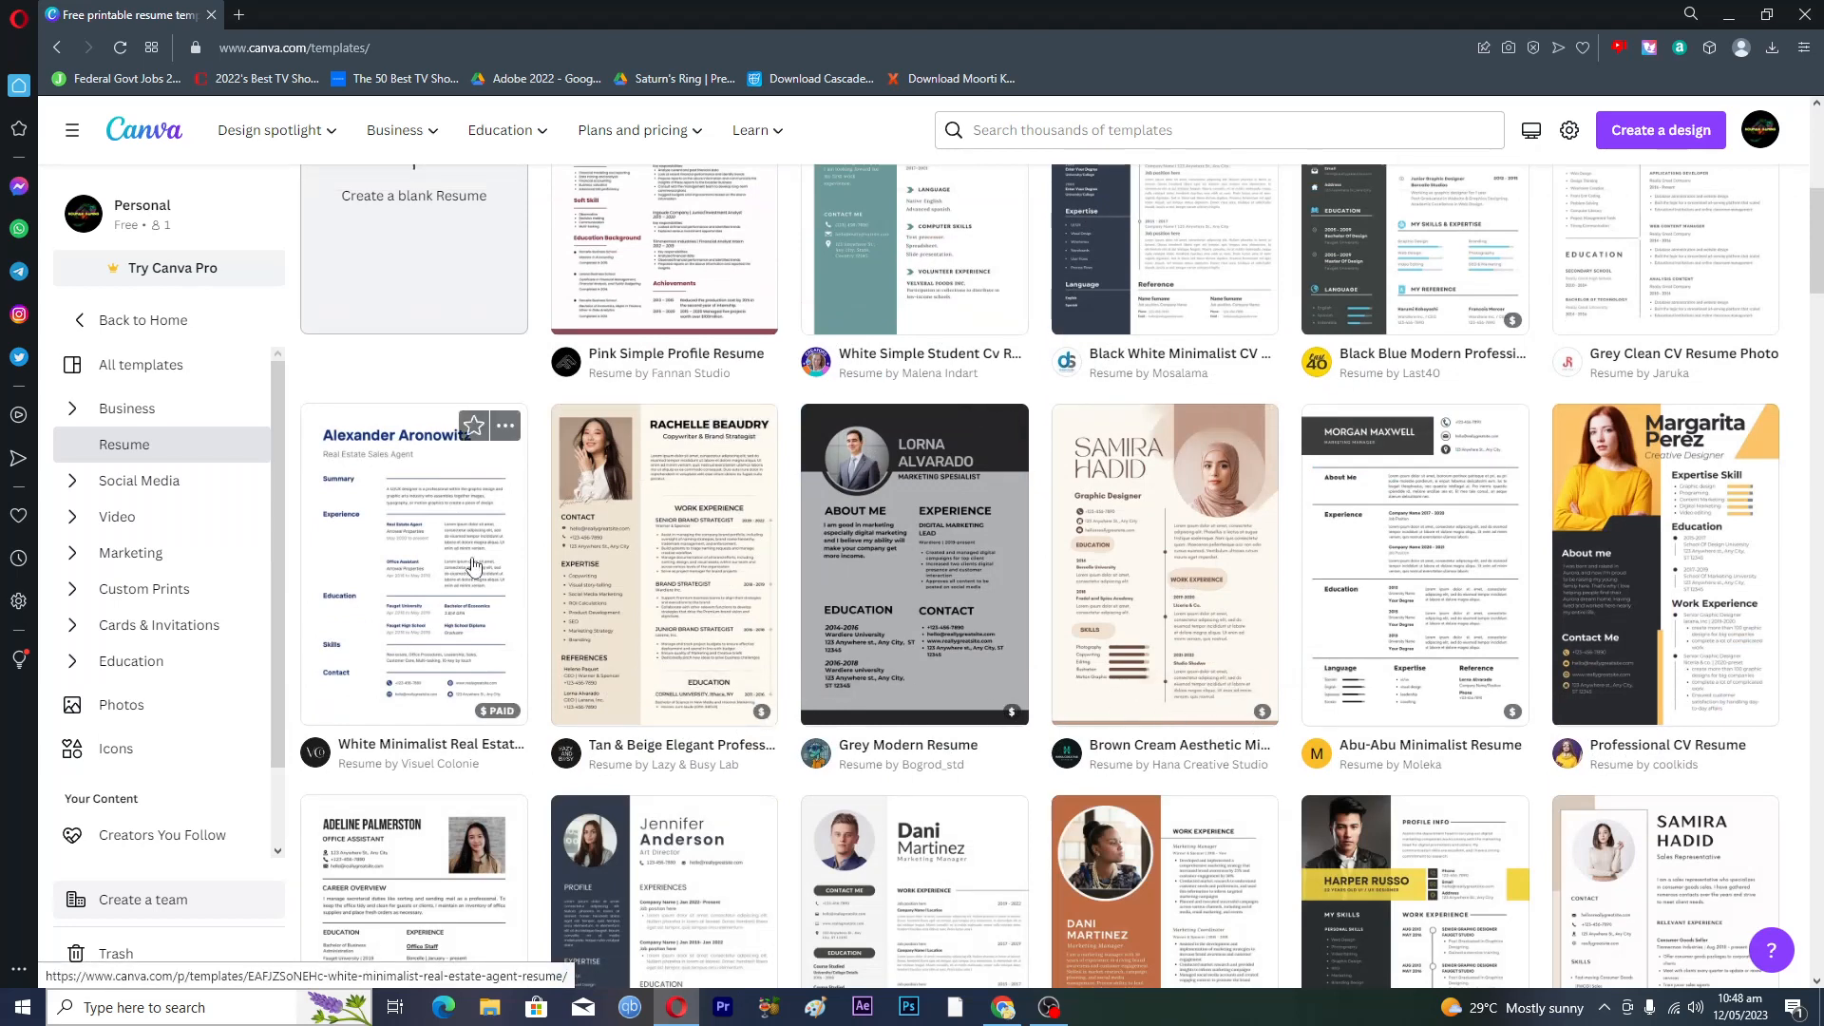
scroll(498, 608, up, 6)
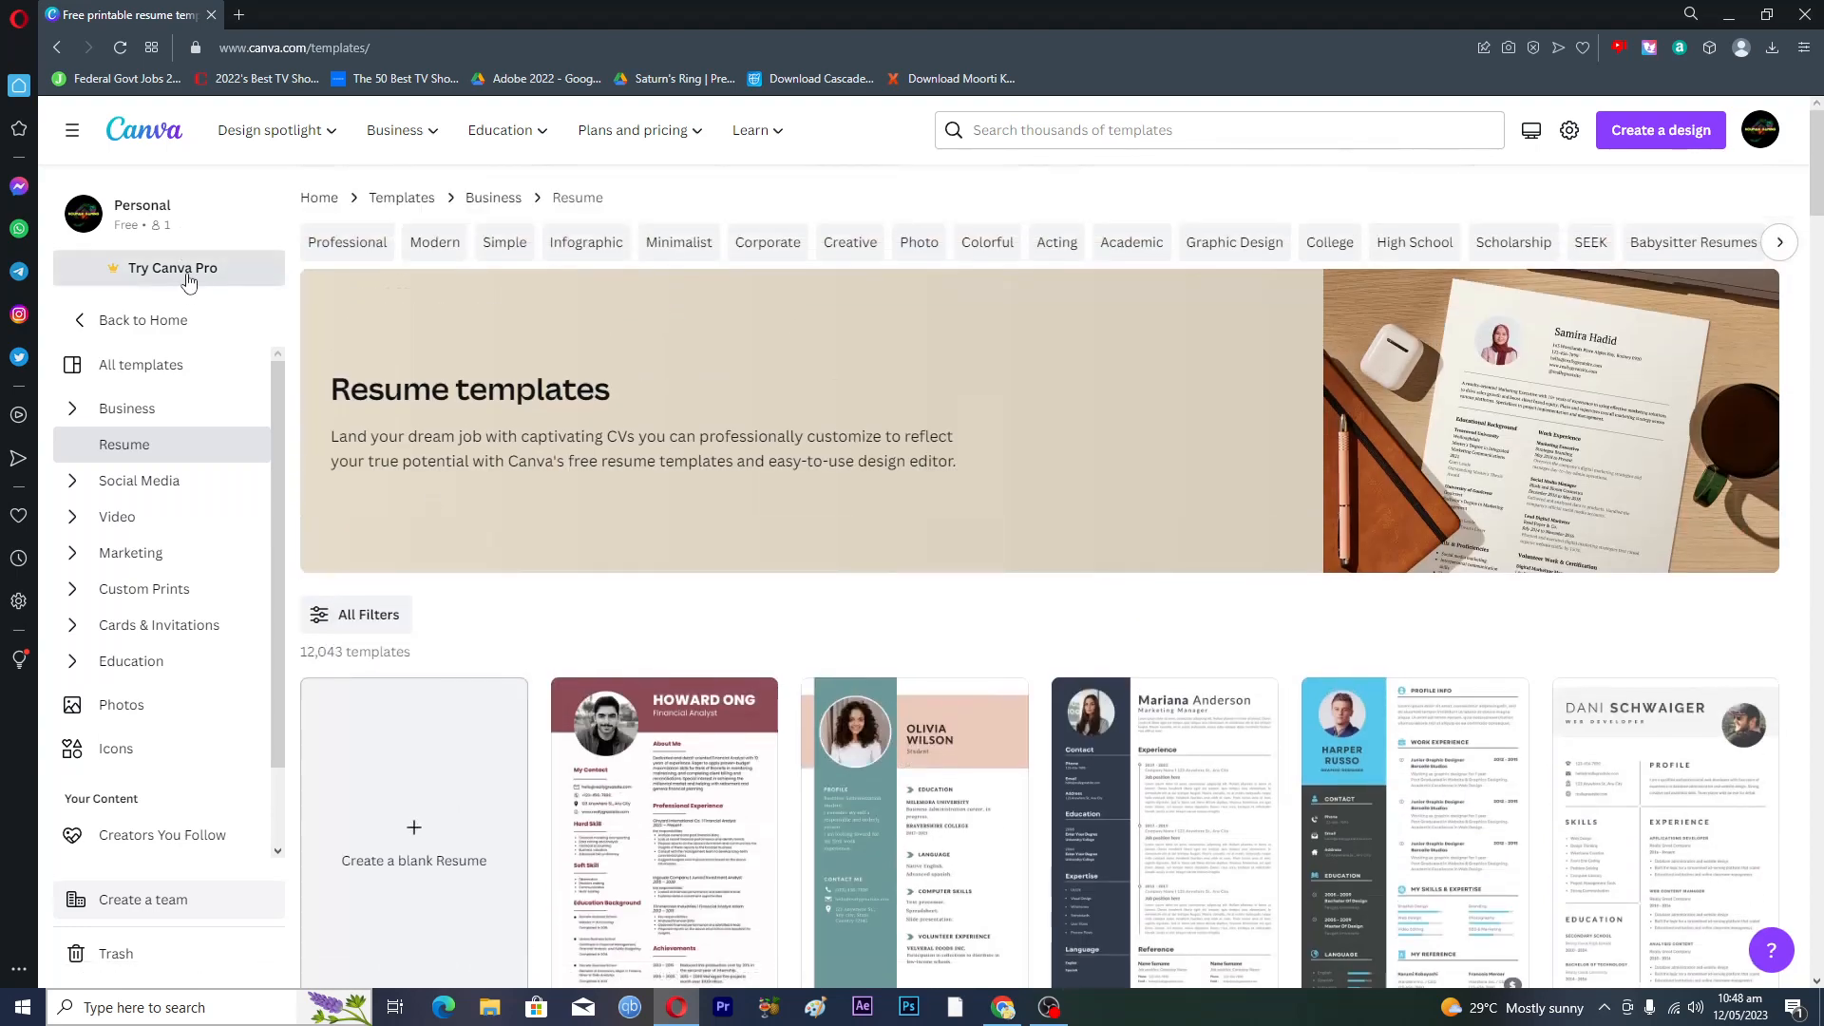
scroll(803, 708, down, 4)
scroll(779, 699, up, 3)
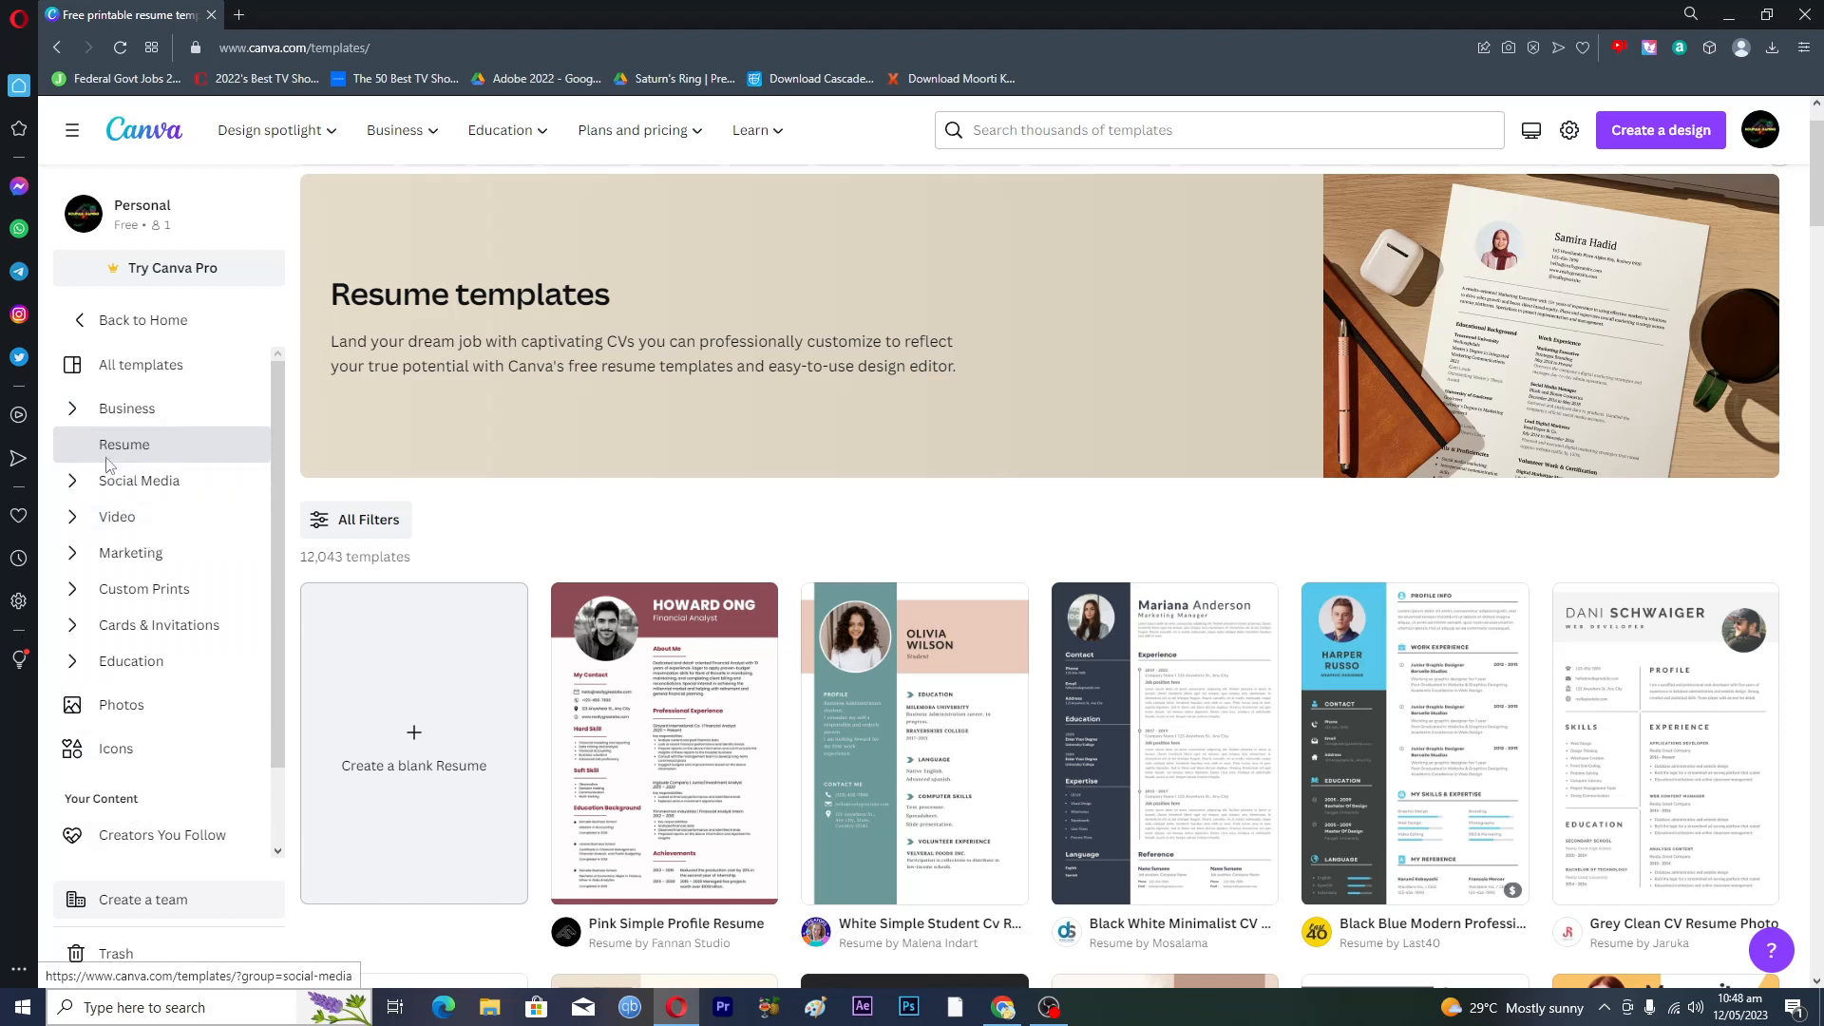
- Browse the Business and Social Media sidebar categories and the resume style chips
click(74, 415)
click(74, 415)
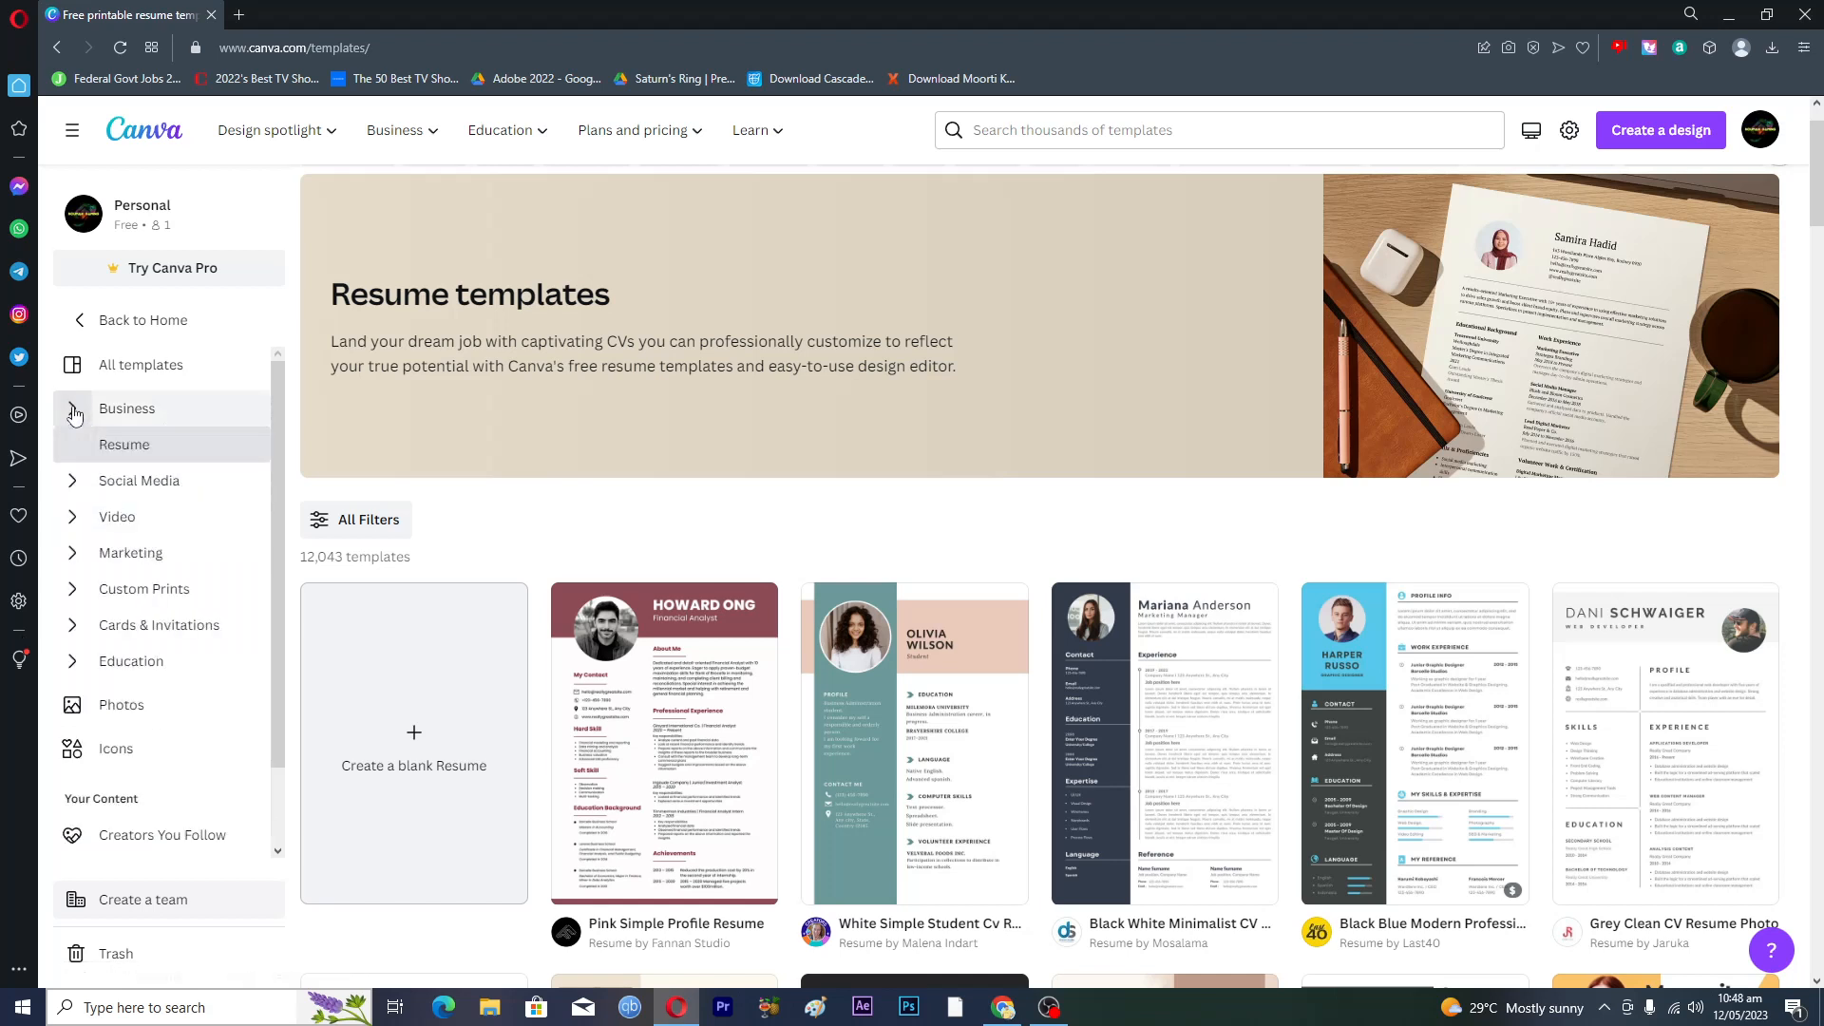
click(74, 487)
click(74, 487)
scroll(183, 611, down, 2)
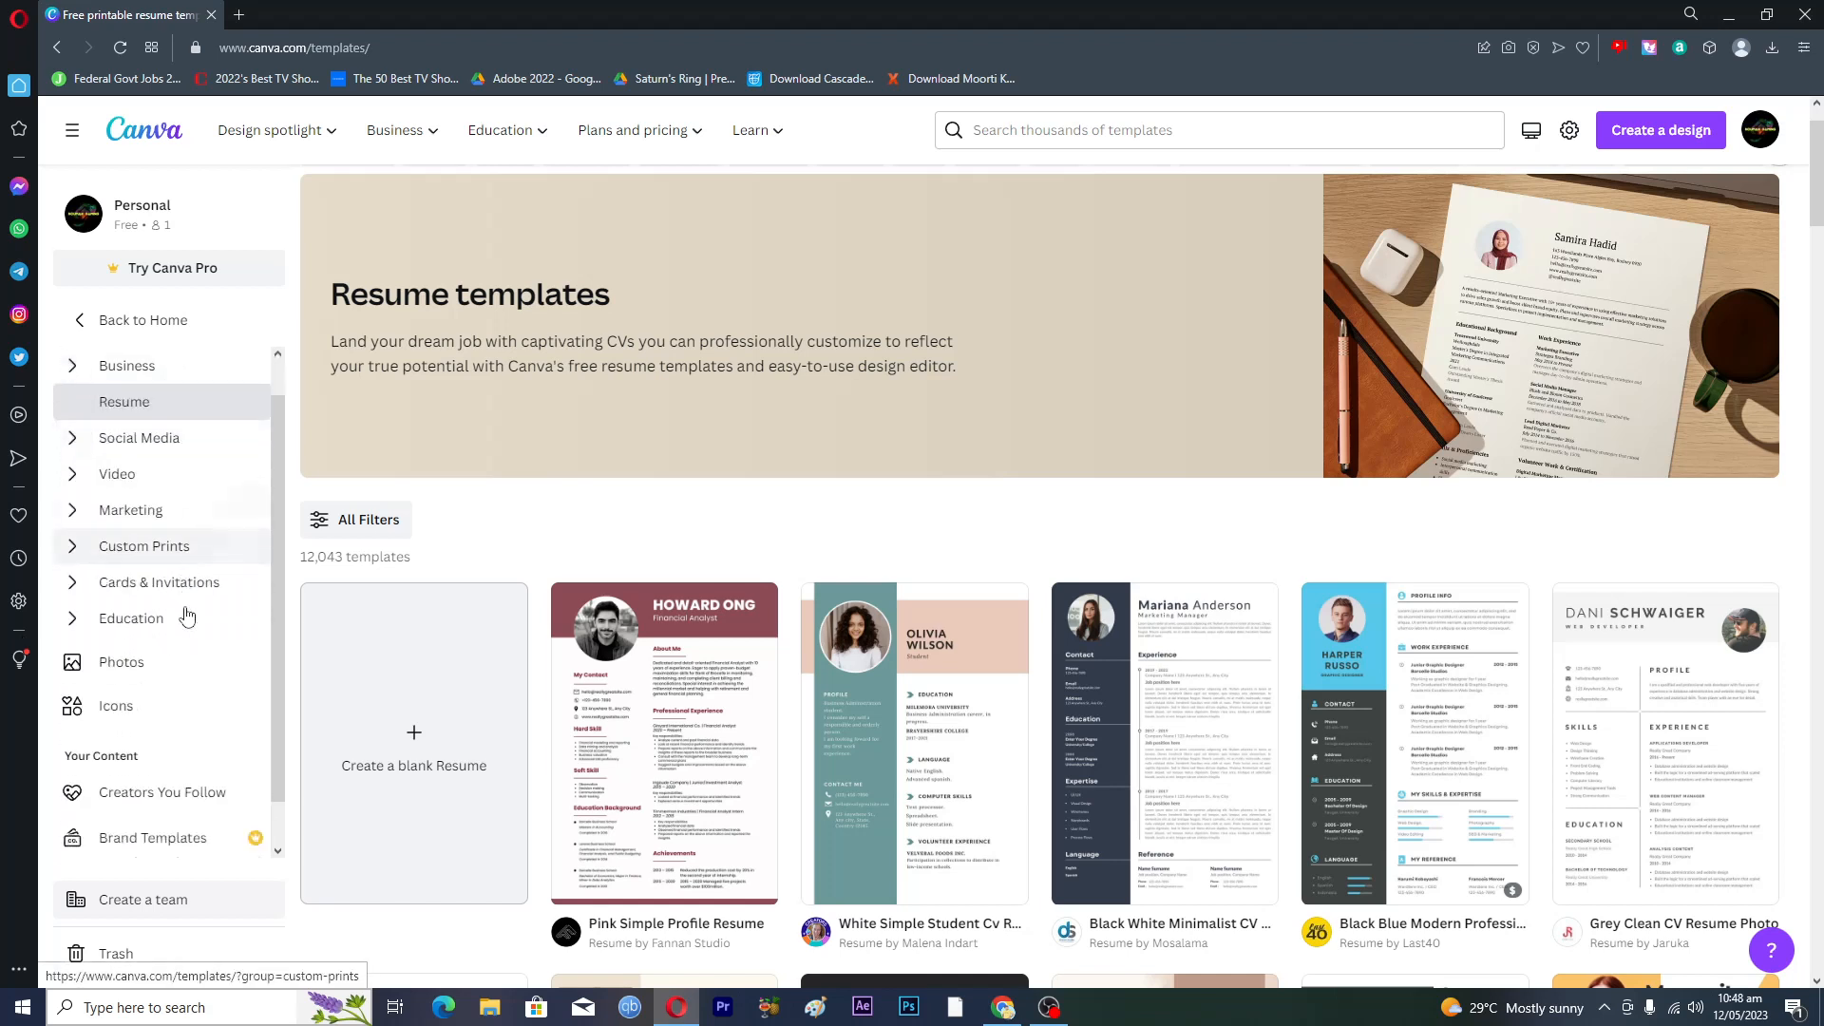
scroll(183, 611, up, 2)
scroll(619, 569, up, 1)
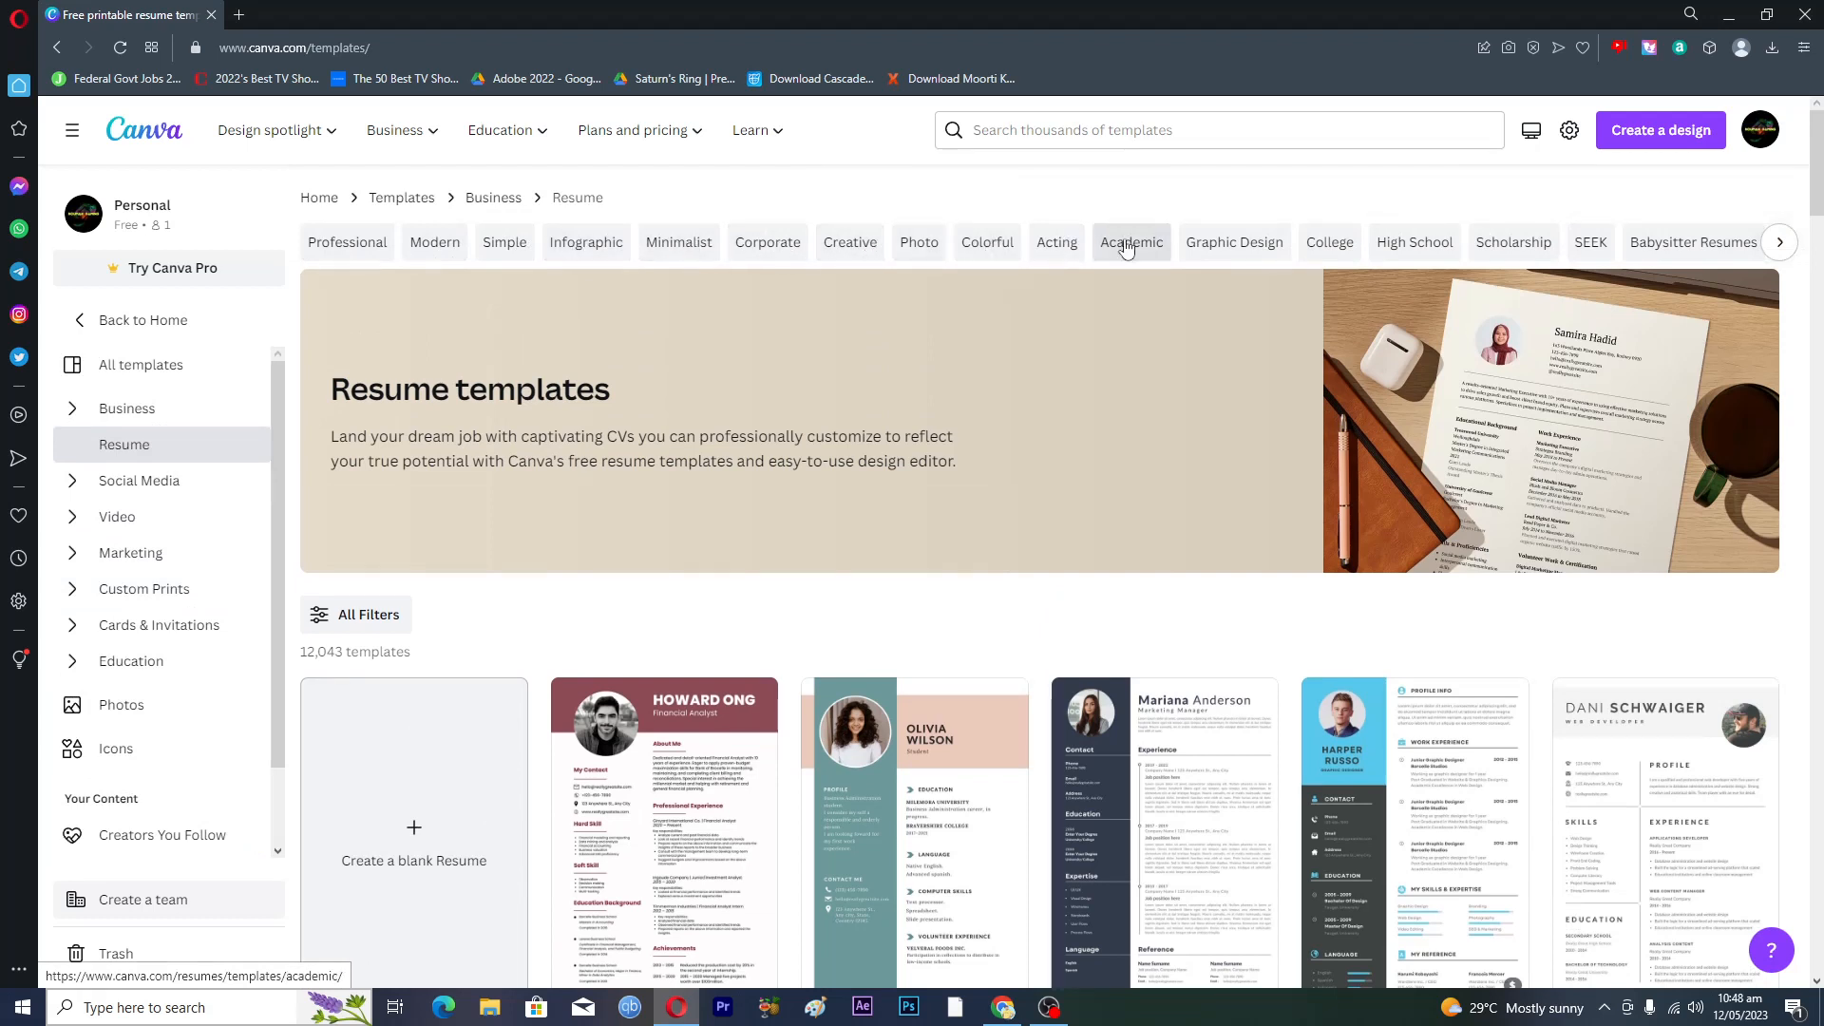
click(1779, 243)
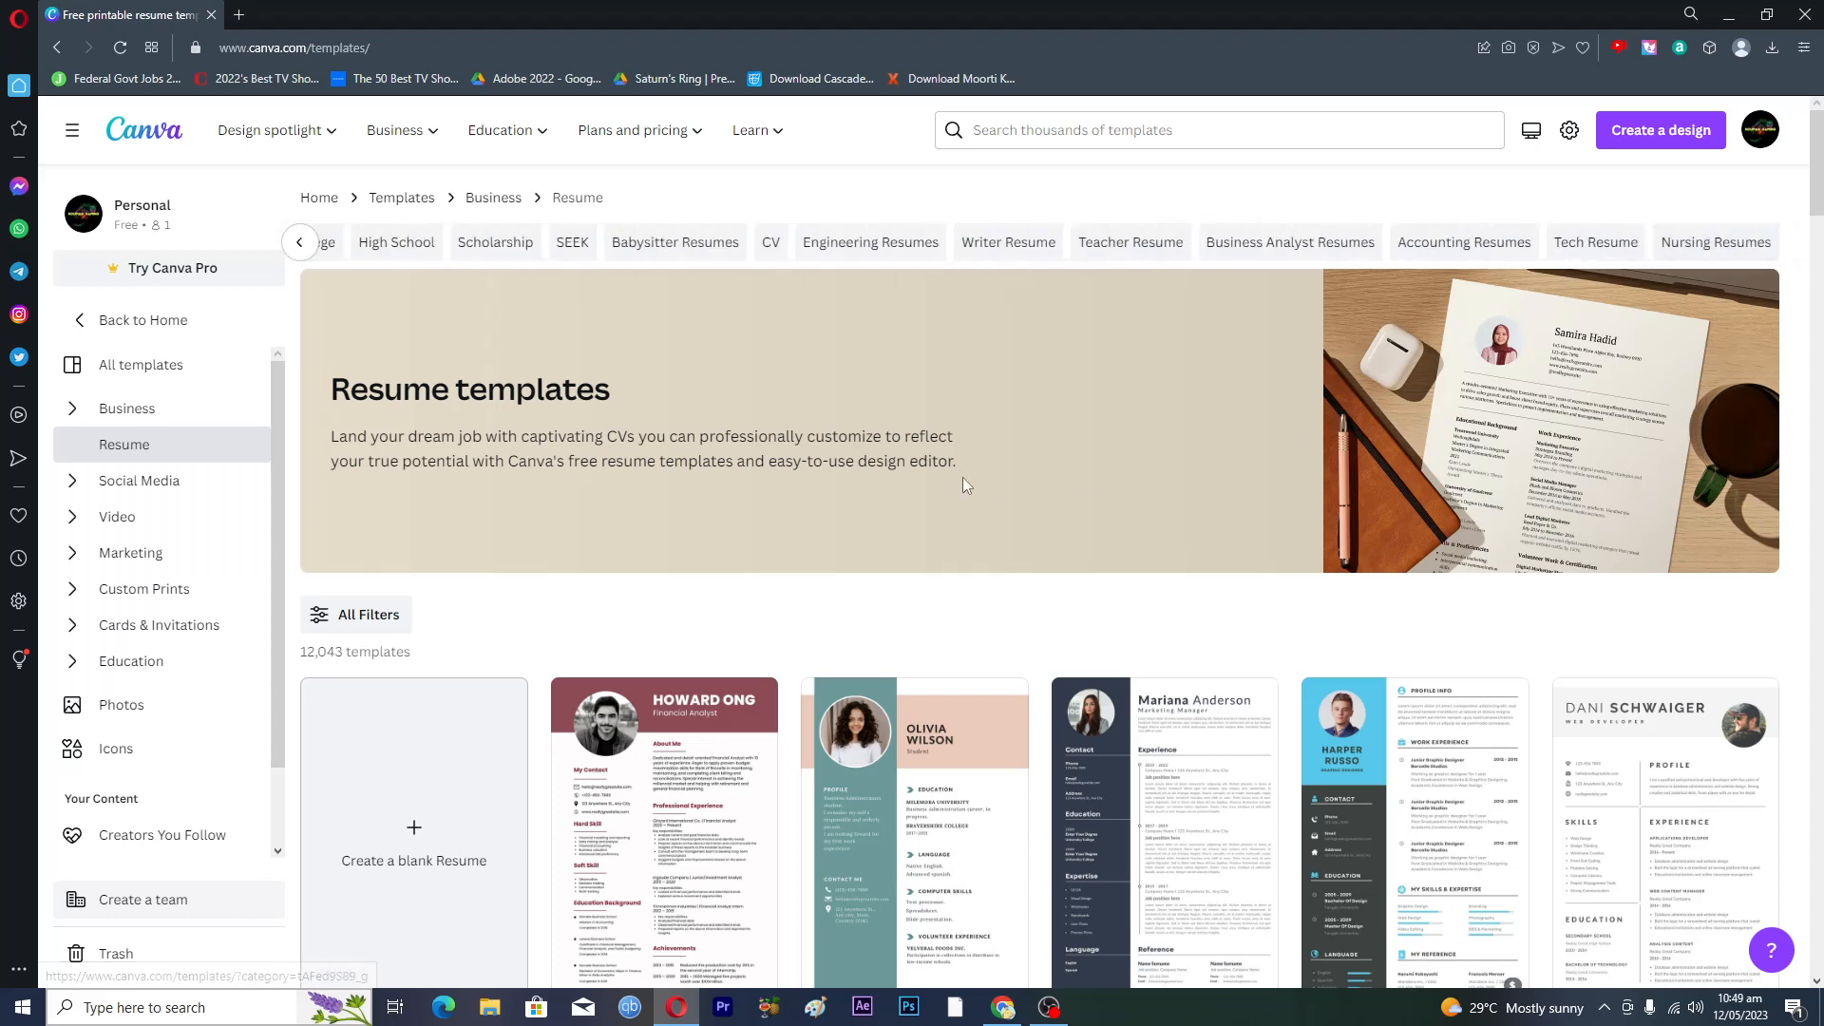
click(301, 244)
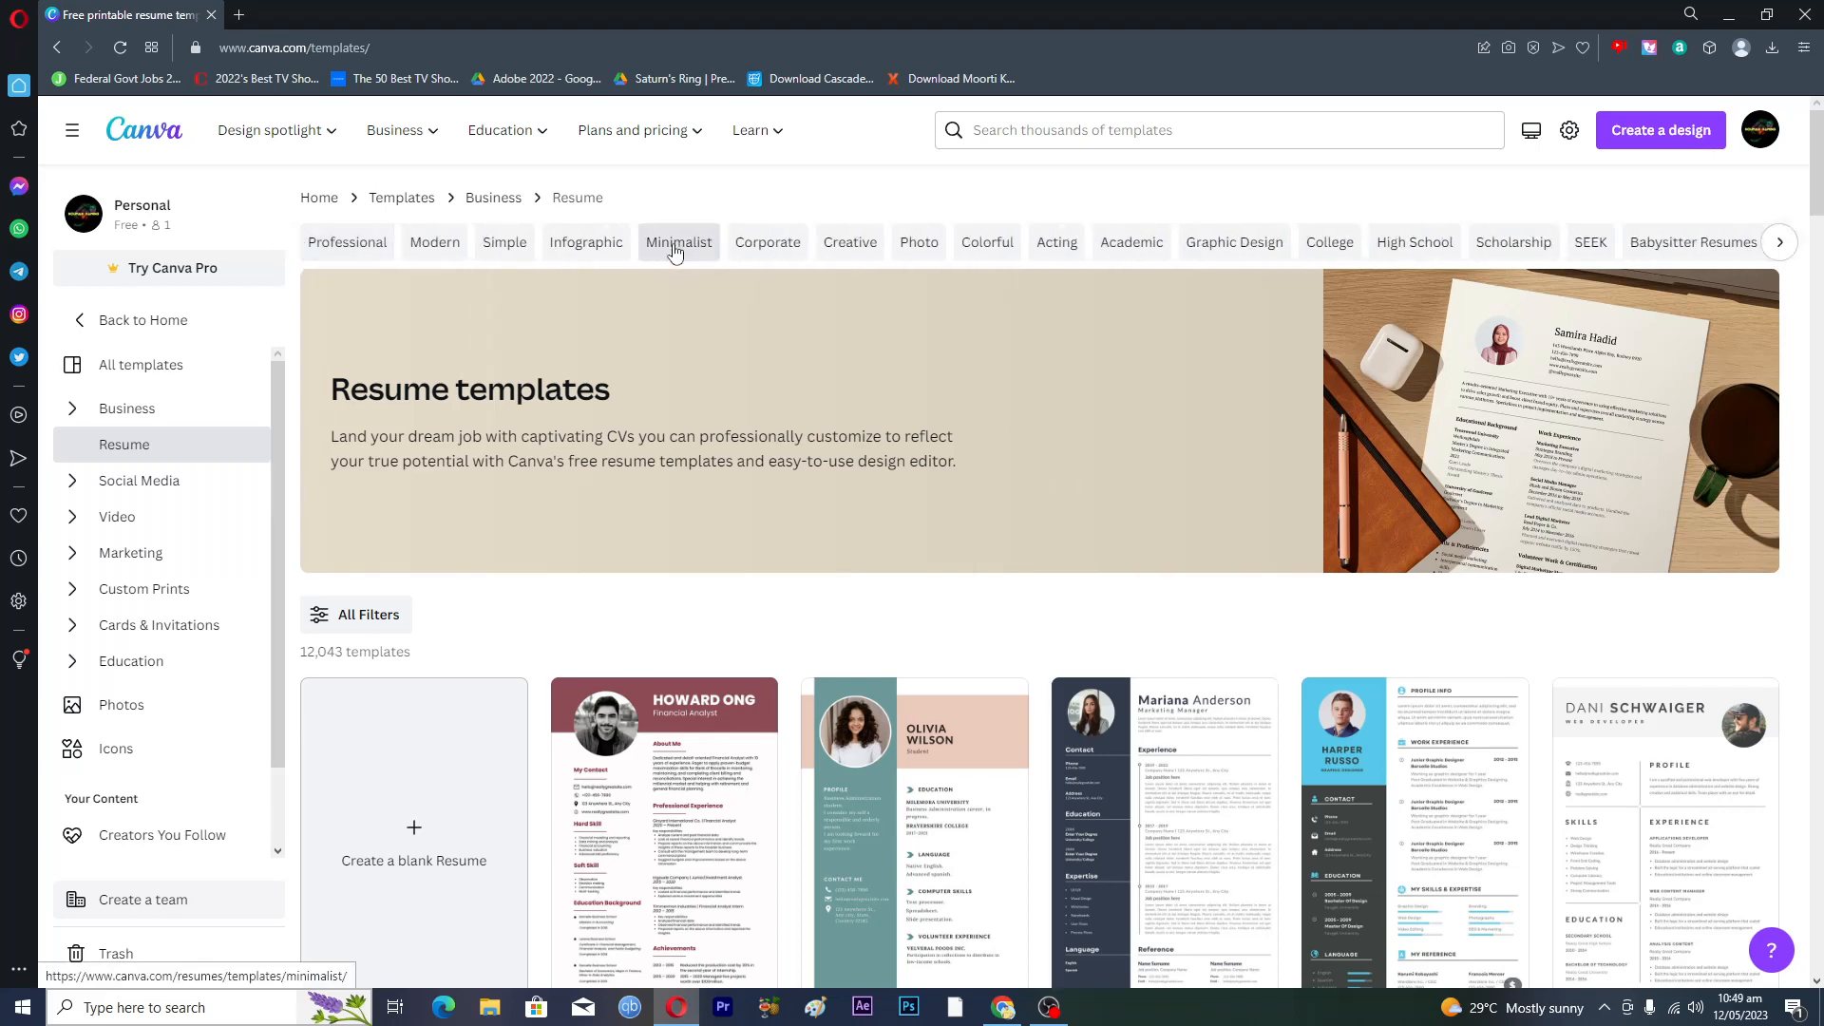
- Look through the Minimalist resume templates, then return to all resume templates
click(672, 245)
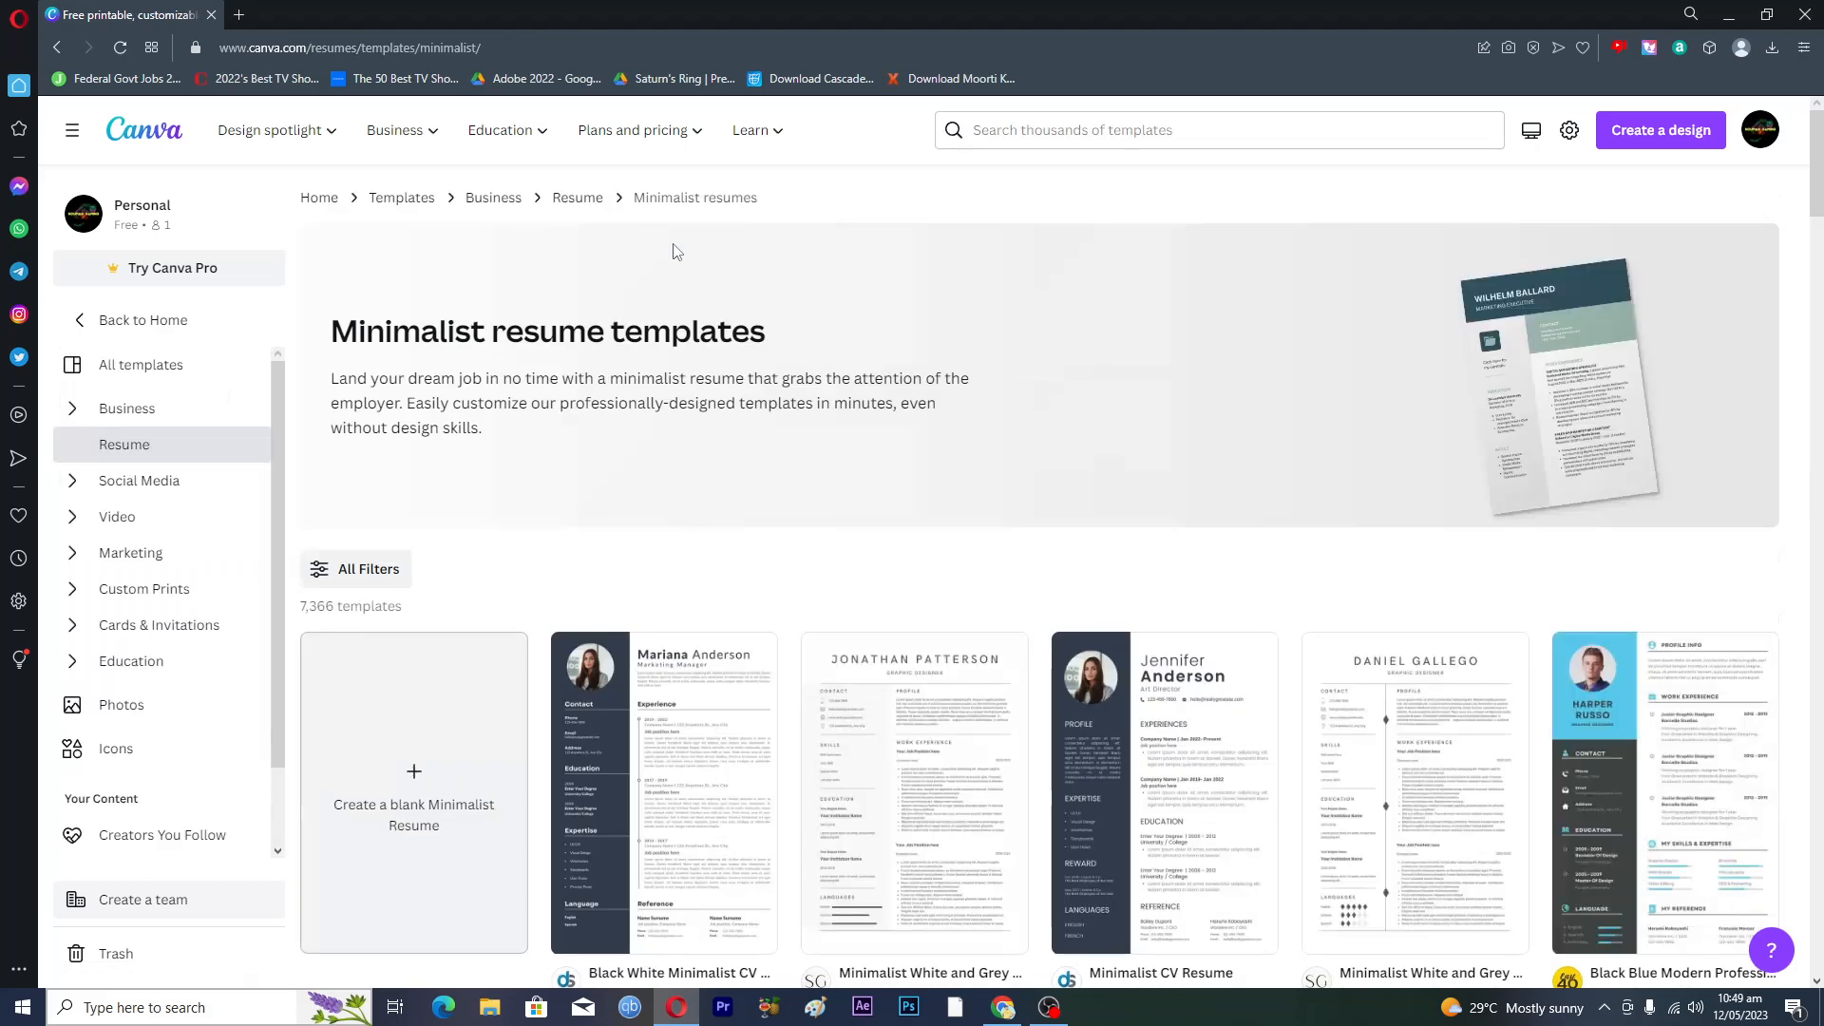
scroll(724, 472, down, 6)
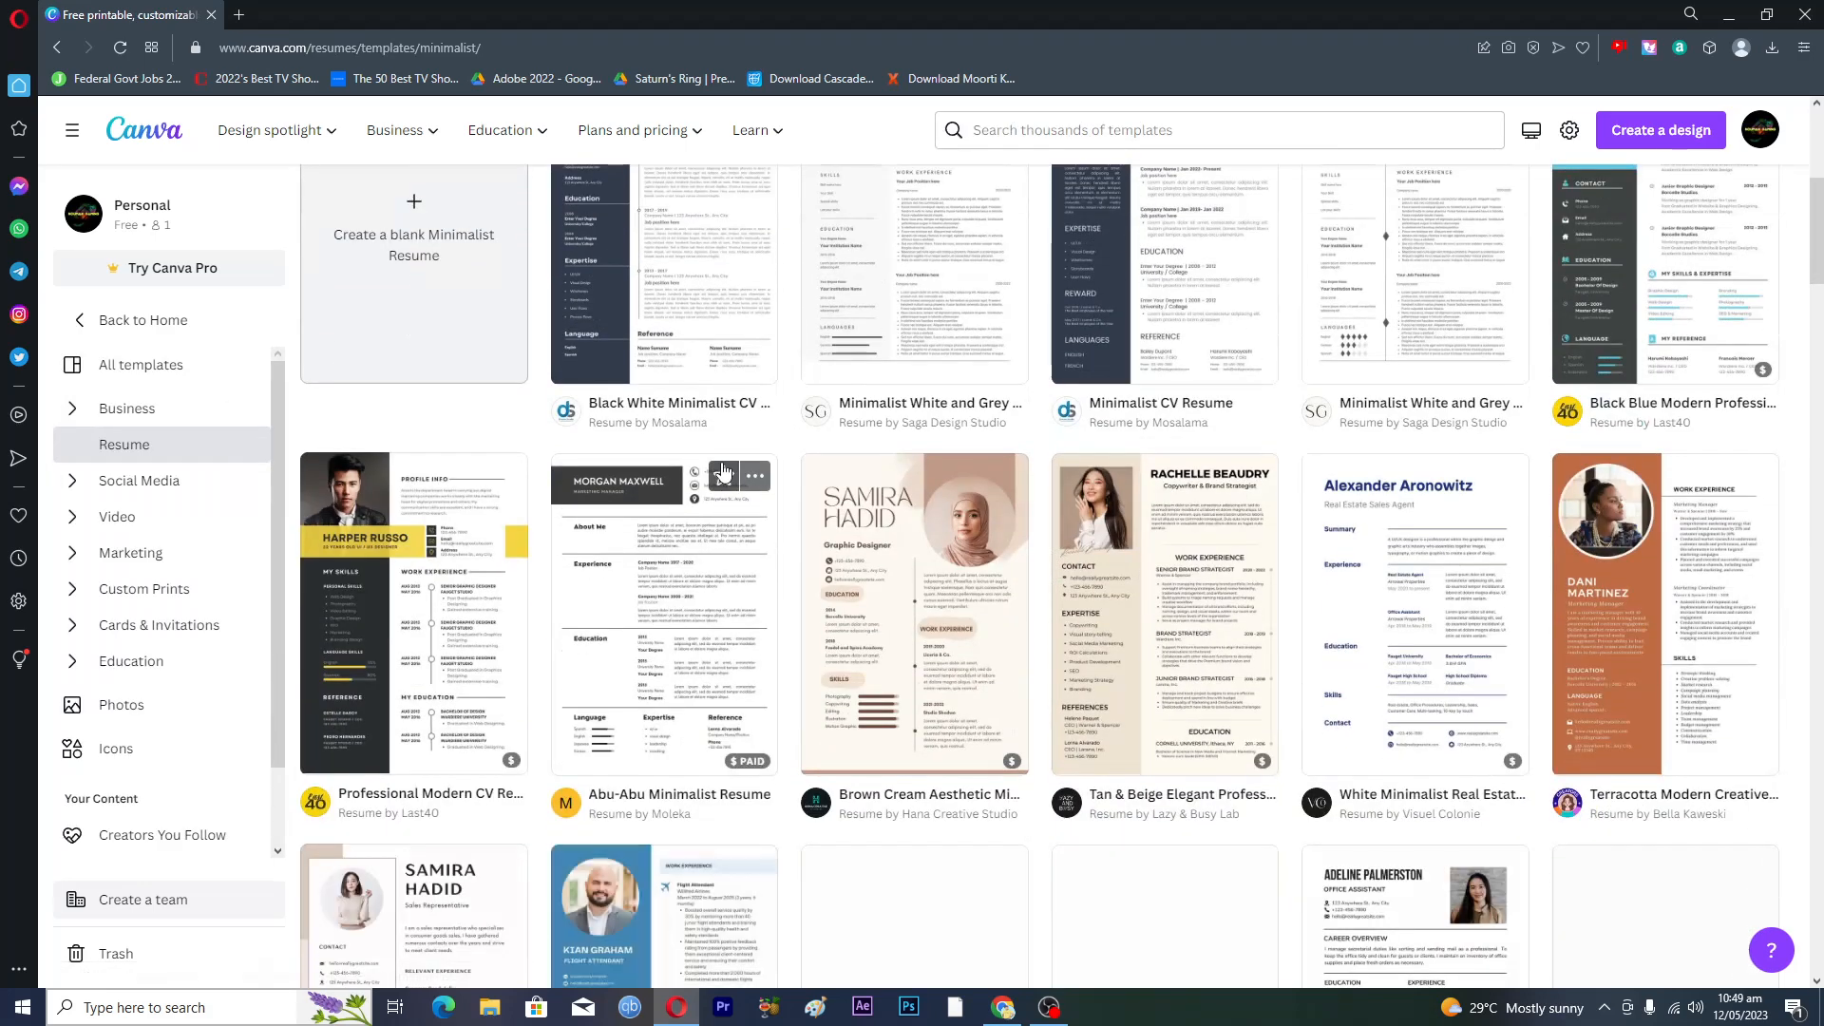
scroll(724, 472, up, 6)
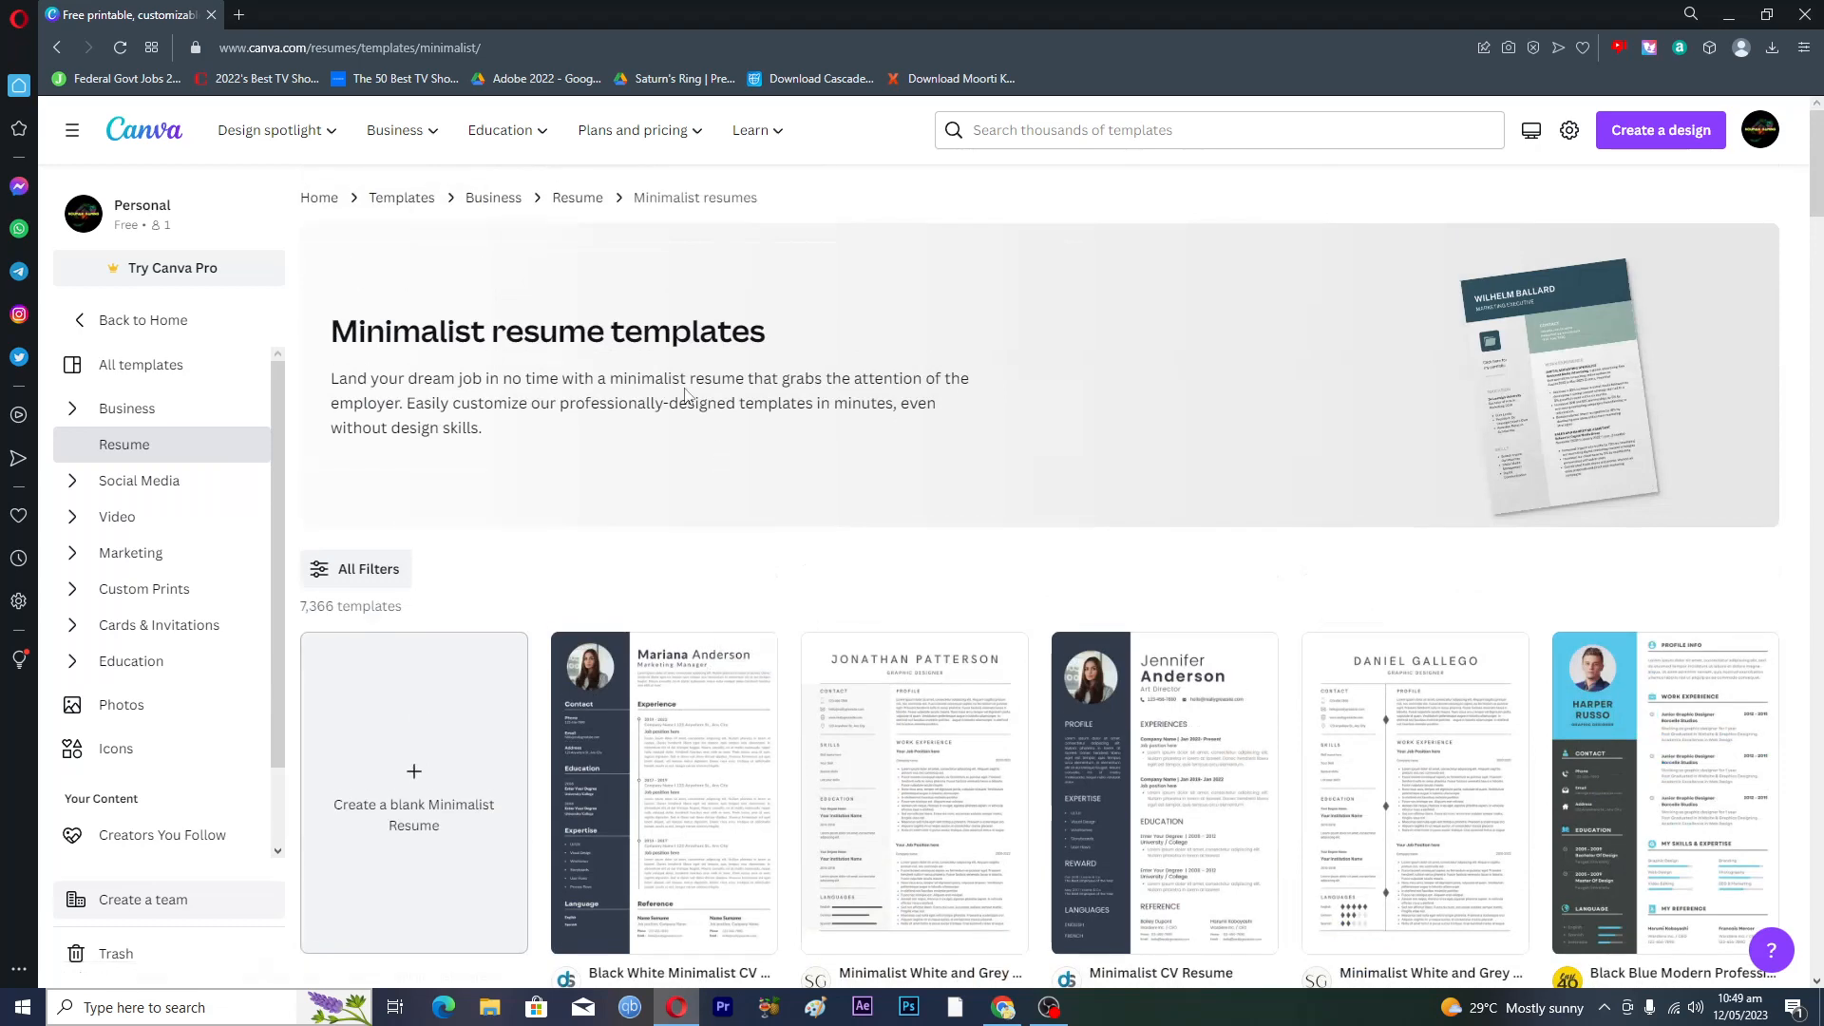
click(56, 49)
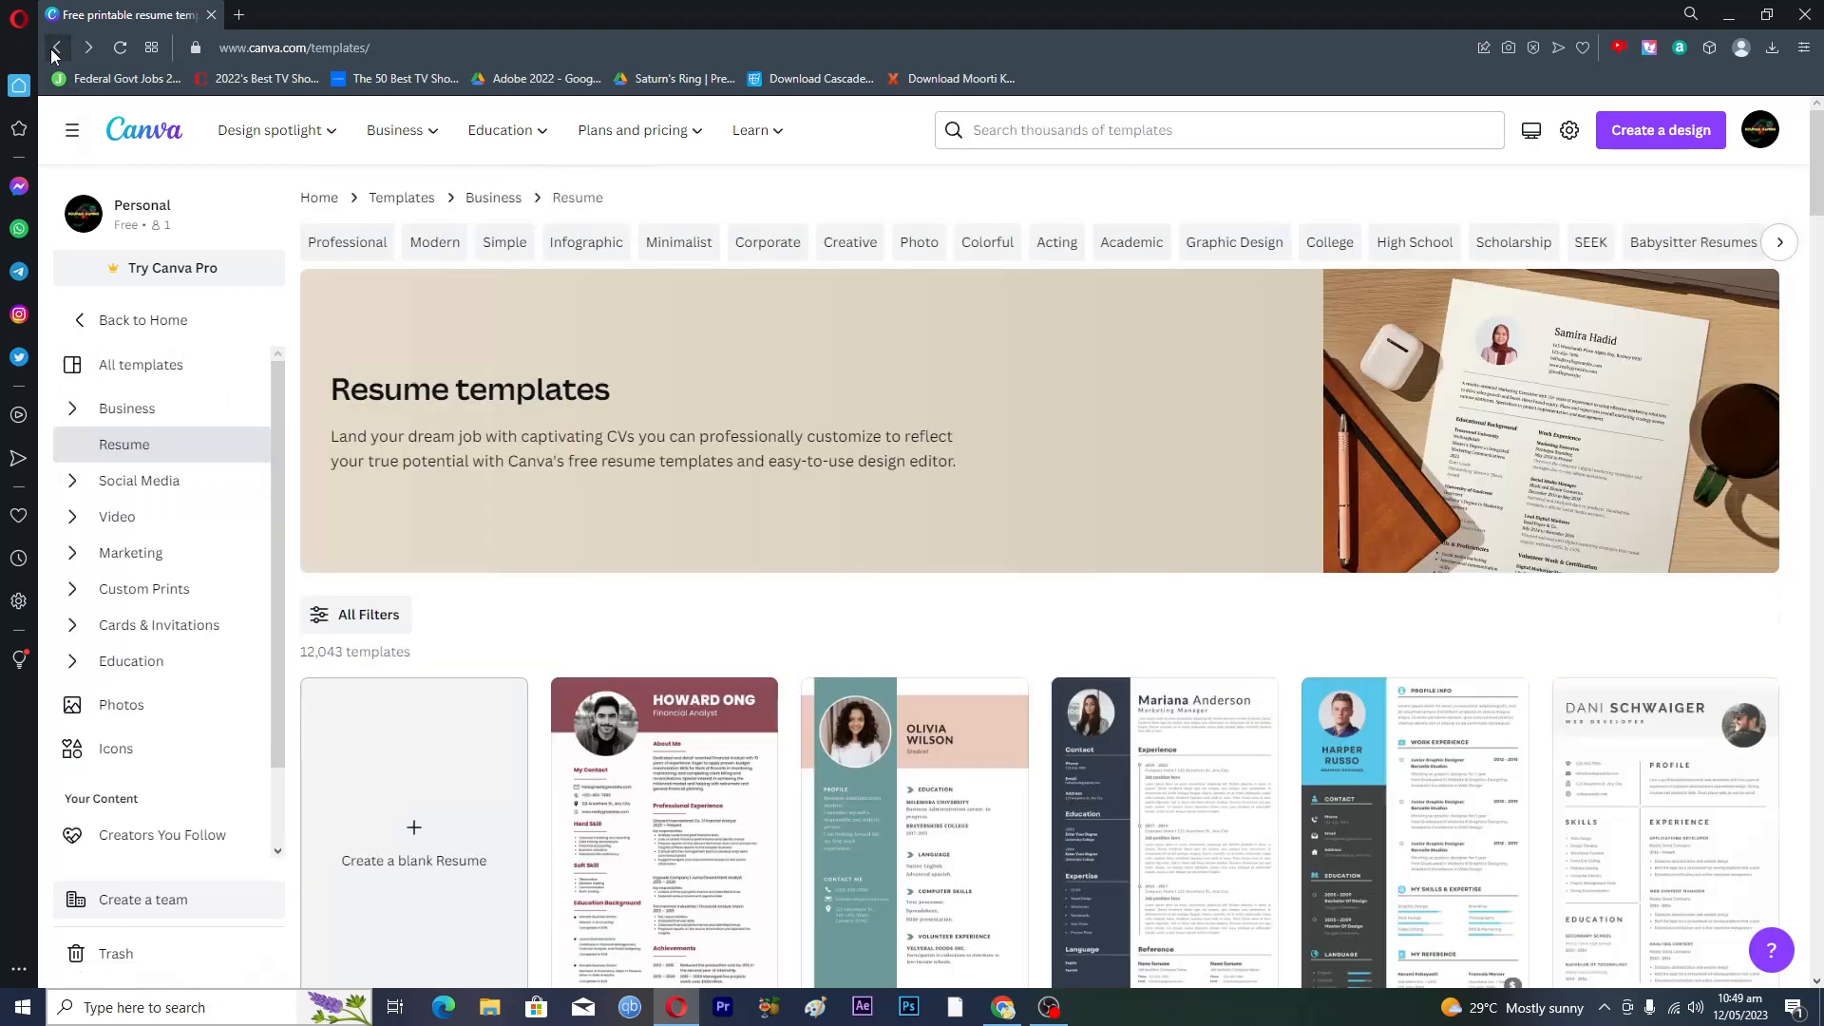
- Filter the resume templates to Professional and scroll through the designs
click(360, 246)
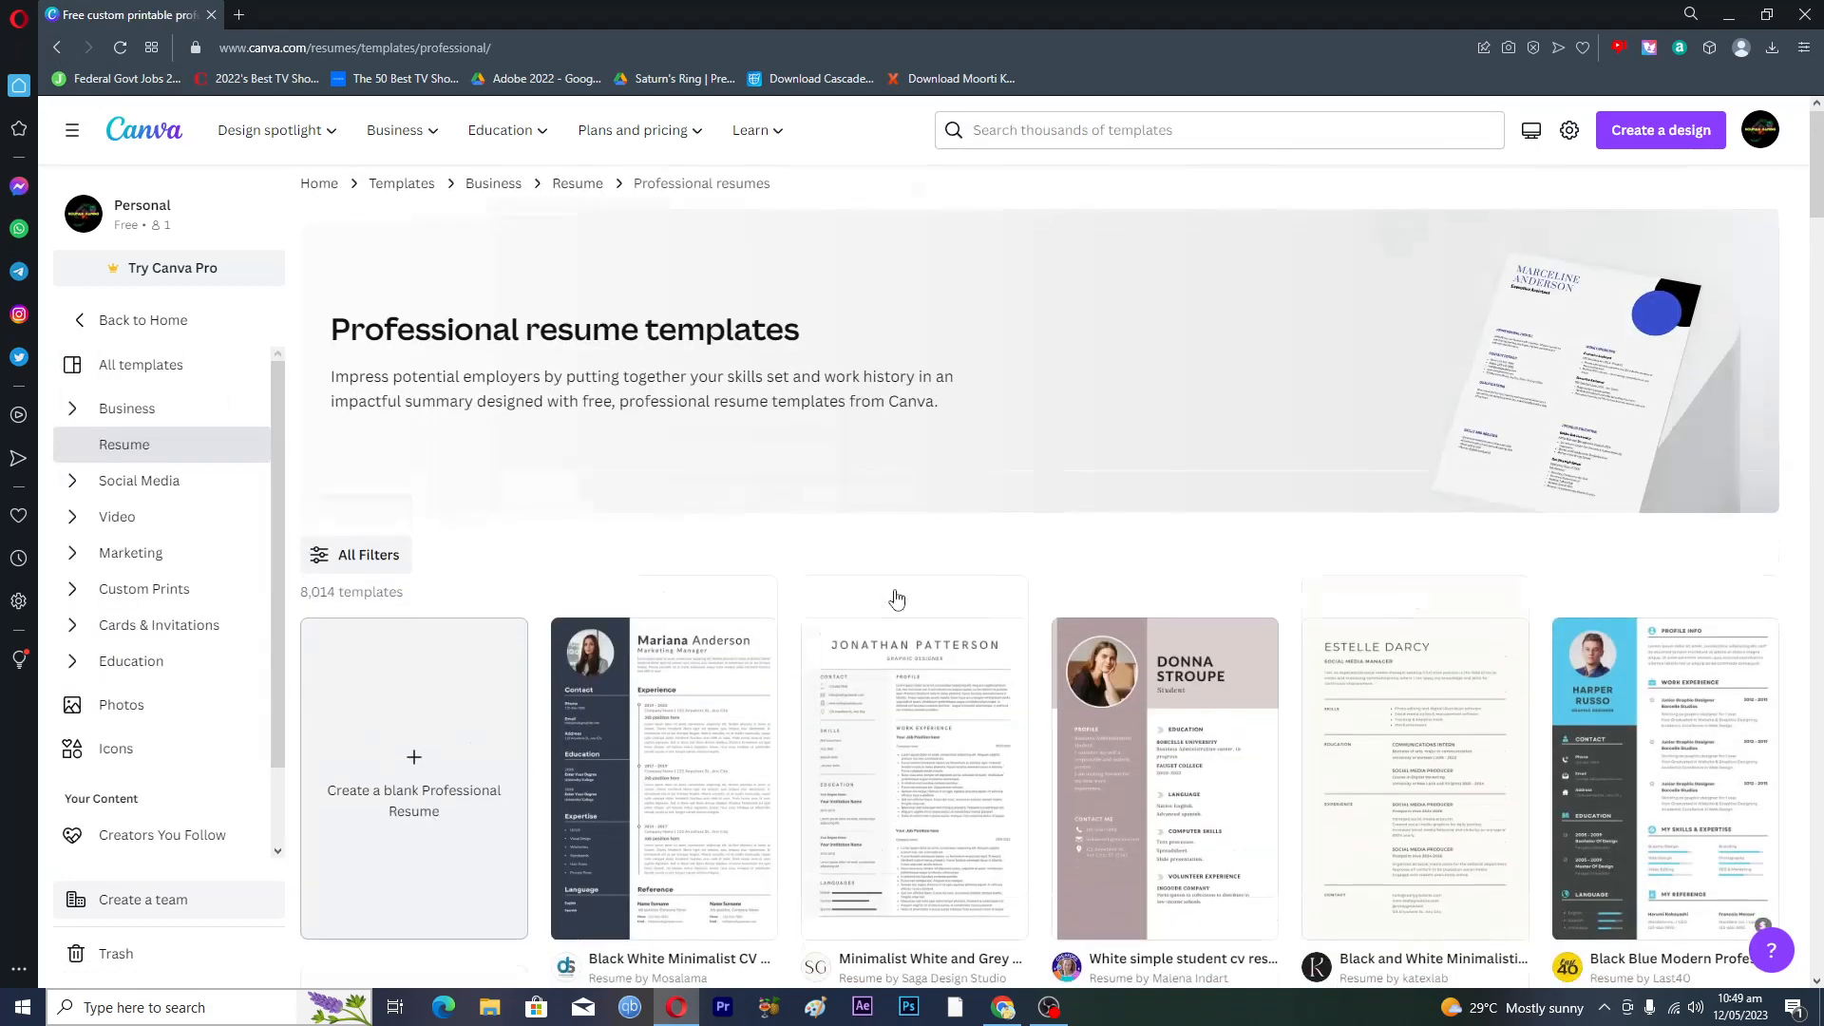
scroll(895, 596, down, 3)
scroll(895, 596, down, 1)
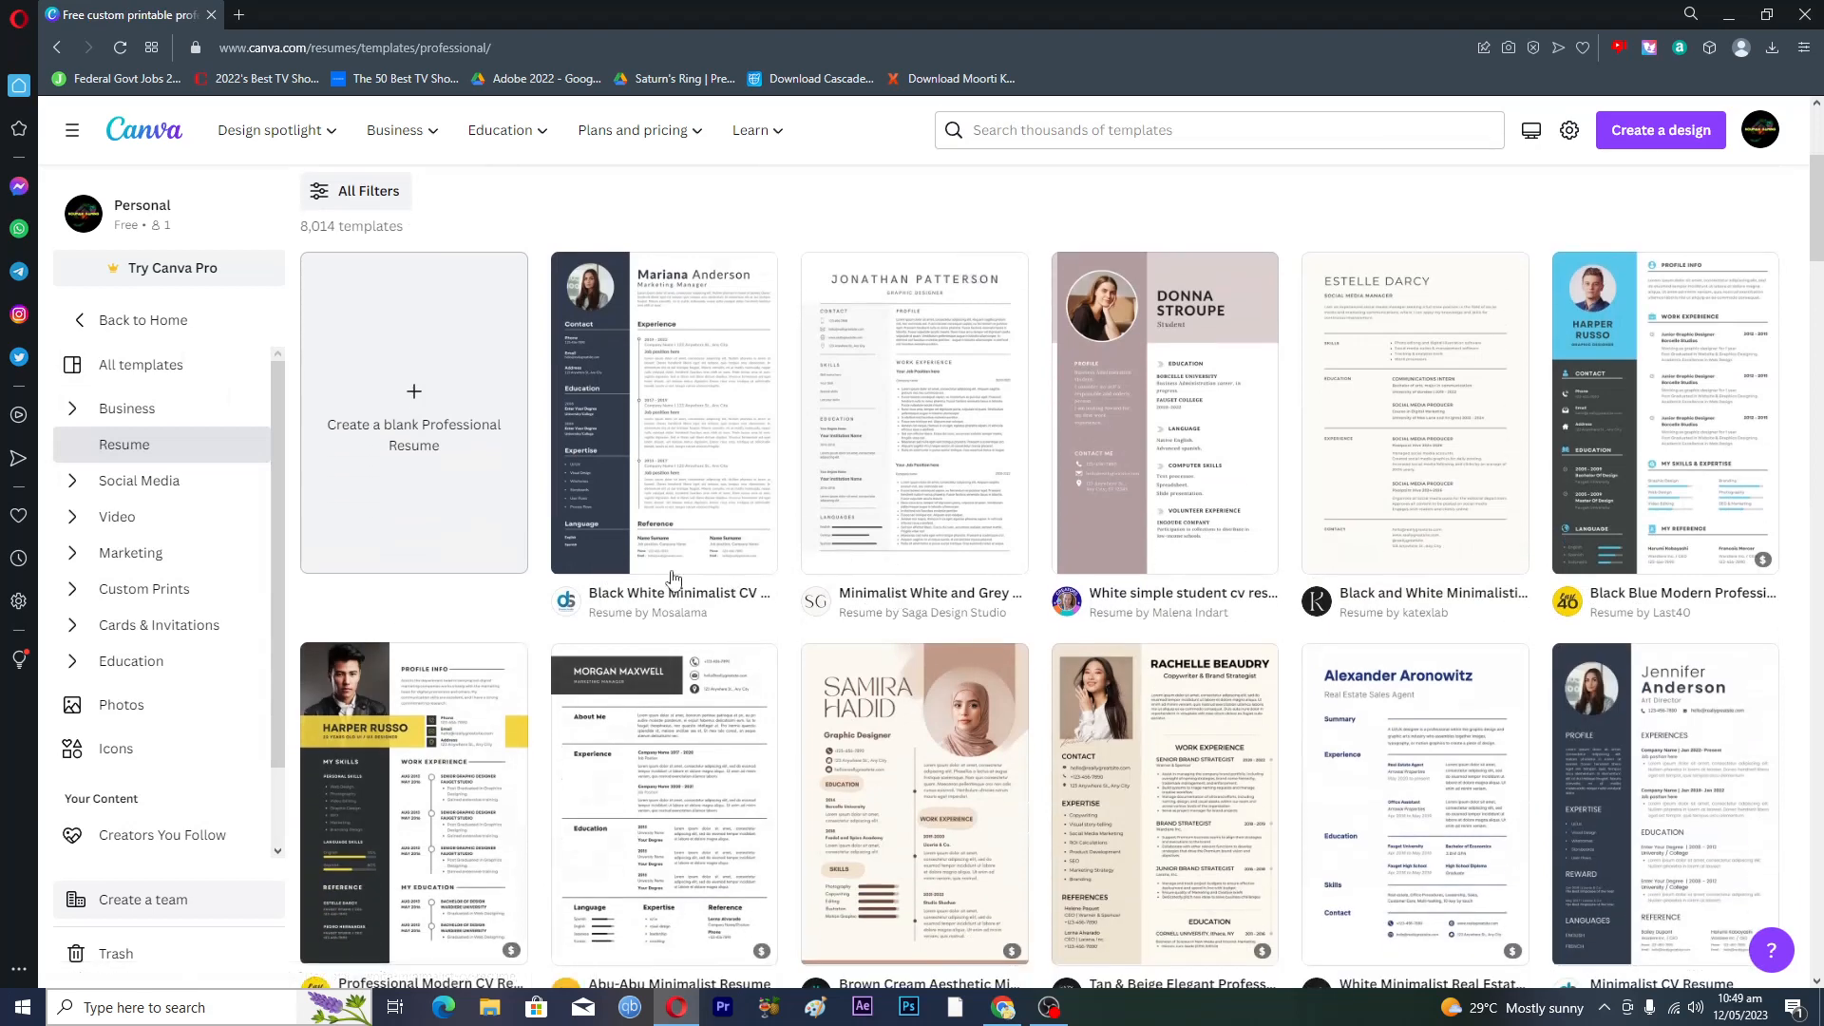
scroll(487, 632, down, 1)
scroll(486, 631, down, 2)
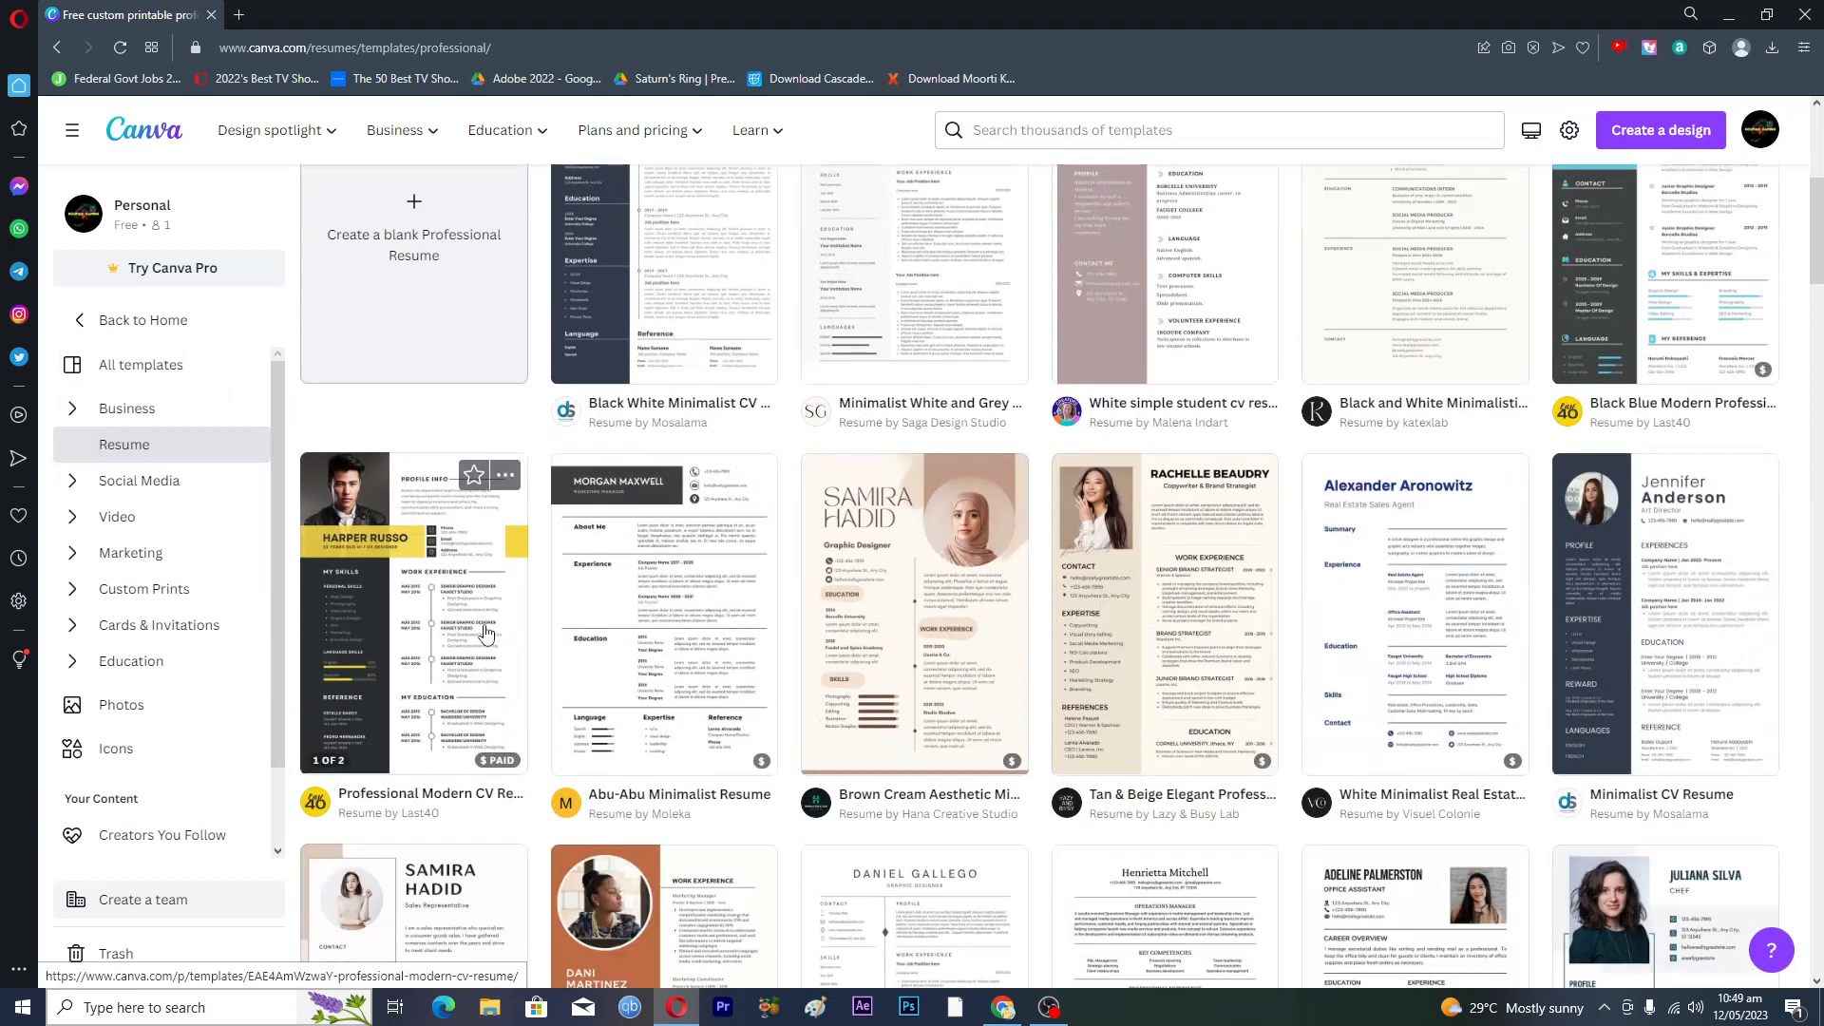
scroll(487, 632, down, 3)
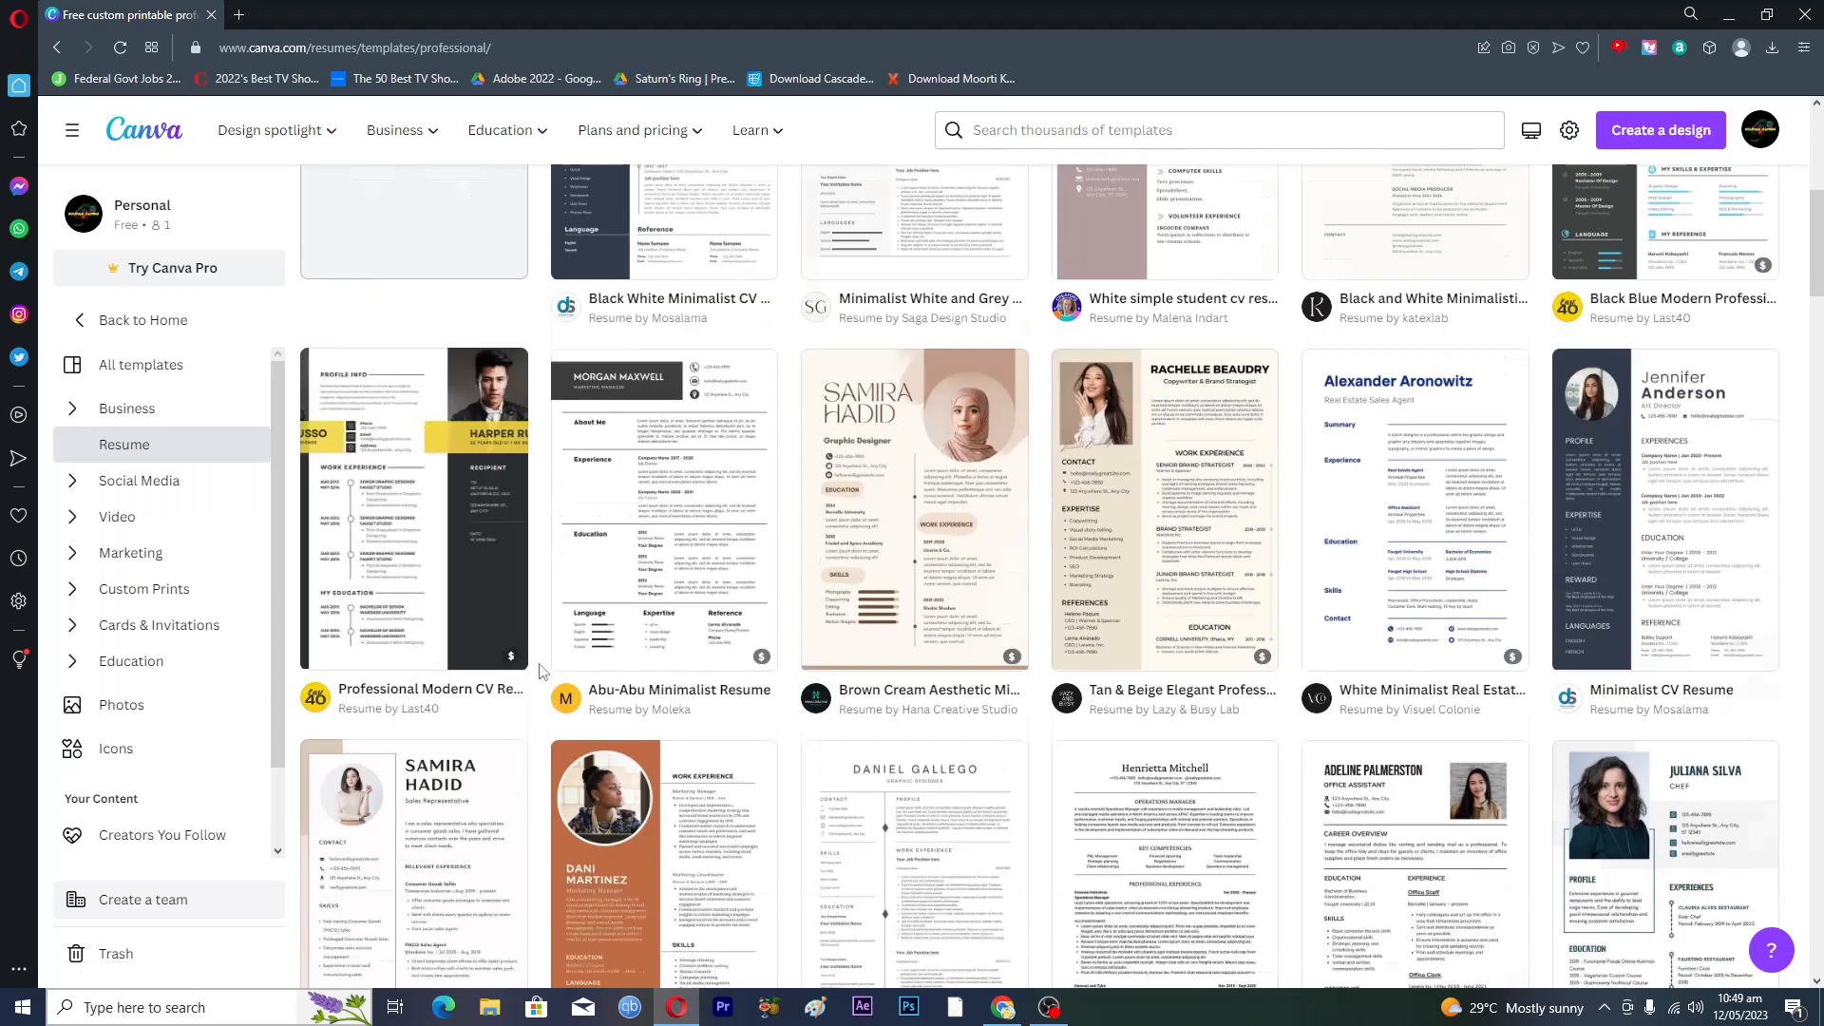
scroll(438, 665, up, 2)
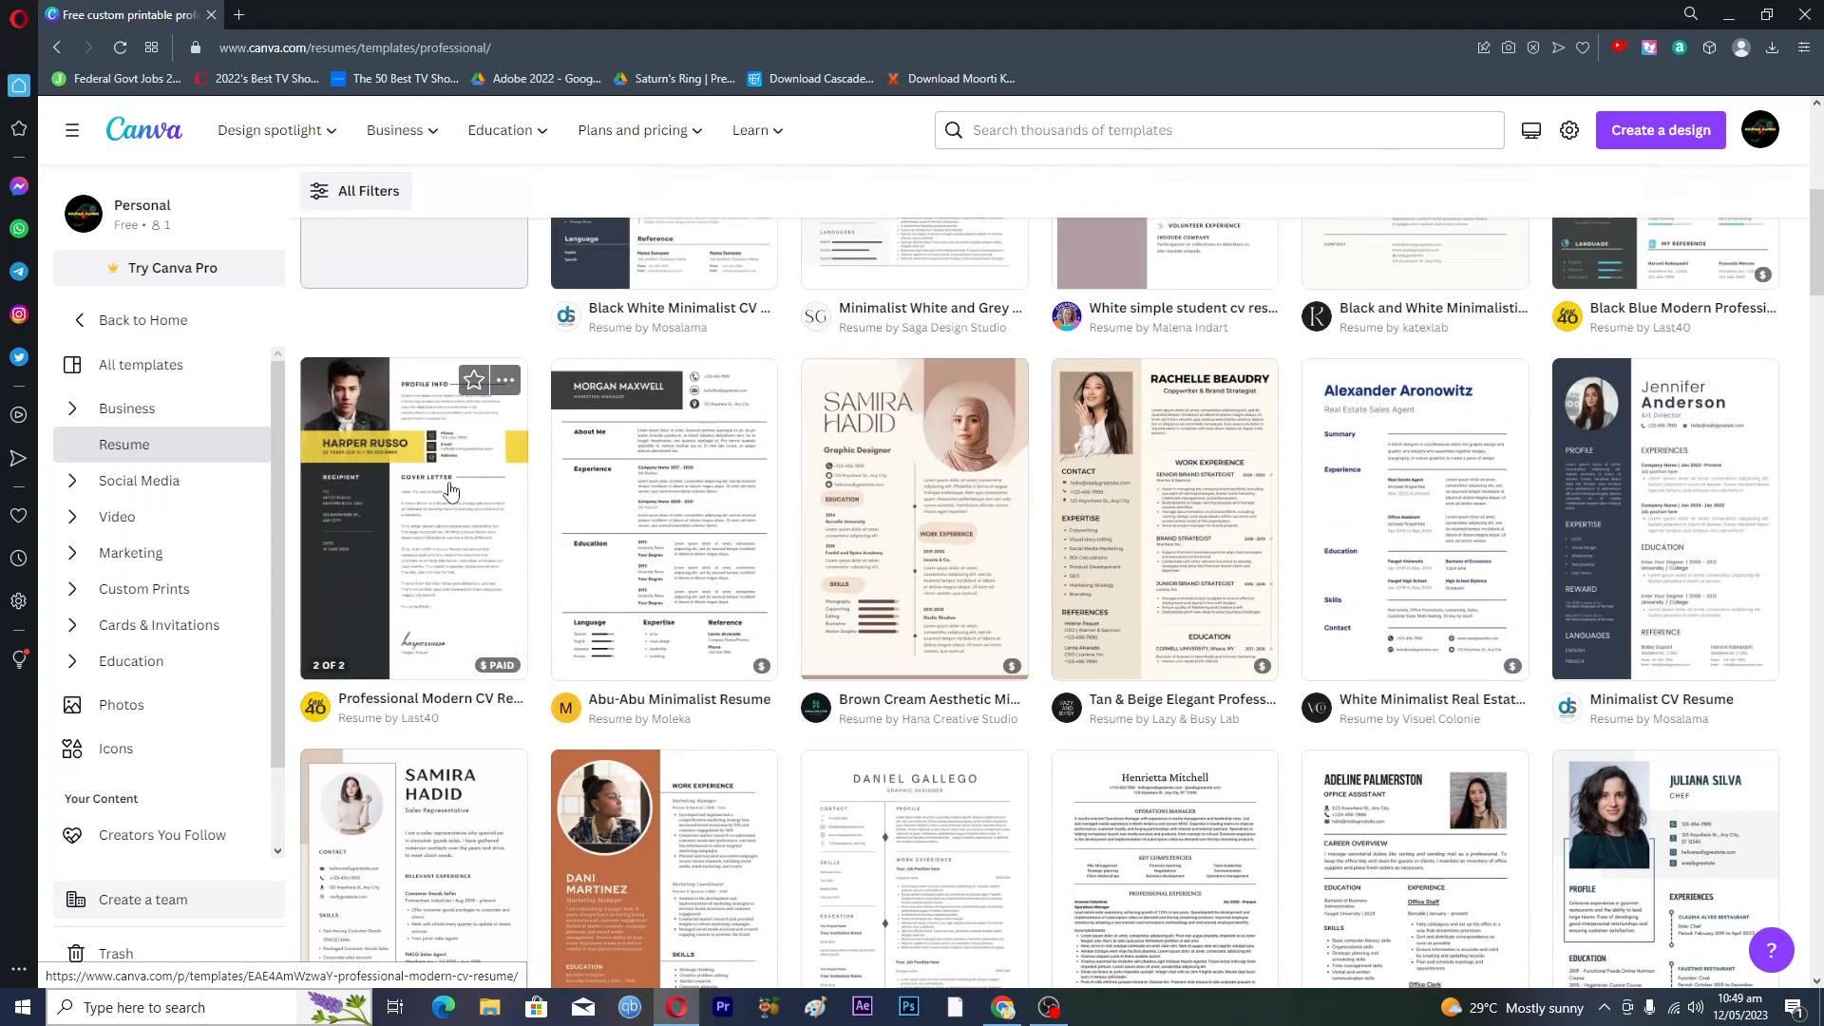
scroll(1741, 509, down, 15)
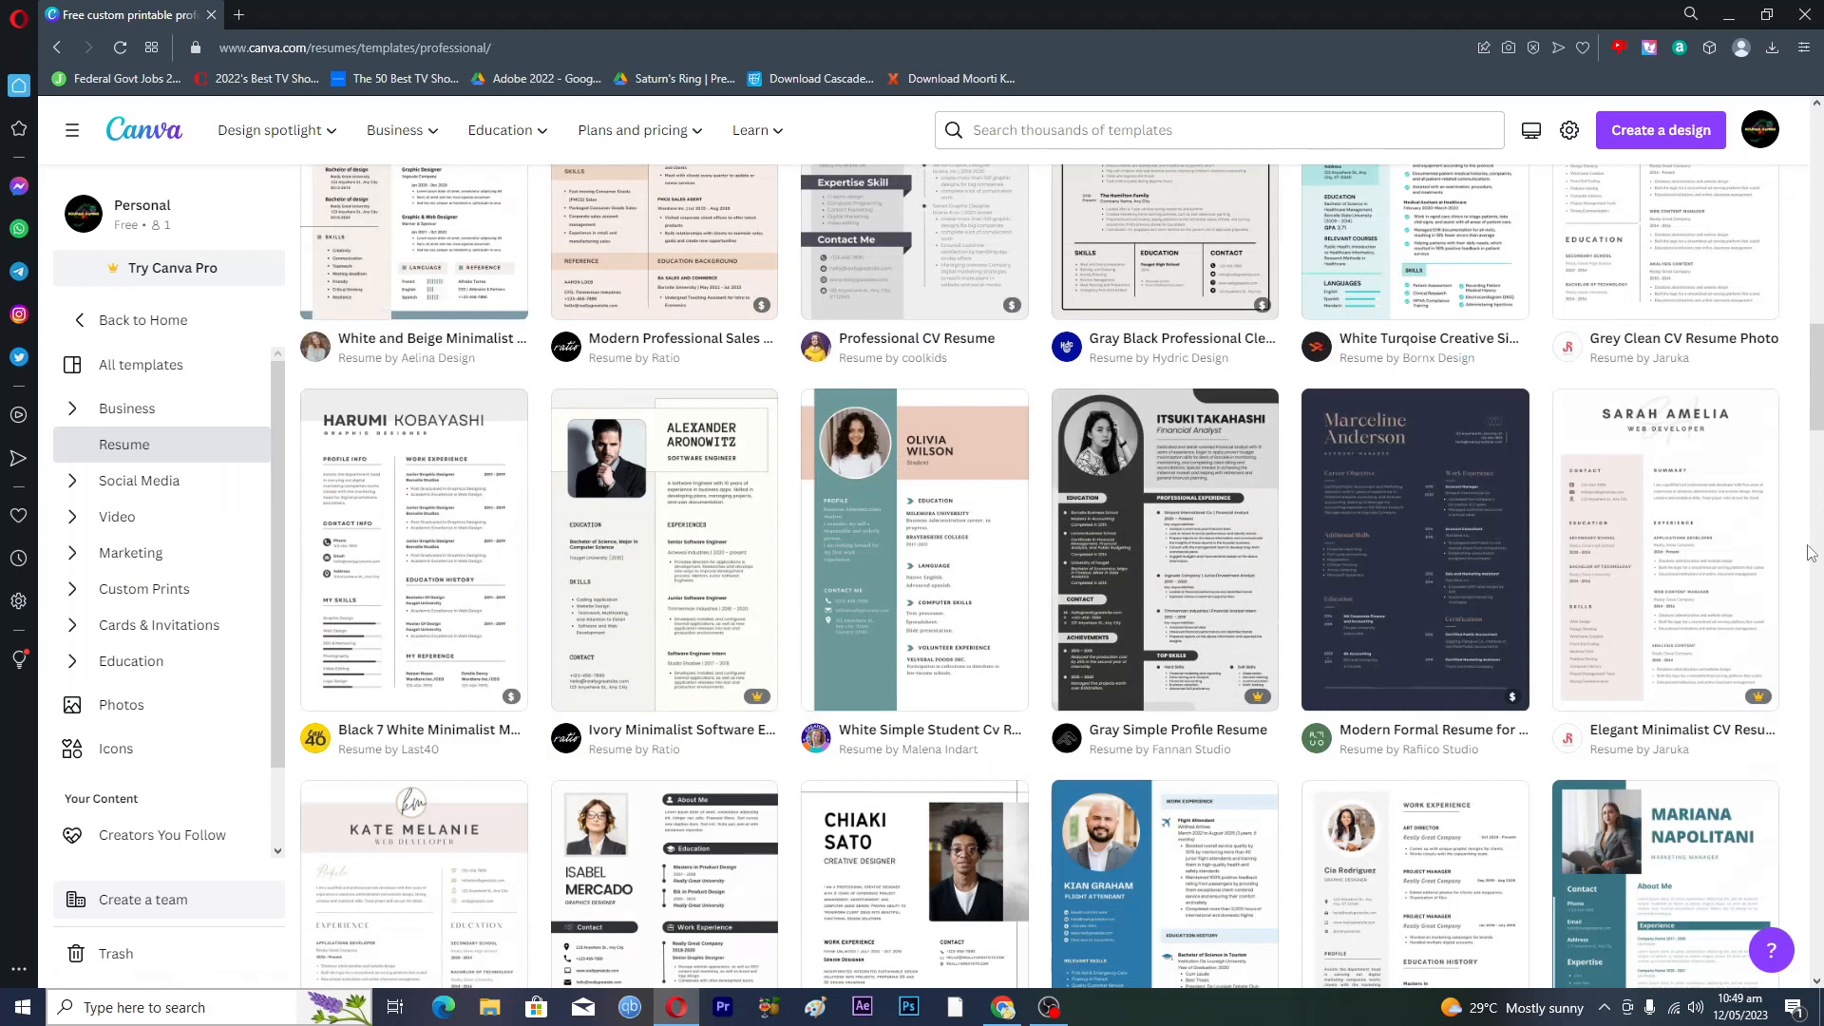
- Preview the White Simple Student CV Resume template and customize it as a new design
click(934, 542)
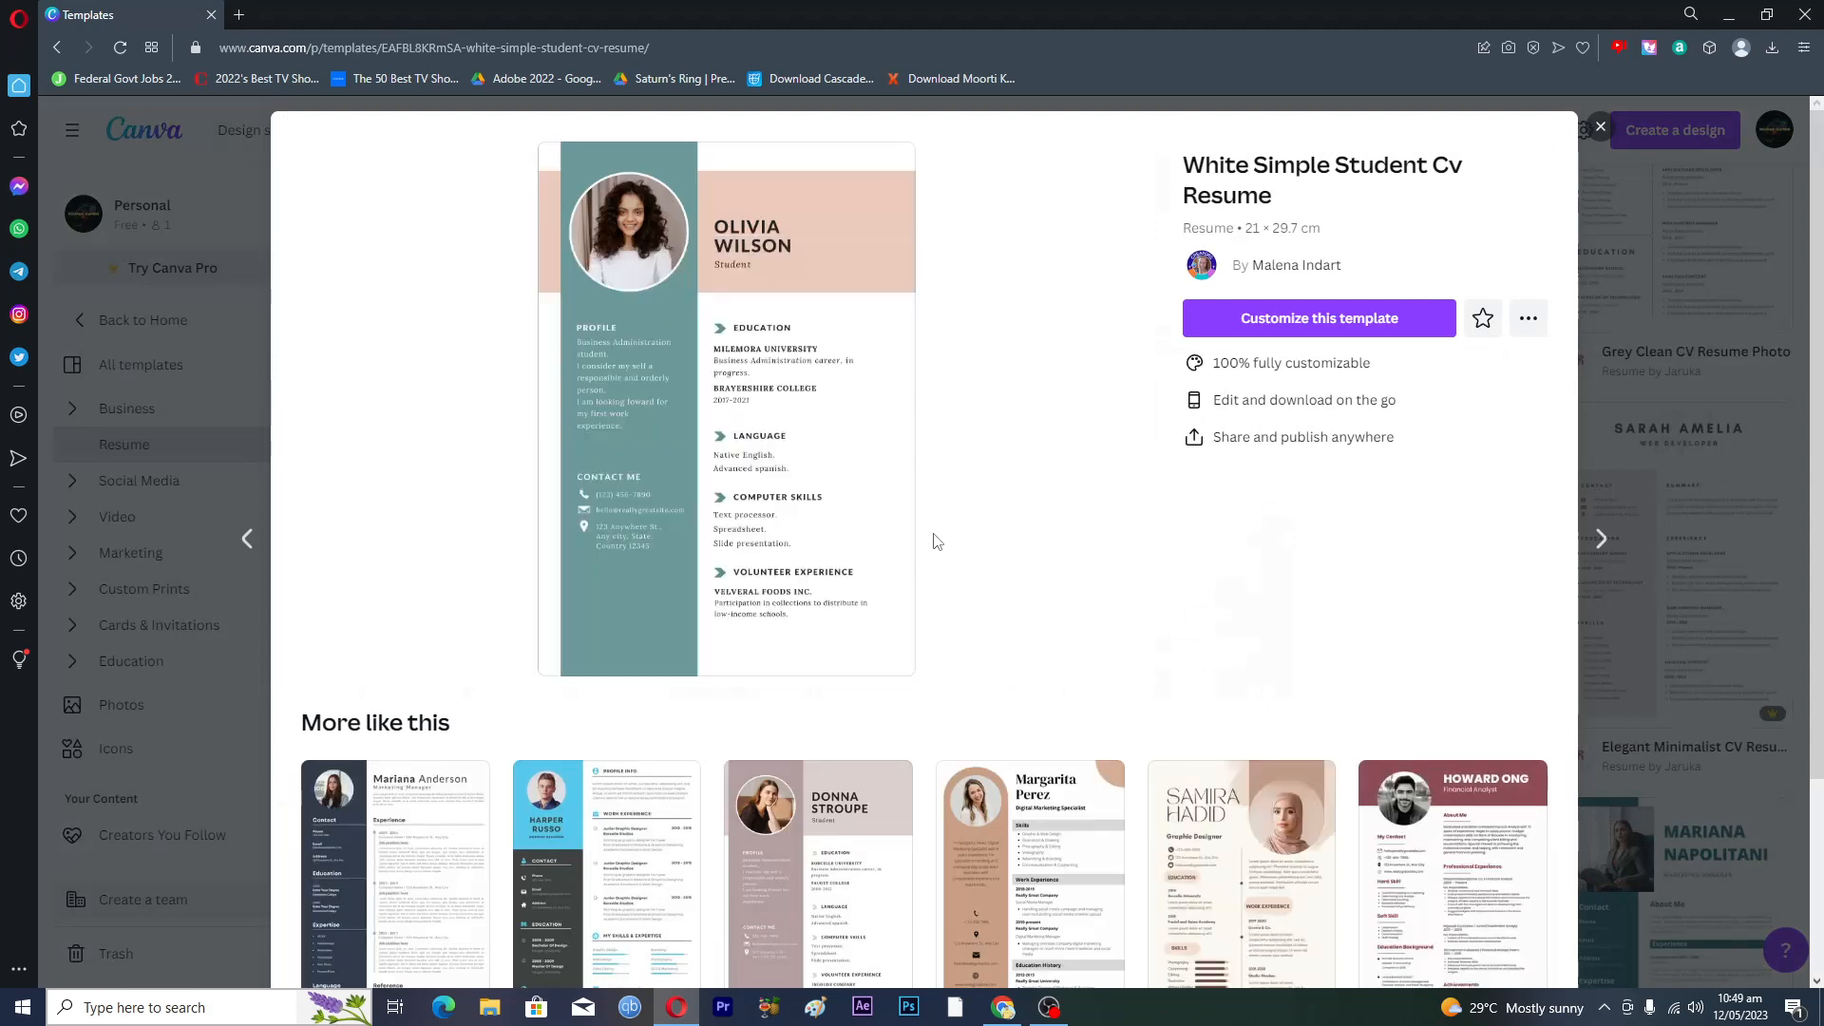
click(1291, 323)
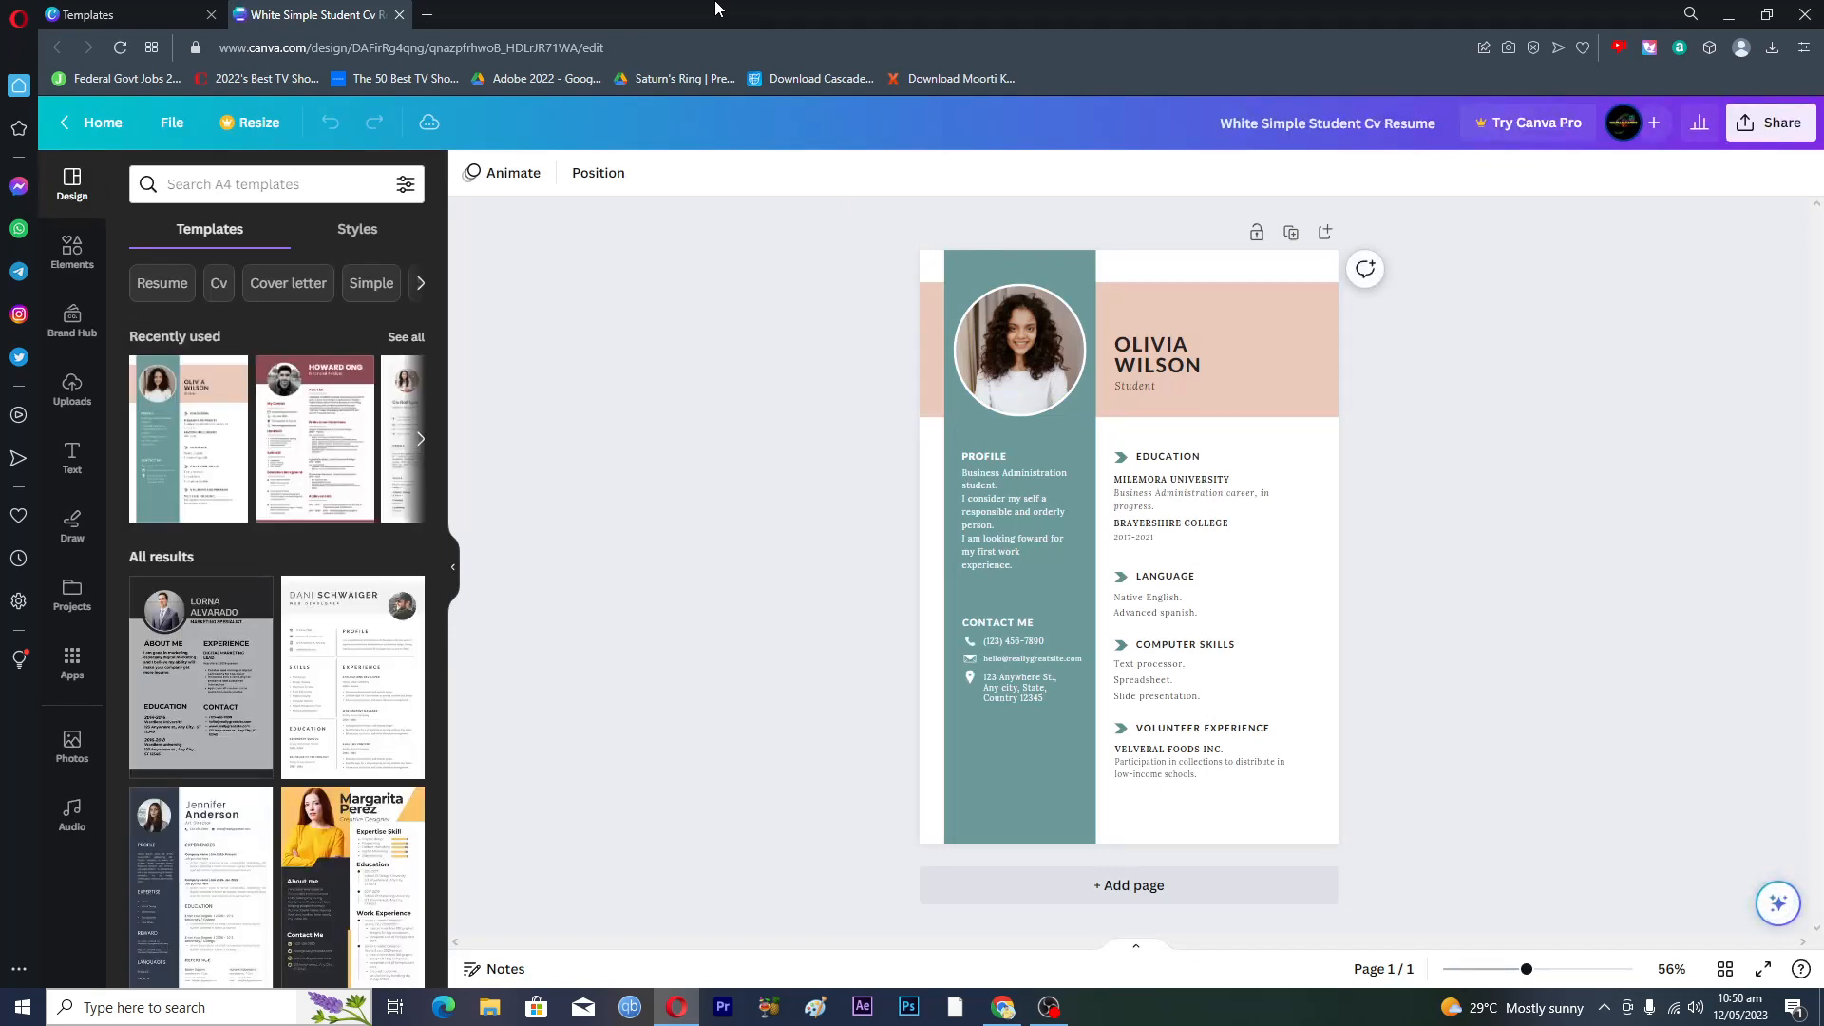
- Zoom the resume to about 100% and inspect the profile photo's options
mouse_move(1534, 977)
mouse_down()
mouse_move(1519, 976)
mouse_move(1556, 978)
mouse_up()
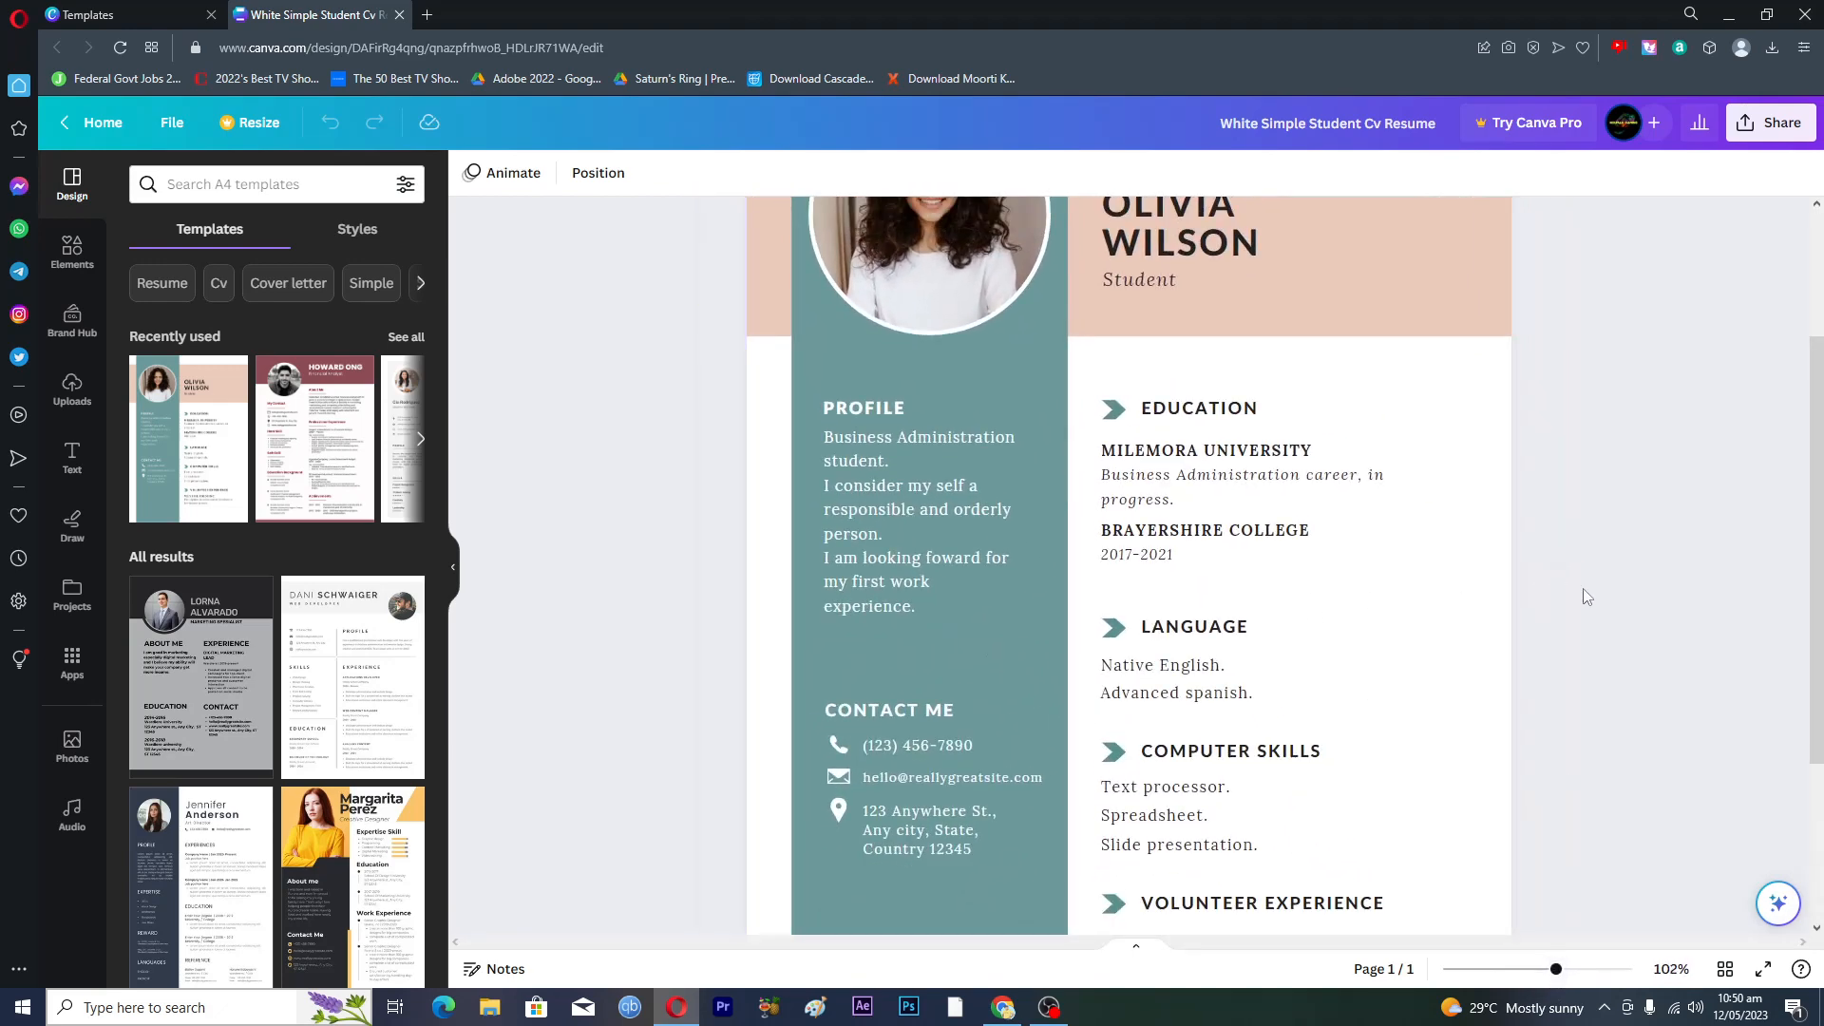
scroll(1592, 676, up, 3)
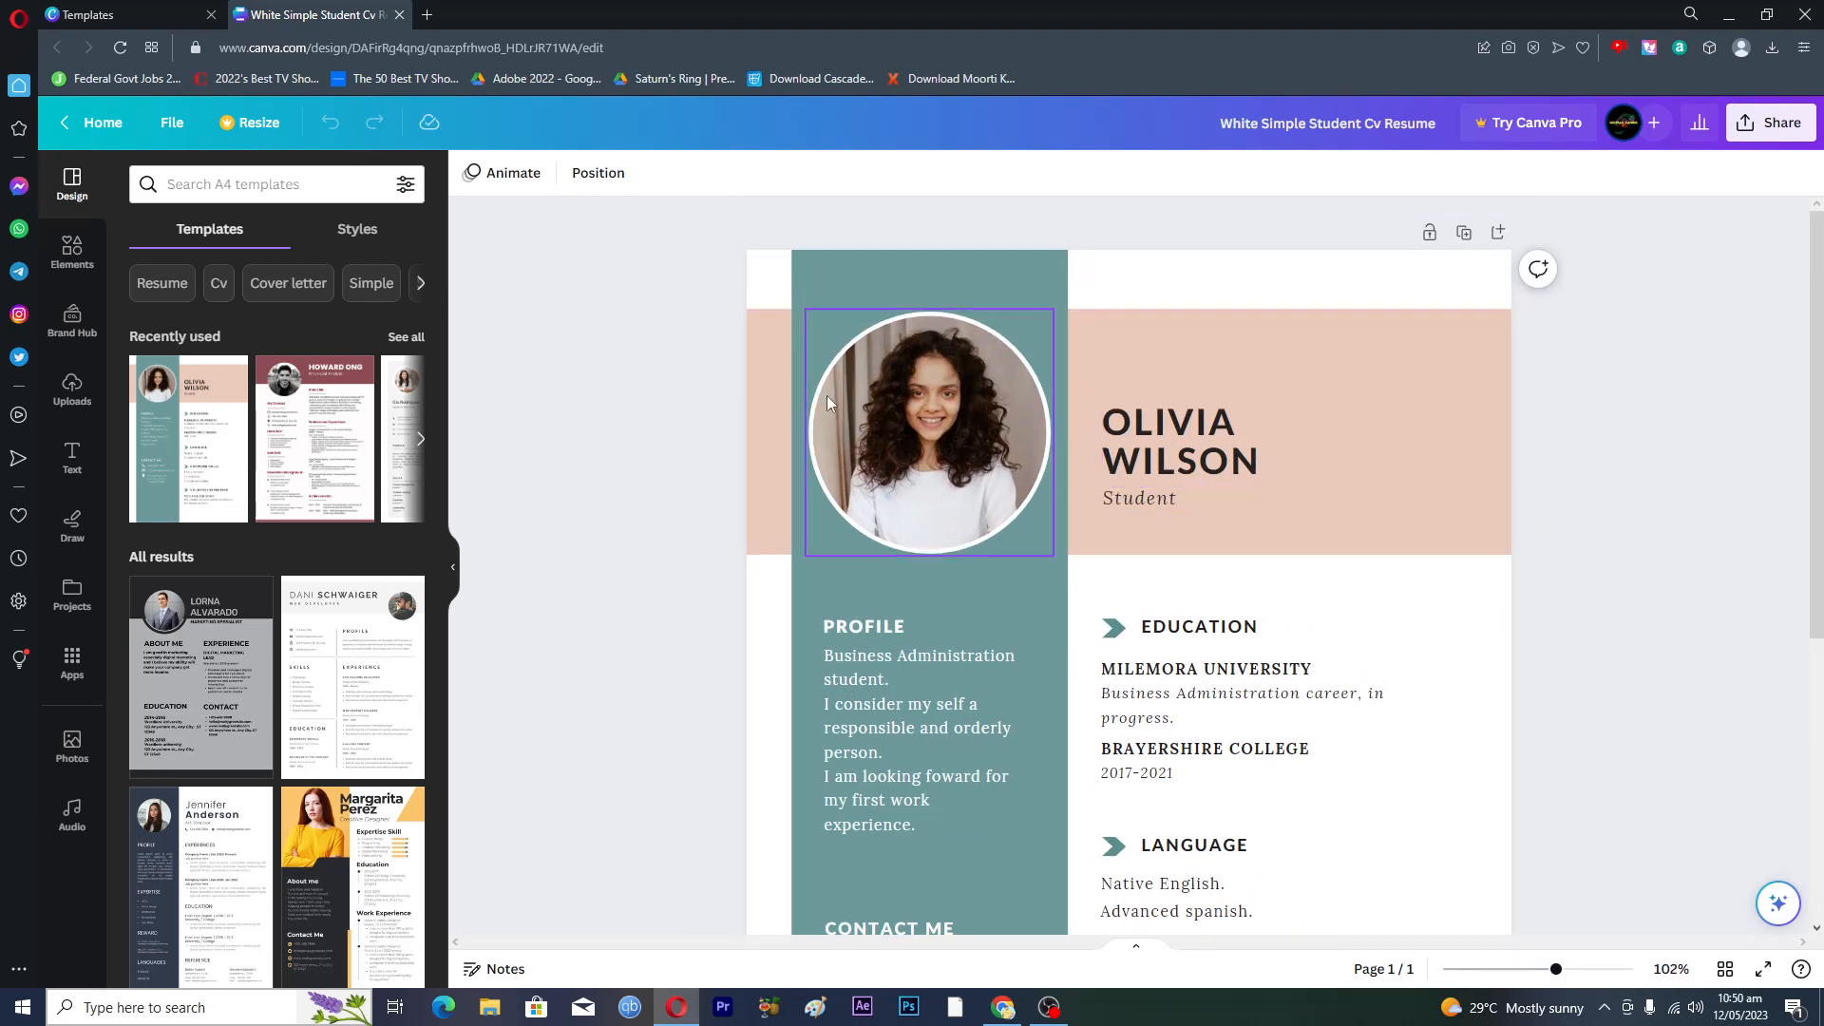
click(930, 386)
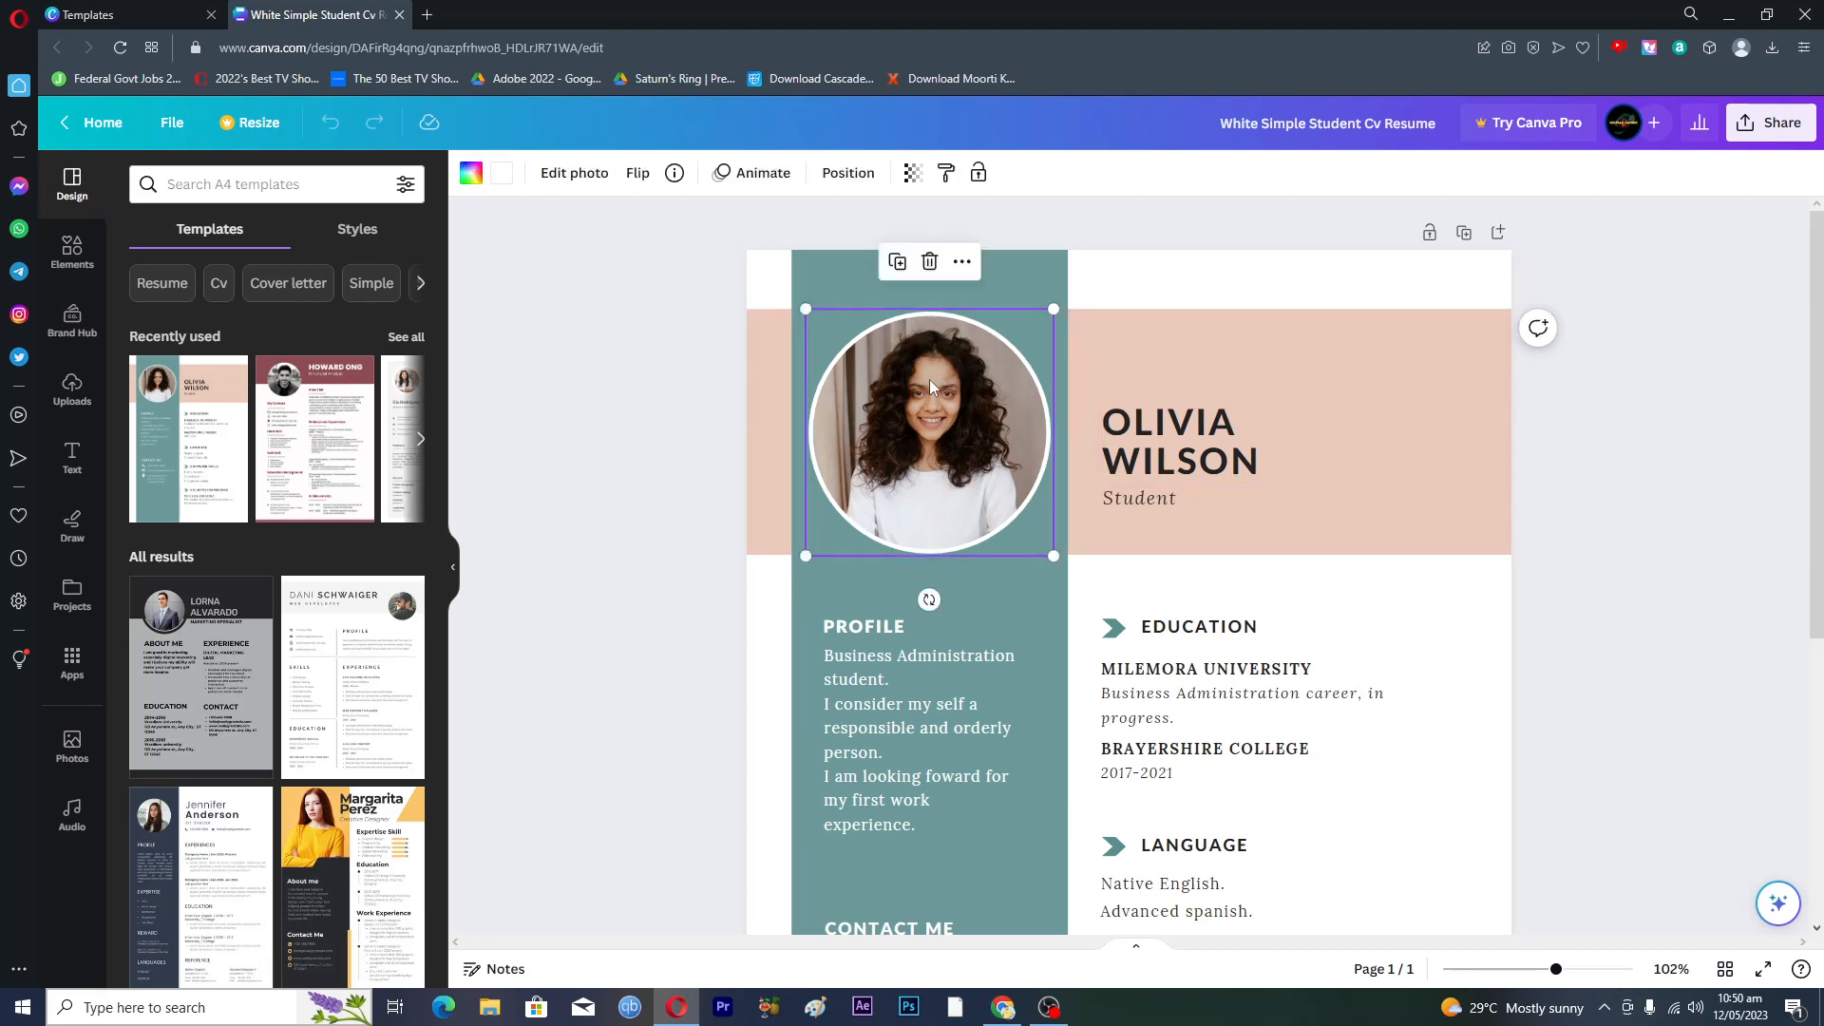
click(963, 263)
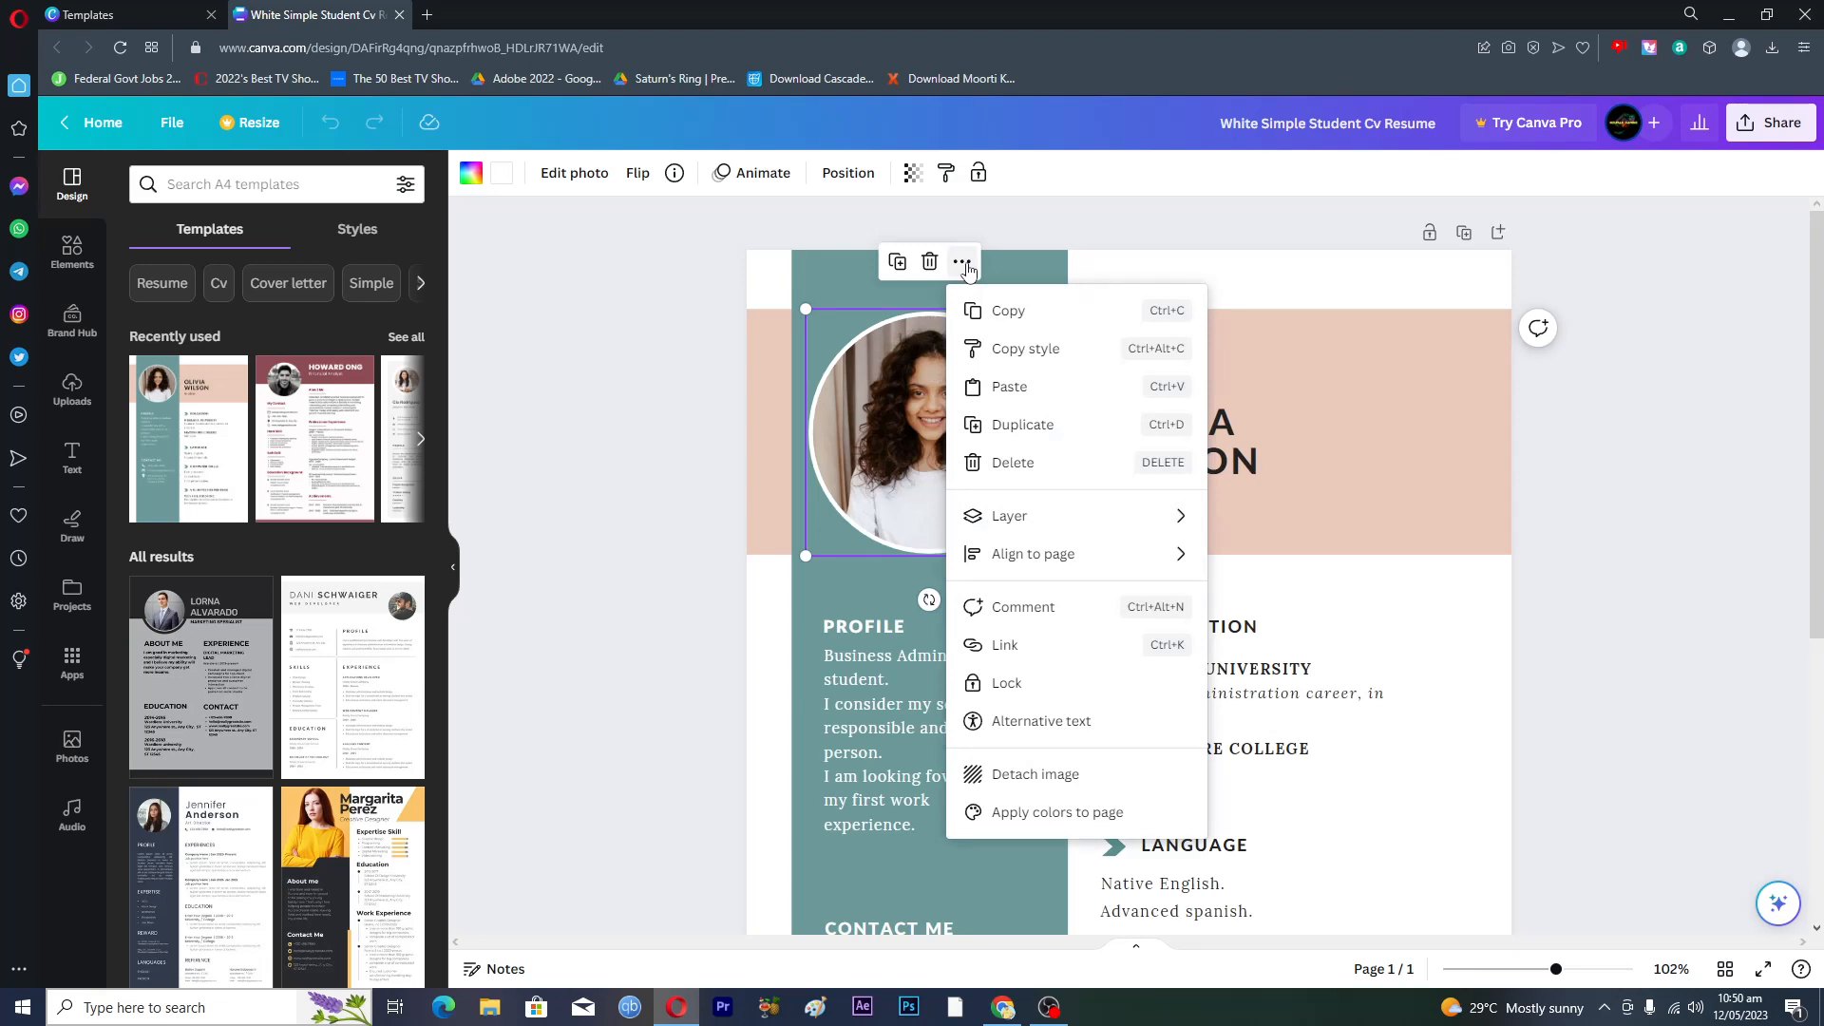
click(586, 365)
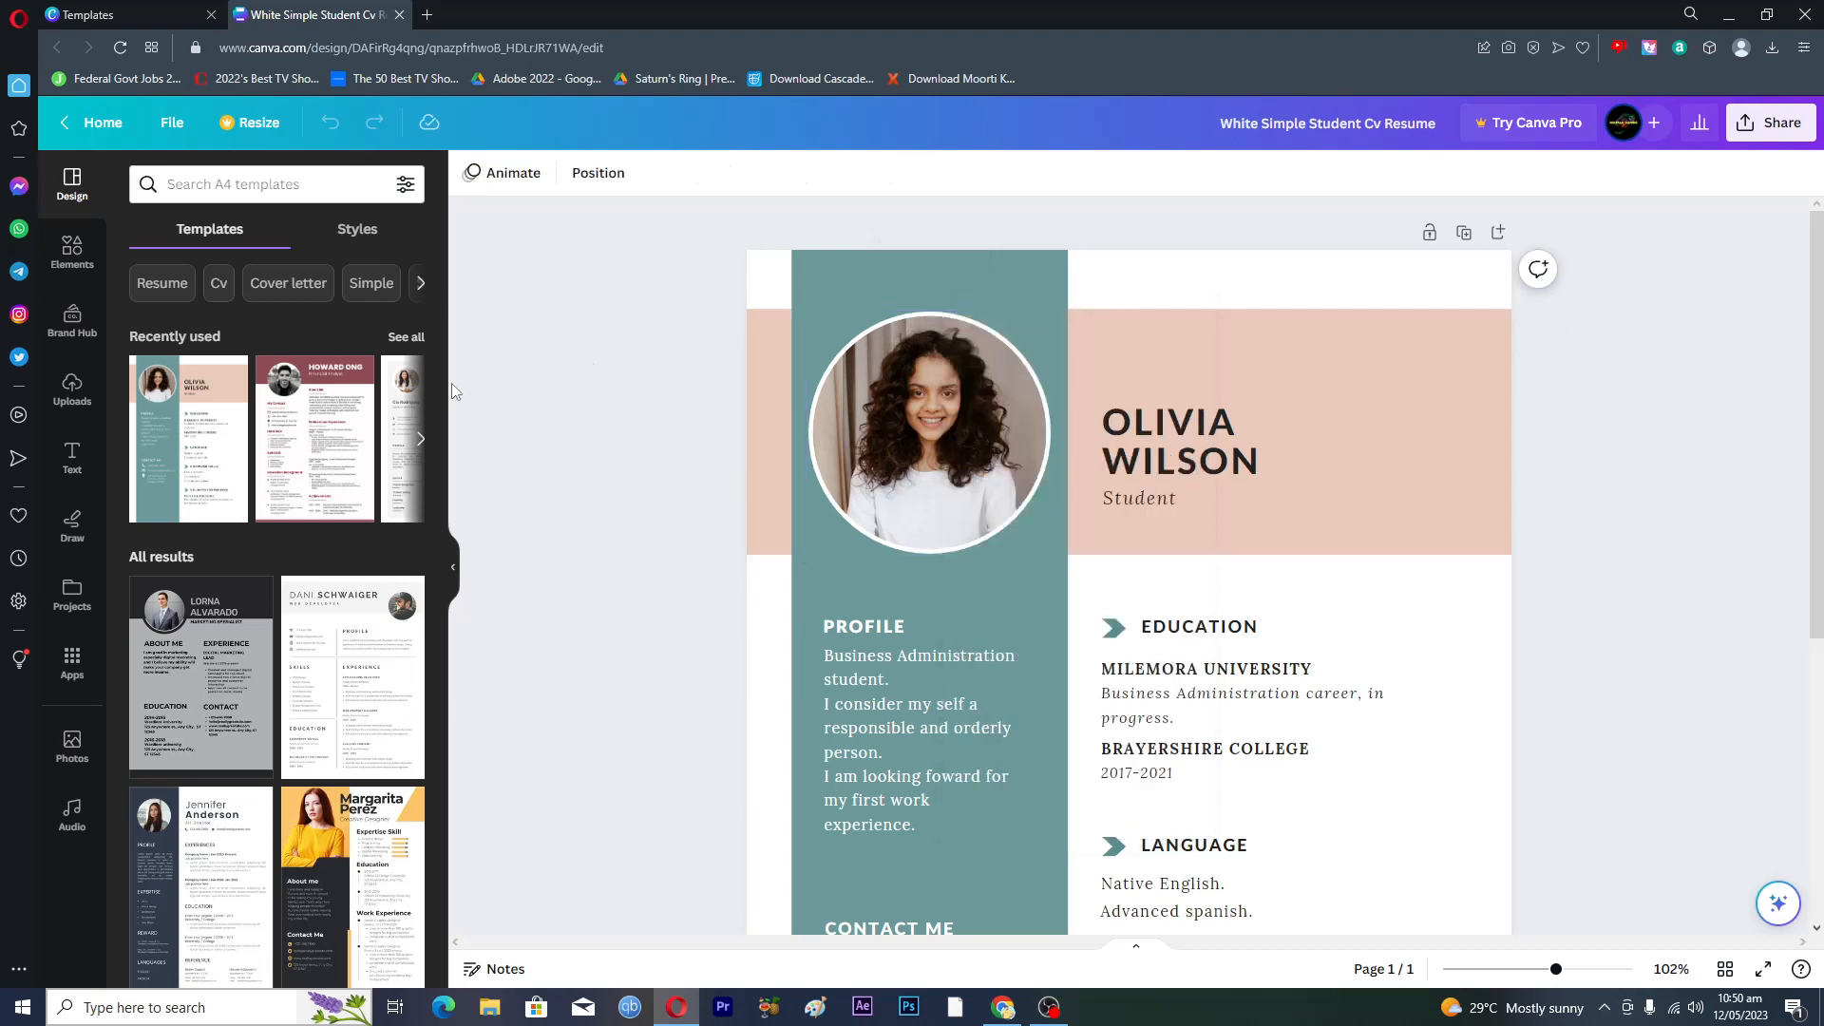
- Show the Uploads library, dismiss the faster media uploads tip, and browse earlier images
click(71, 746)
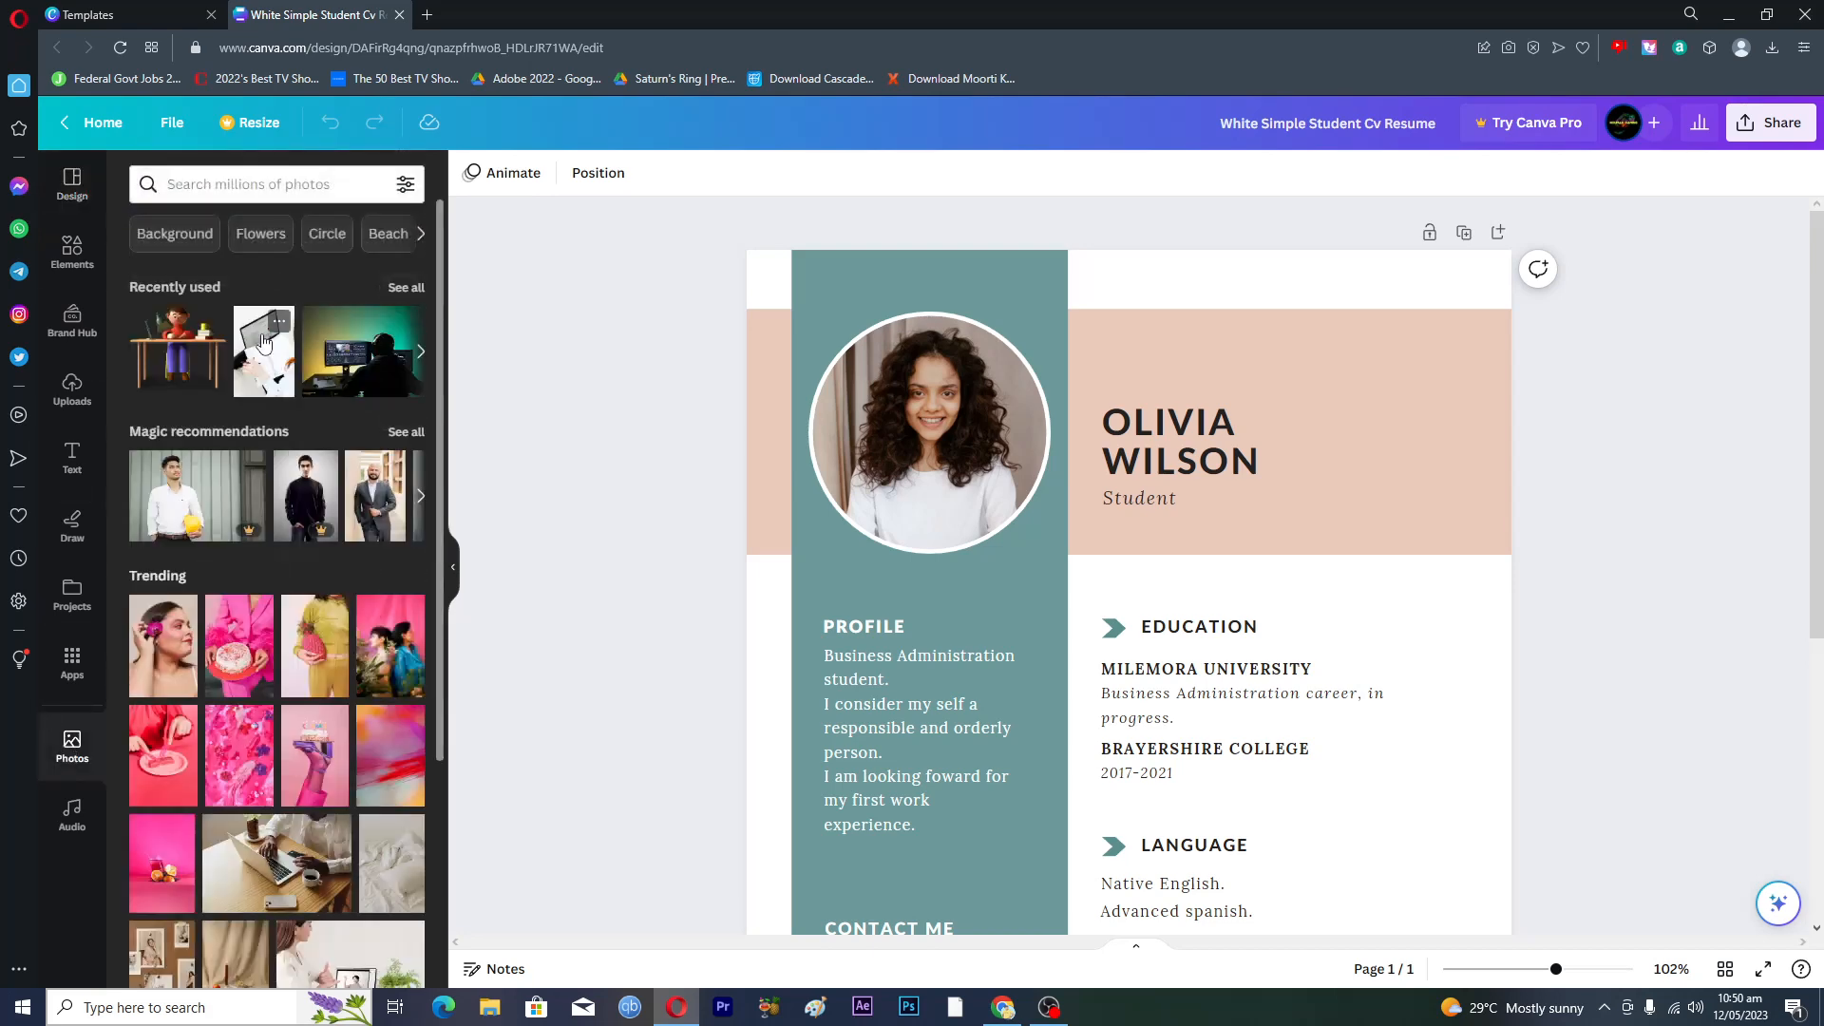
click(74, 387)
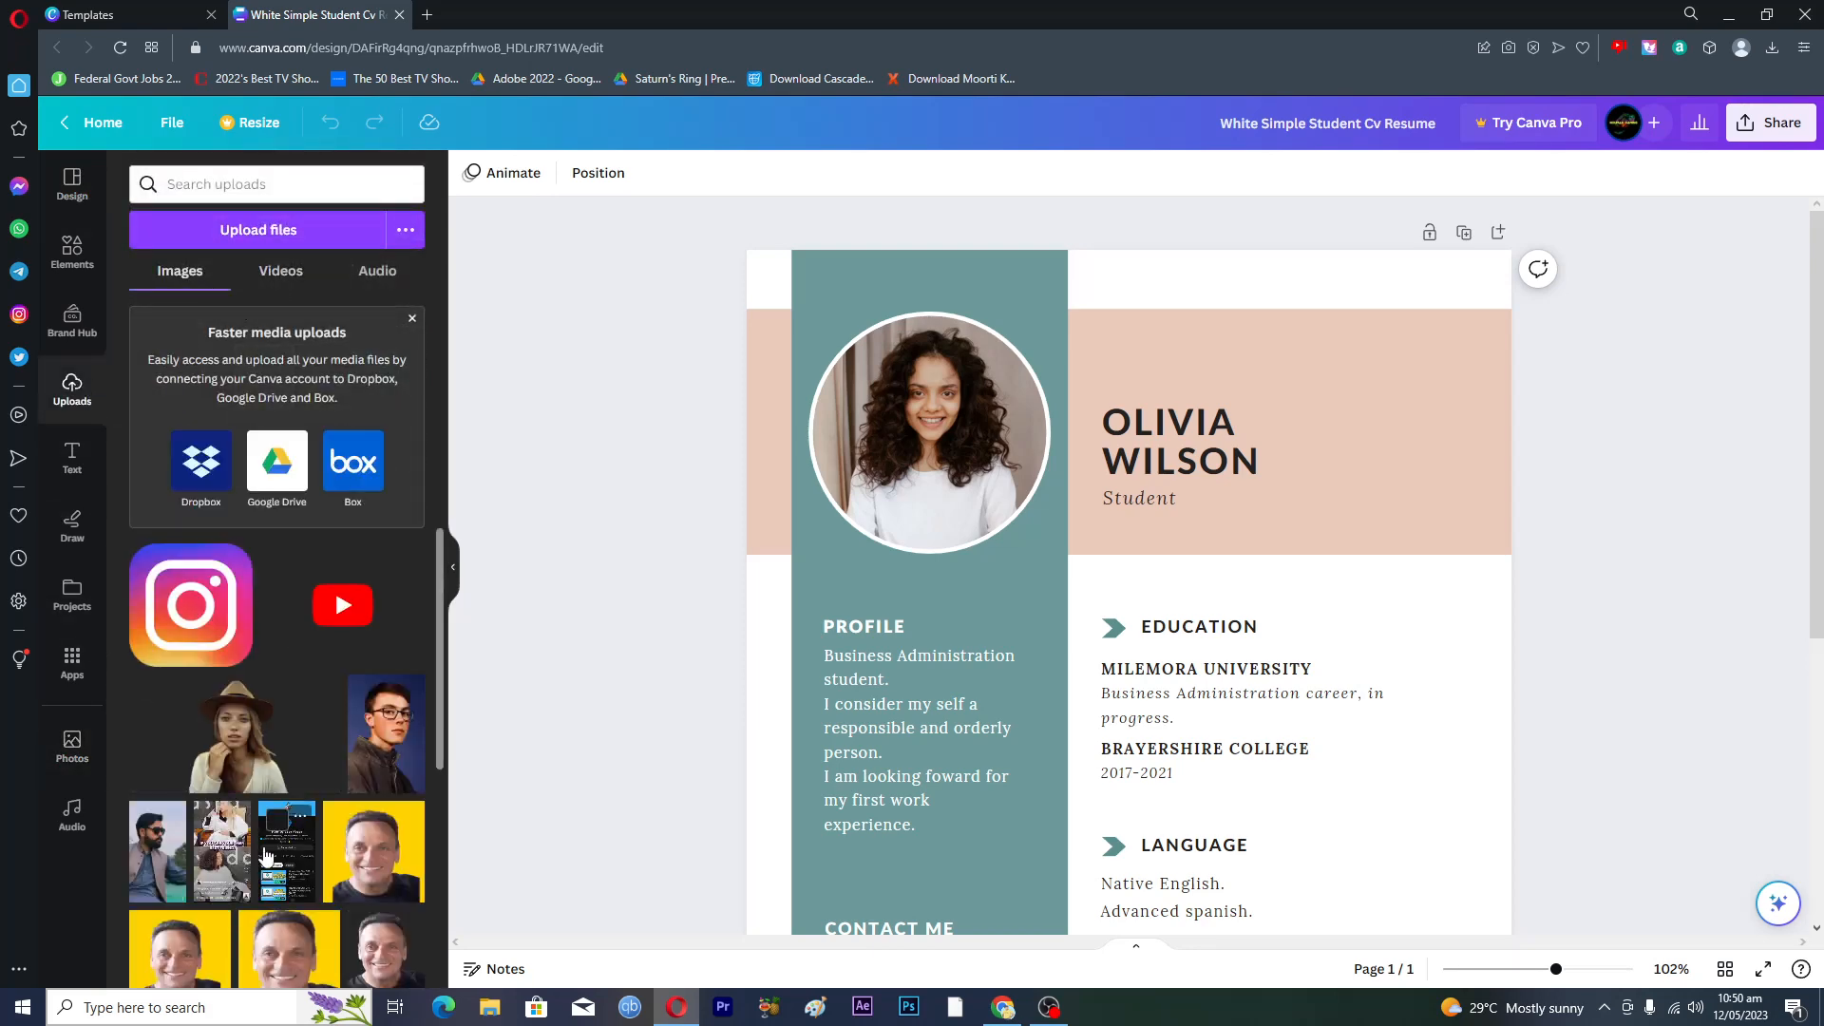
scroll(276, 836, down, 2)
scroll(274, 867, up, 2)
click(413, 323)
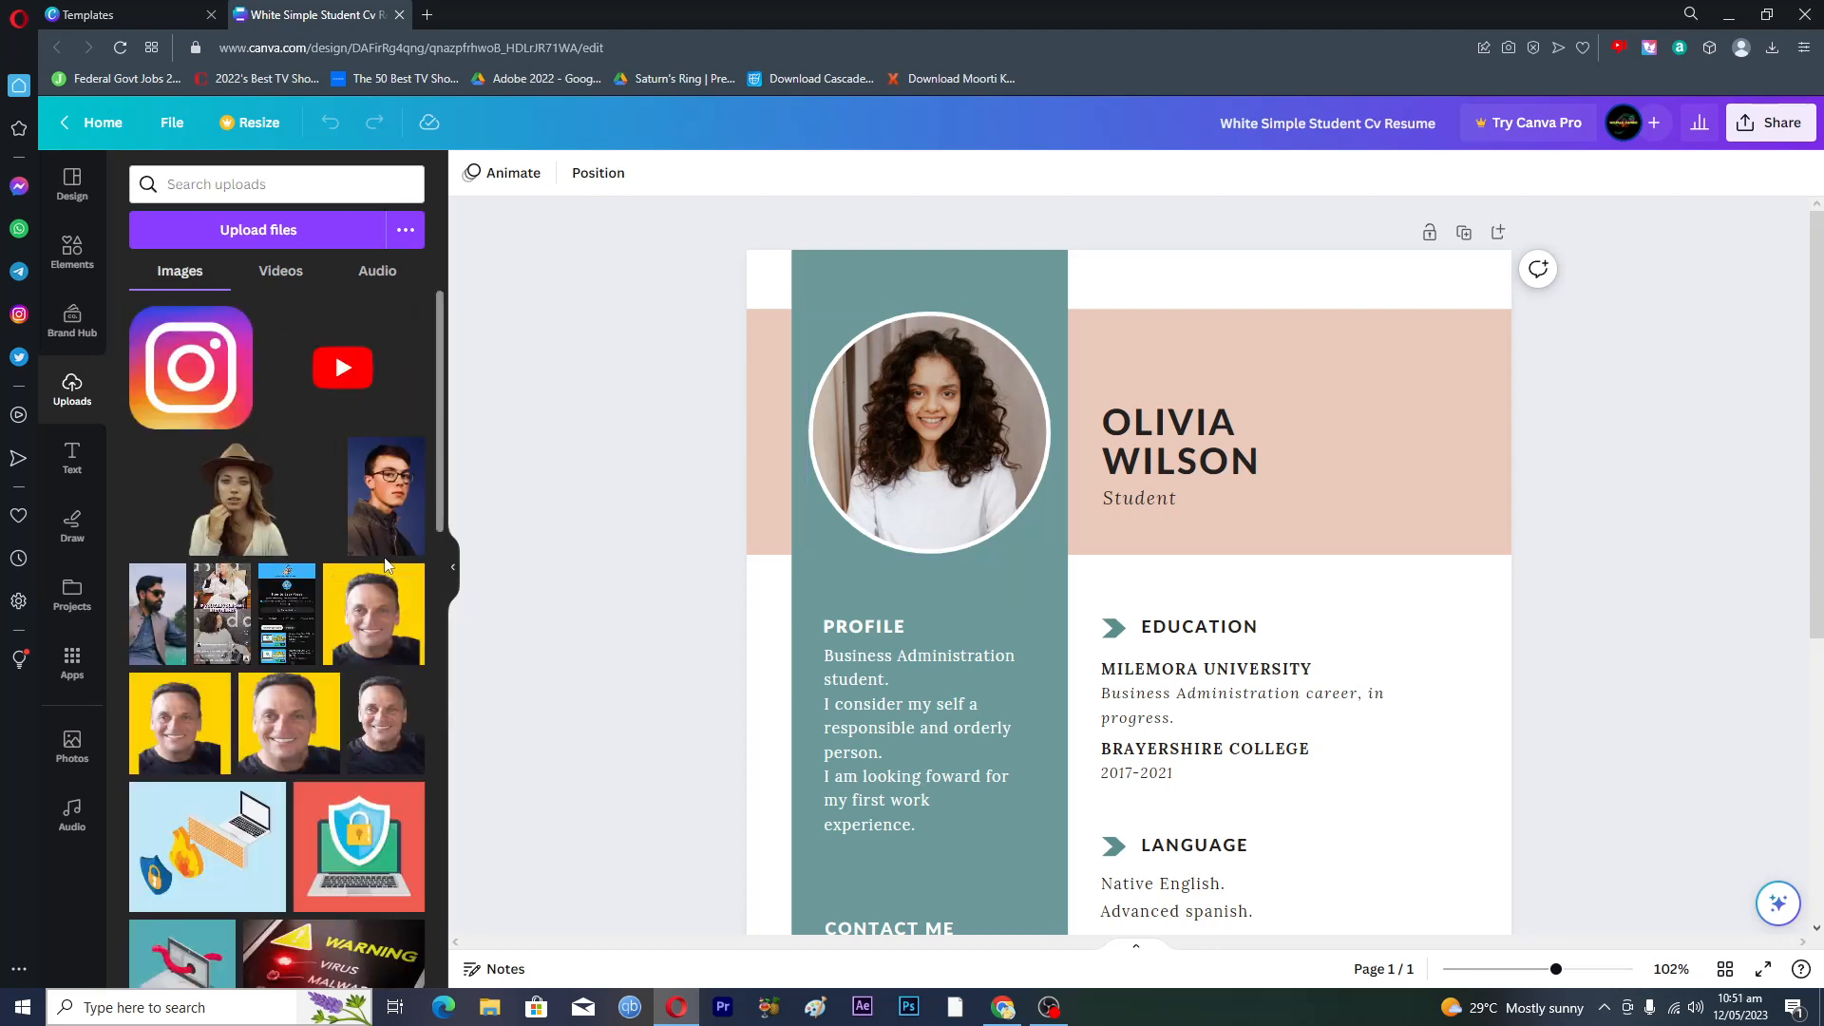
scroll(336, 647, down, 6)
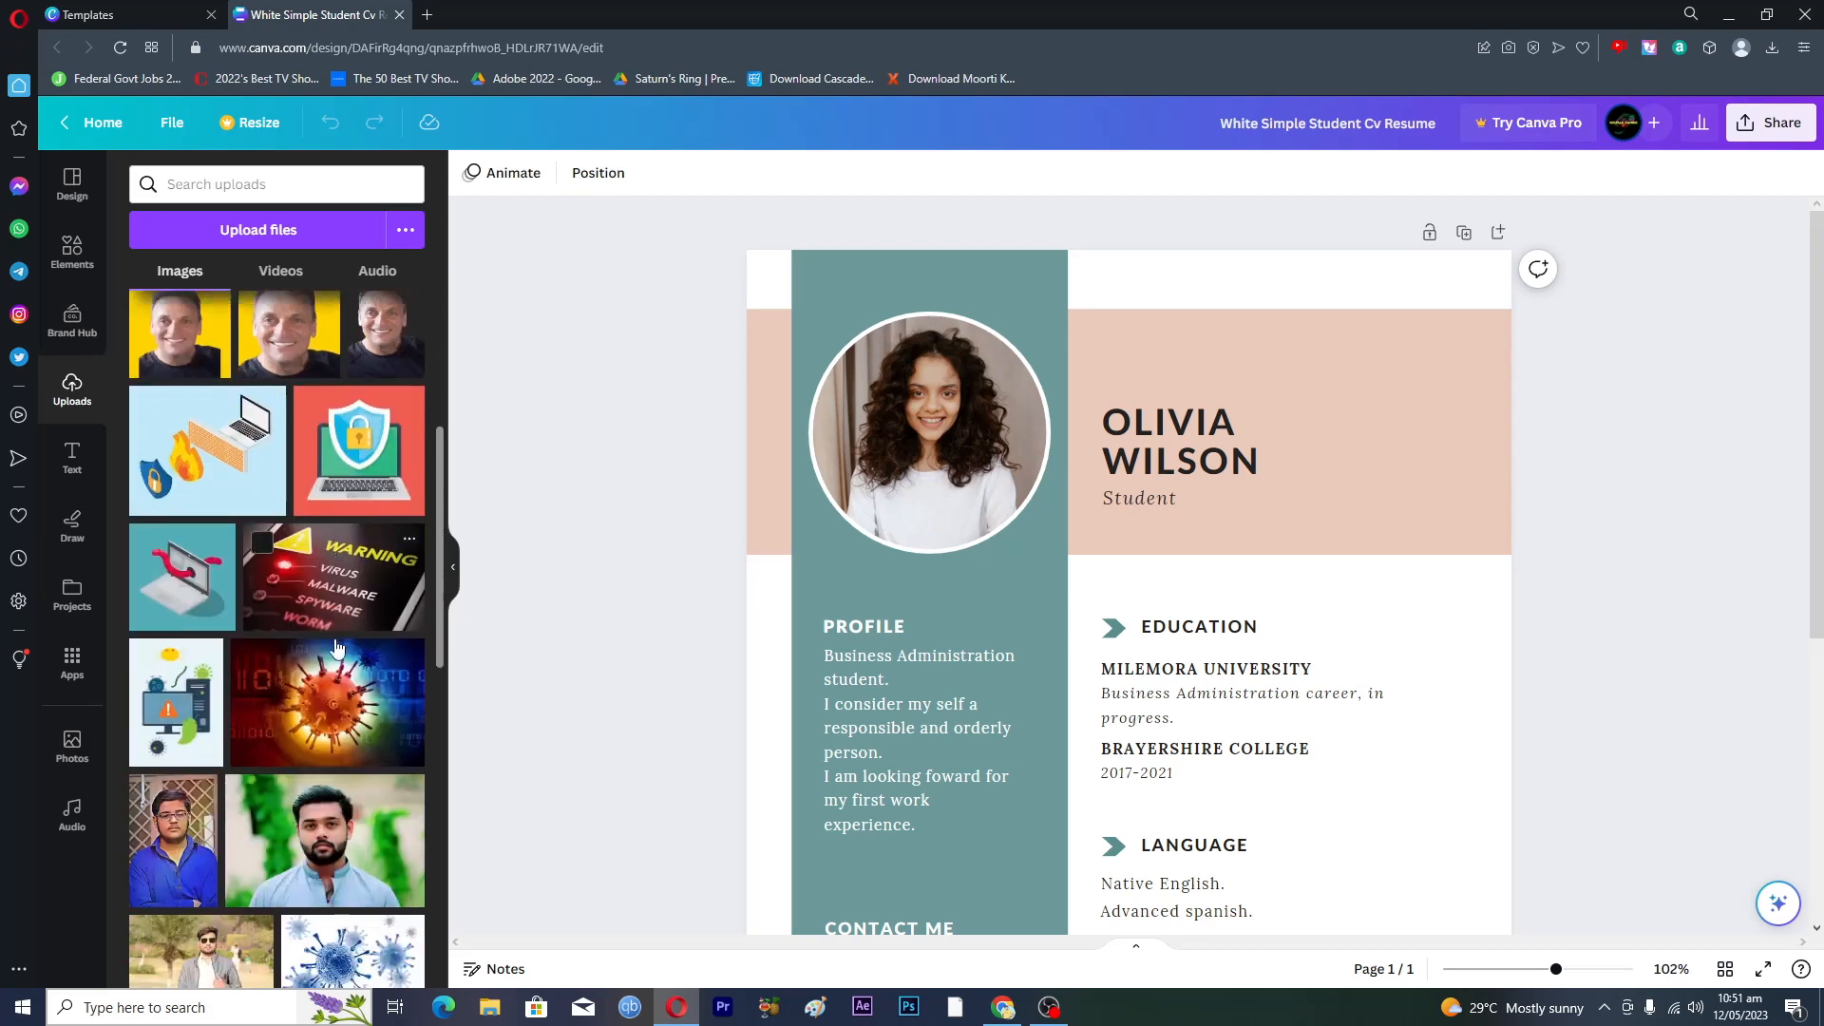
scroll(336, 648, down, 5)
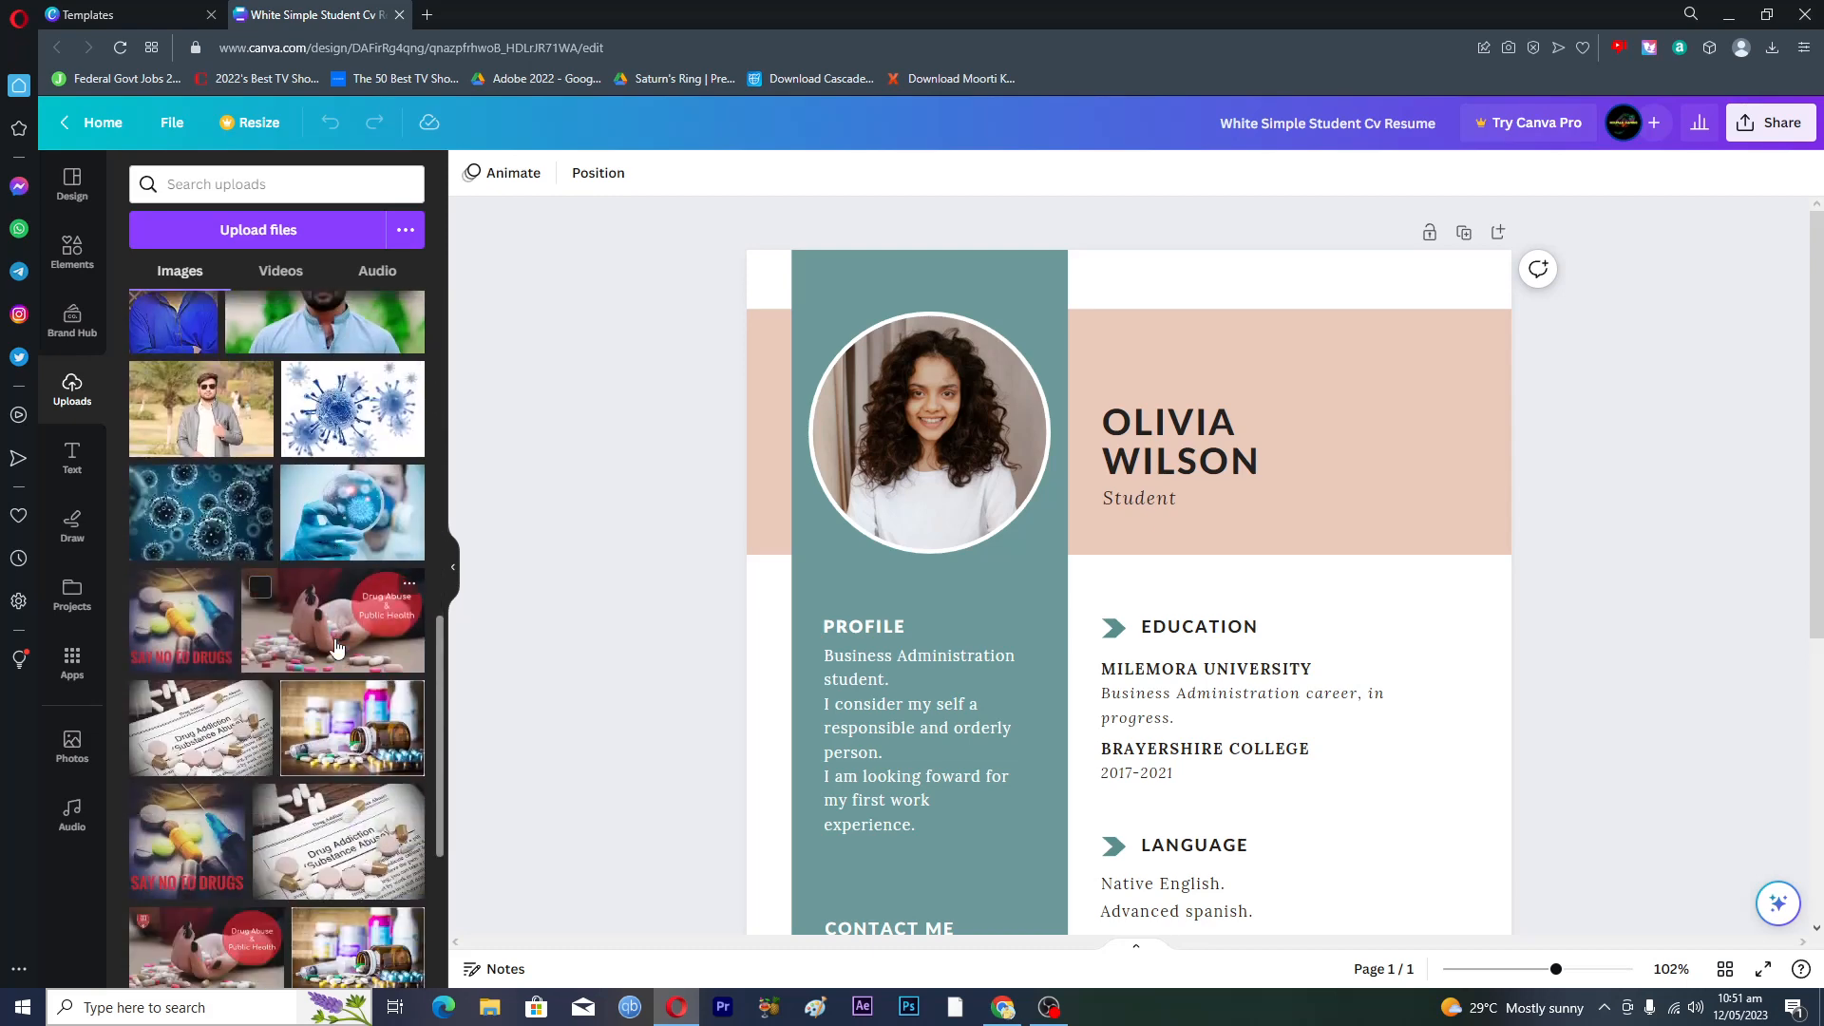
scroll(336, 647, down, 3)
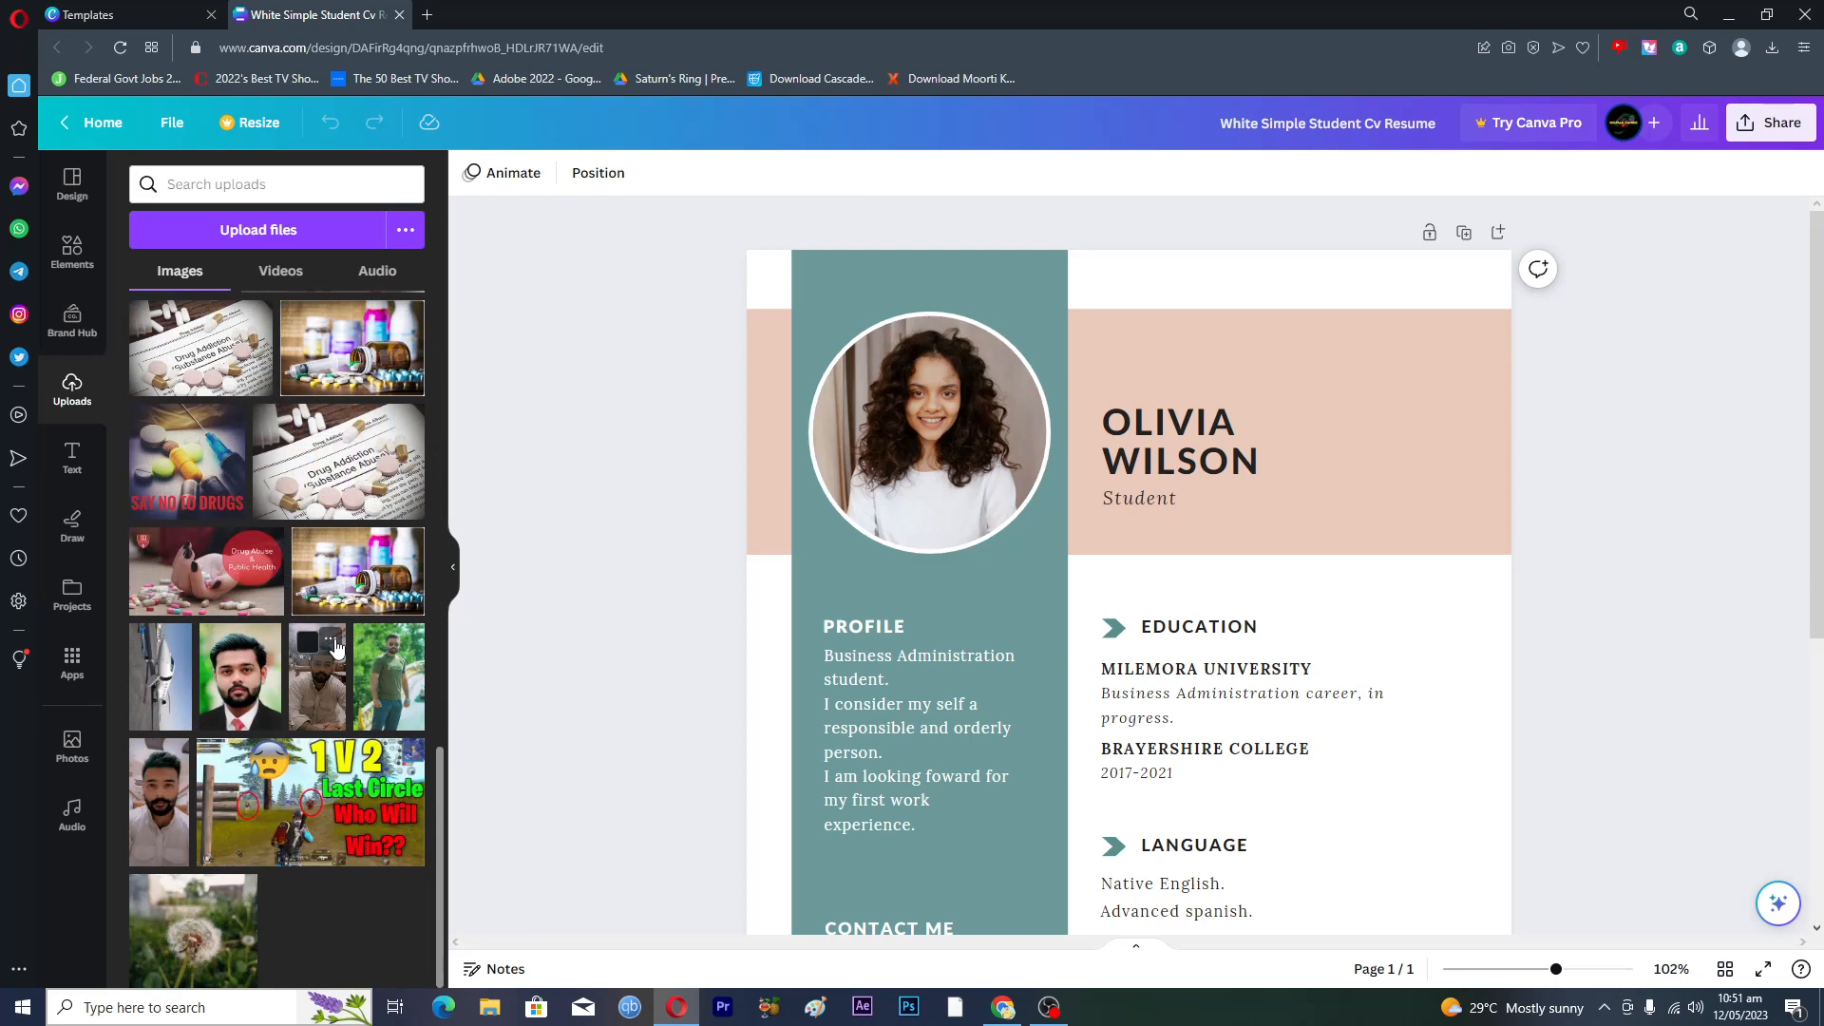
scroll(336, 647, up, 14)
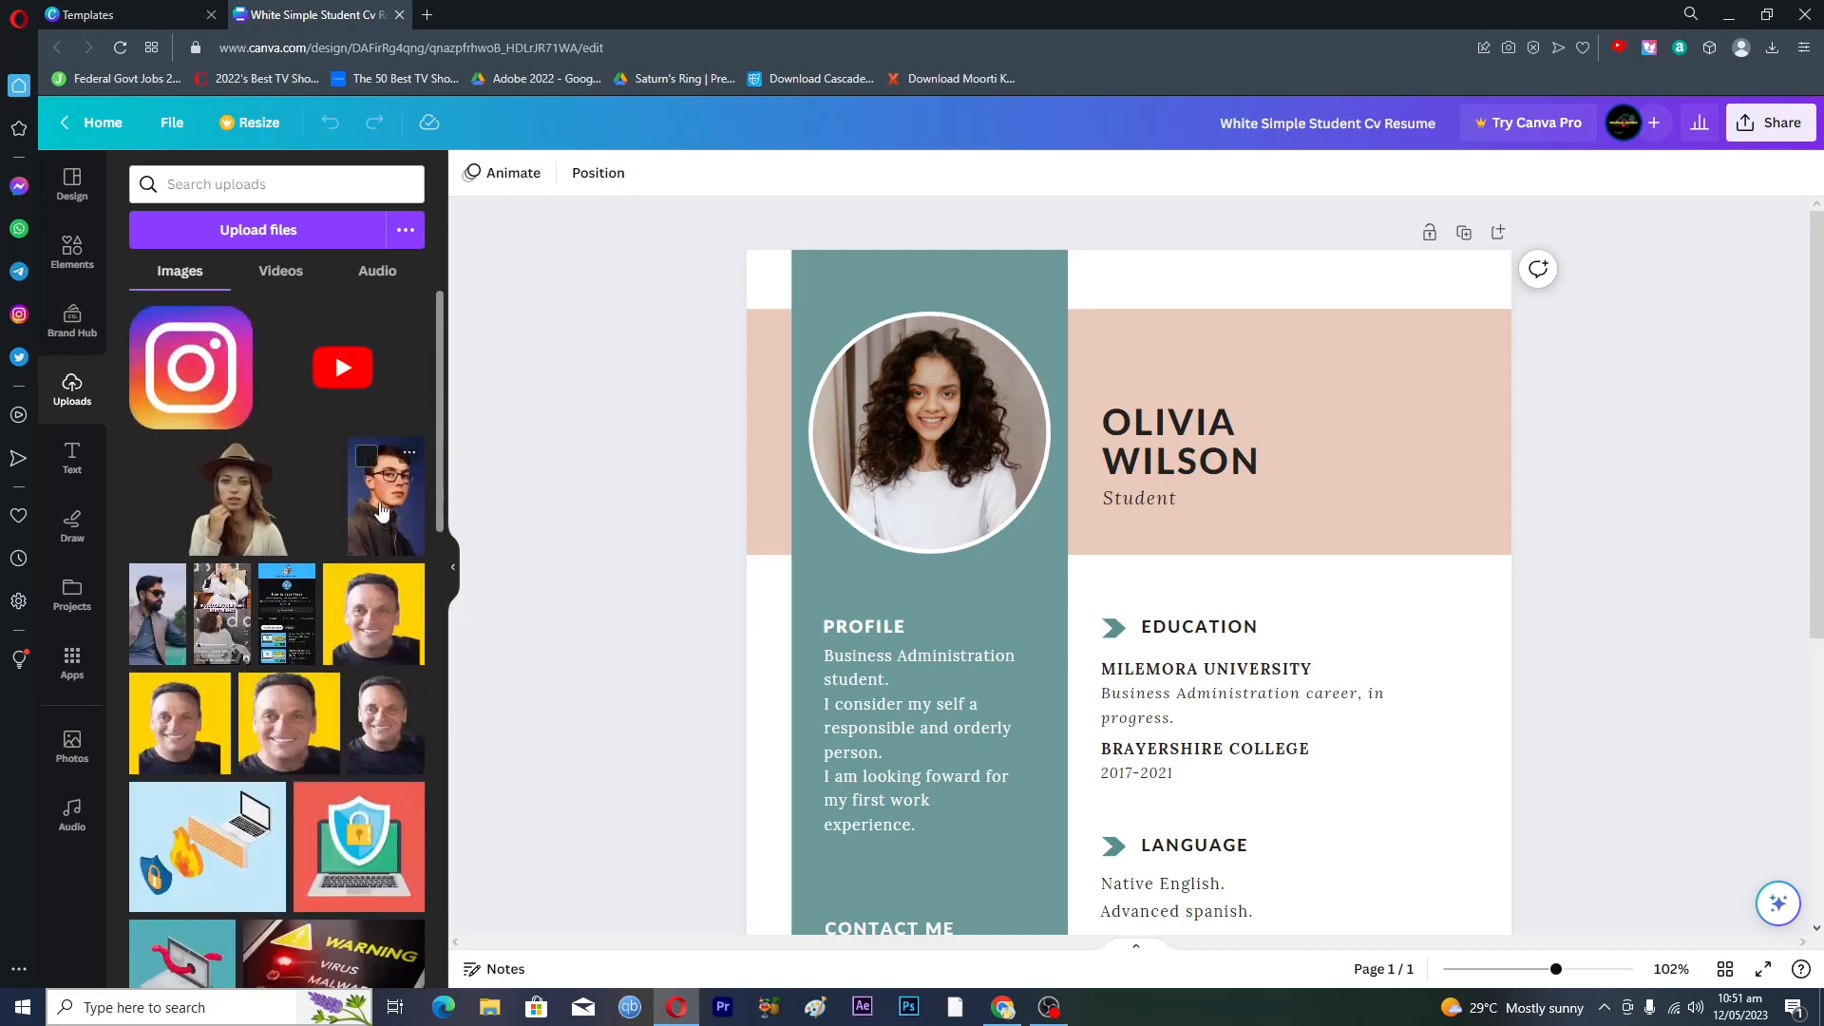
- Upload 1.jpg from the computer into Canva
click(275, 230)
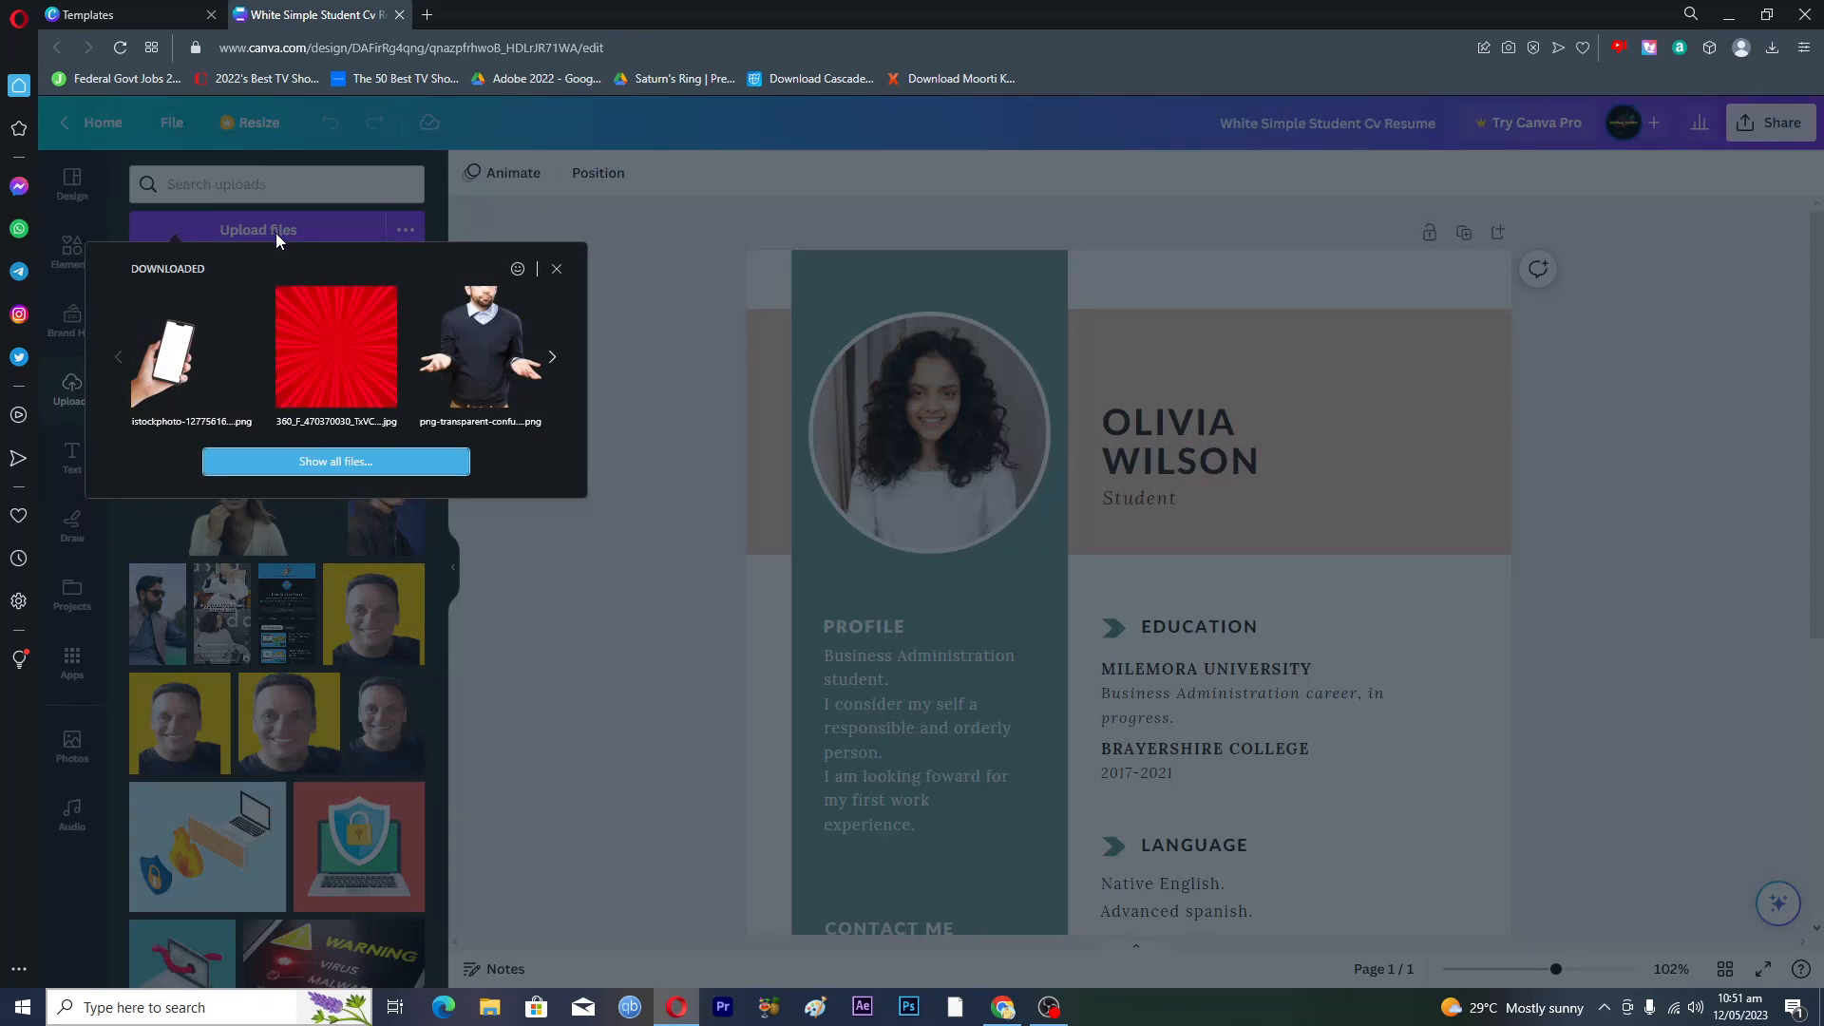
click(338, 463)
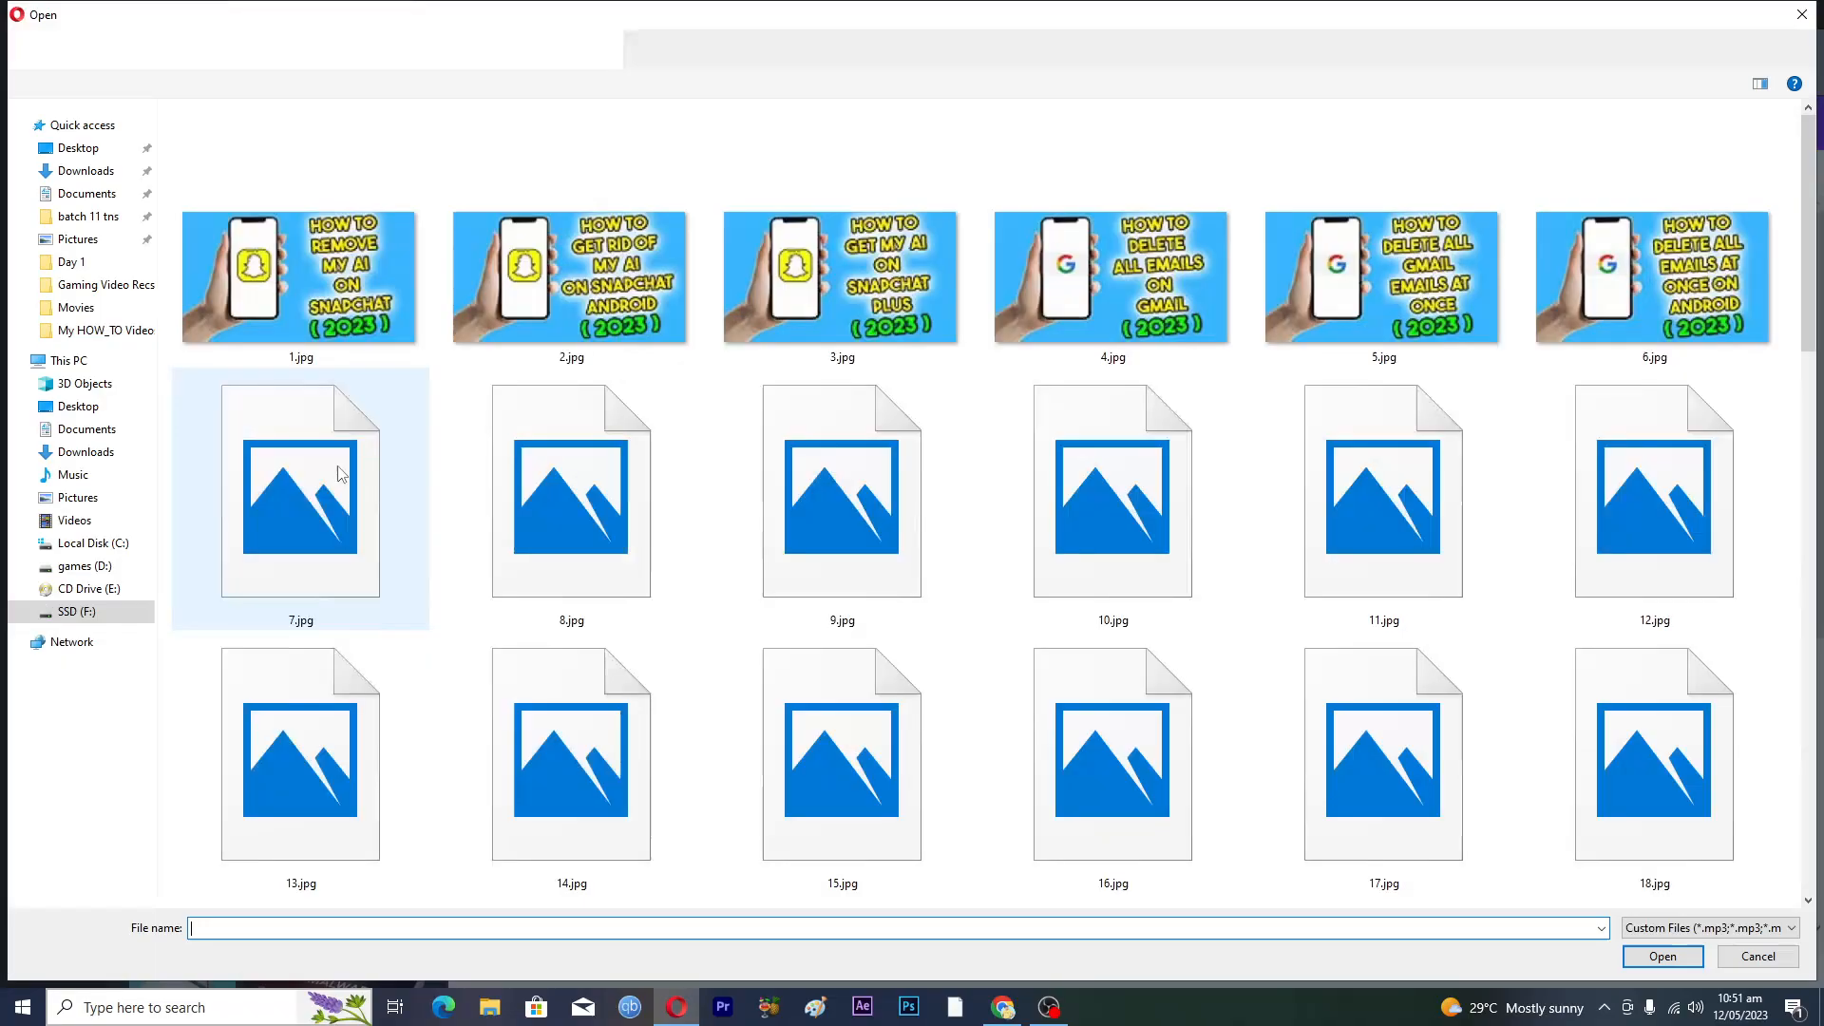
click(334, 311)
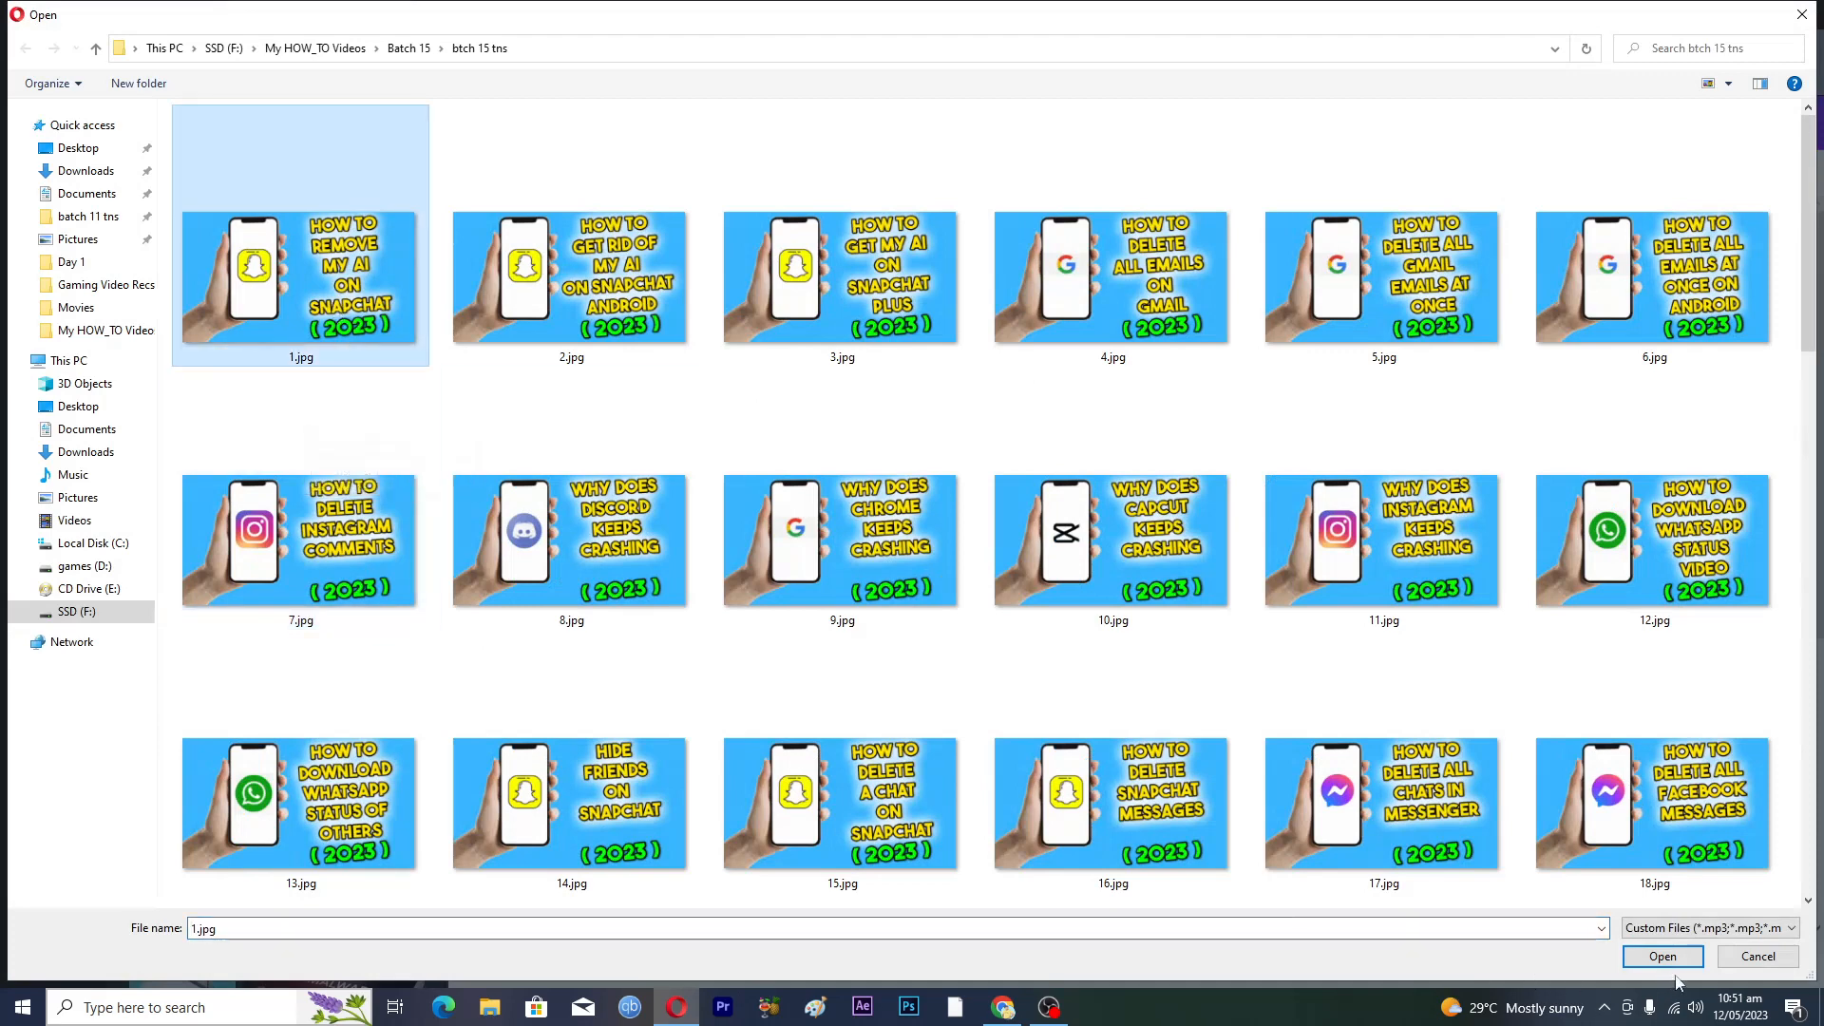
double_click(335, 311)
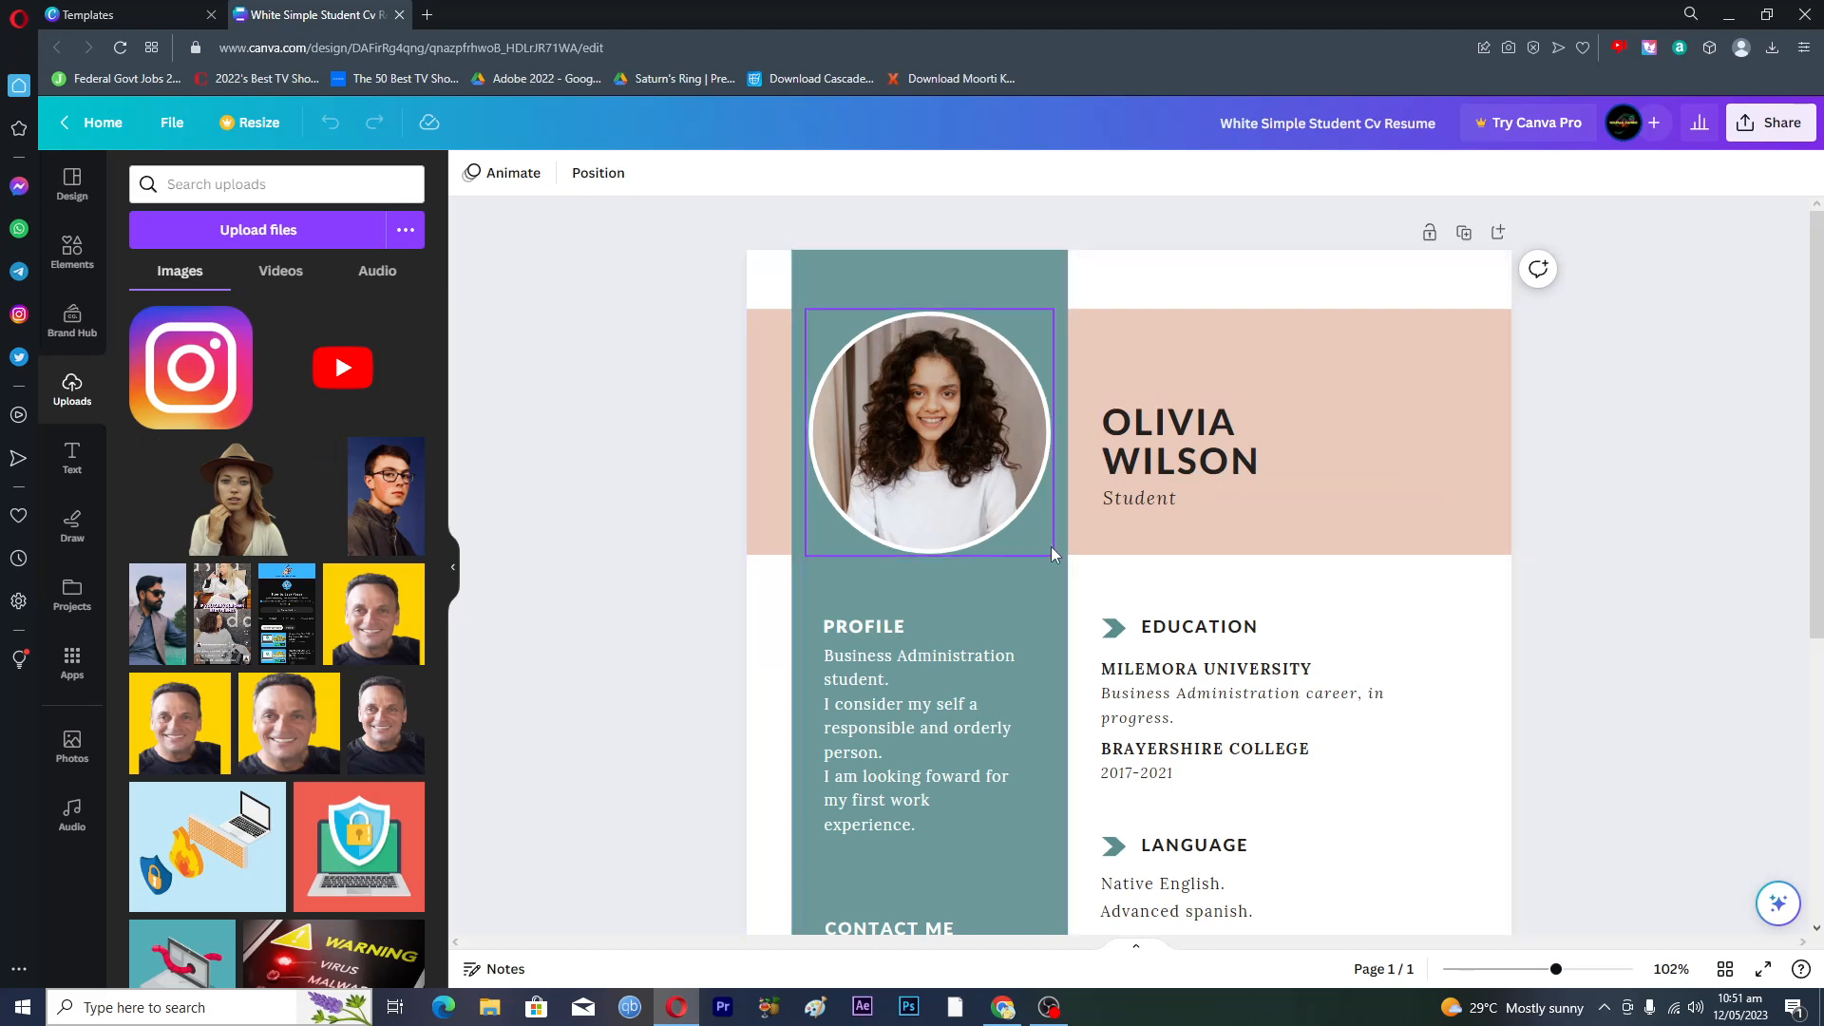
- Place the yellow-background man photo, shrink it to about 6.6 by 6.6, and drop it into the circular frame
right_click(925, 431)
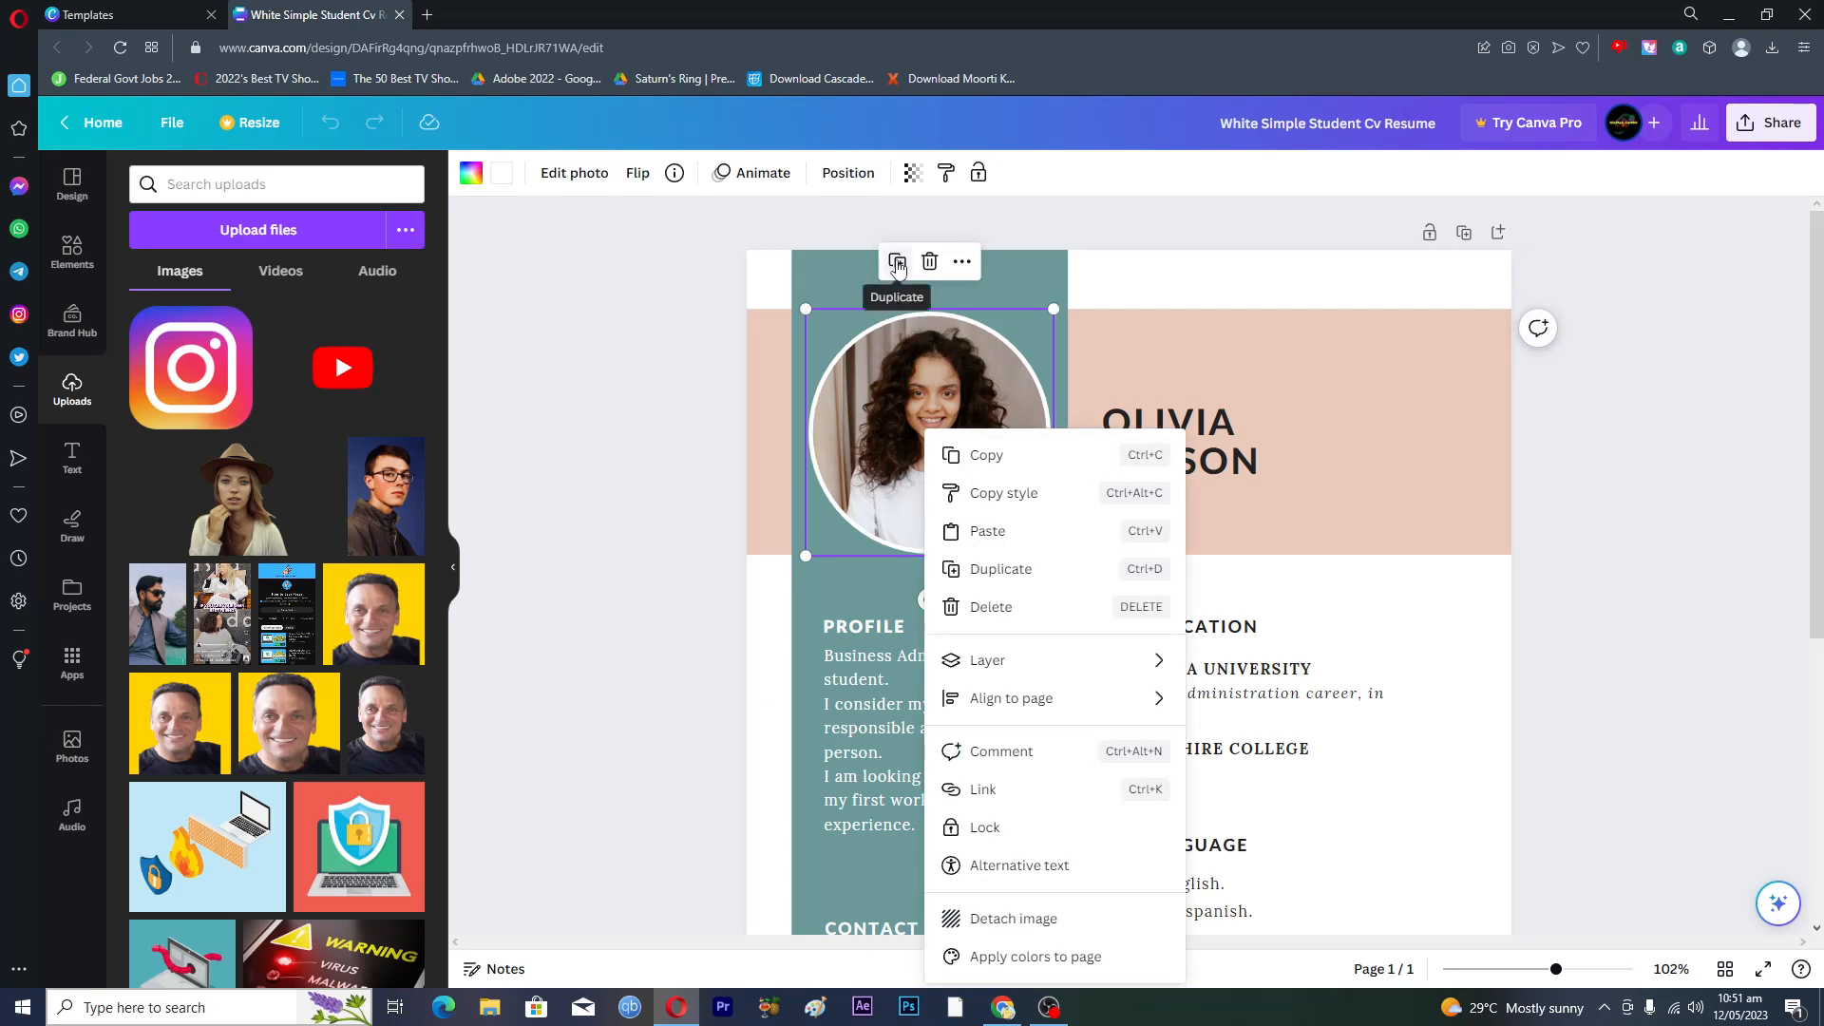
click(961, 262)
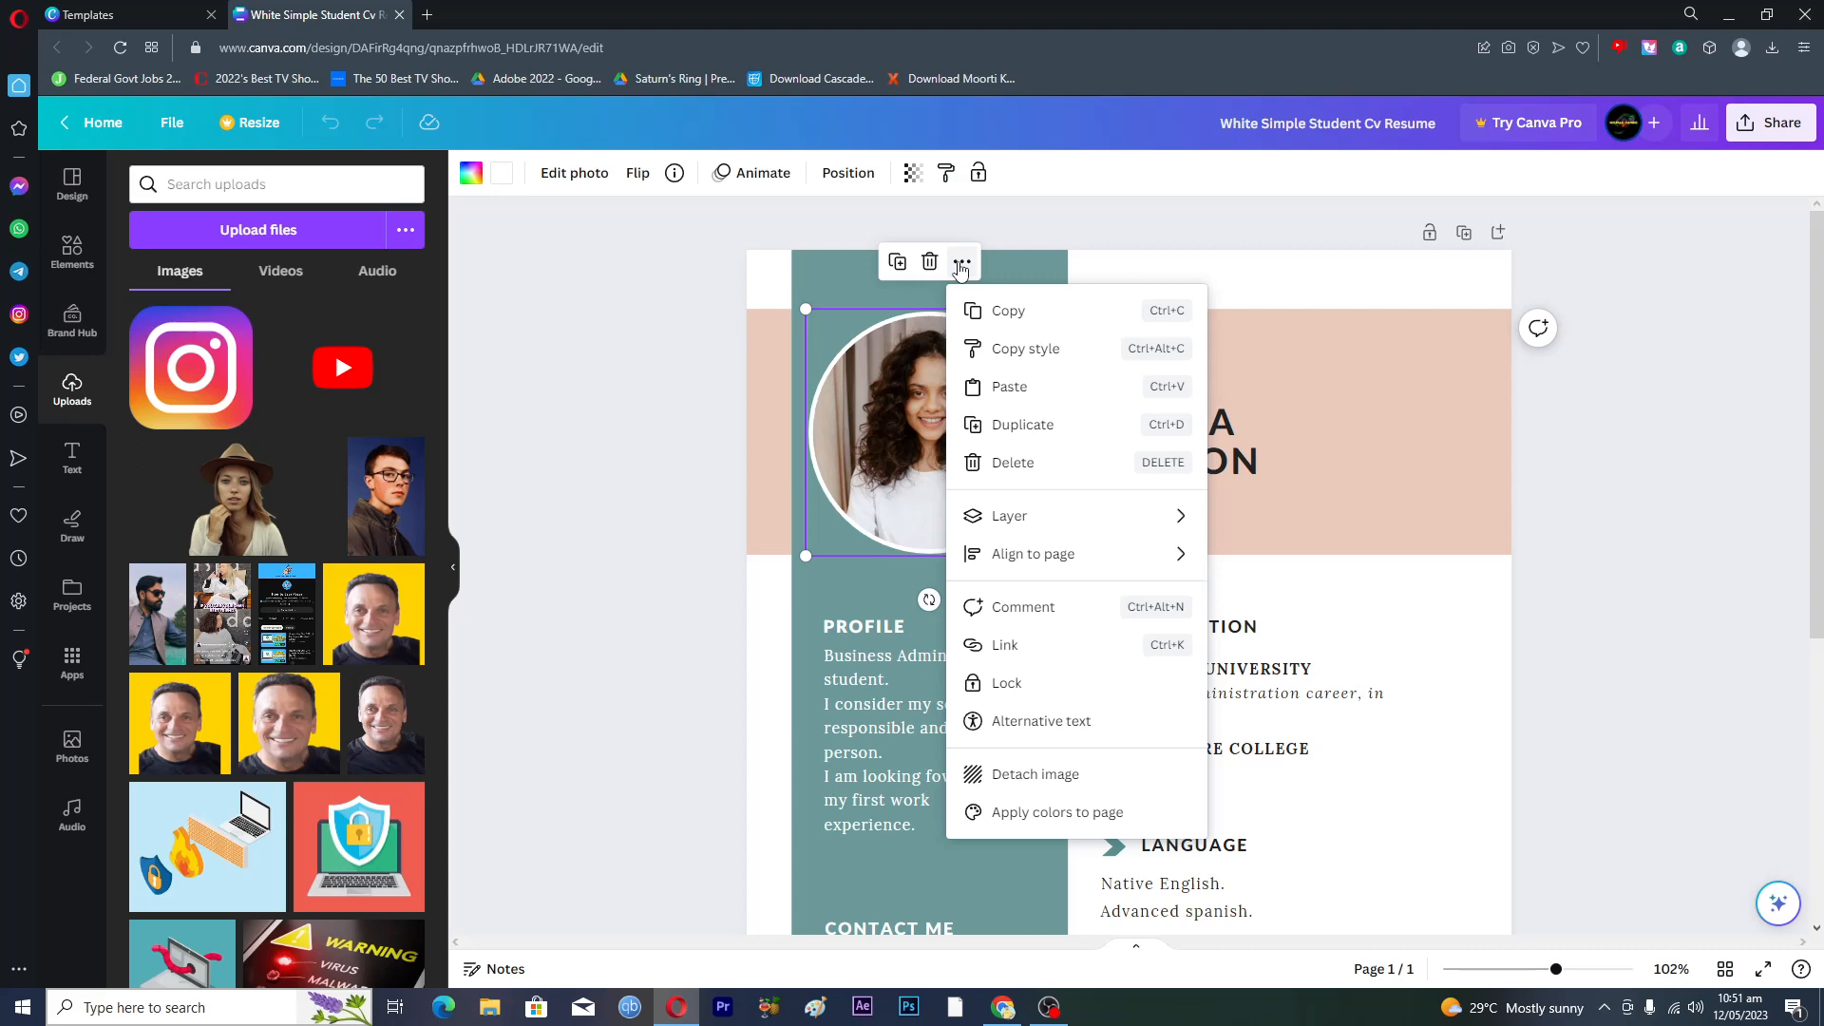
click(516, 441)
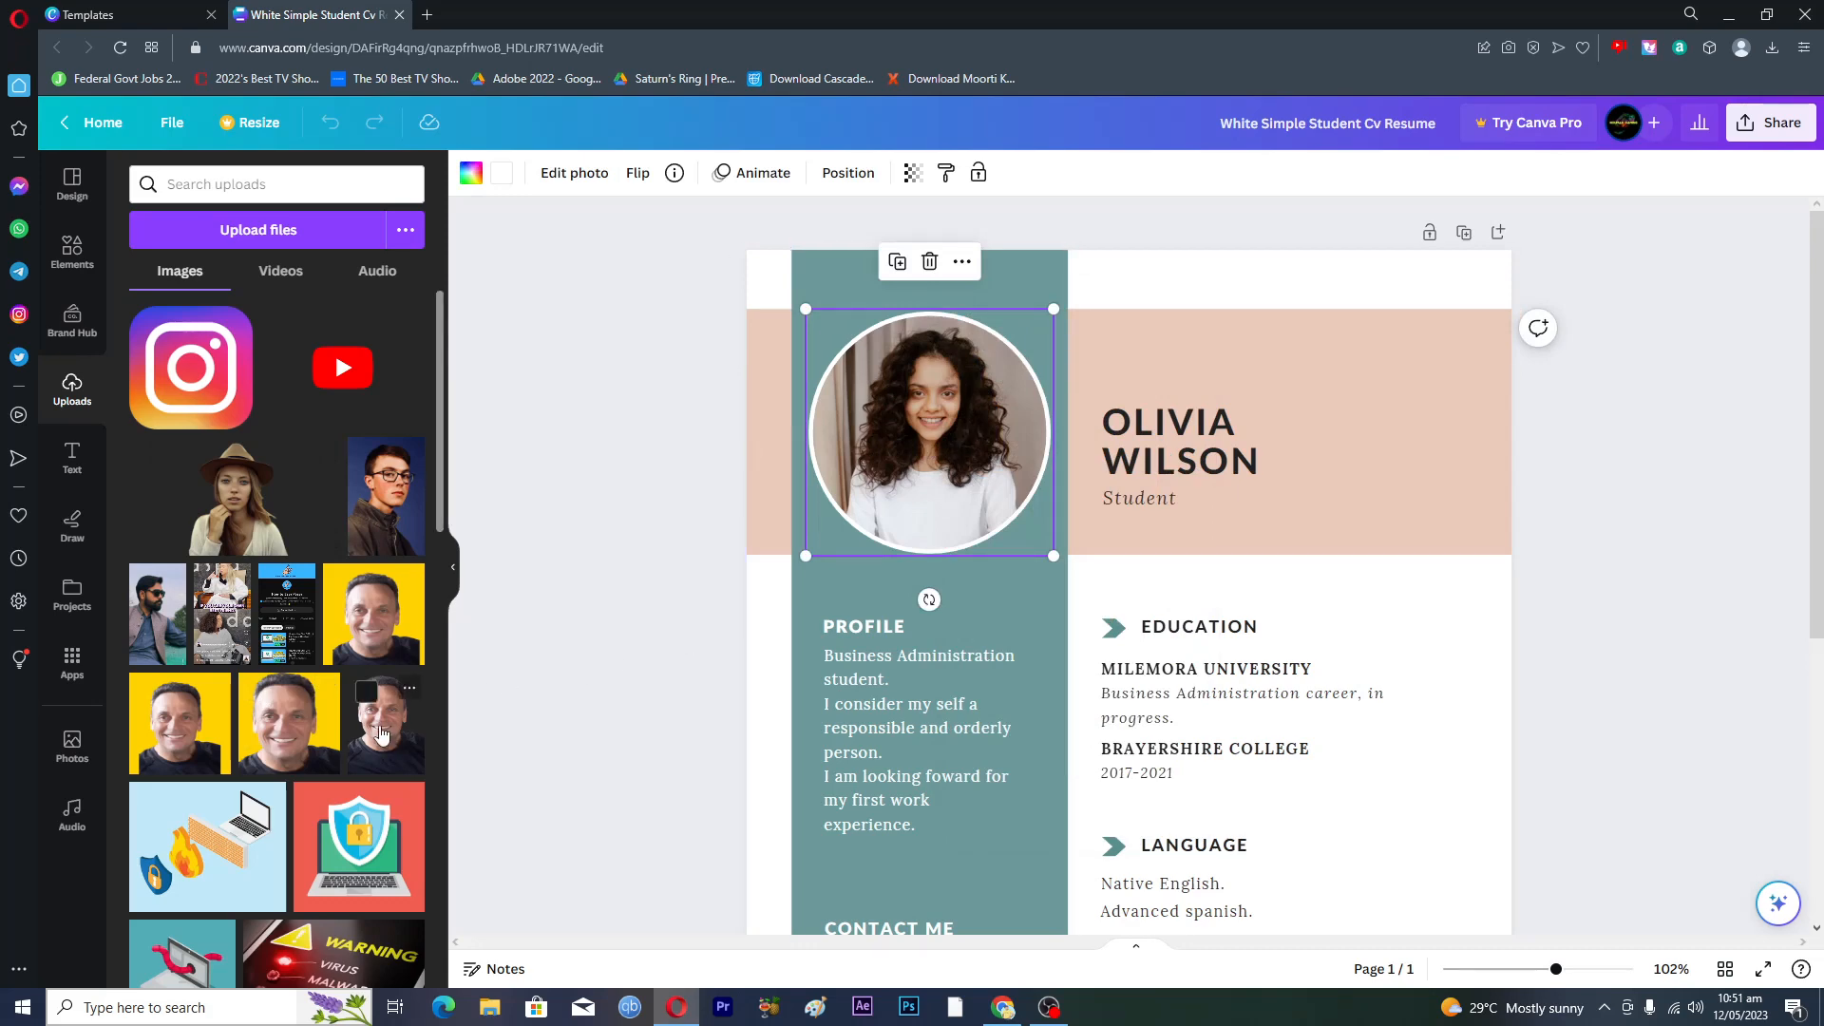
drag(378, 619, 932, 245)
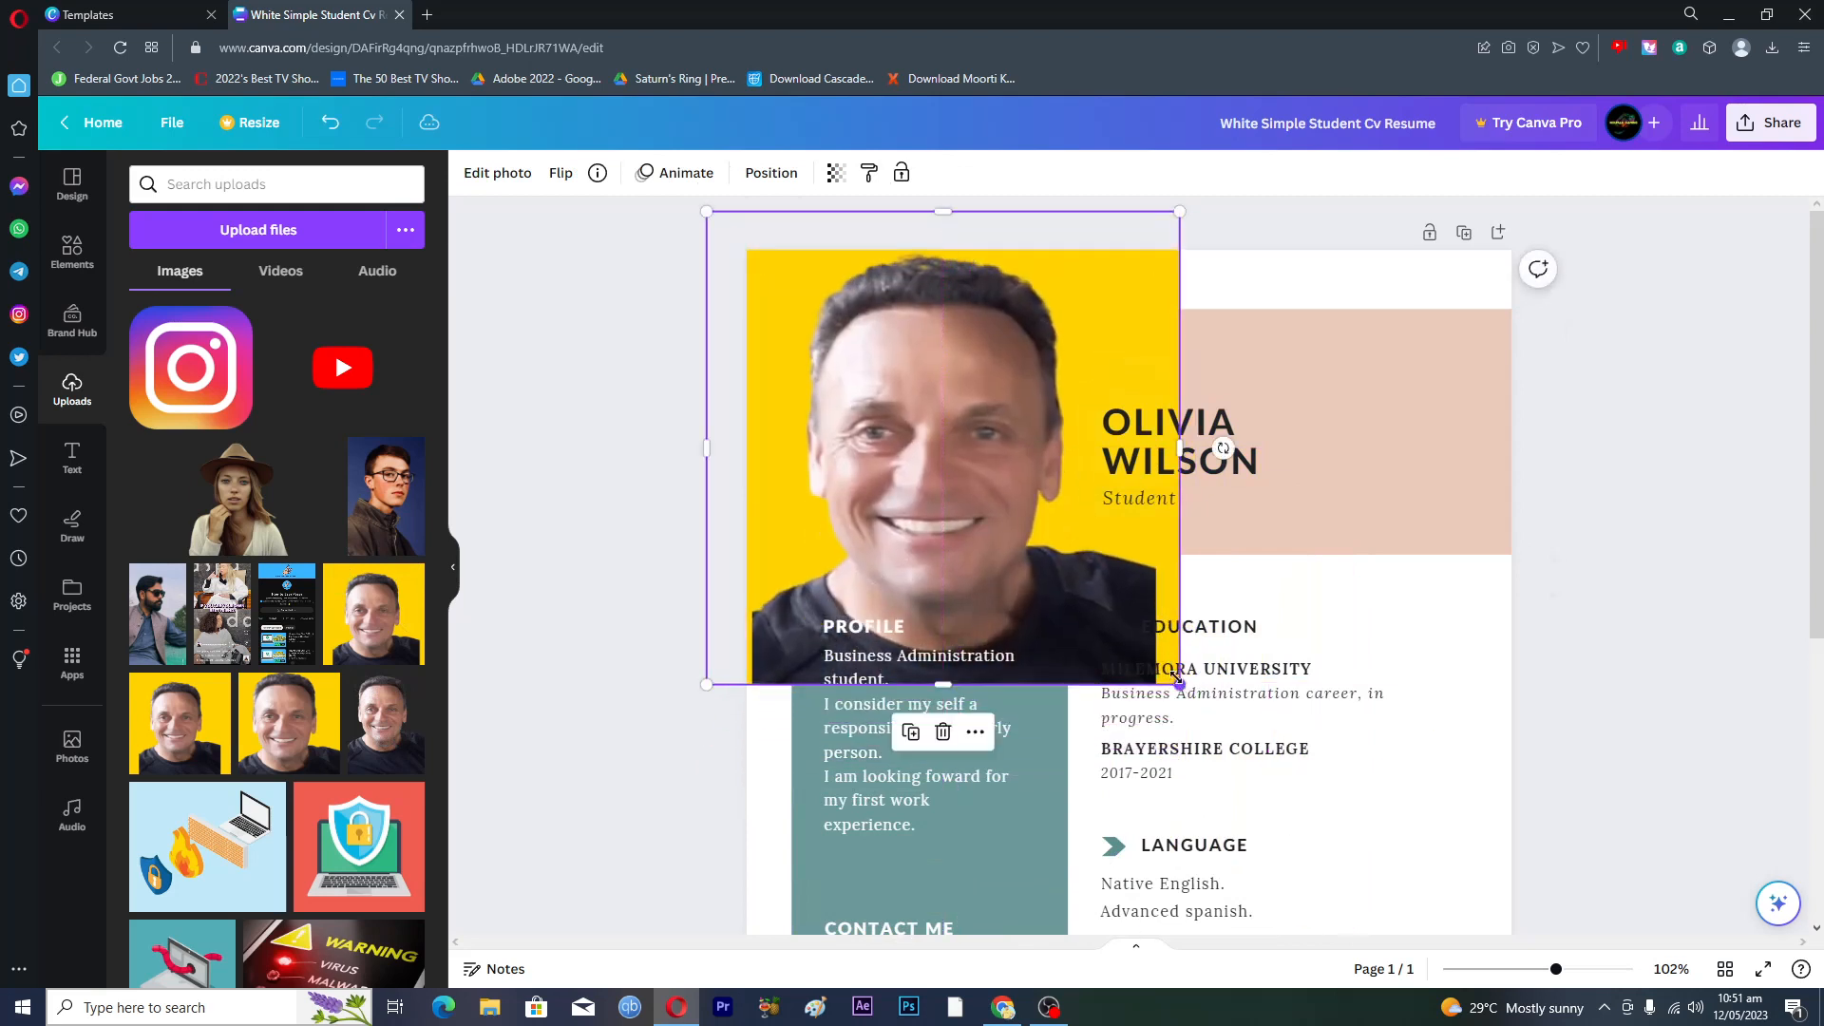
drag(1179, 684, 947, 454)
drag(874, 380, 931, 433)
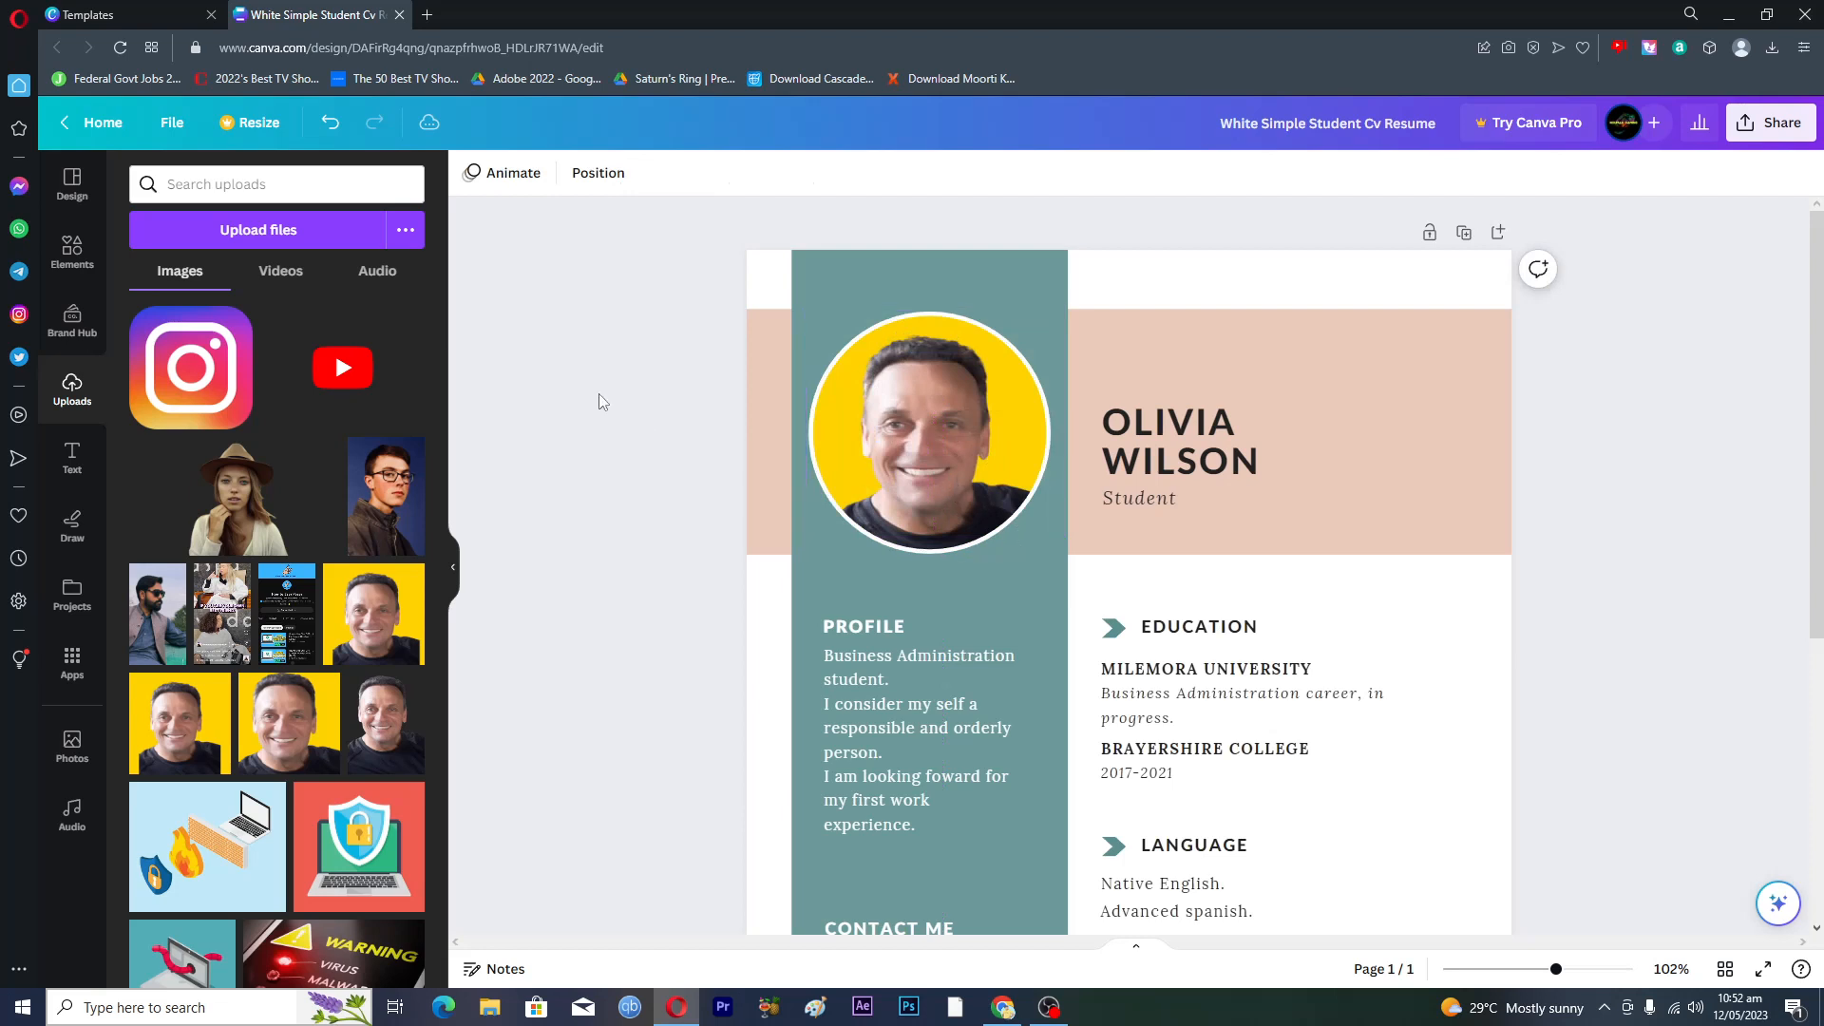
- Delete the image from the circular portrait frame, keeping the empty frame
click(977, 433)
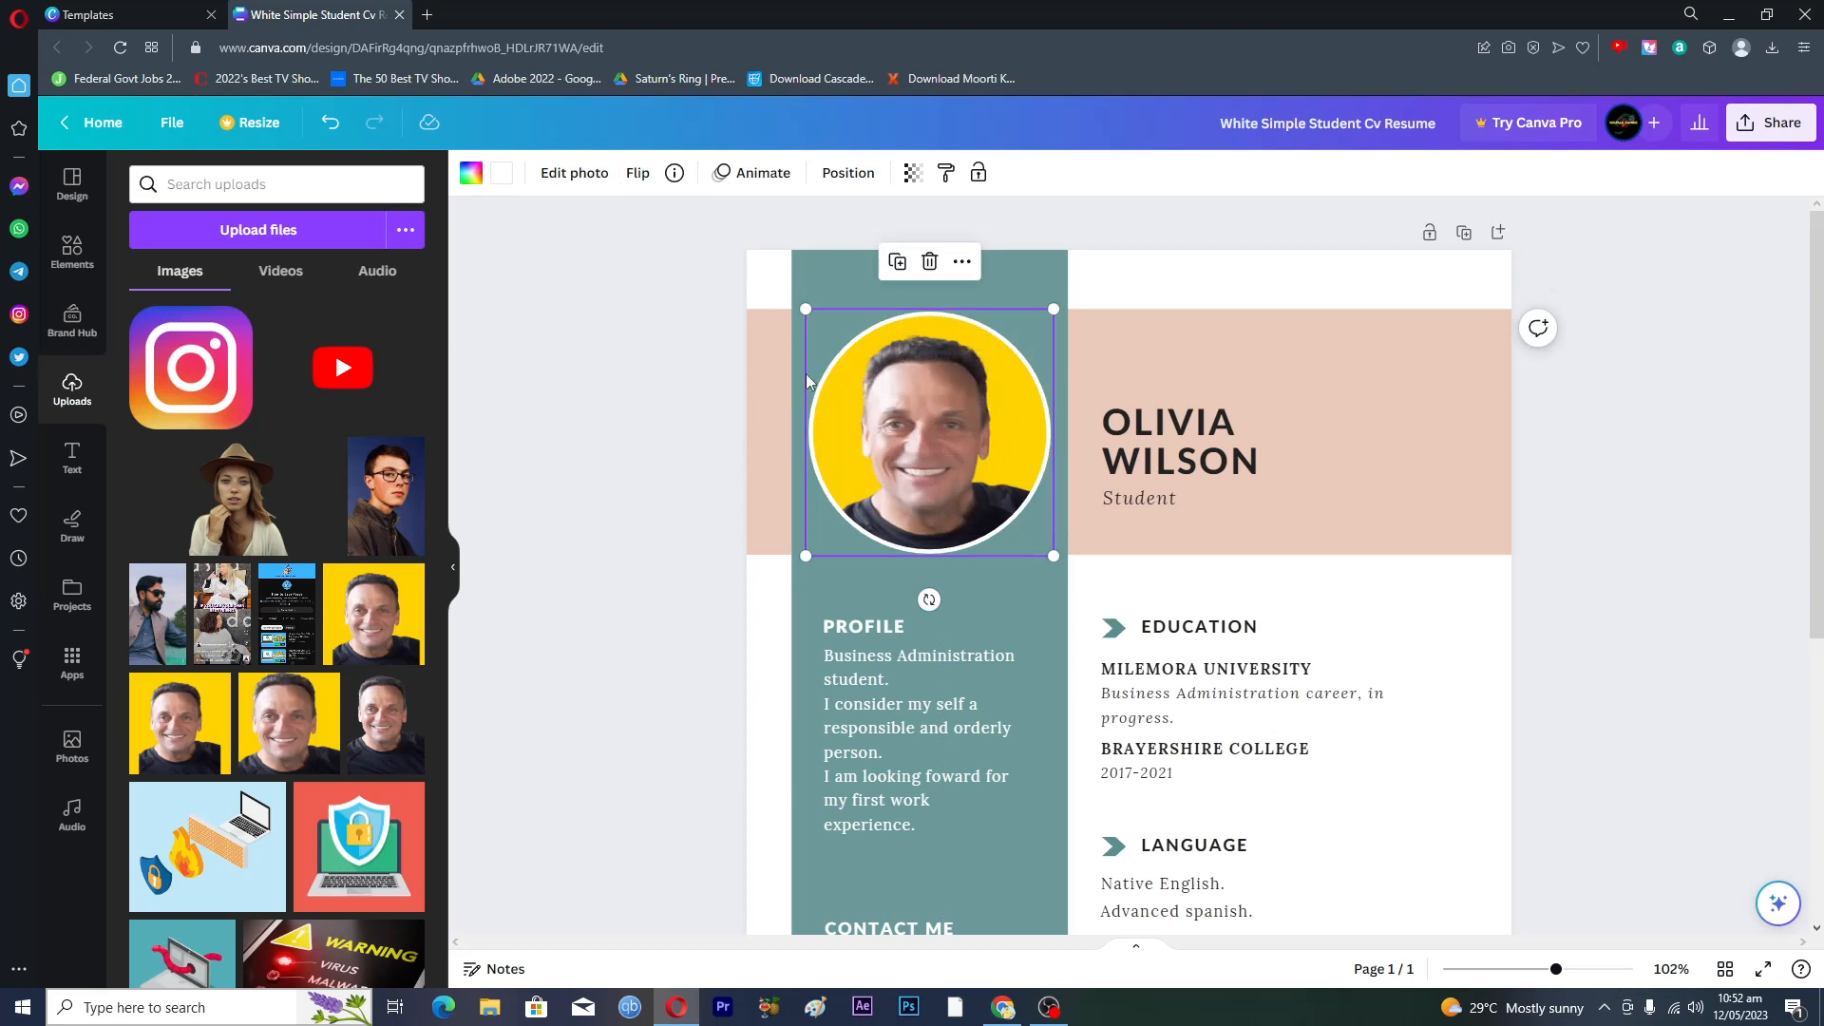
click(931, 271)
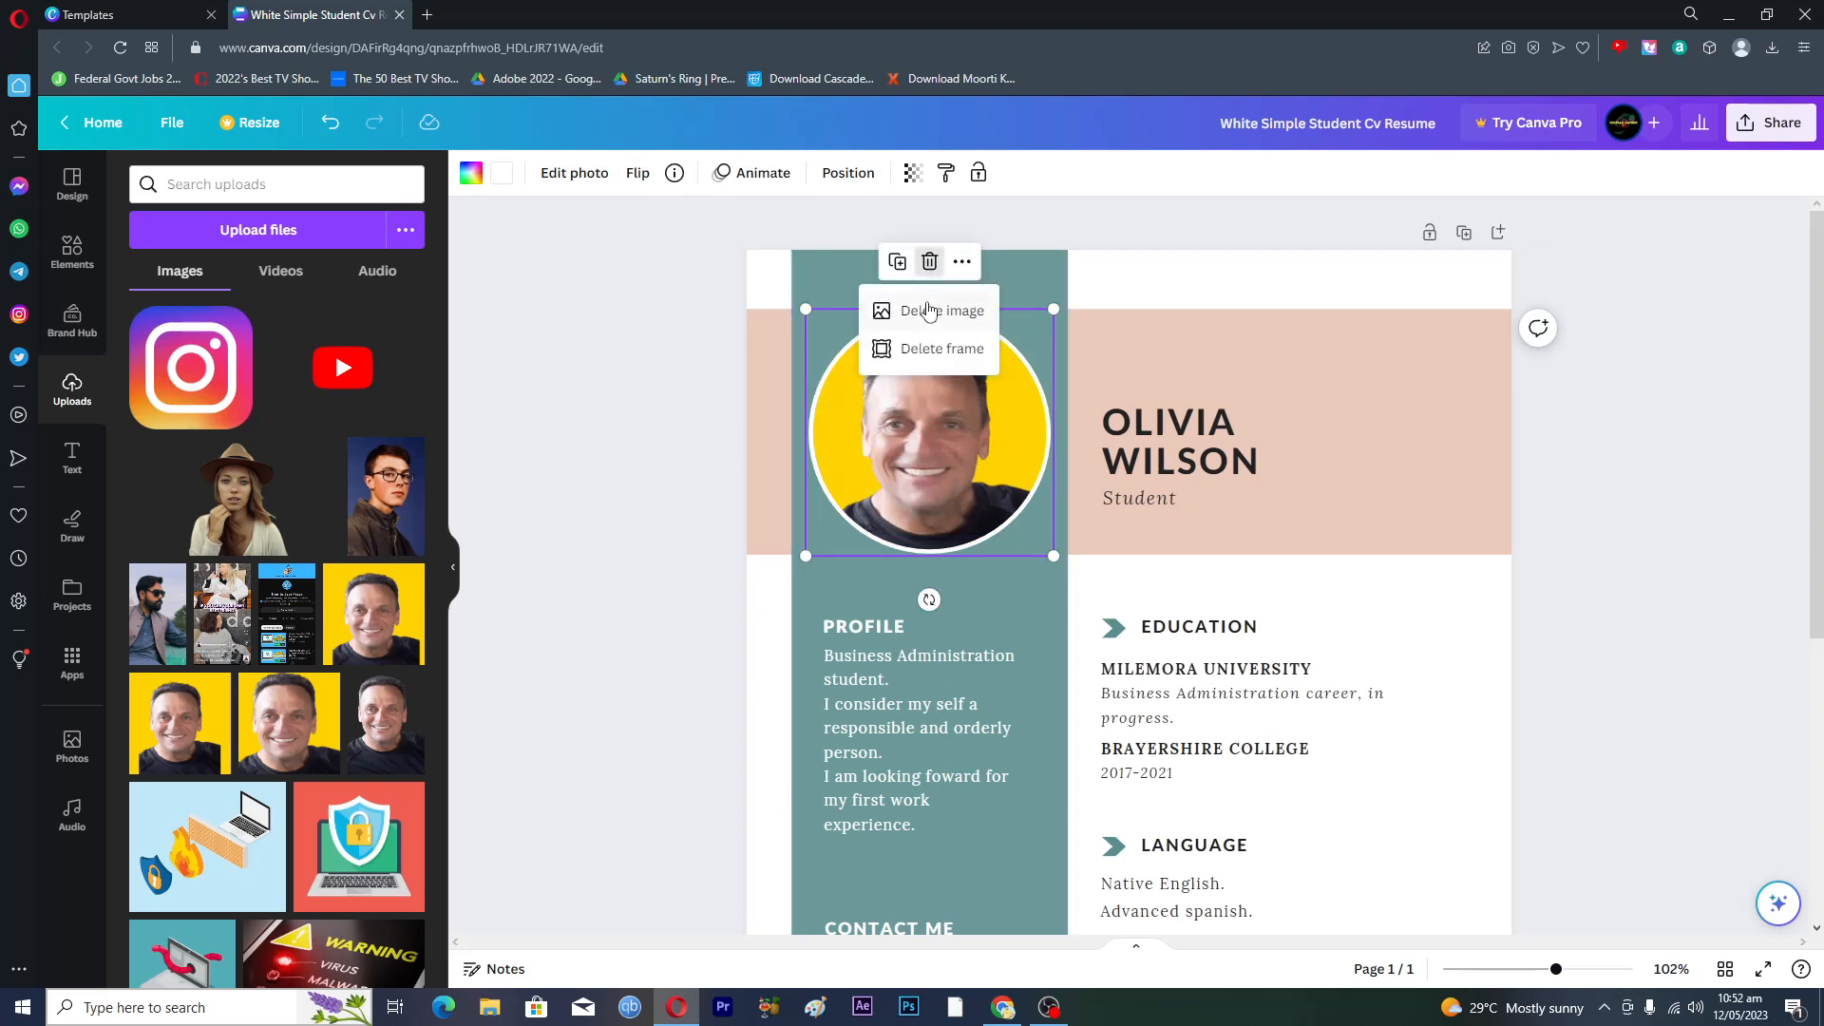
click(929, 314)
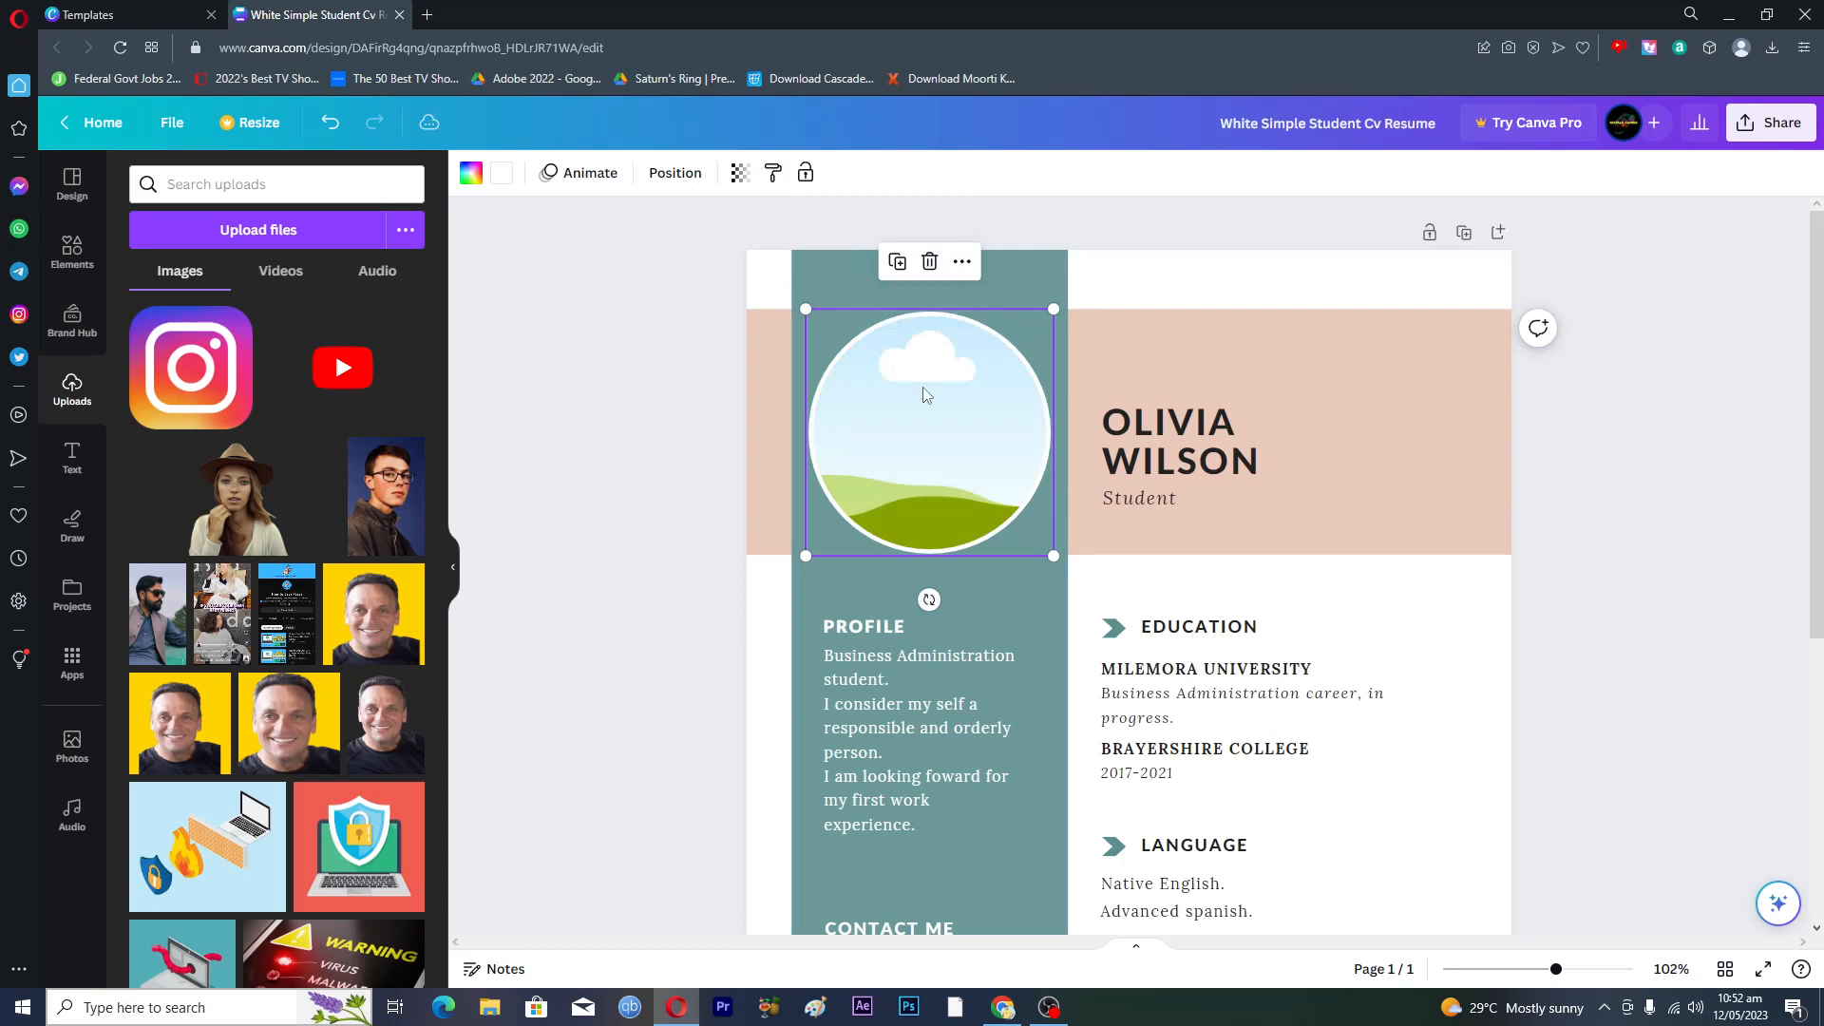
click(962, 262)
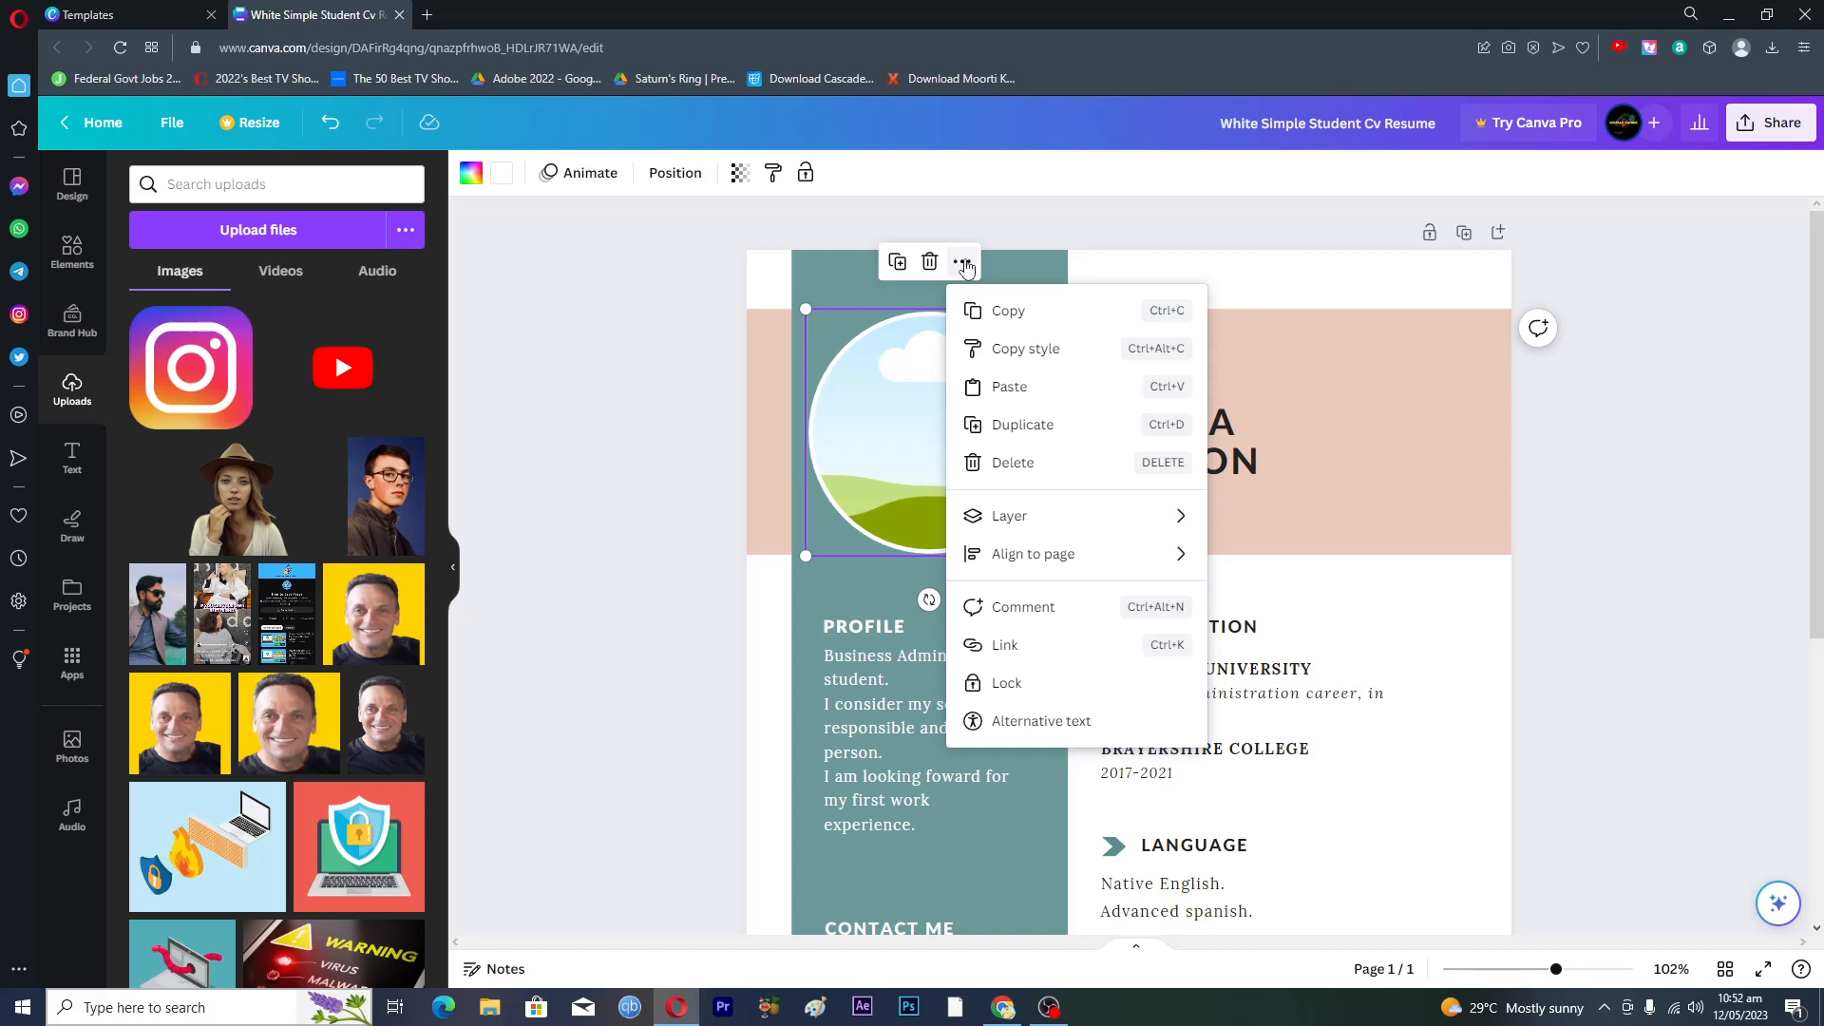
click(544, 399)
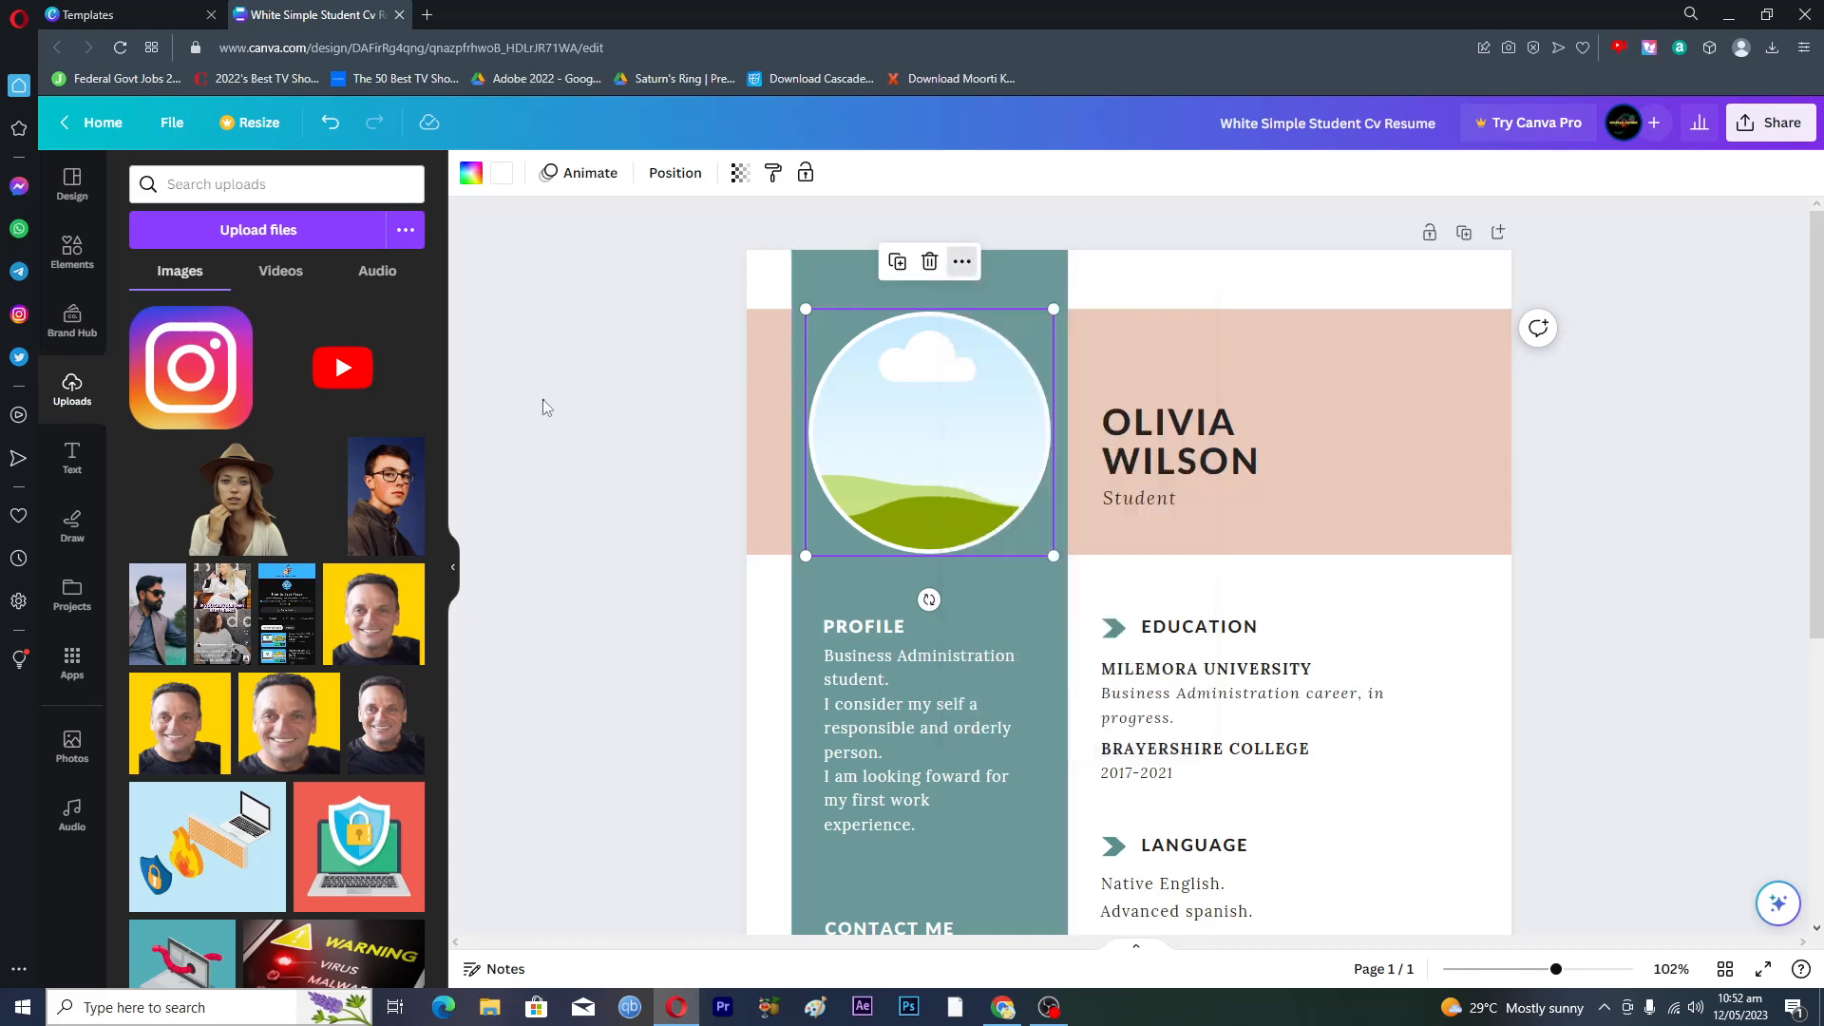
click(543, 399)
- Add the bearded man's portrait from Uploads and drop it into the circular frame
scroll(298, 715, down, 7)
scroll(297, 715, down, 5)
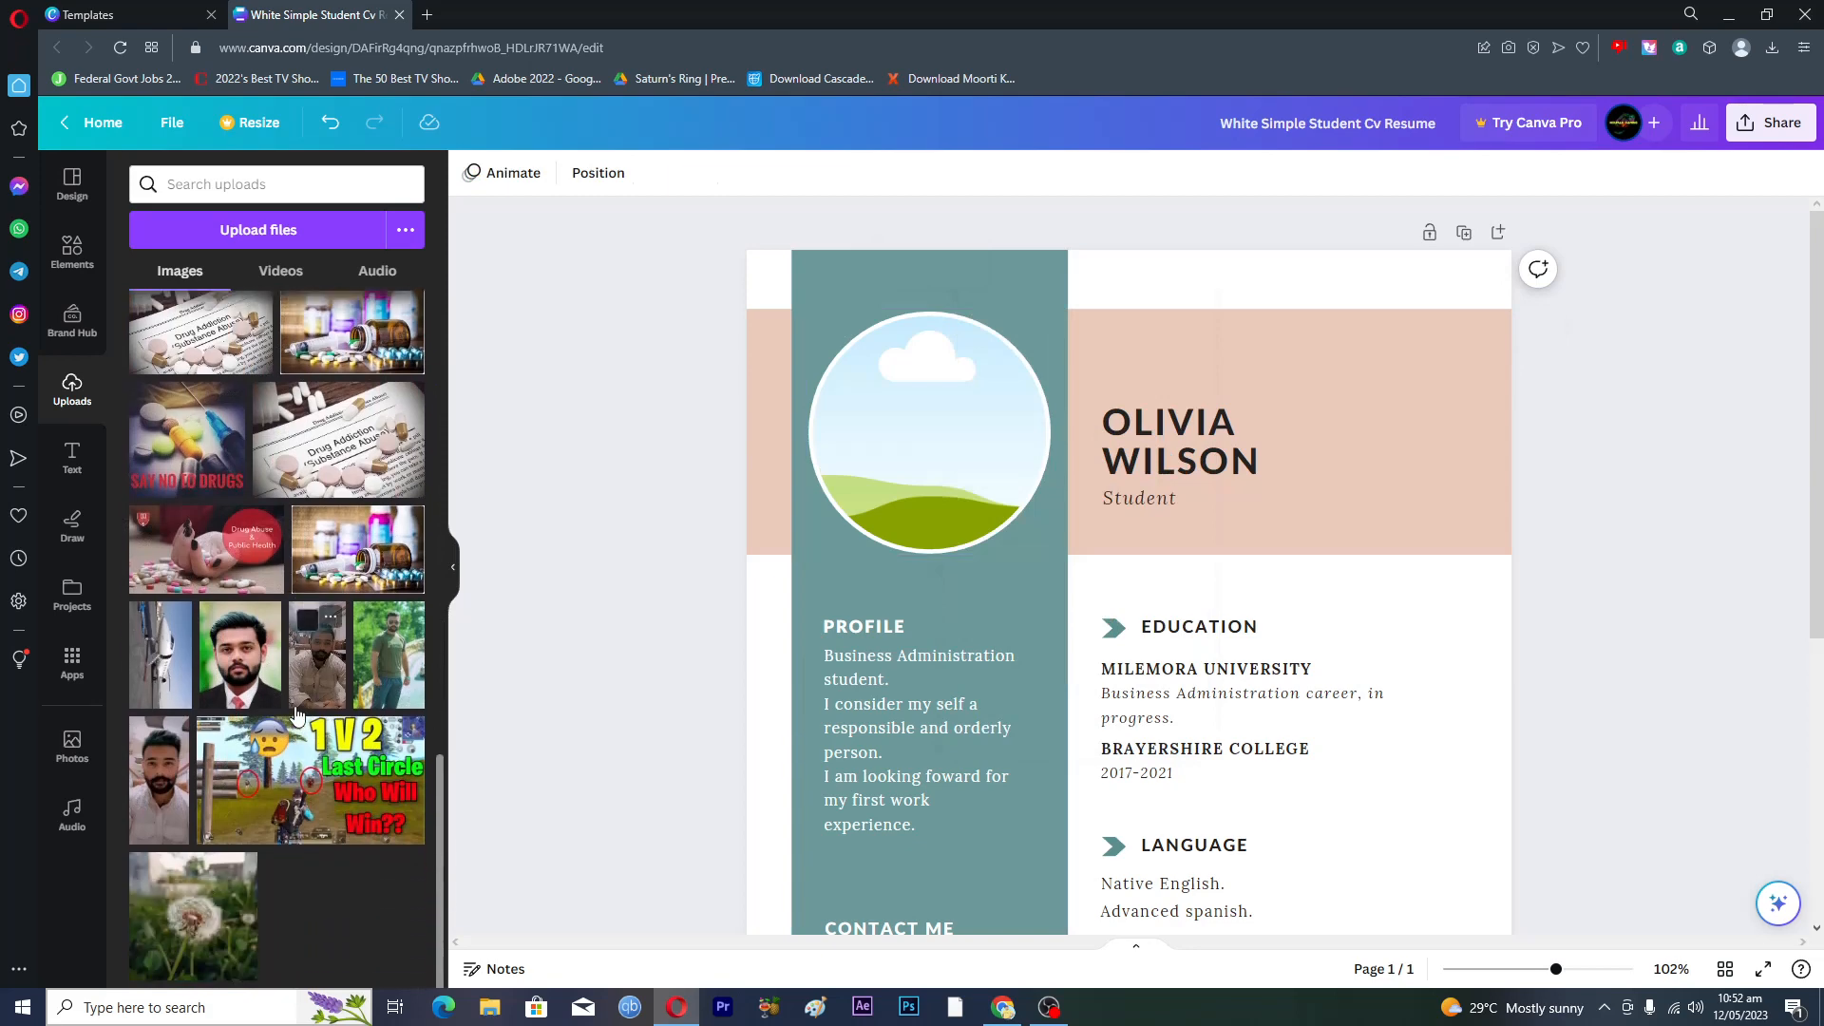
click(250, 665)
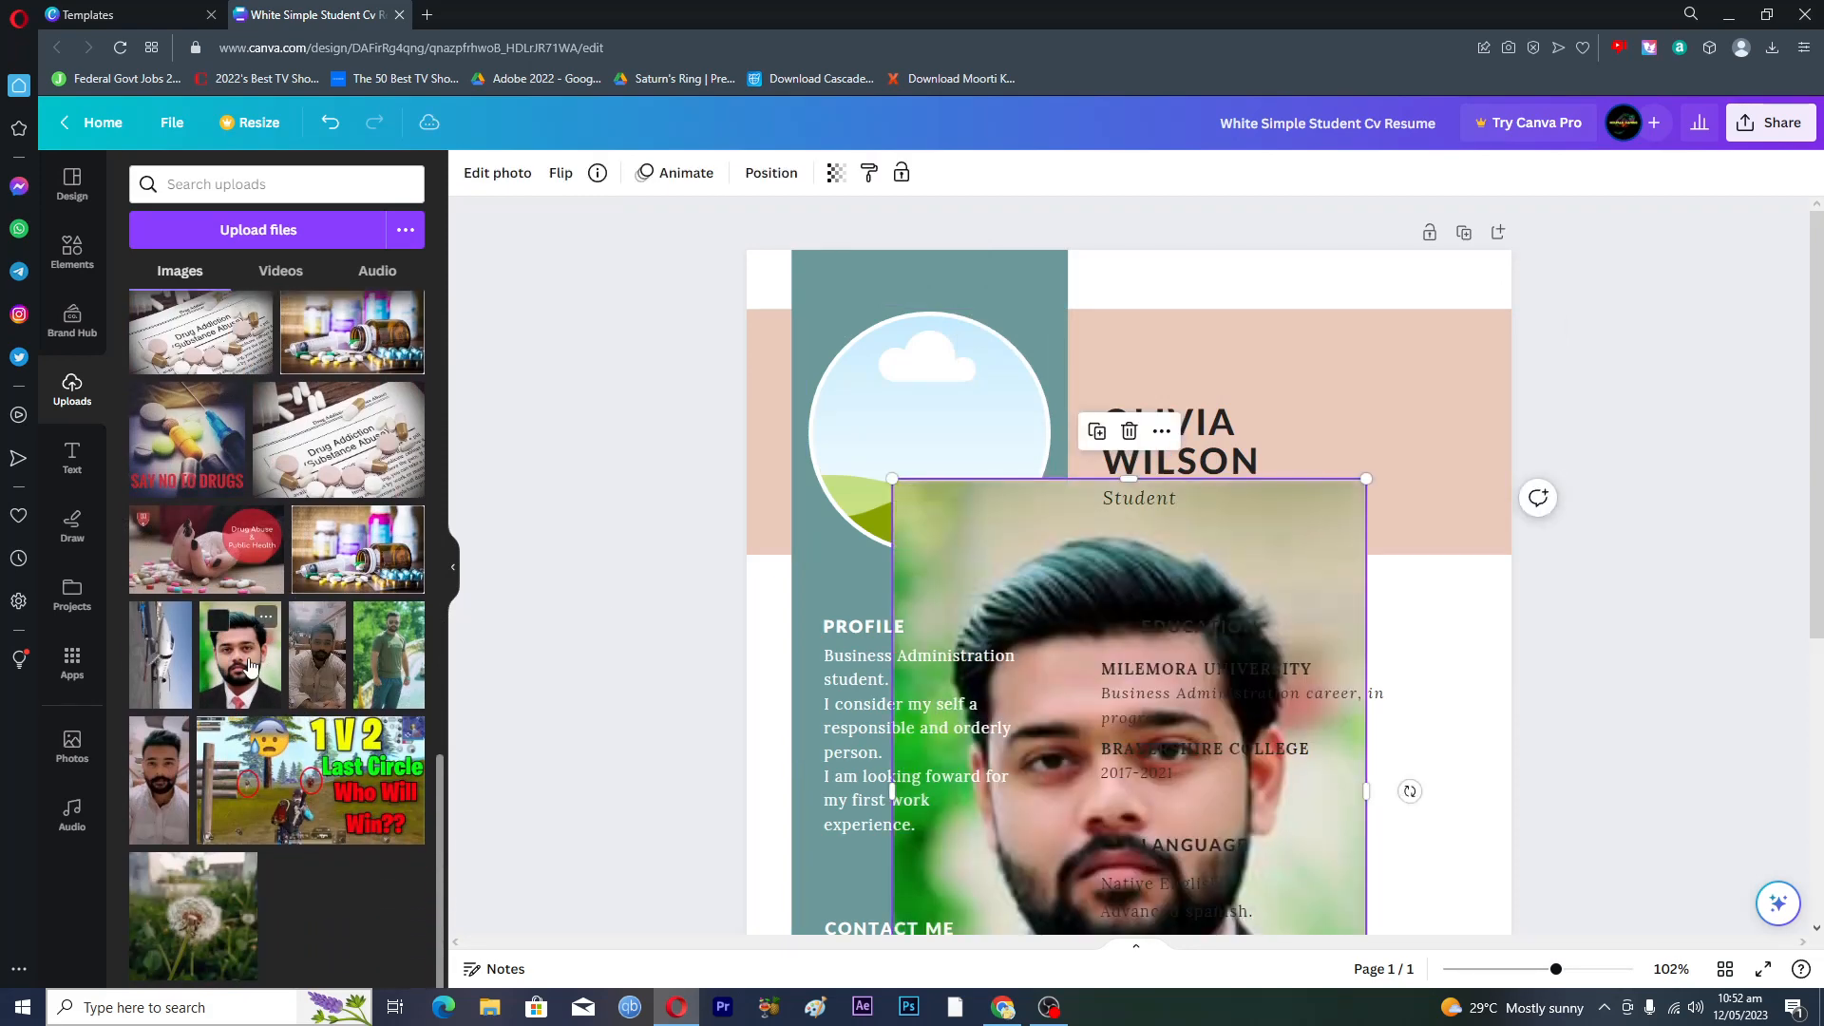
drag(1031, 504, 978, 412)
drag(909, 307, 909, 318)
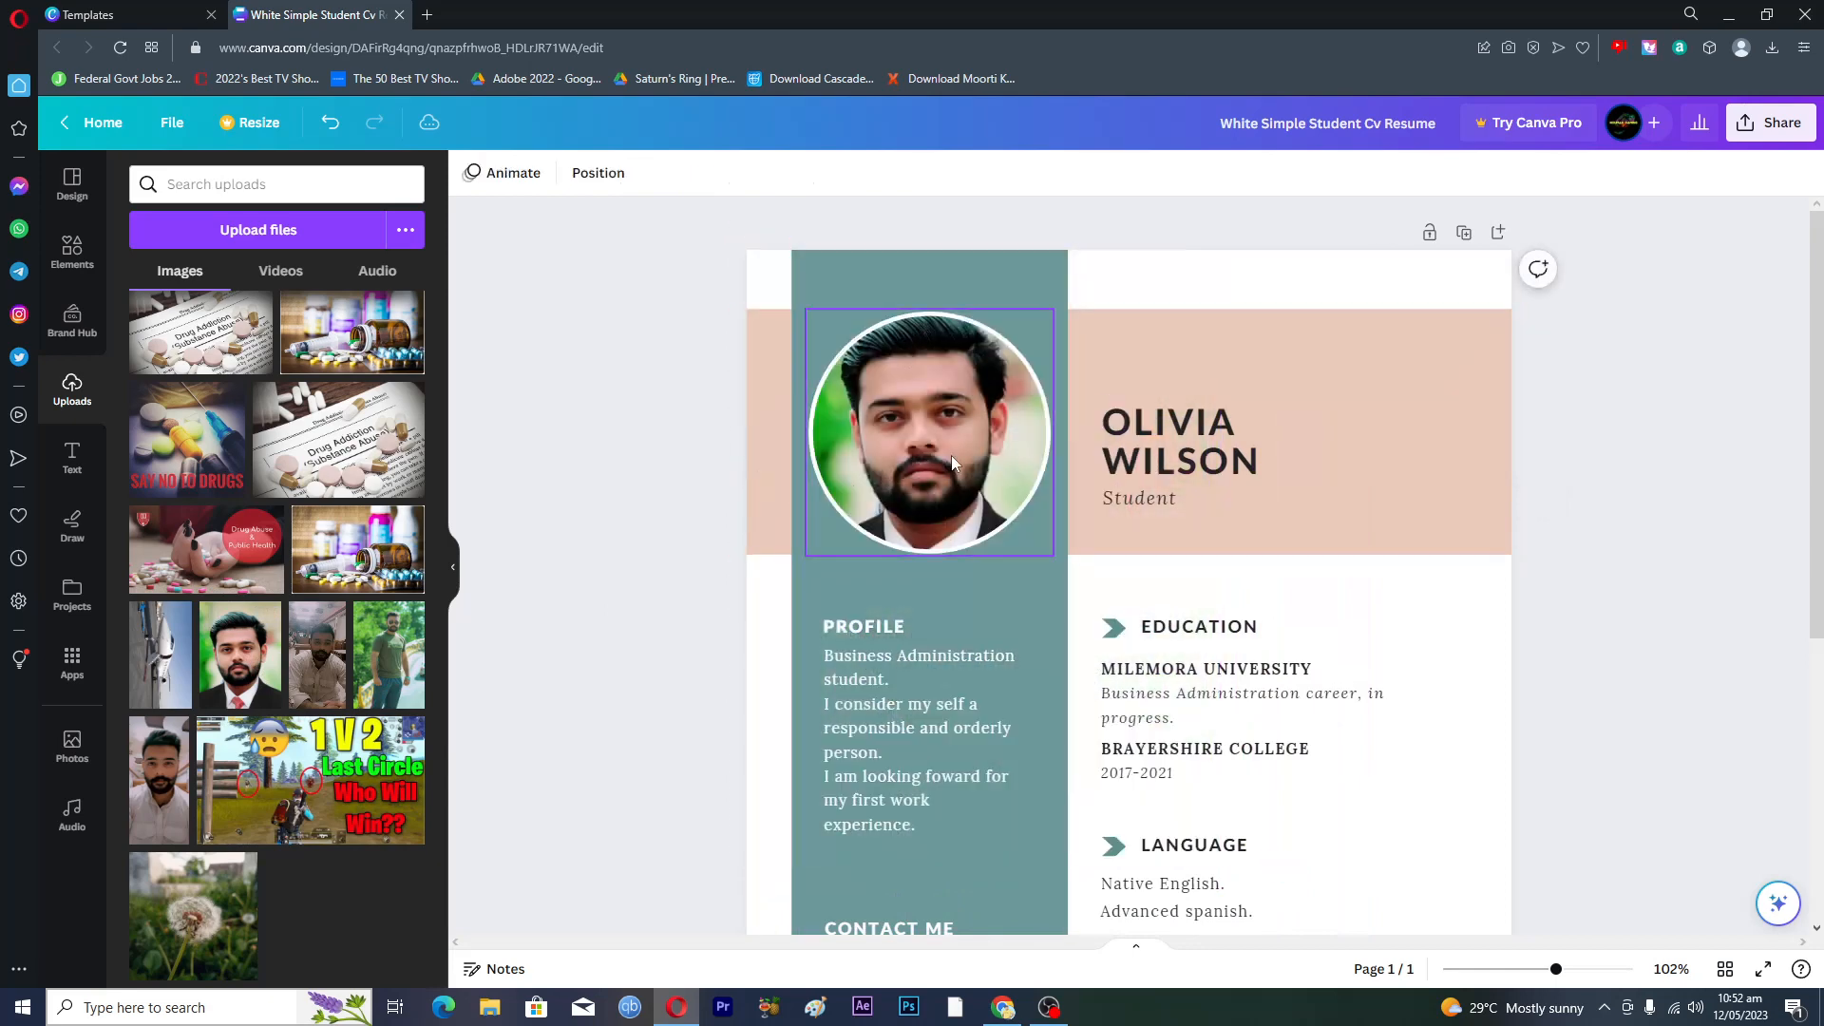
- Replace the header name with the new name and change the title from Student to Teacher
click(1178, 432)
click(1245, 463)
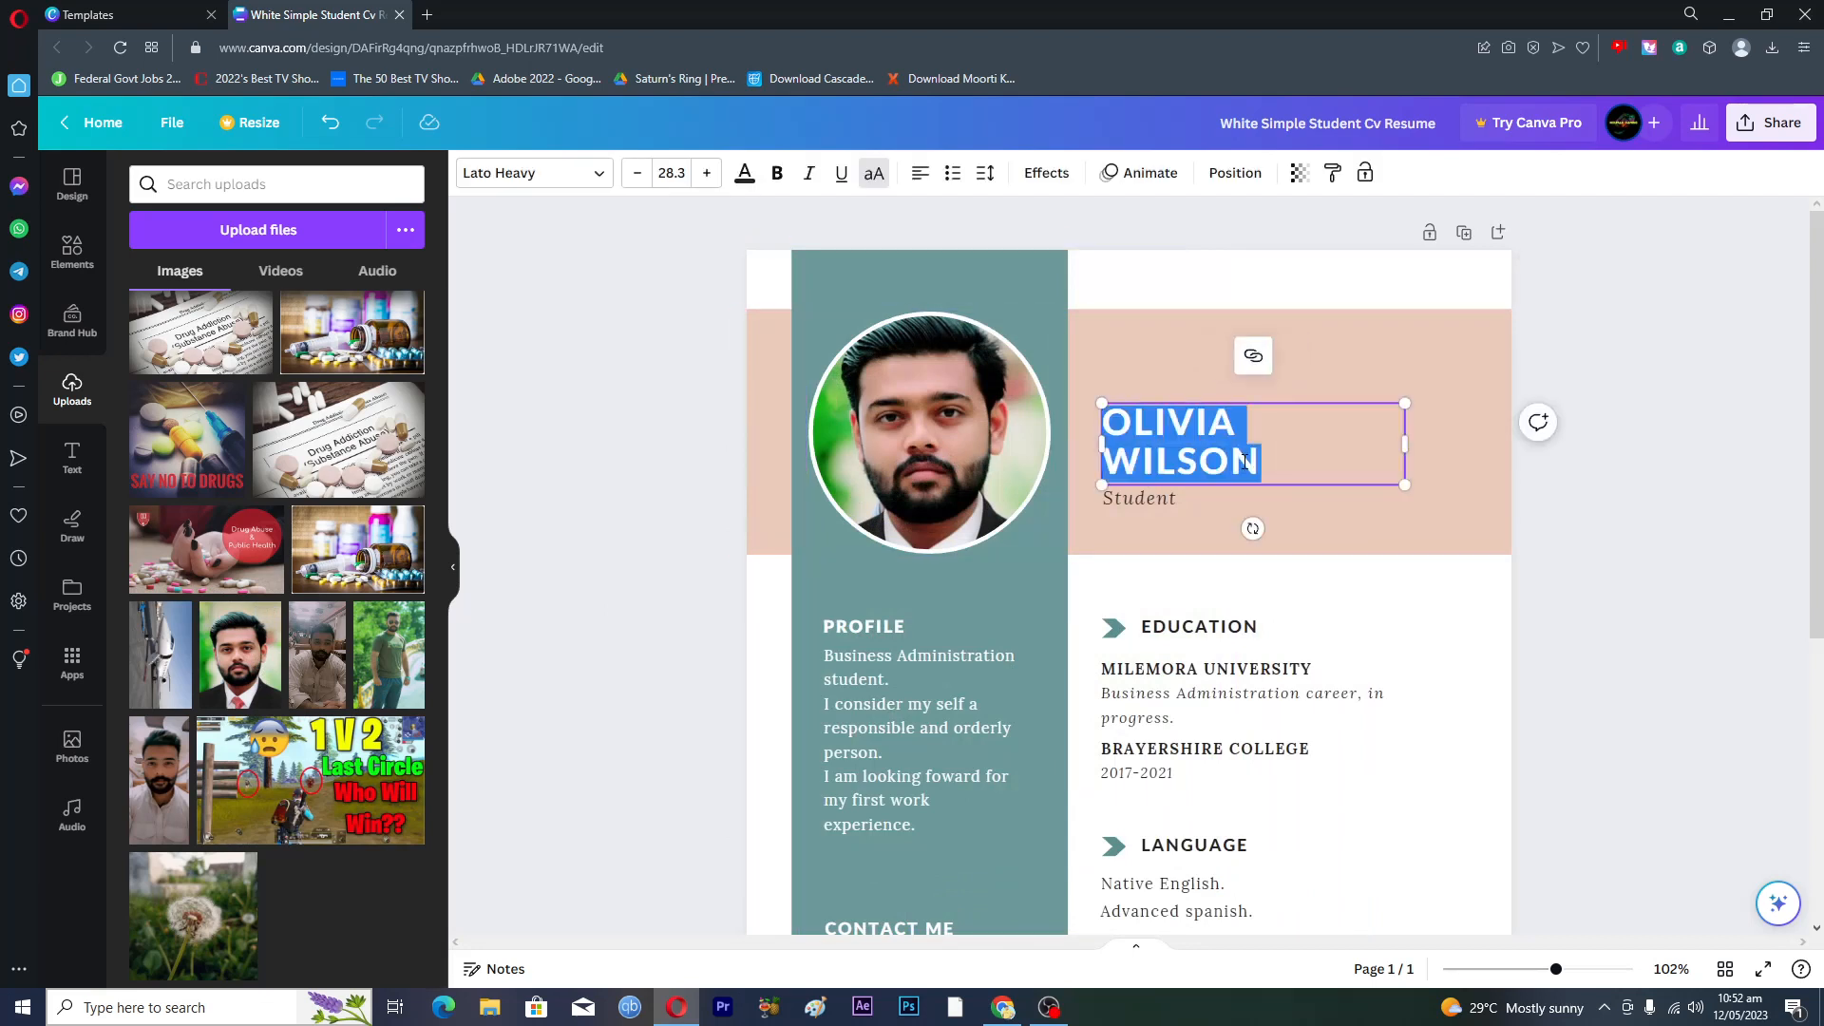
key(BackSpace)
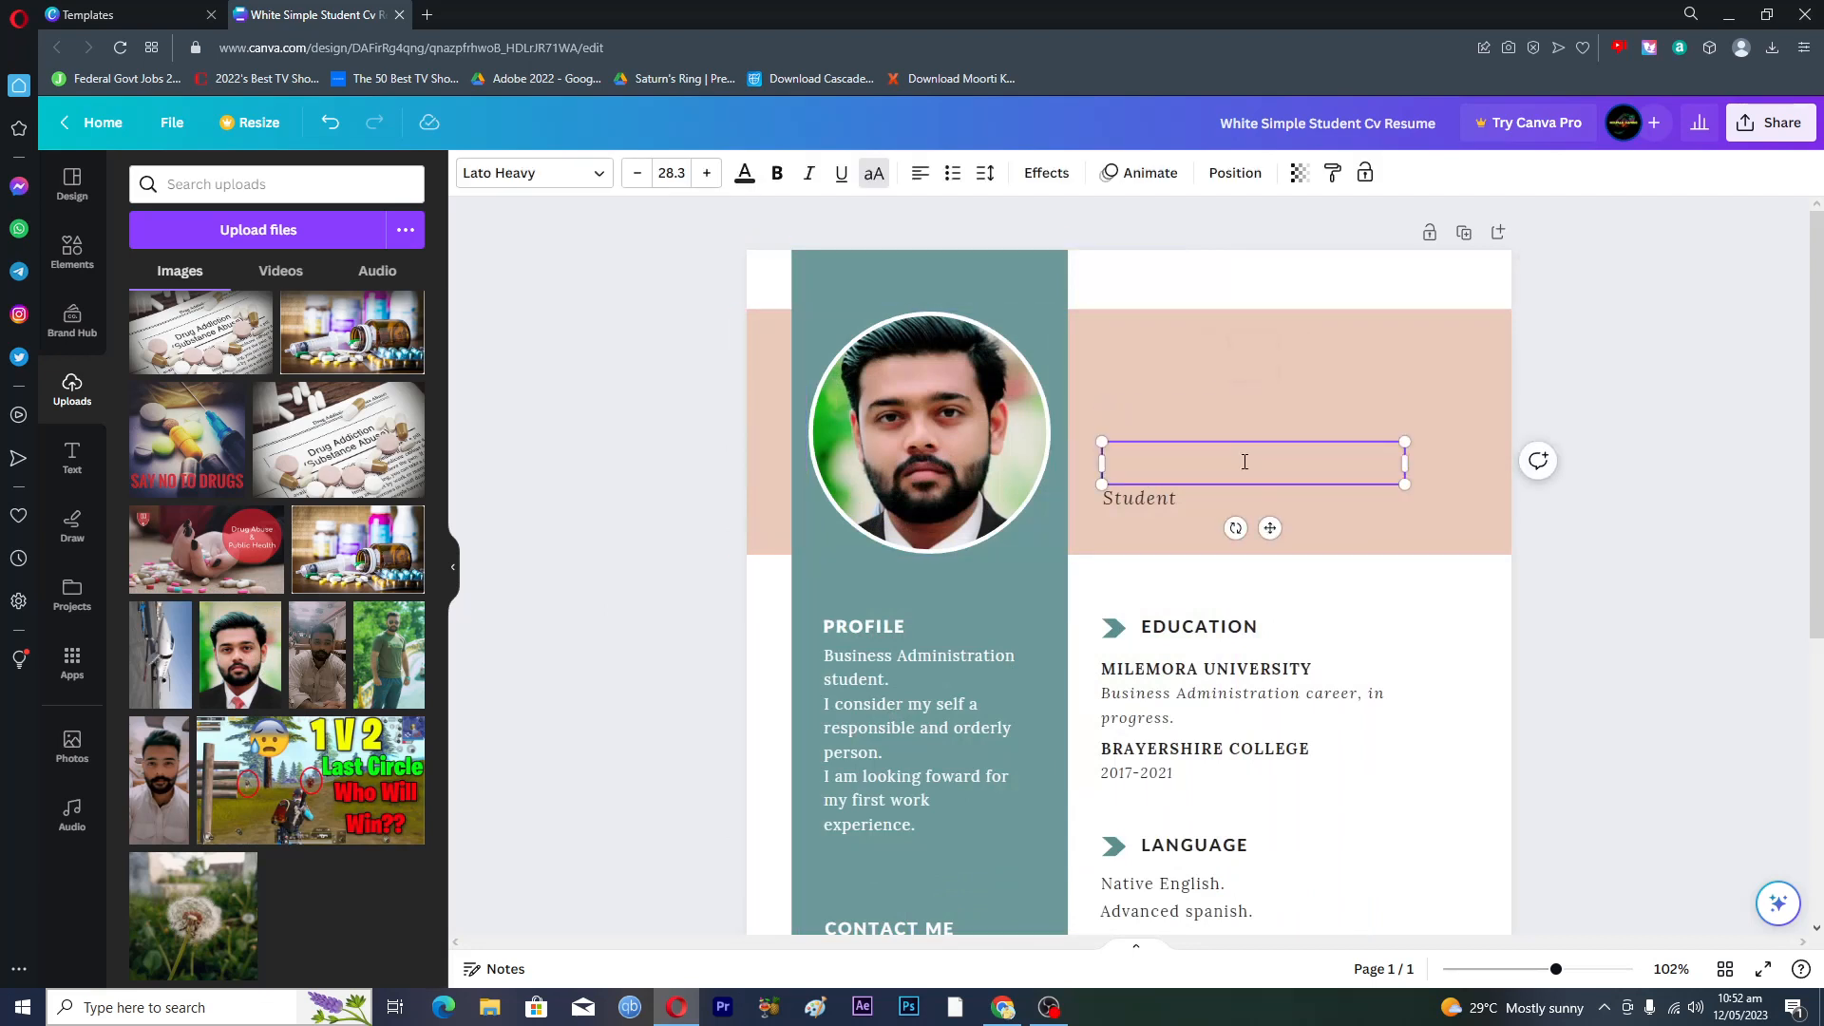
text(NOUMAN)
click(1142, 500)
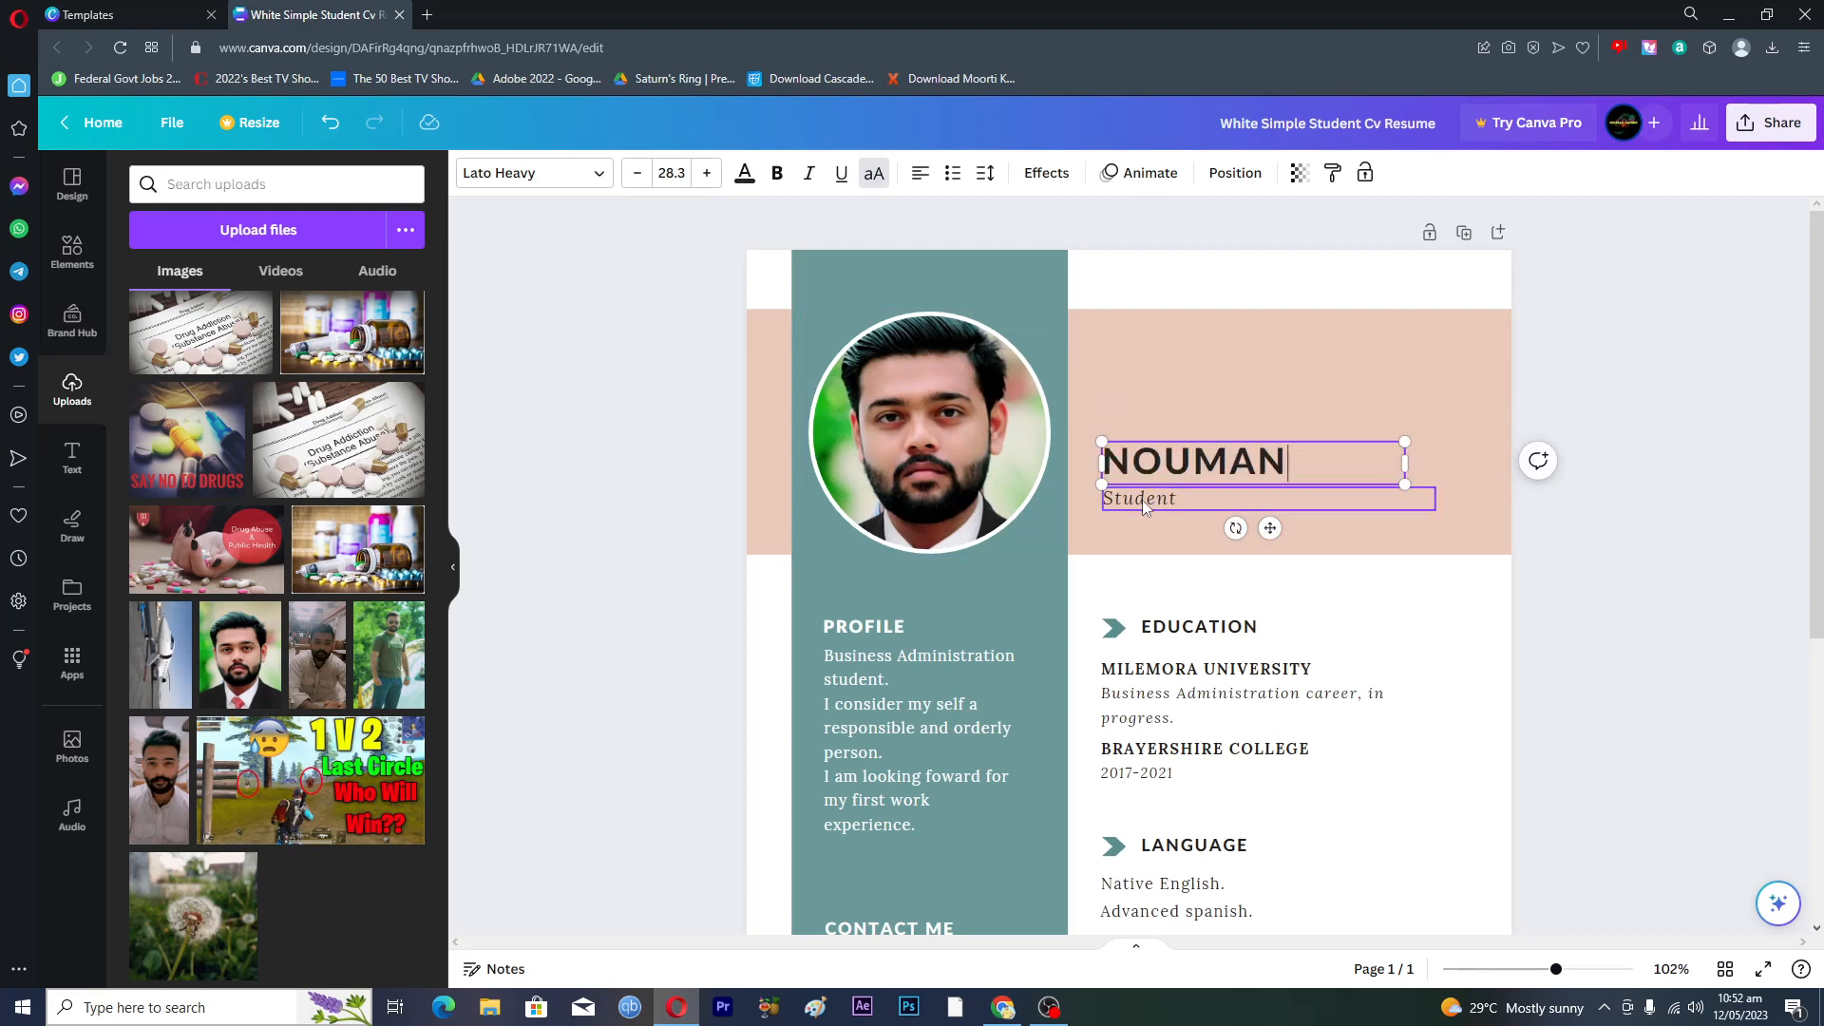
double_click(1170, 500)
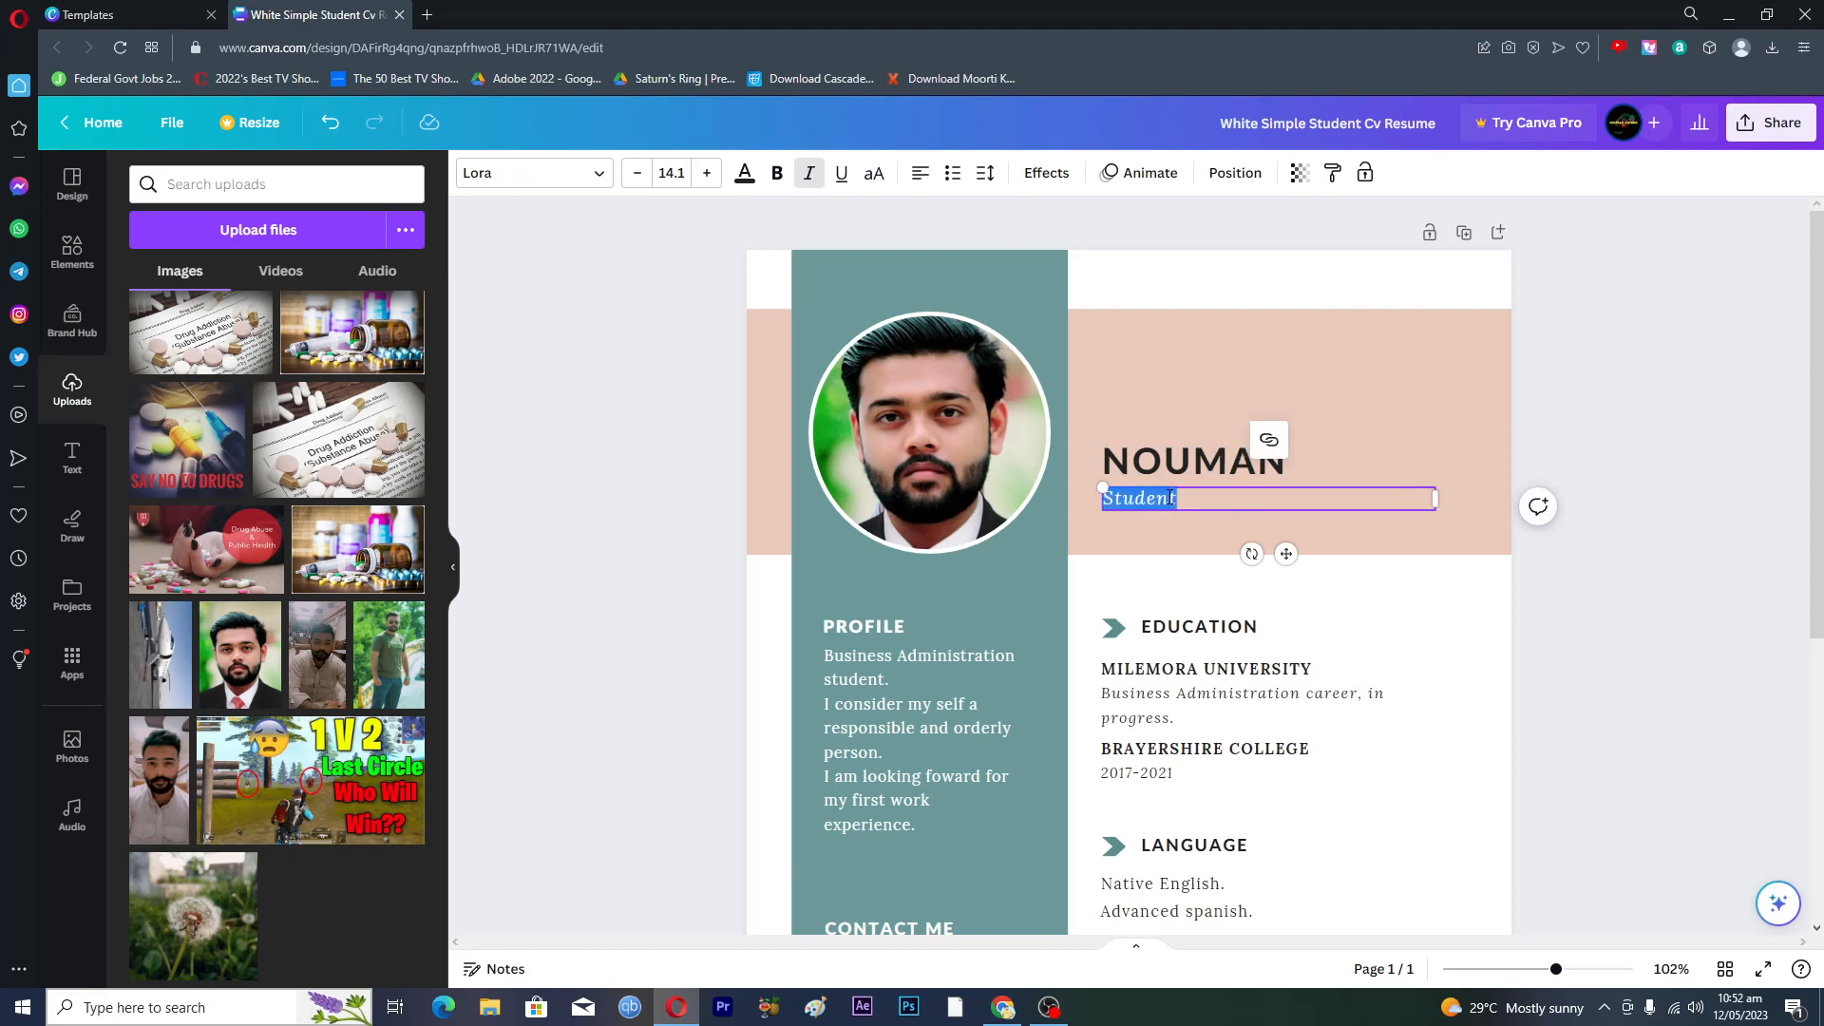
text(T)
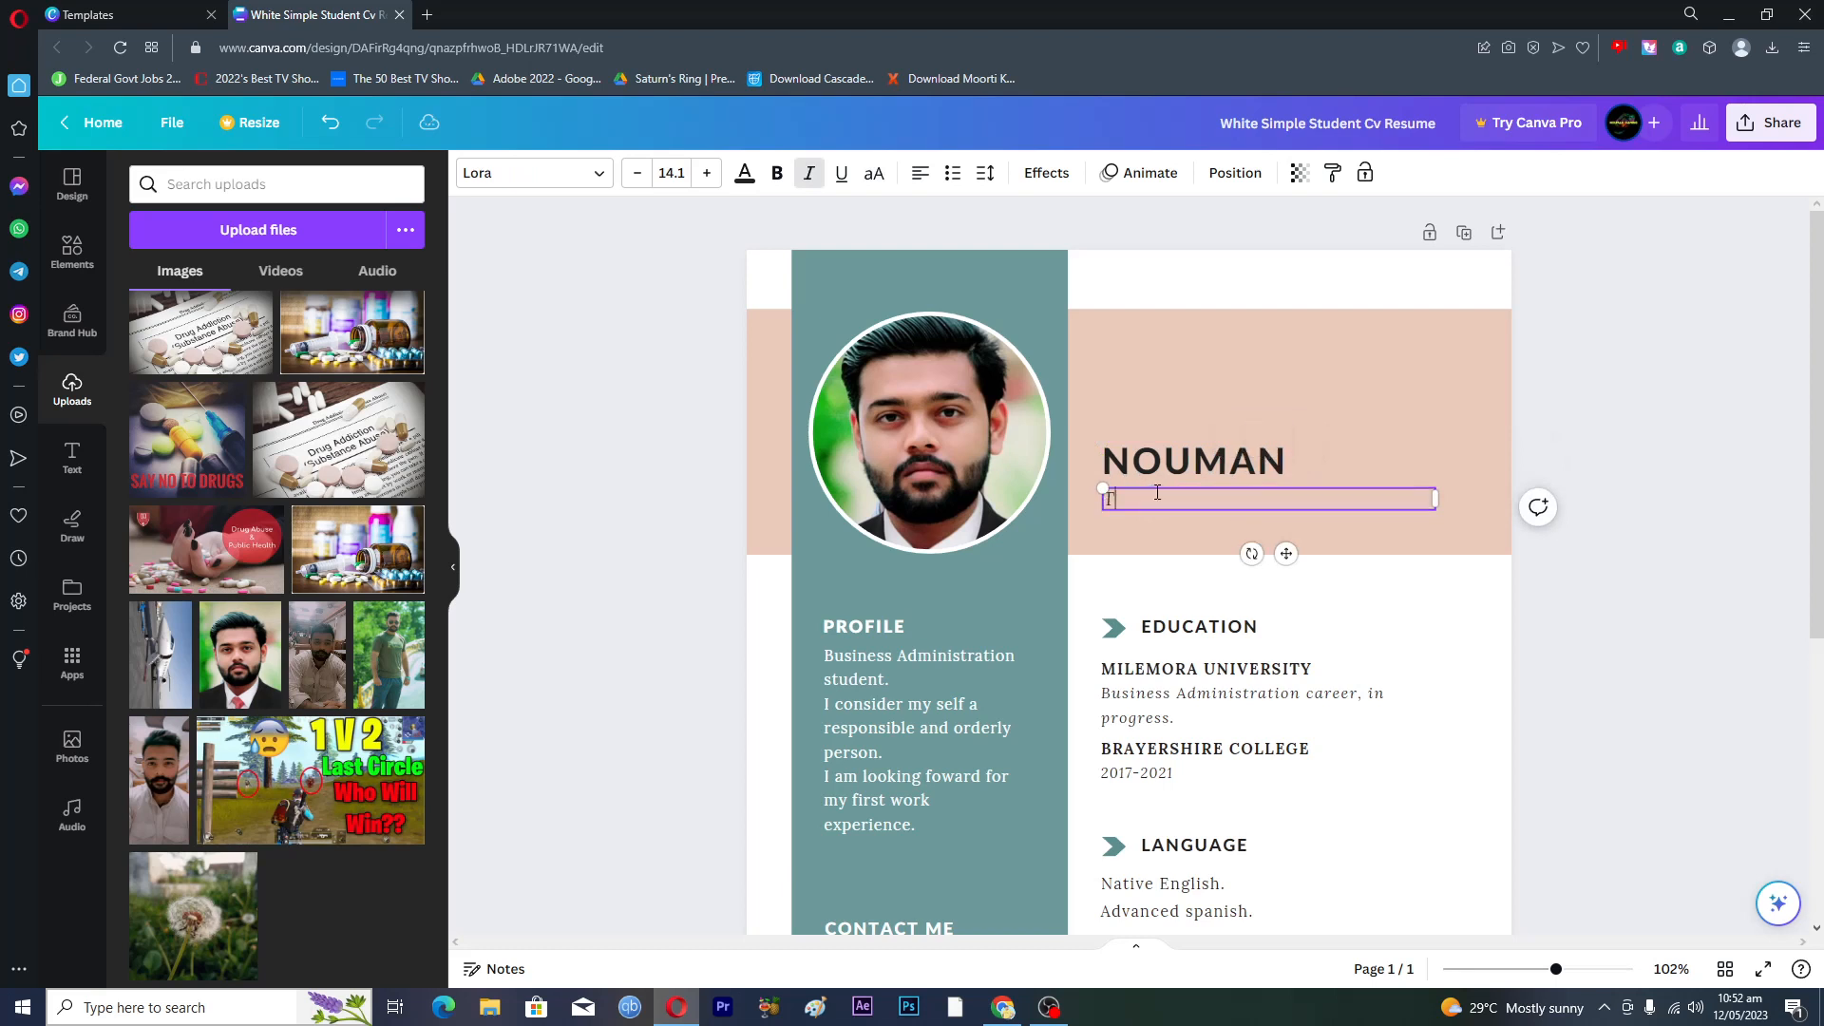
text(eacher)
- Replace the contact phone number with a new phone number
scroll(1157, 495, down, 2)
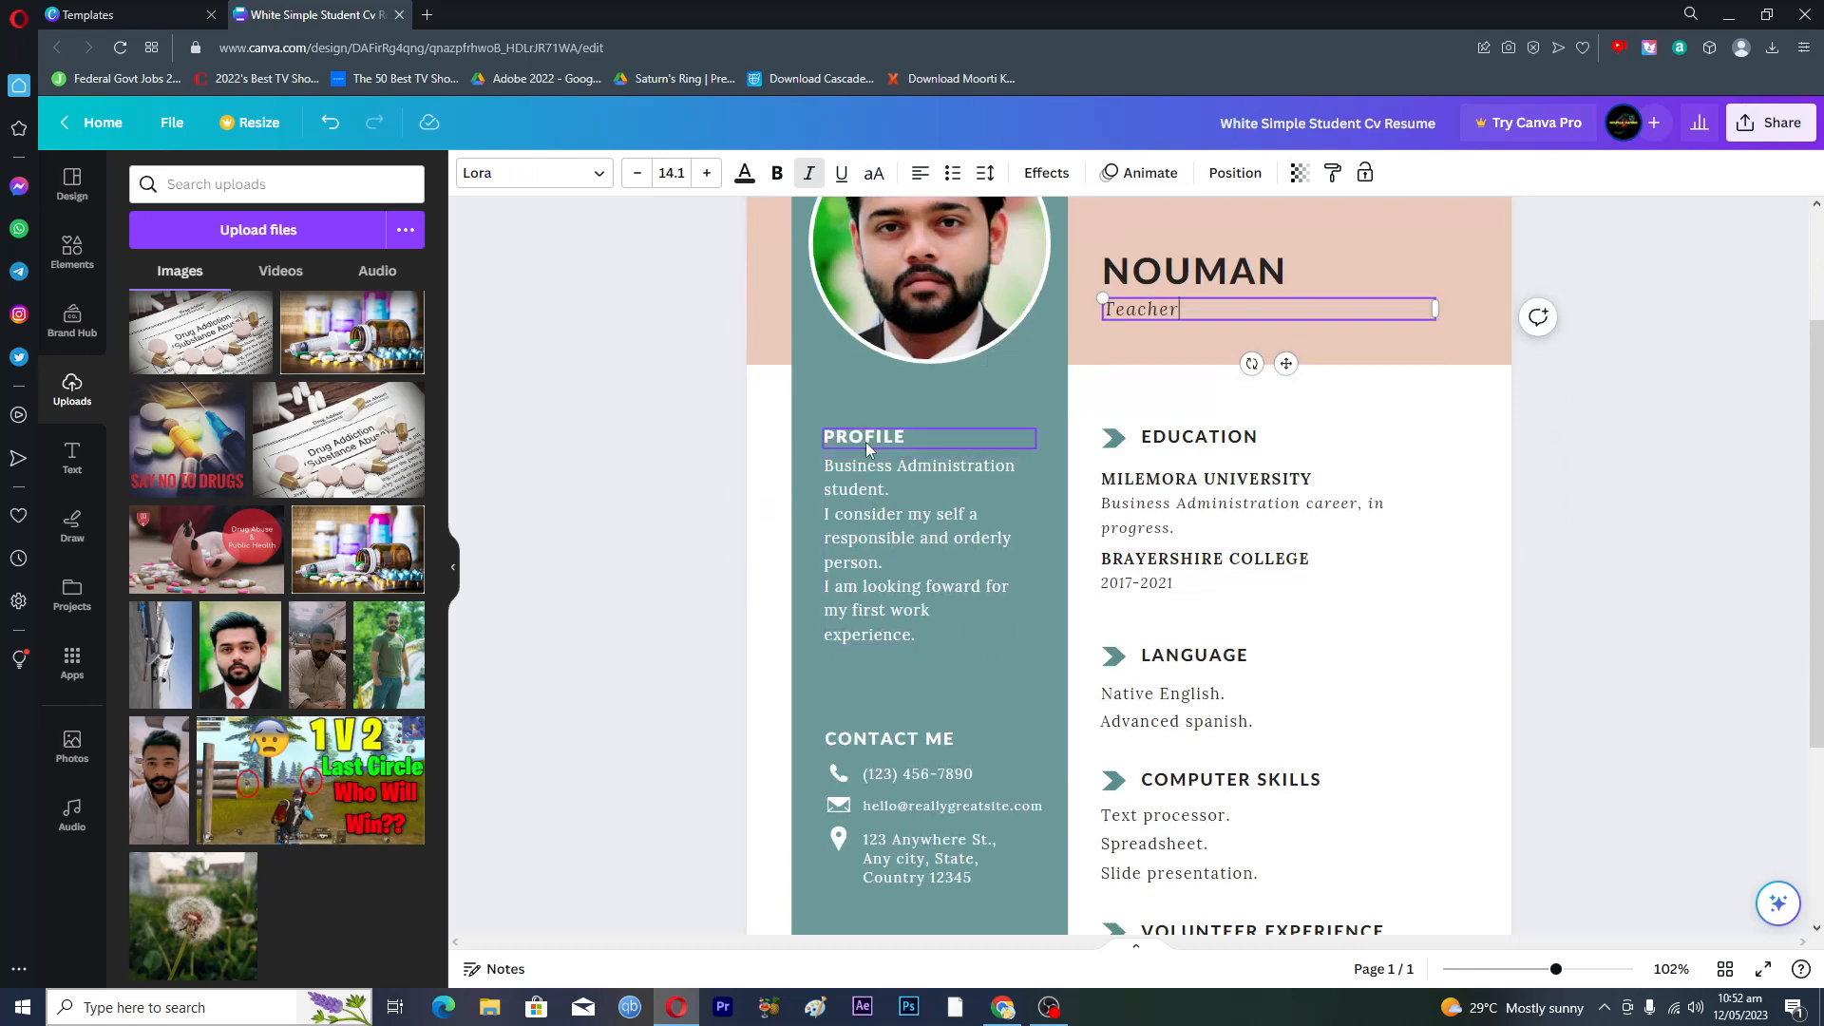
scroll(904, 593, down, 2)
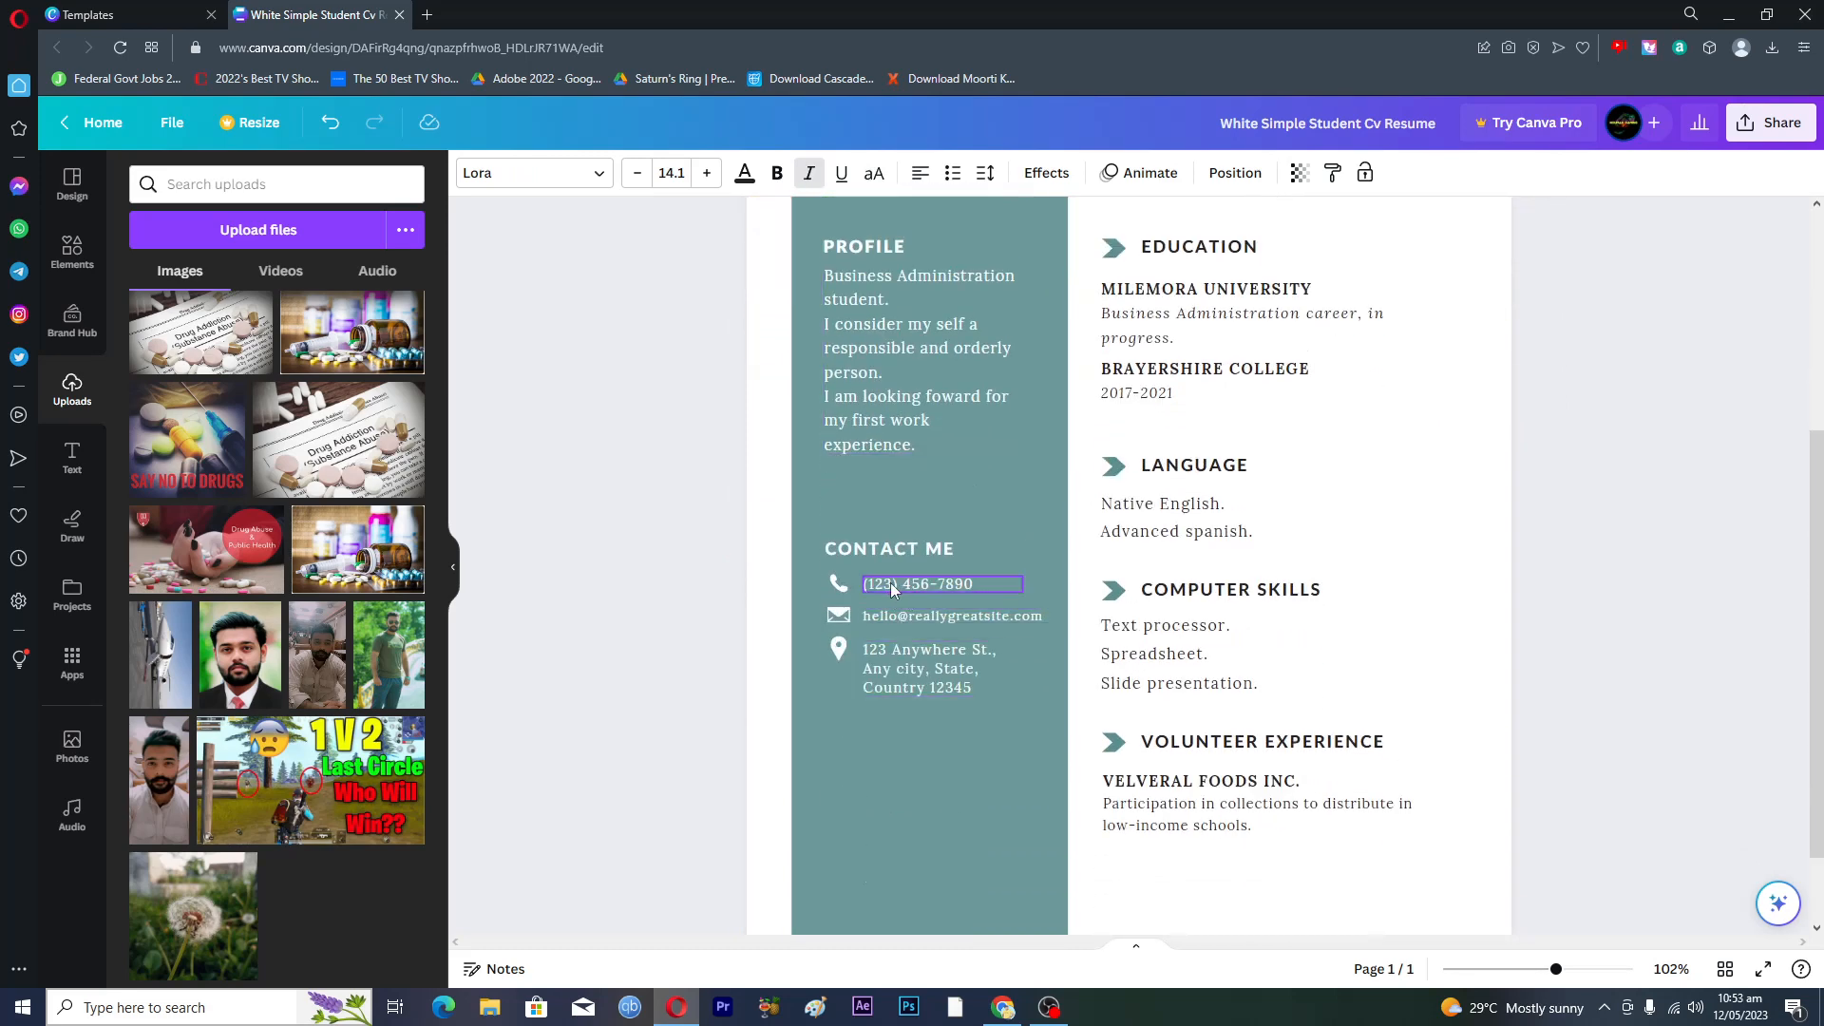
double_click(943, 584)
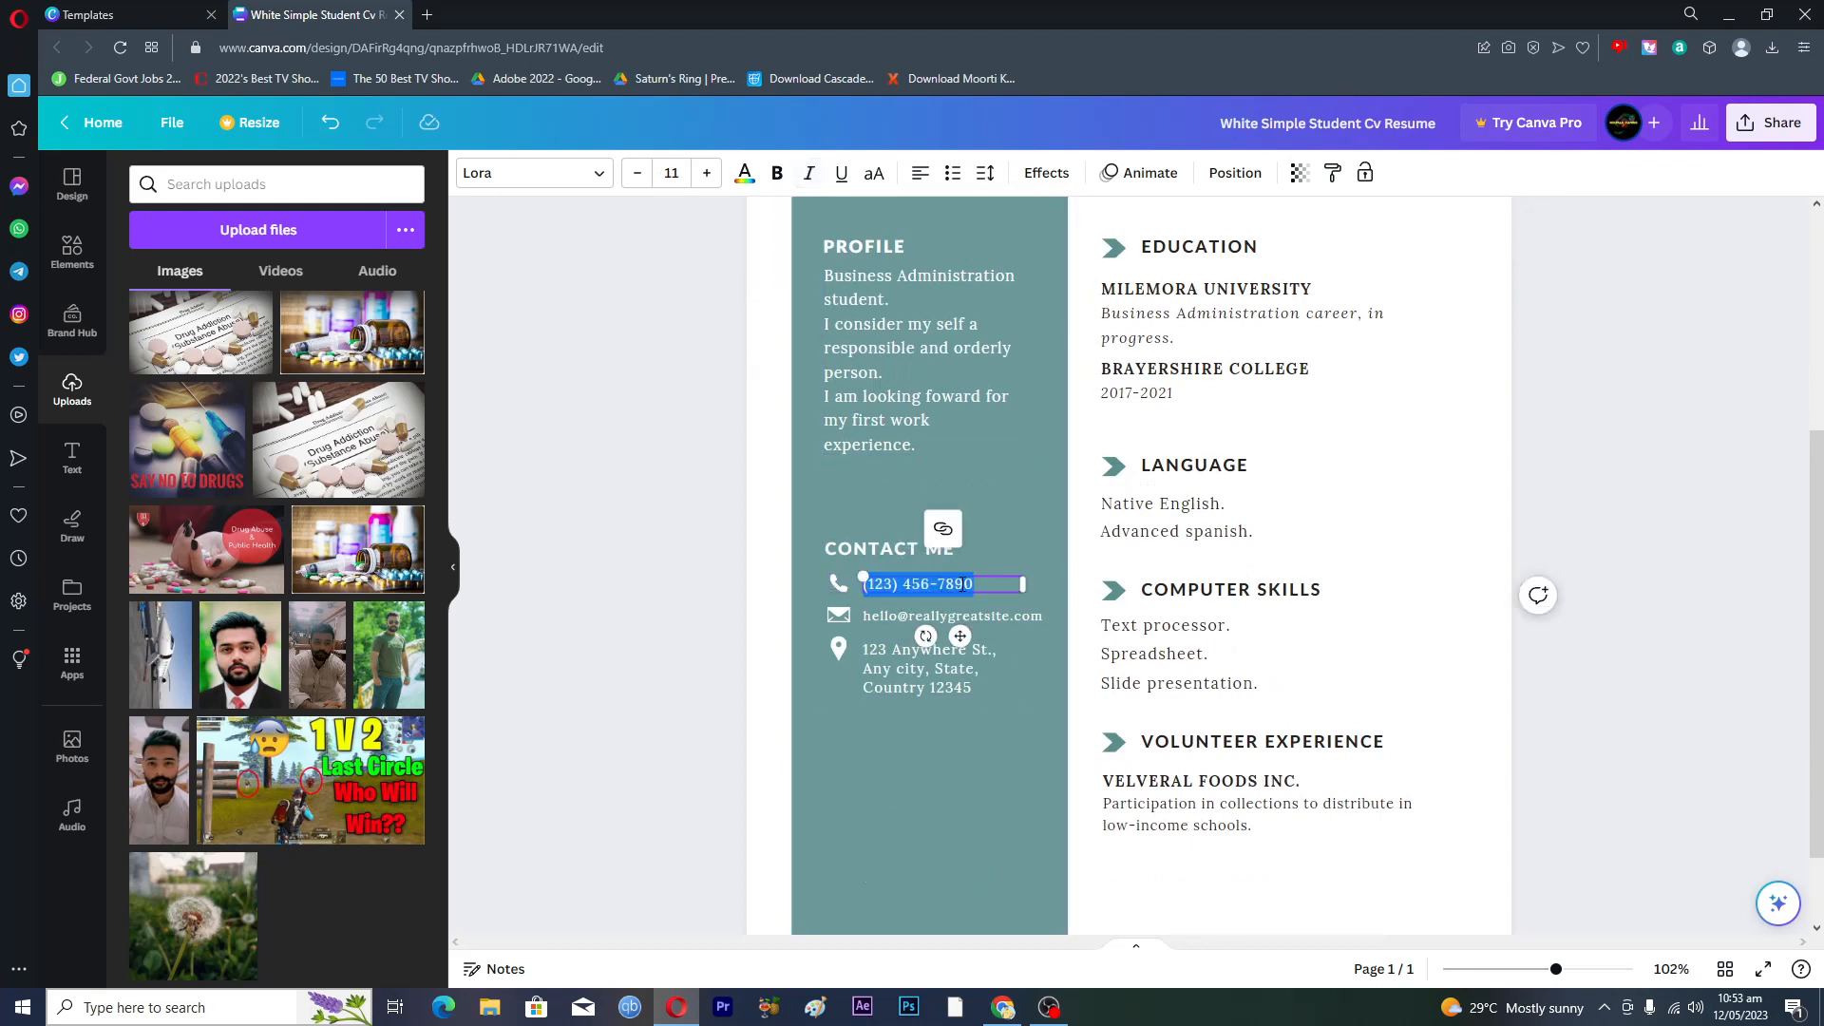
key(BackSpace)
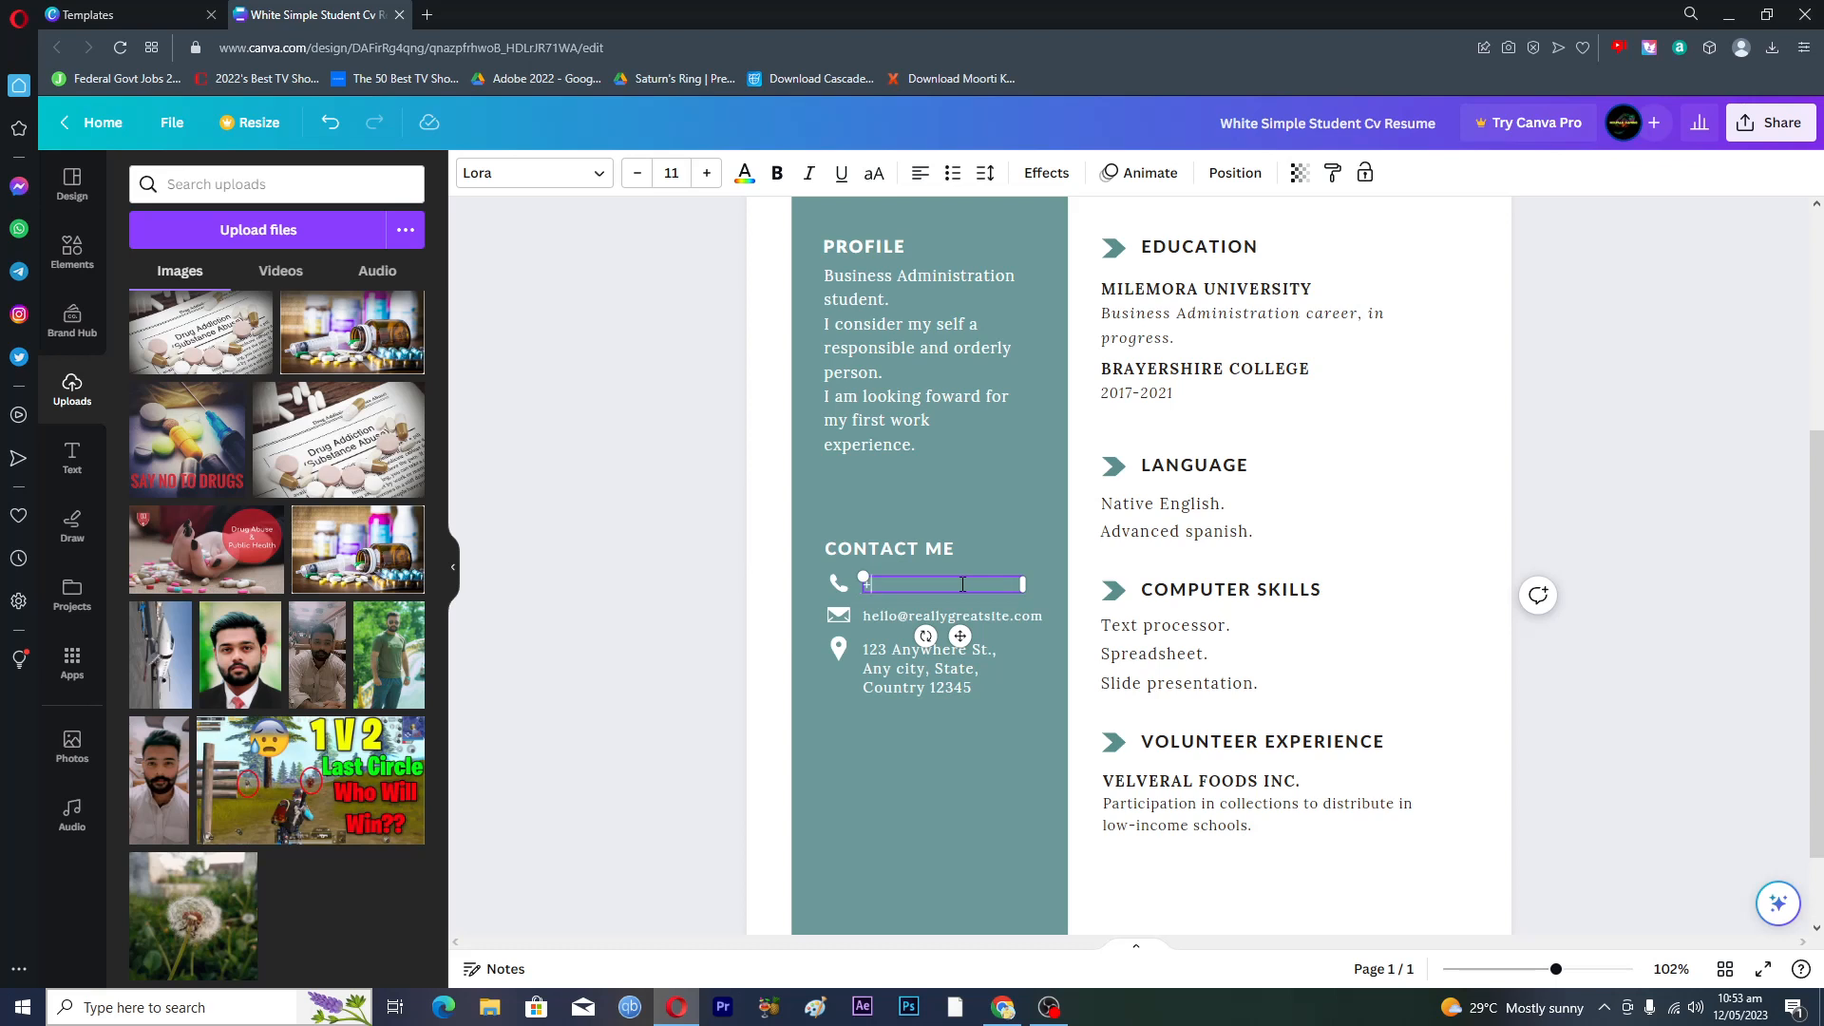
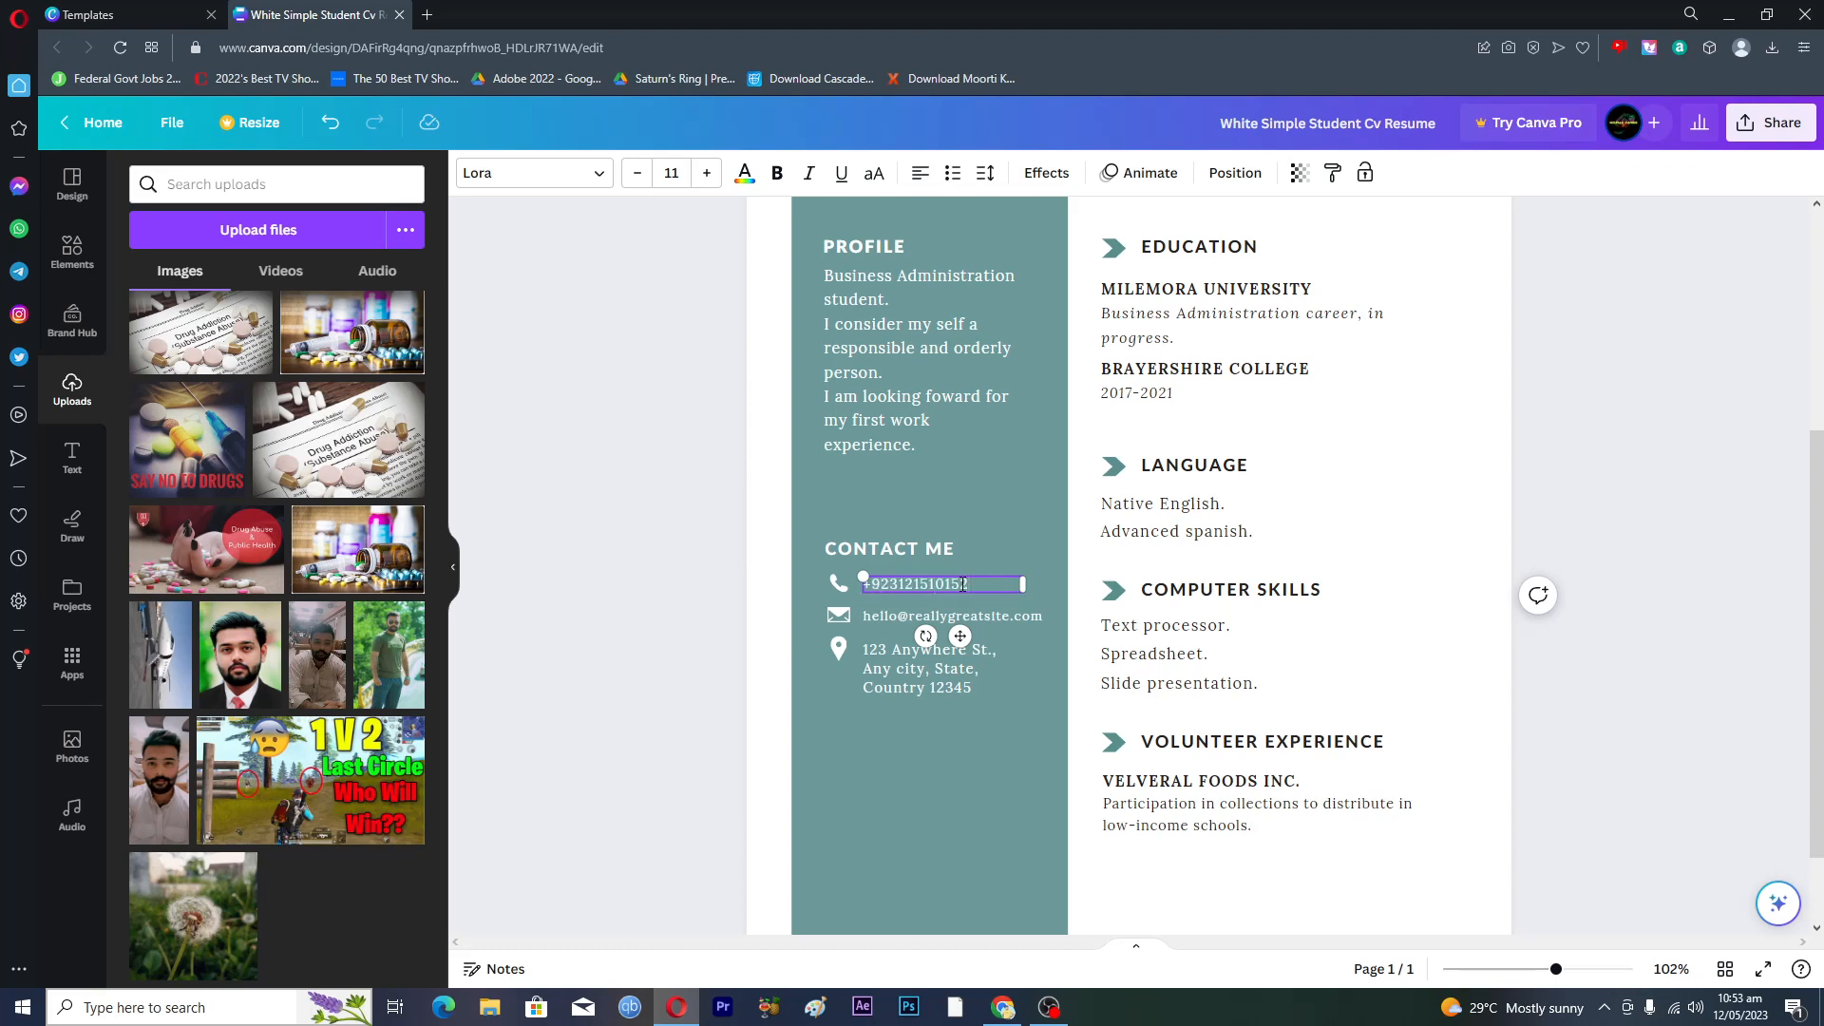
click(892, 613)
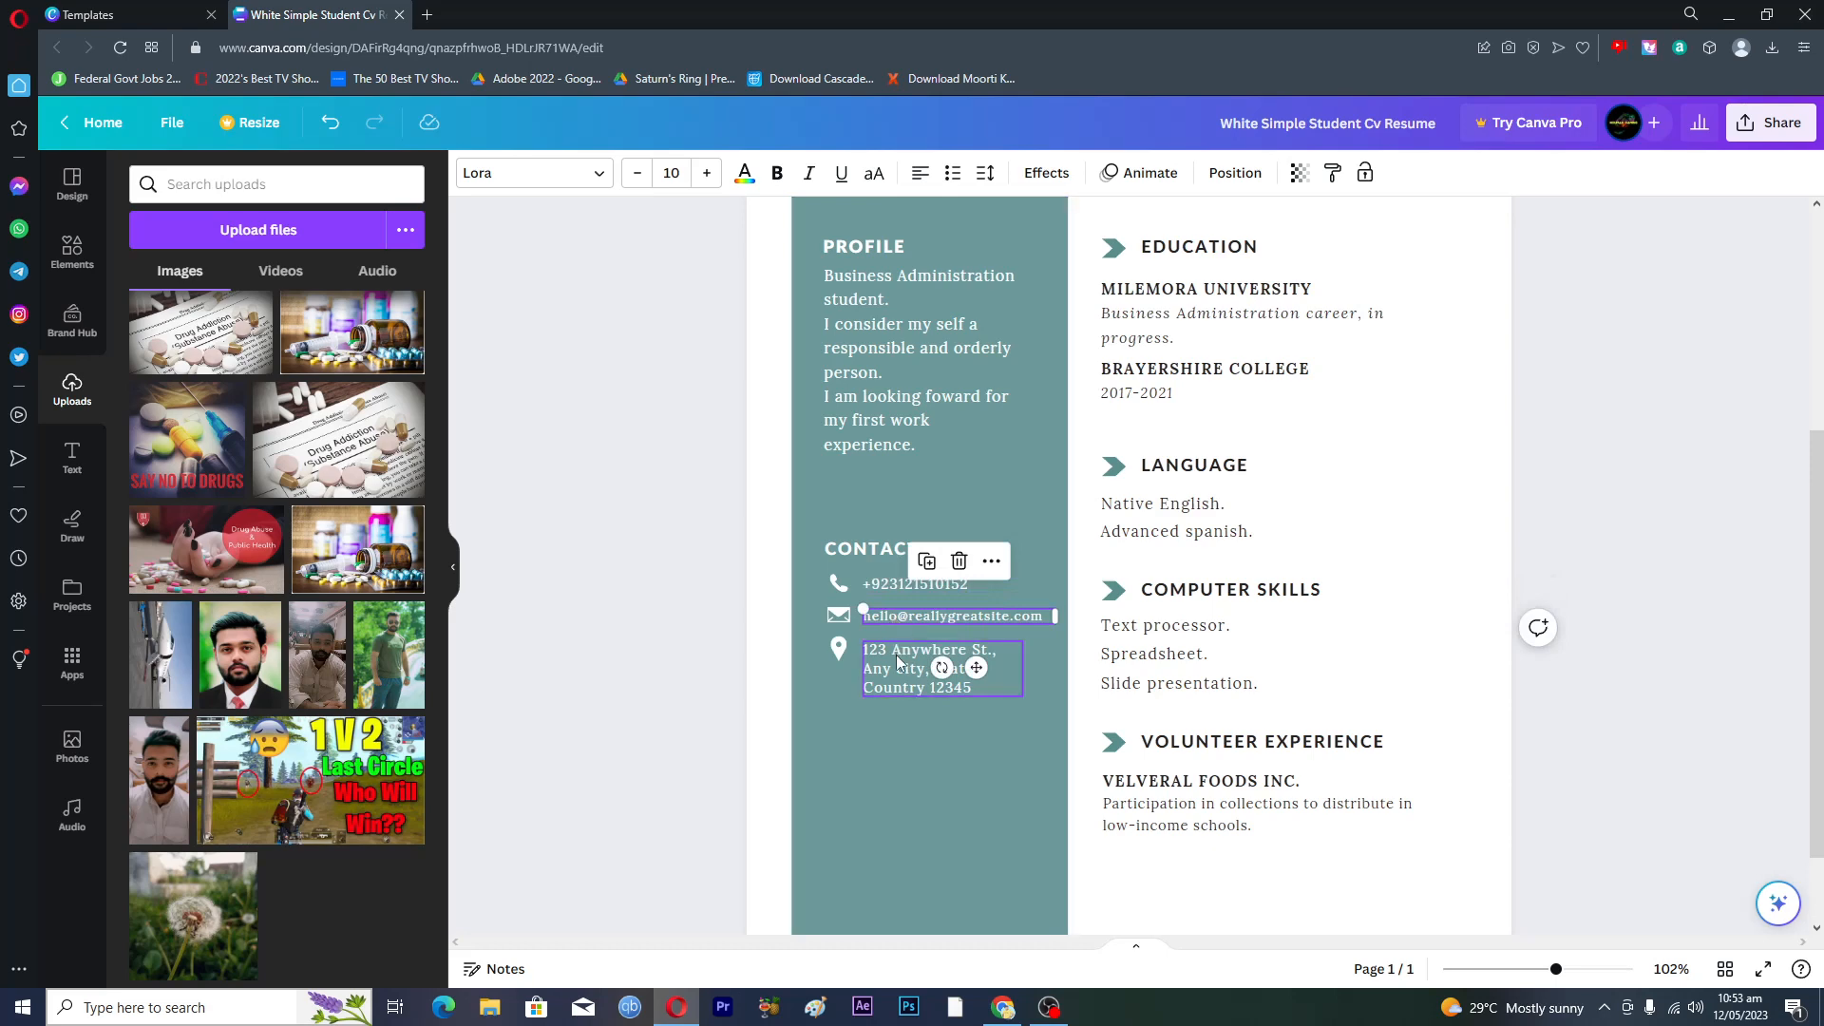
click(897, 654)
scroll(1207, 751, up, 3)
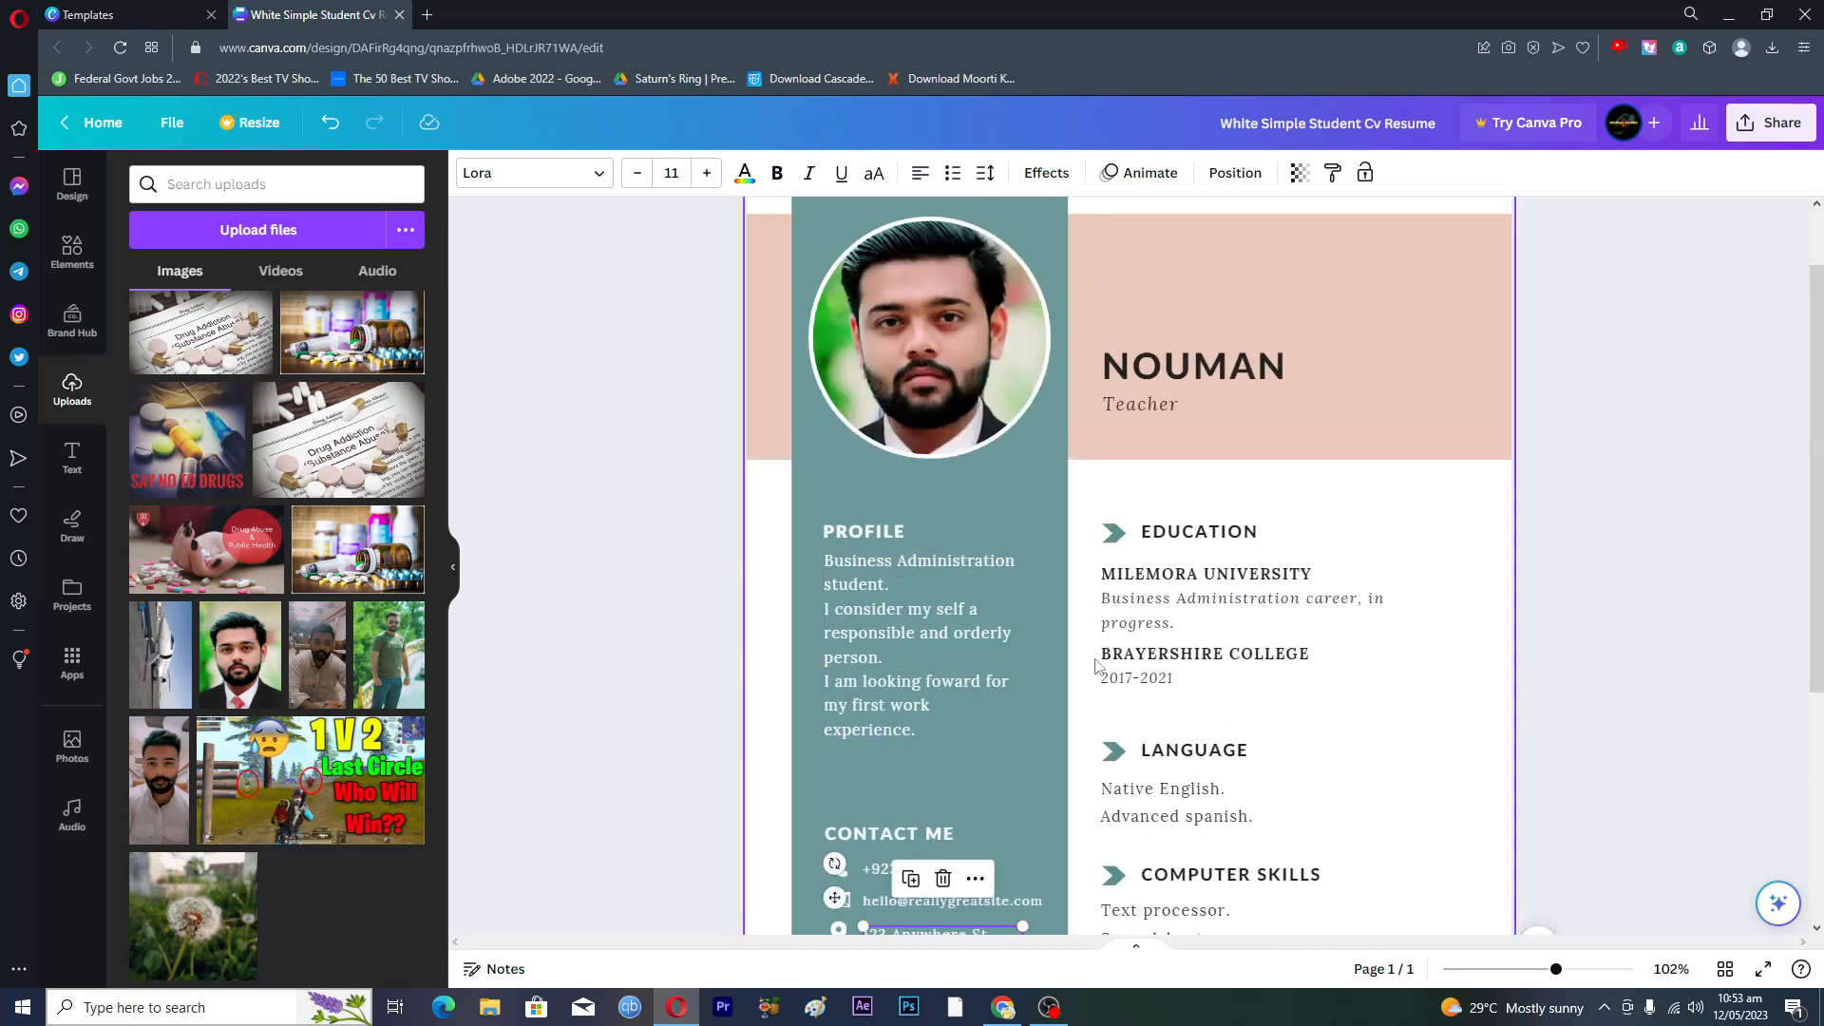
click(429, 15)
- Search the web for chat gpt and open a new ChatGPT chat in its own tab
text(c)
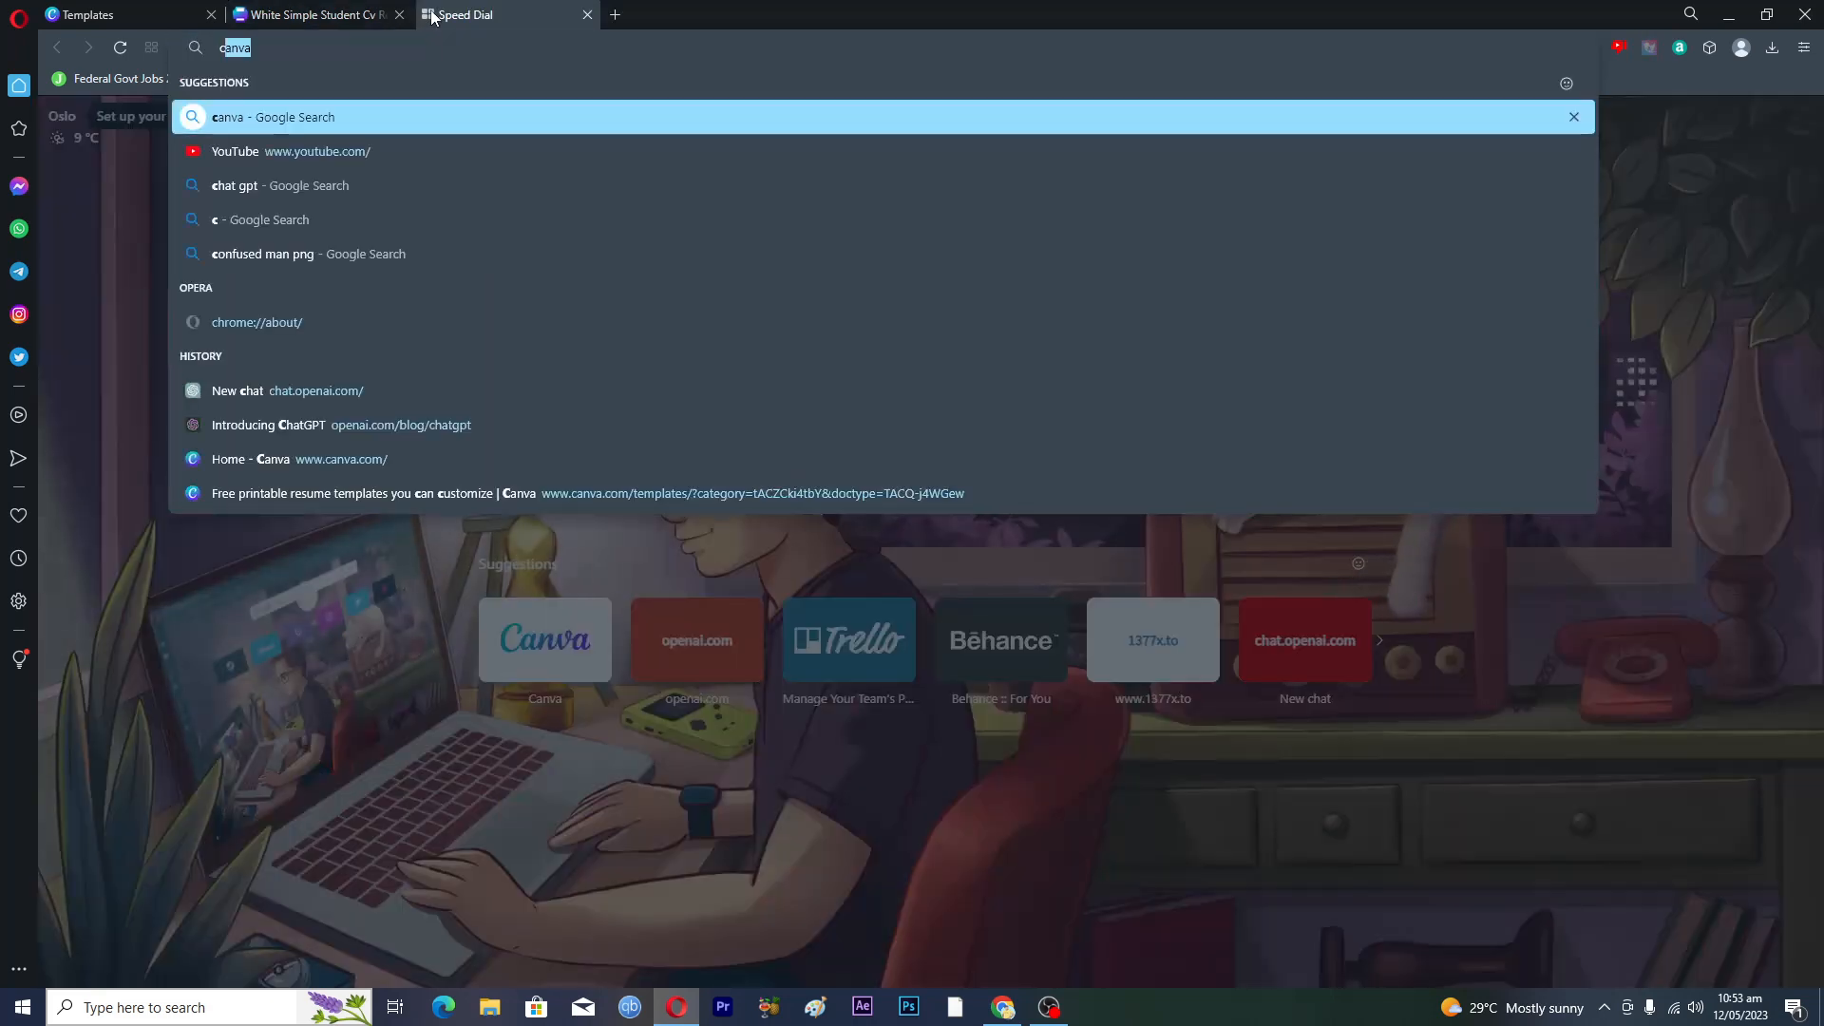
text(hat gpt)
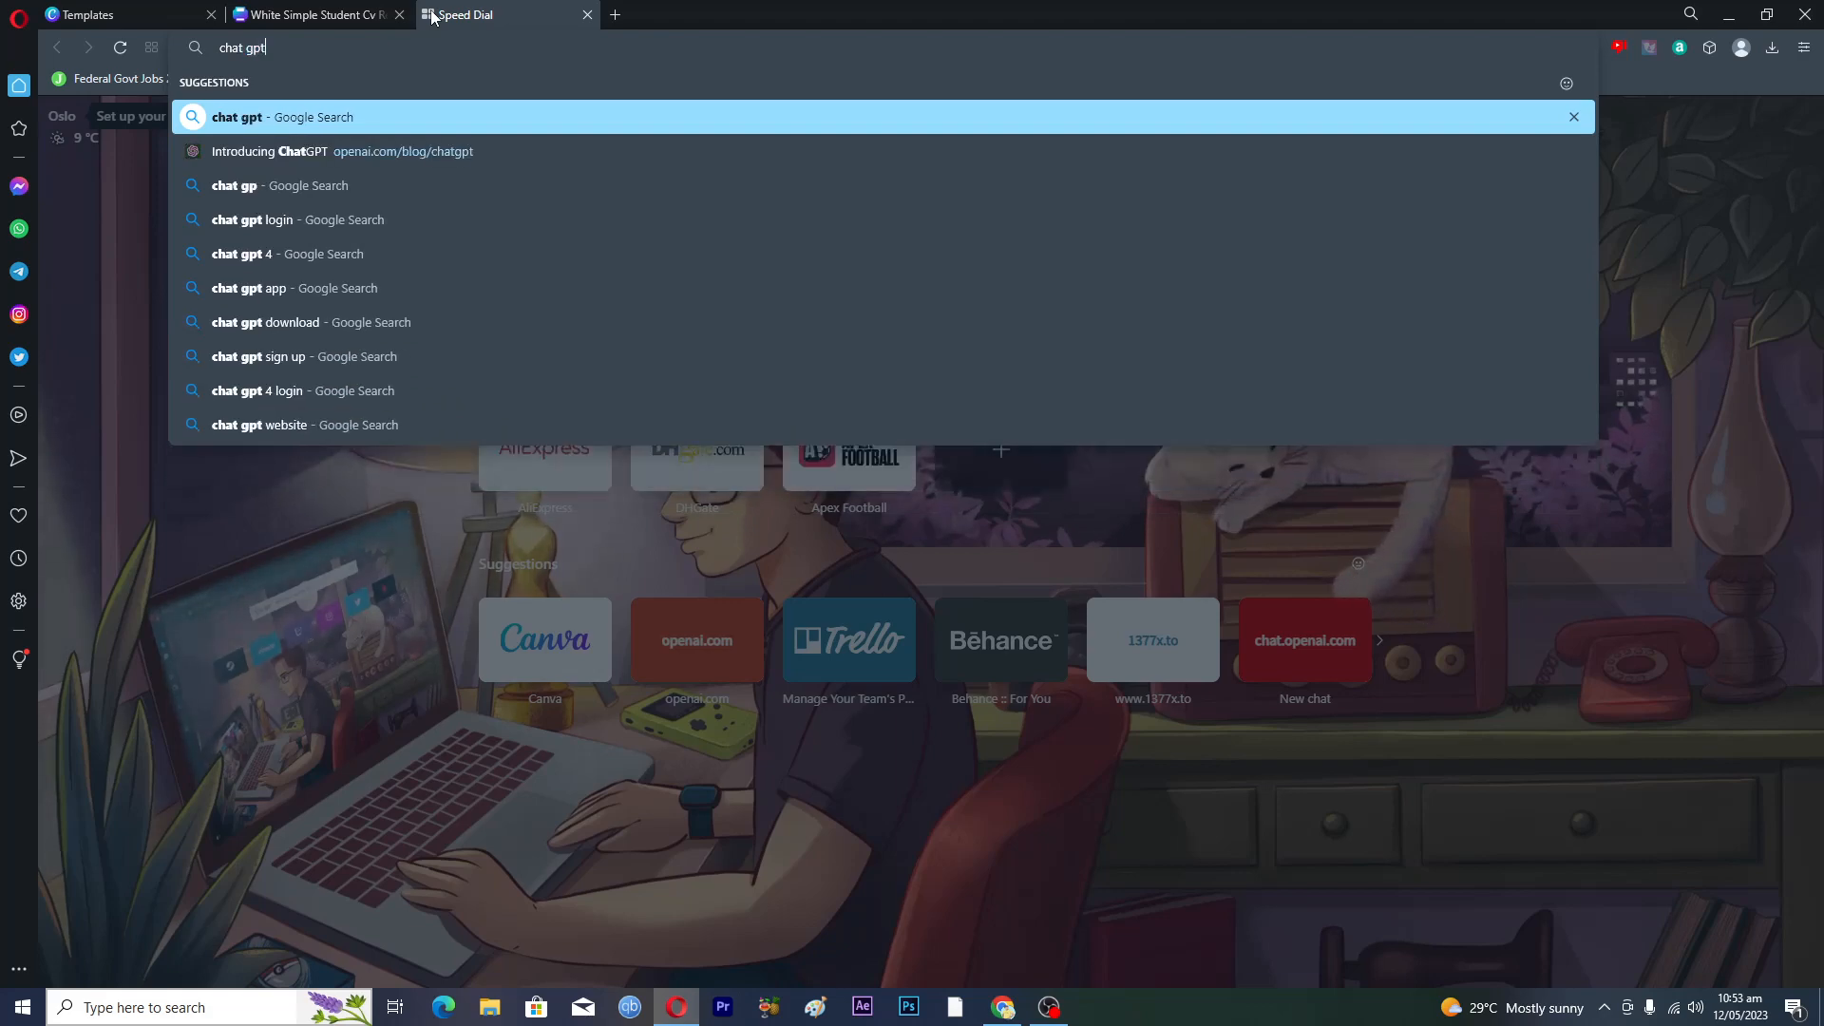
key(Return)
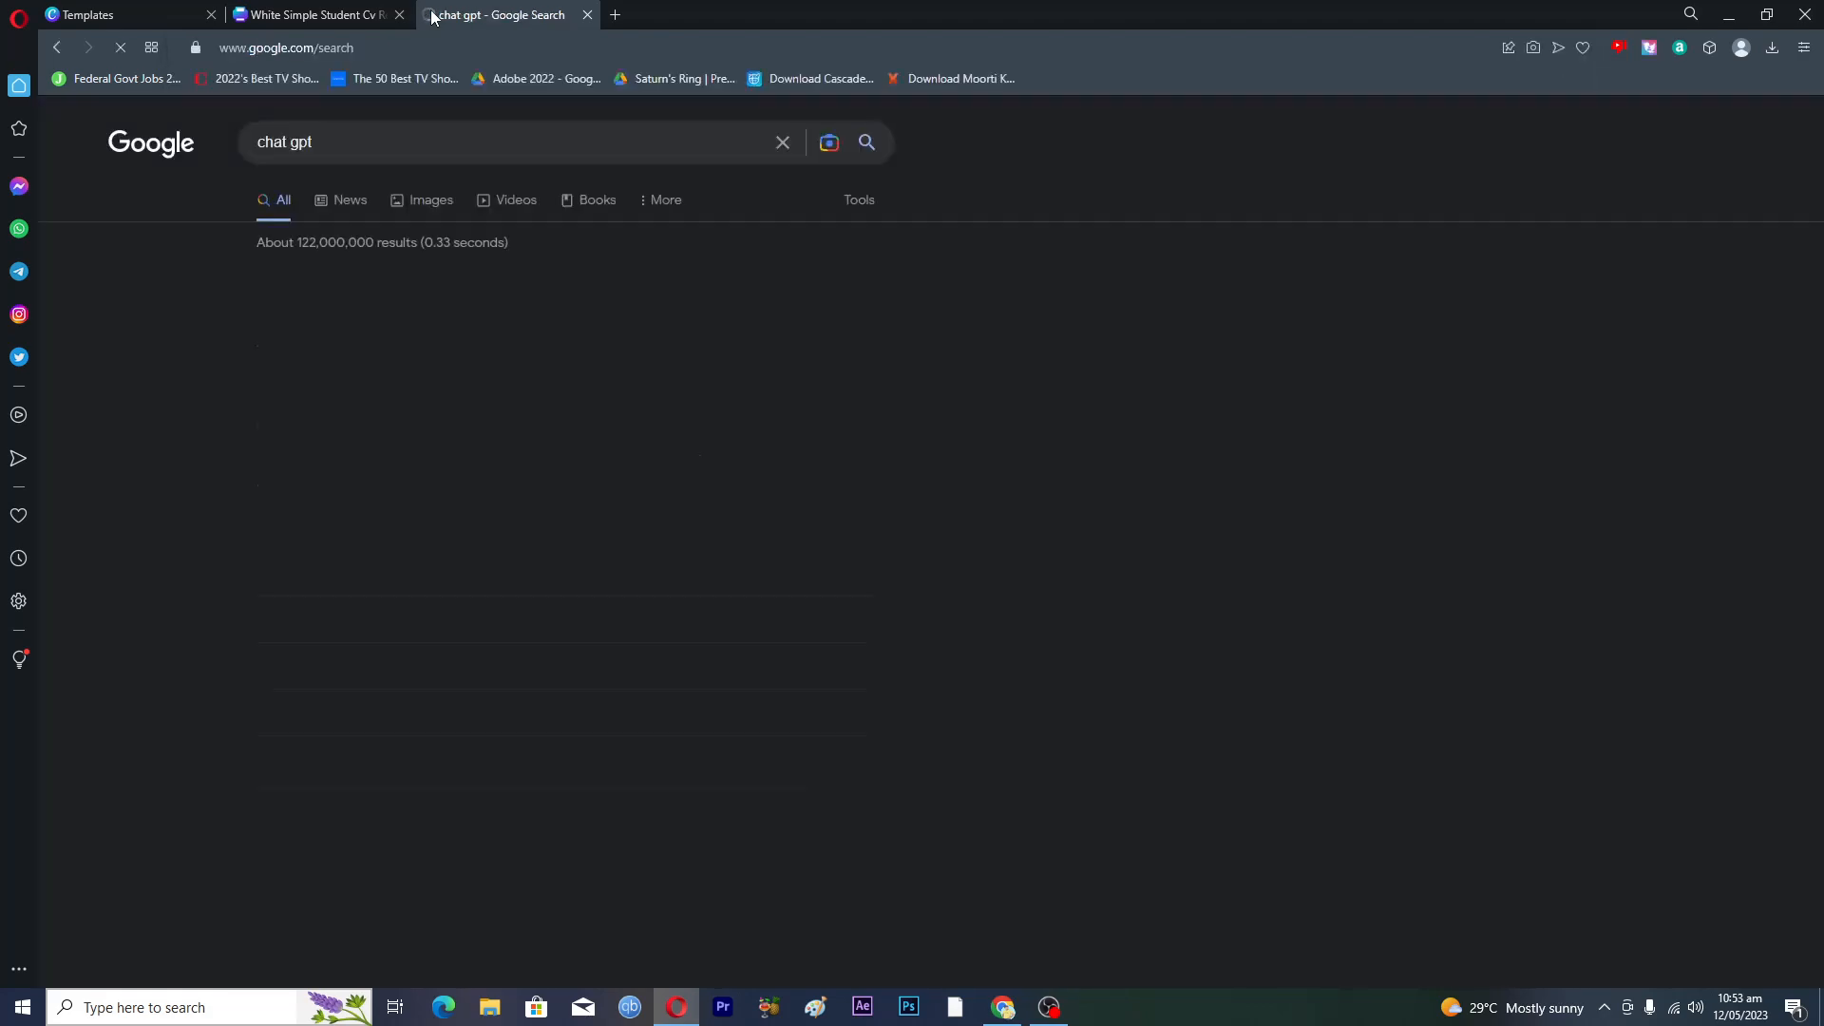
click(368, 325)
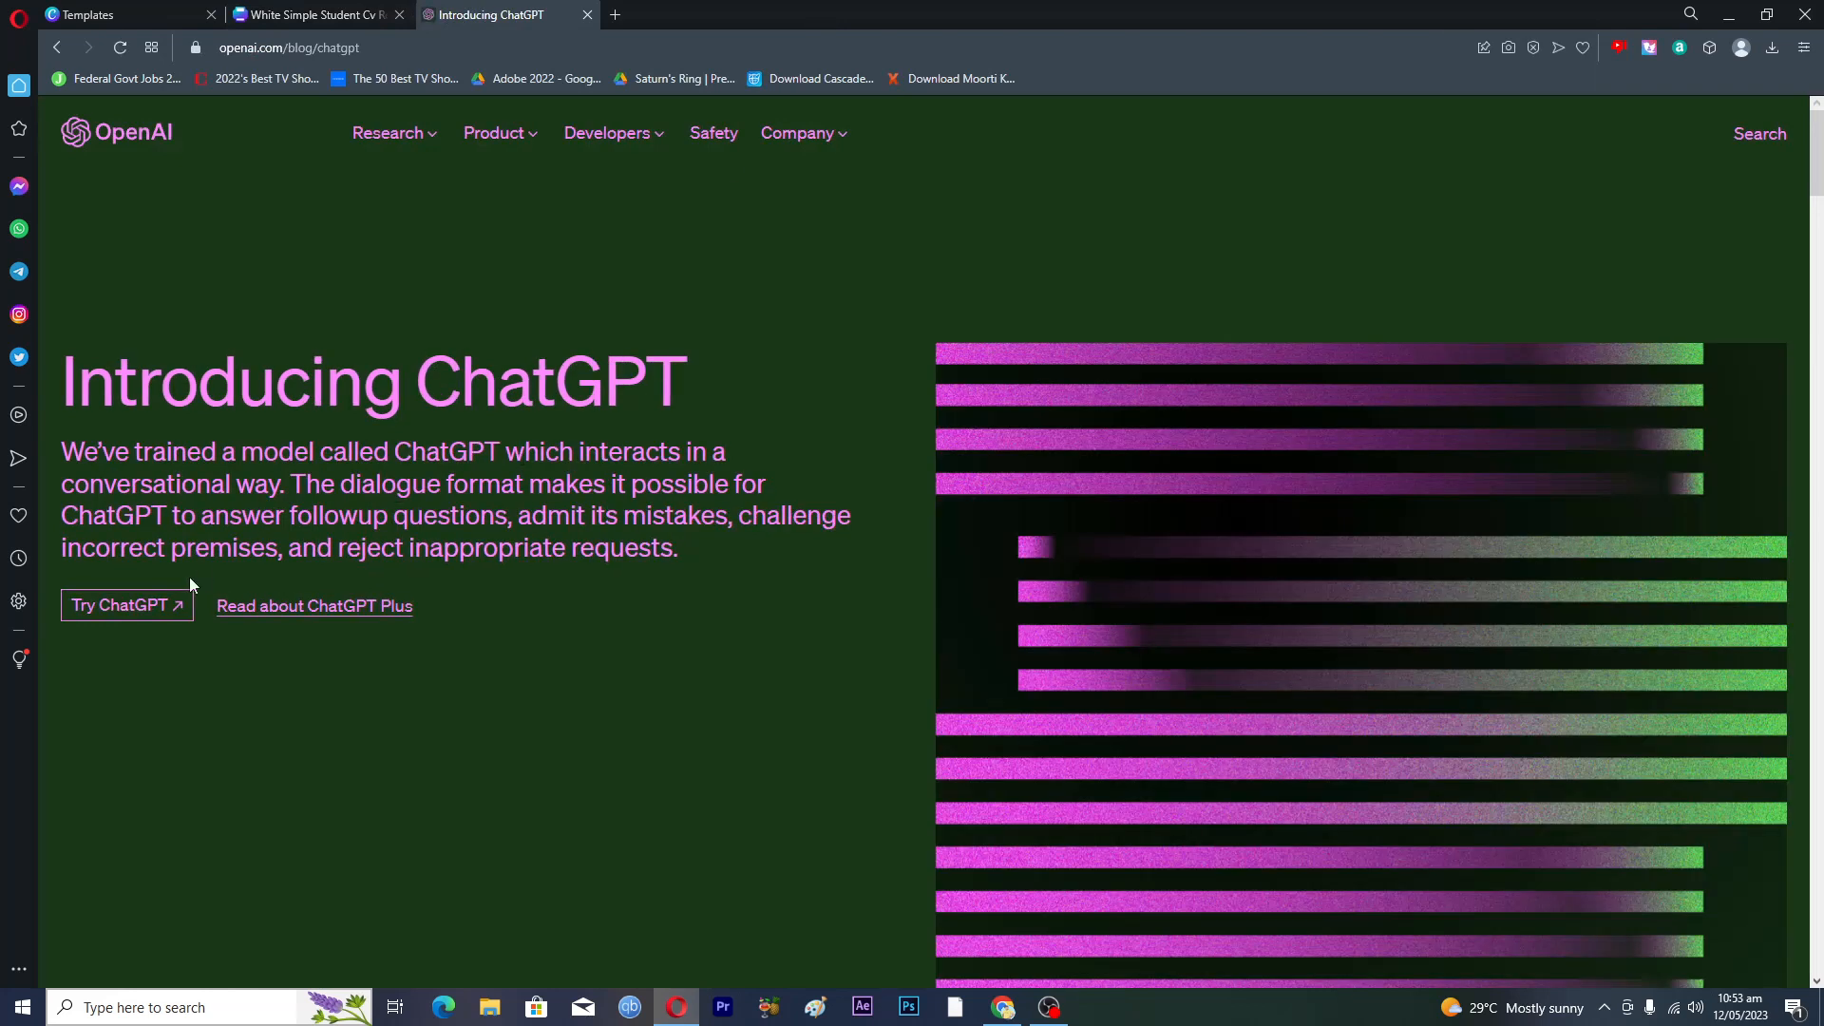
click(138, 607)
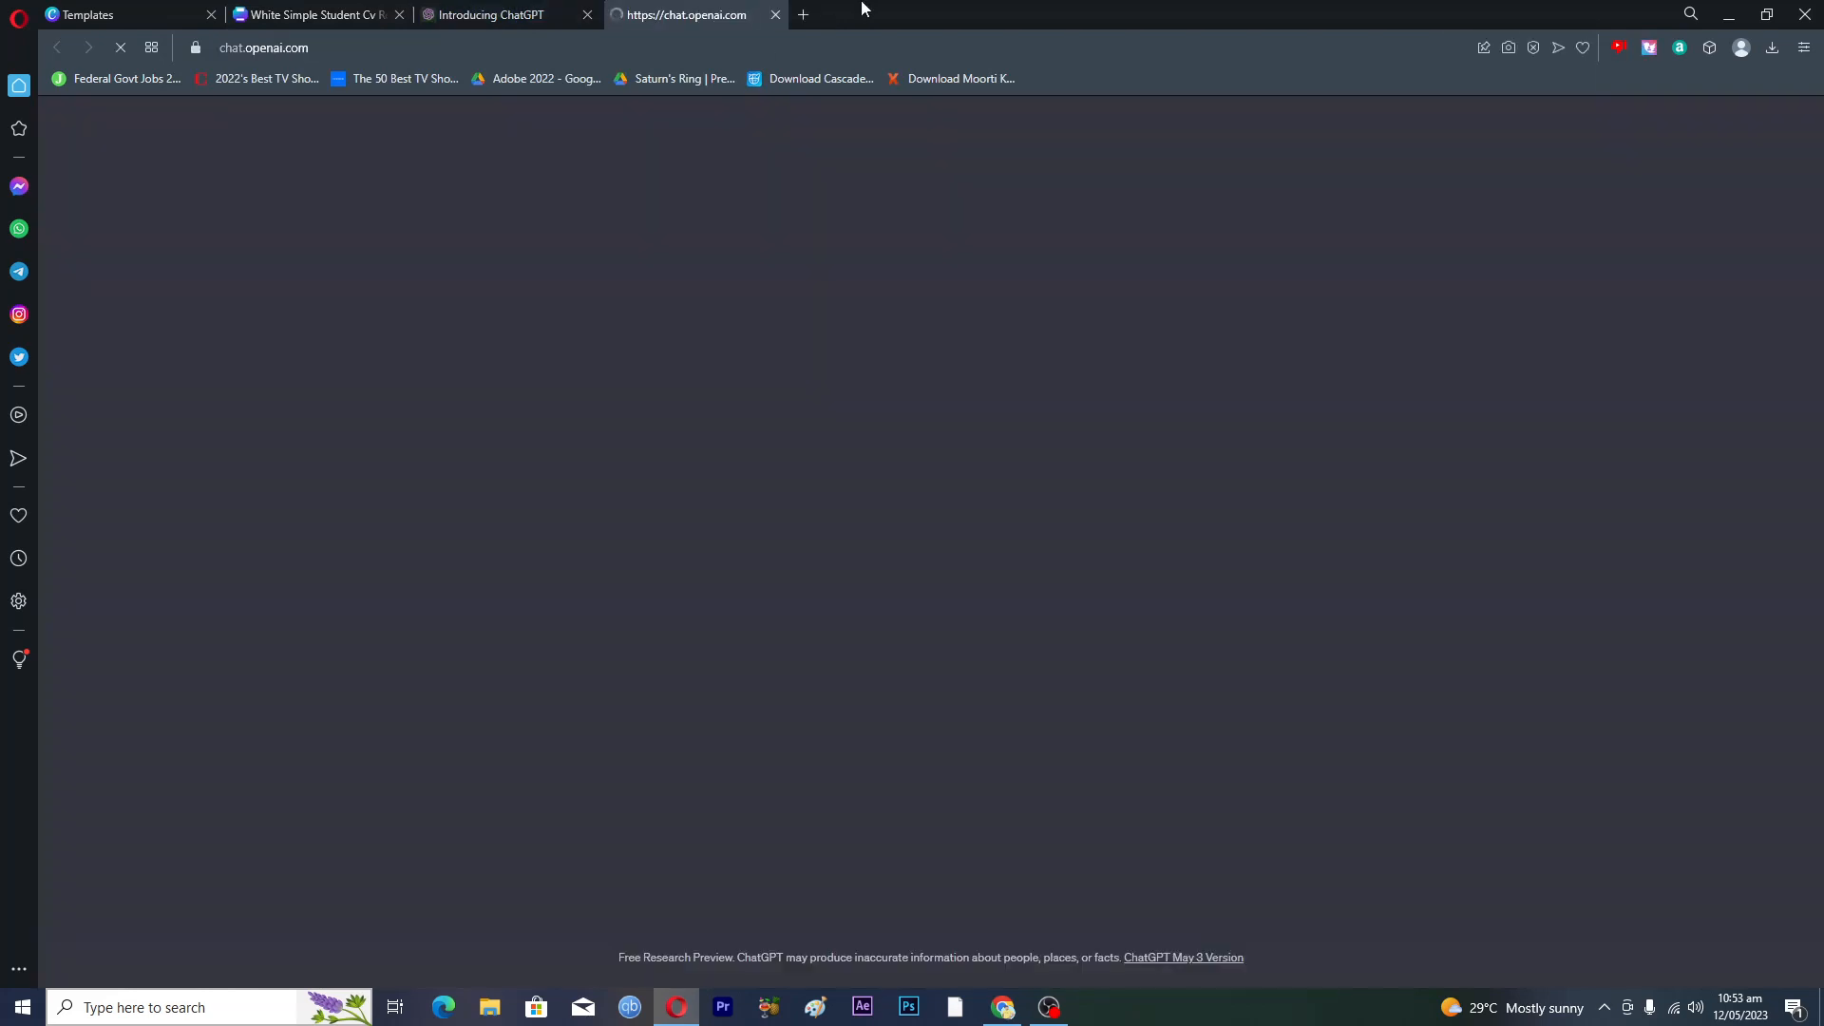
click(302, 15)
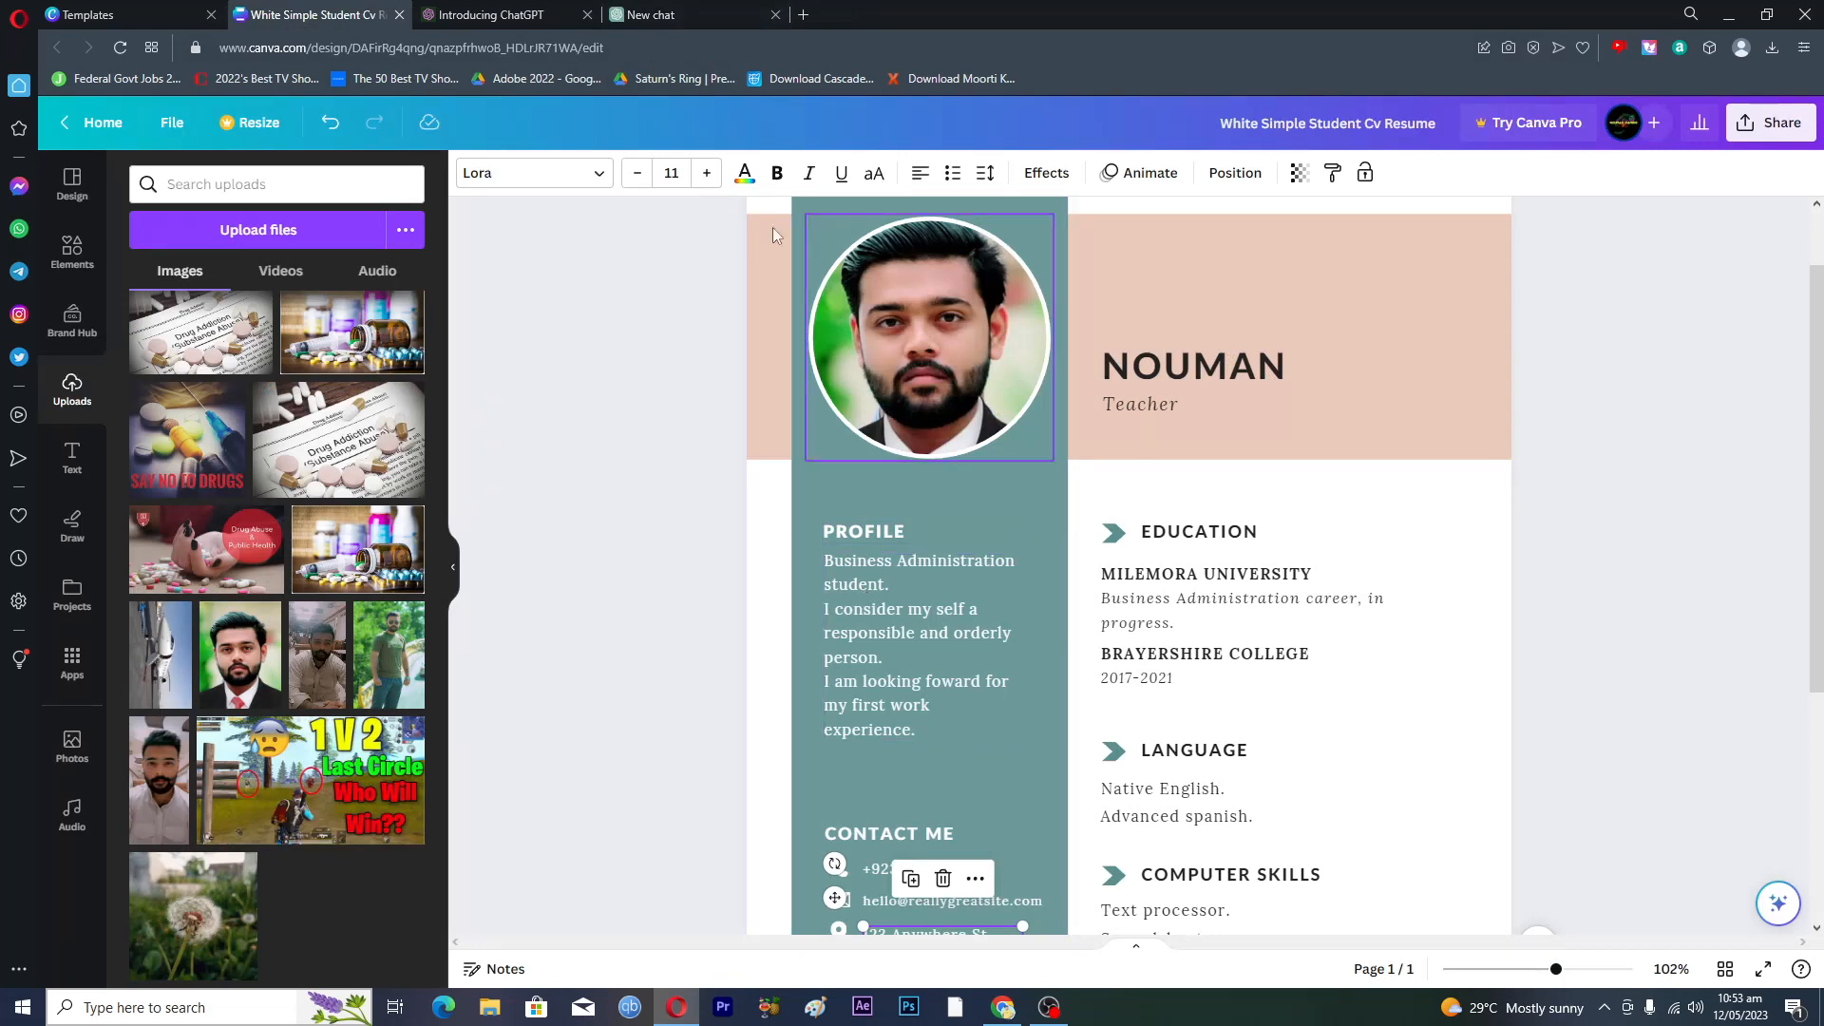
click(677, 15)
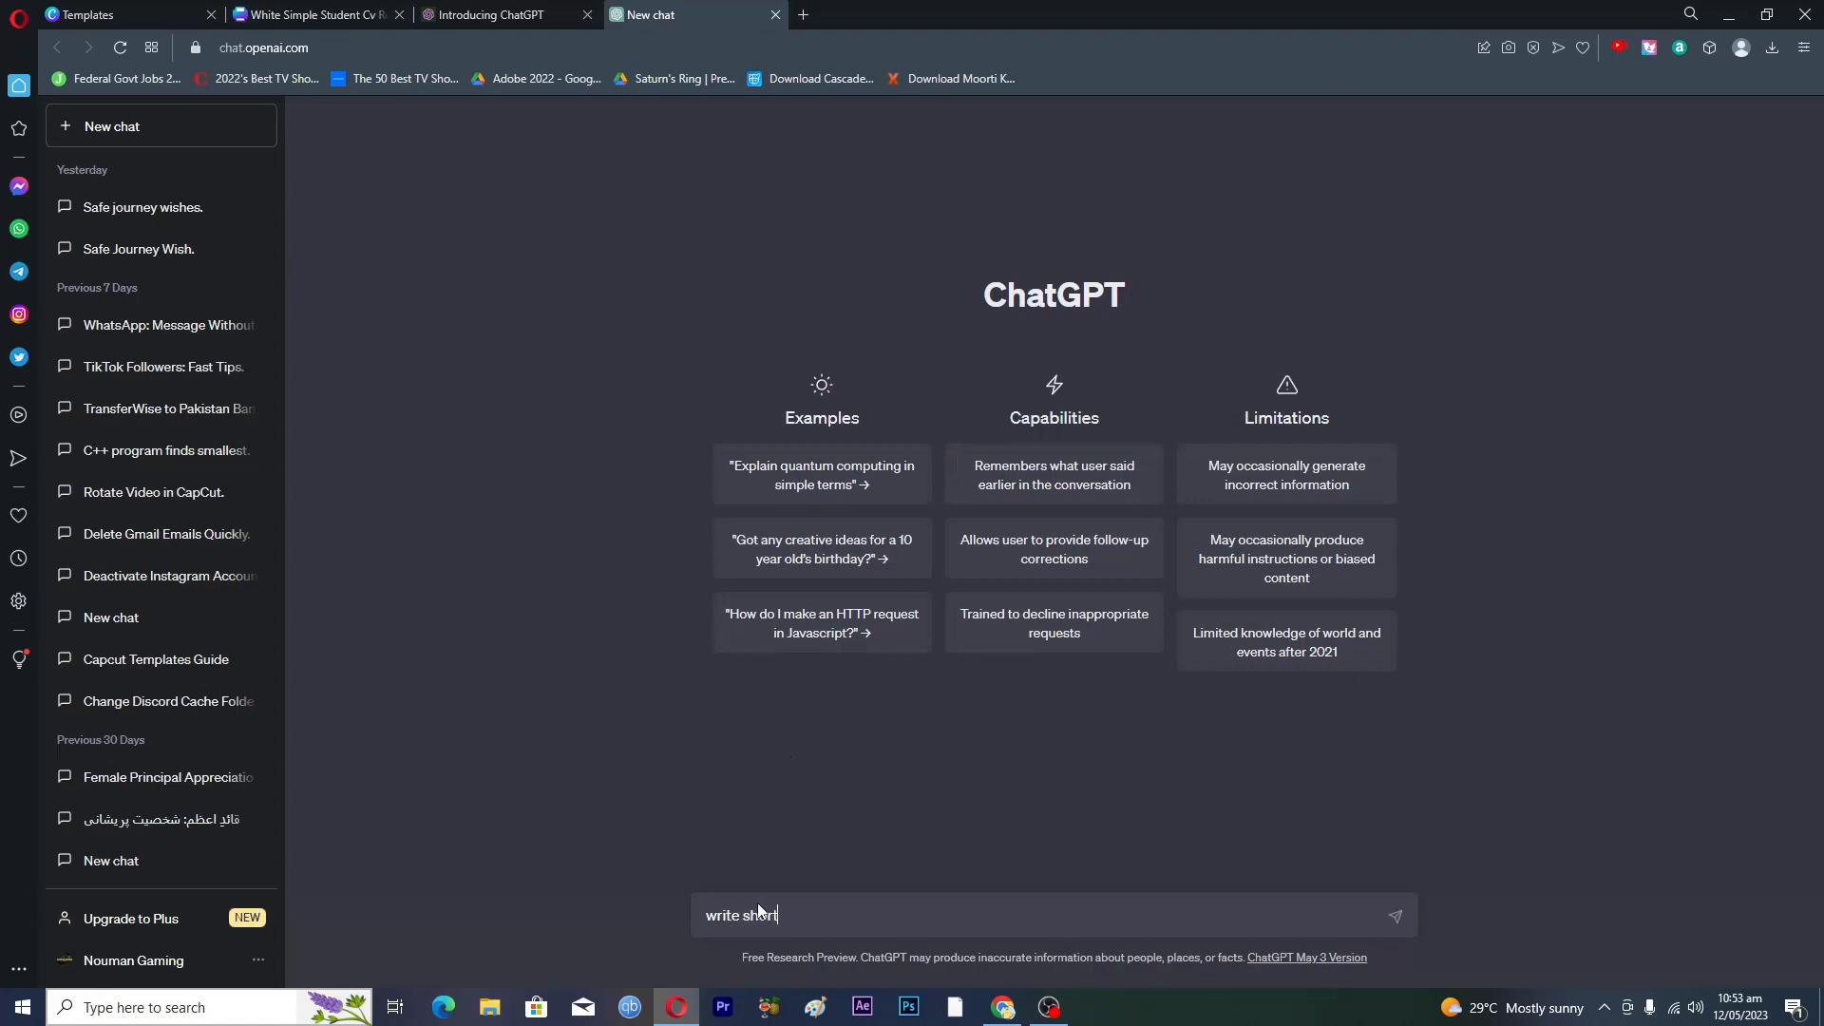
- Ask ChatGPT for a short computer science teacher profile summary for a resume and select its first paragraph
text(ile su)
key(BackSpace)
key(BackSpace)
text(summ)
text(ary)
text( about t)
text(eac)
text(her f)
key(BackSpace)
key(BackSpace)
key(BackSpace)
key(BackSpace)
key(BackSpace)
key(BackSpace)
key(BackSpace)
key(BackSpace)
key(BackSpace)
text(computer scienc)
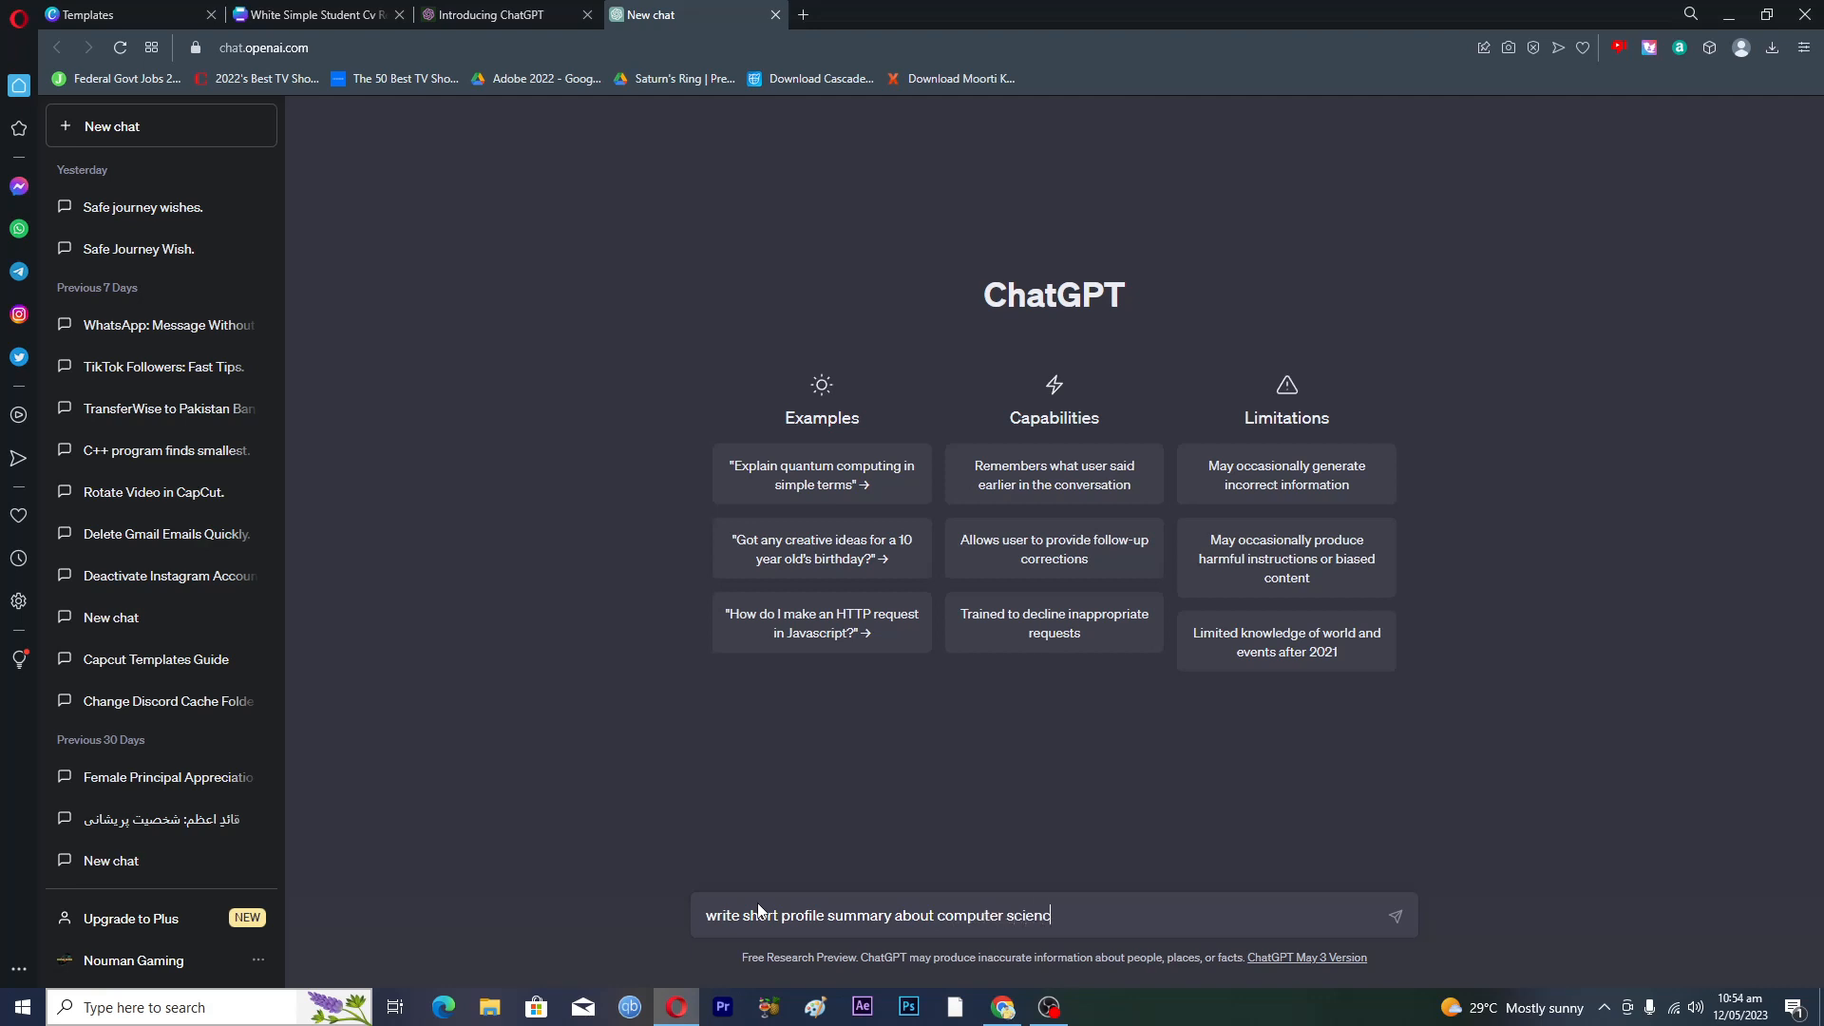
text(e teacher for resume\)
key(Return)
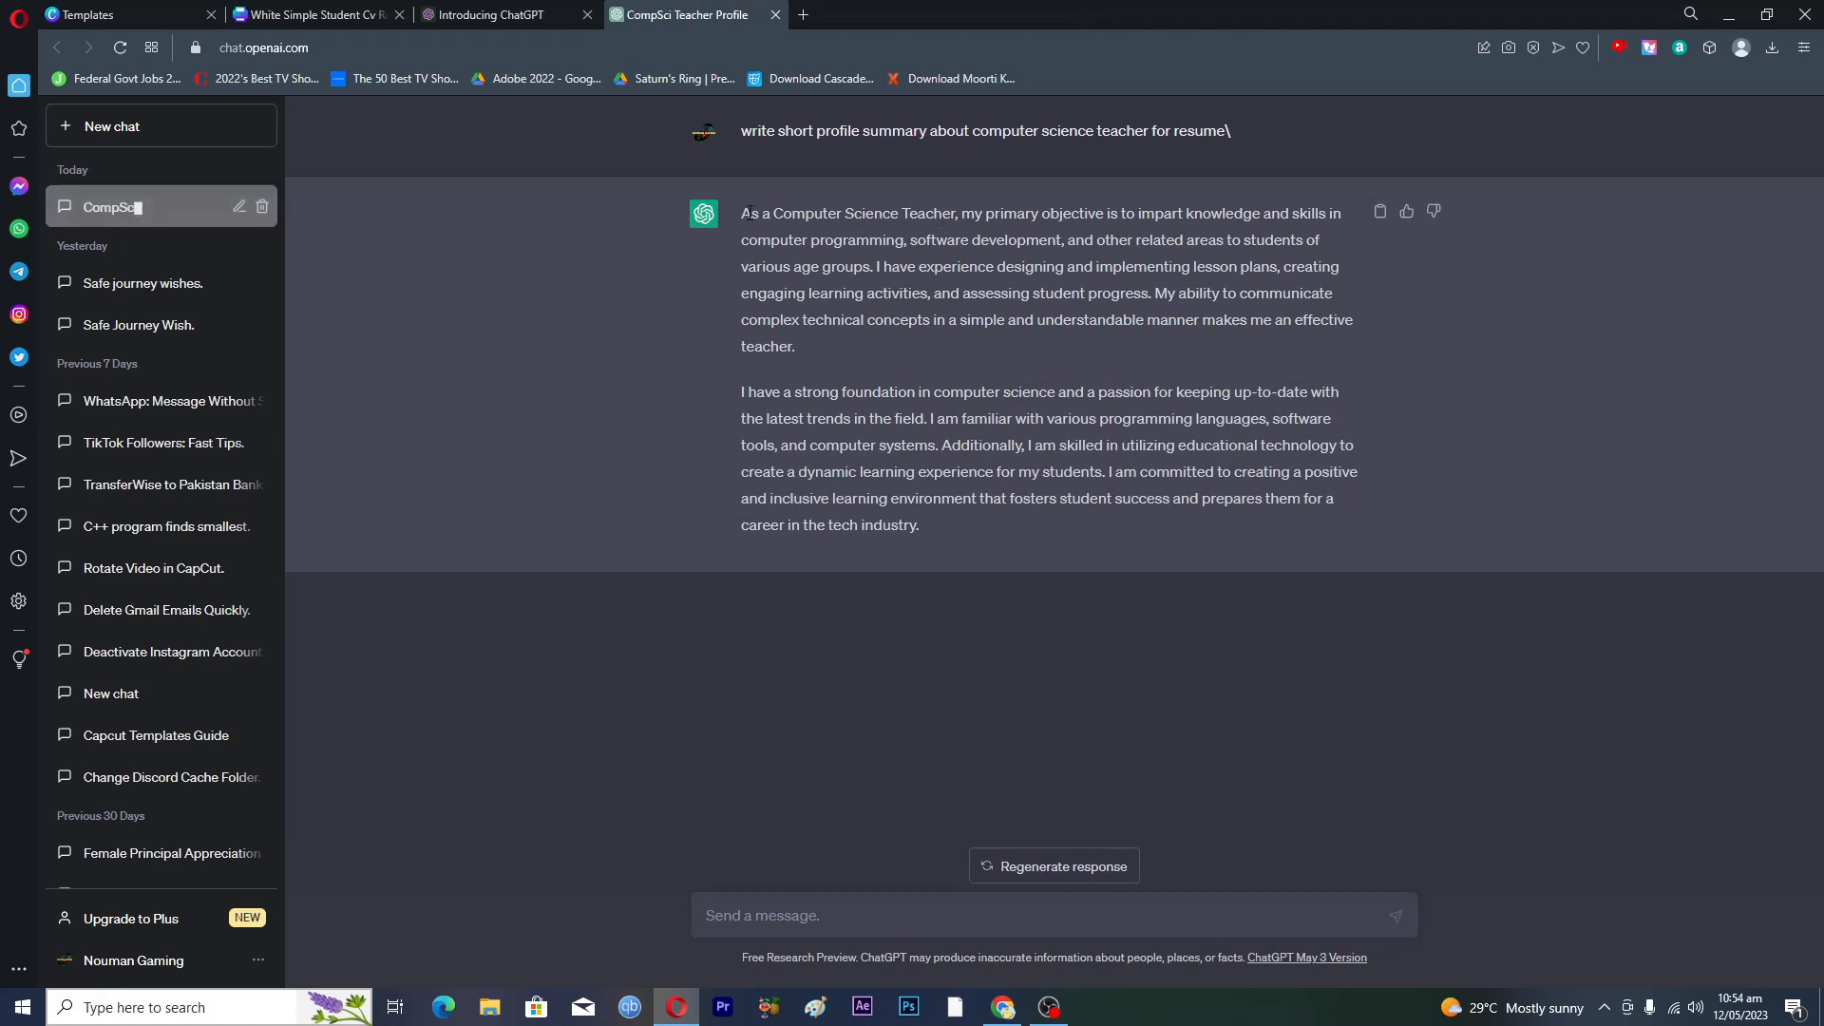
drag(741, 211, 799, 361)
key(ctrl+c)
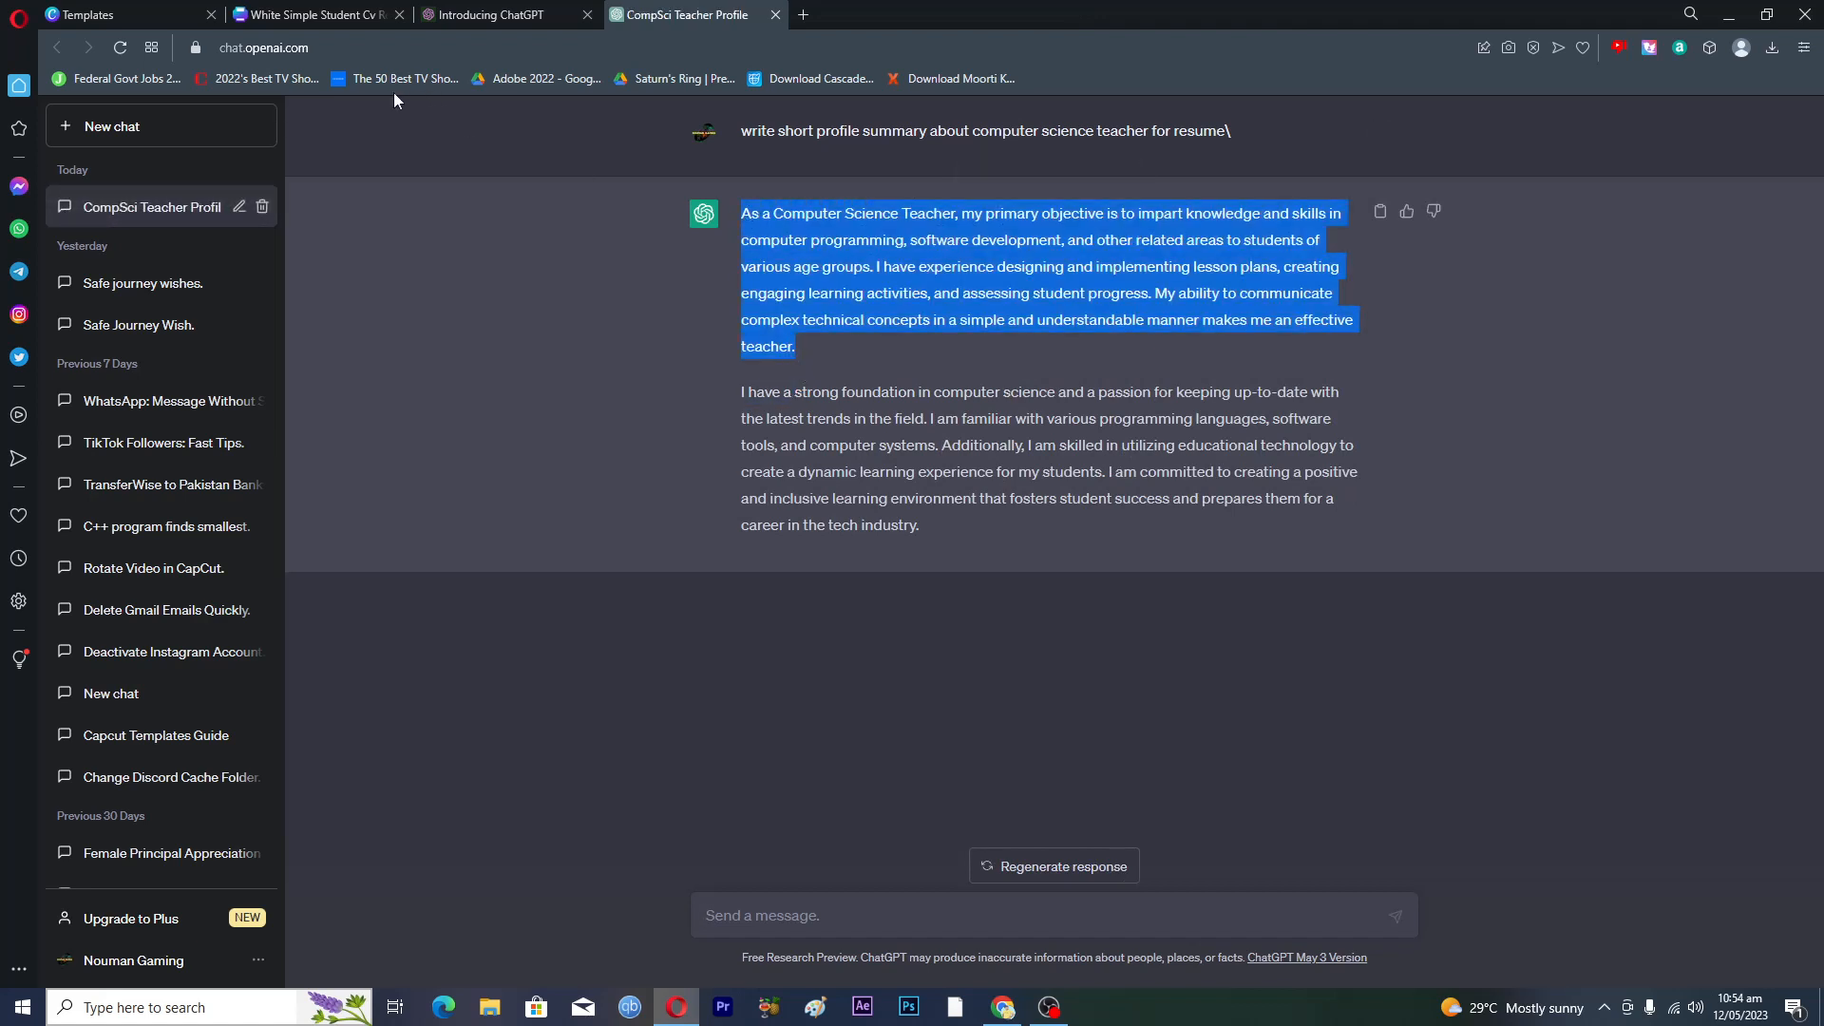
click(309, 15)
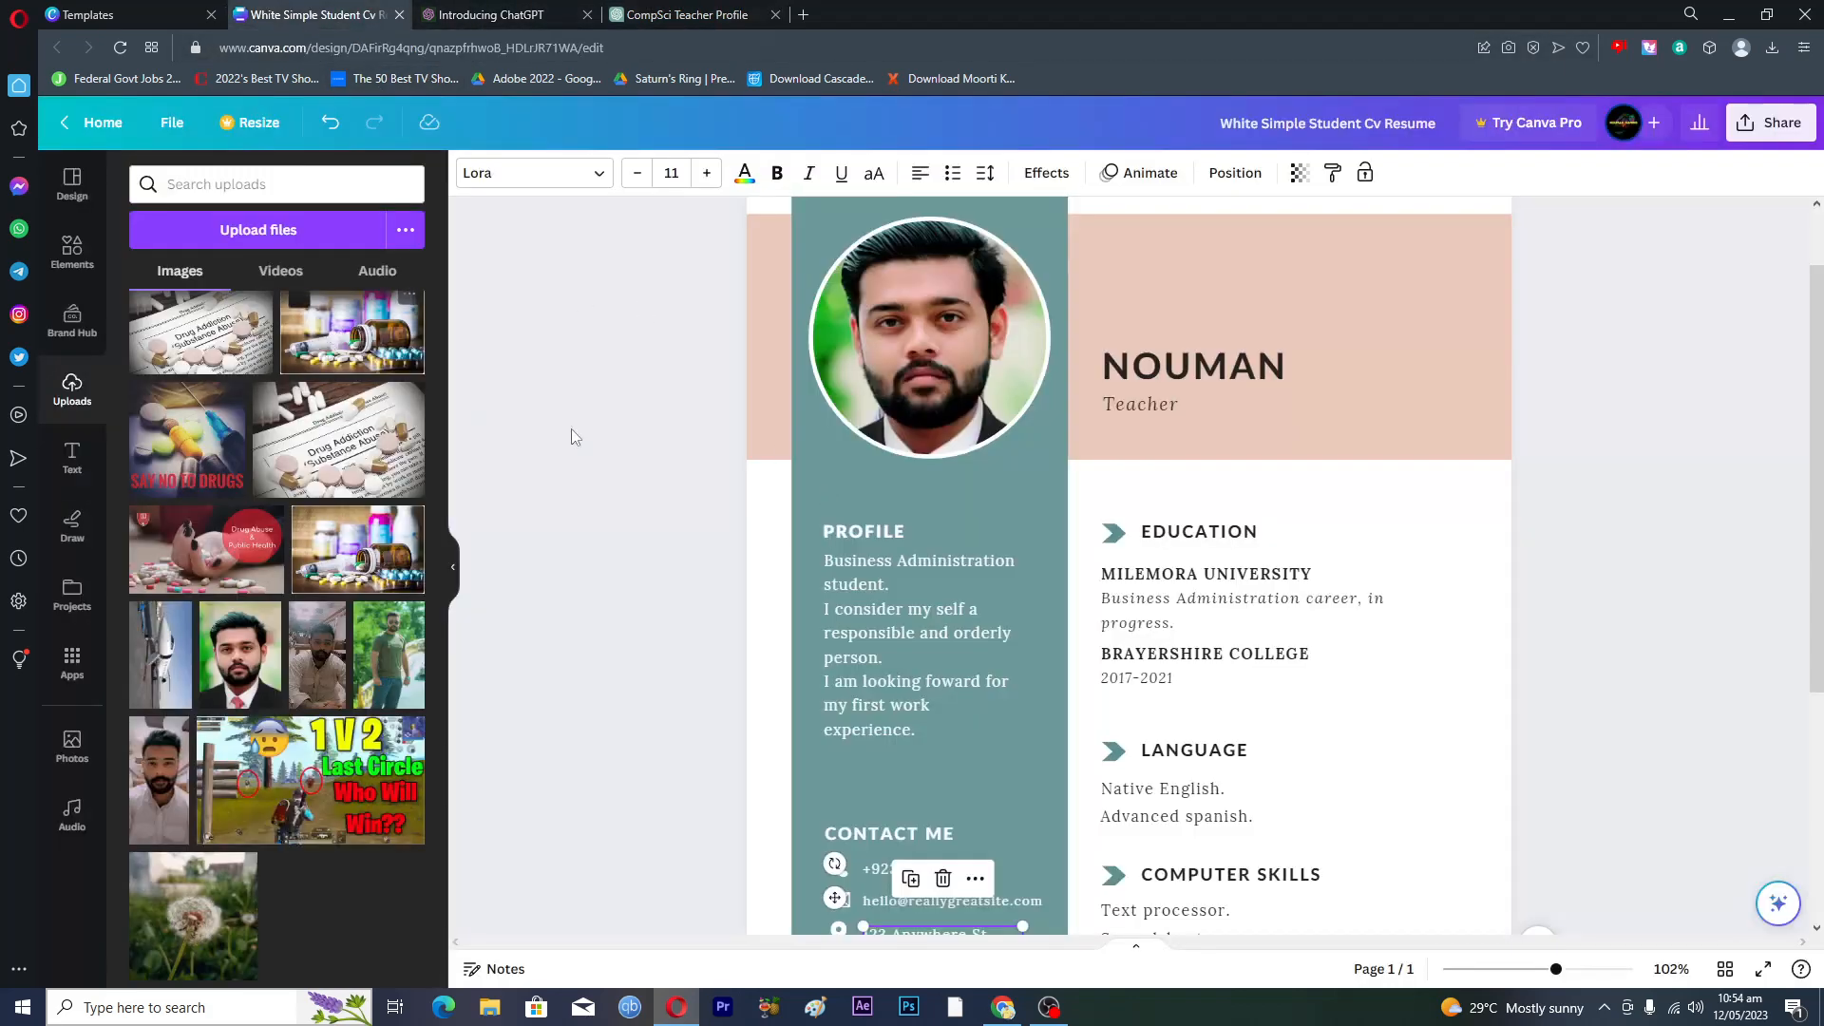
- Replace the Profile text with the copied ChatGPT summary
click(861, 654)
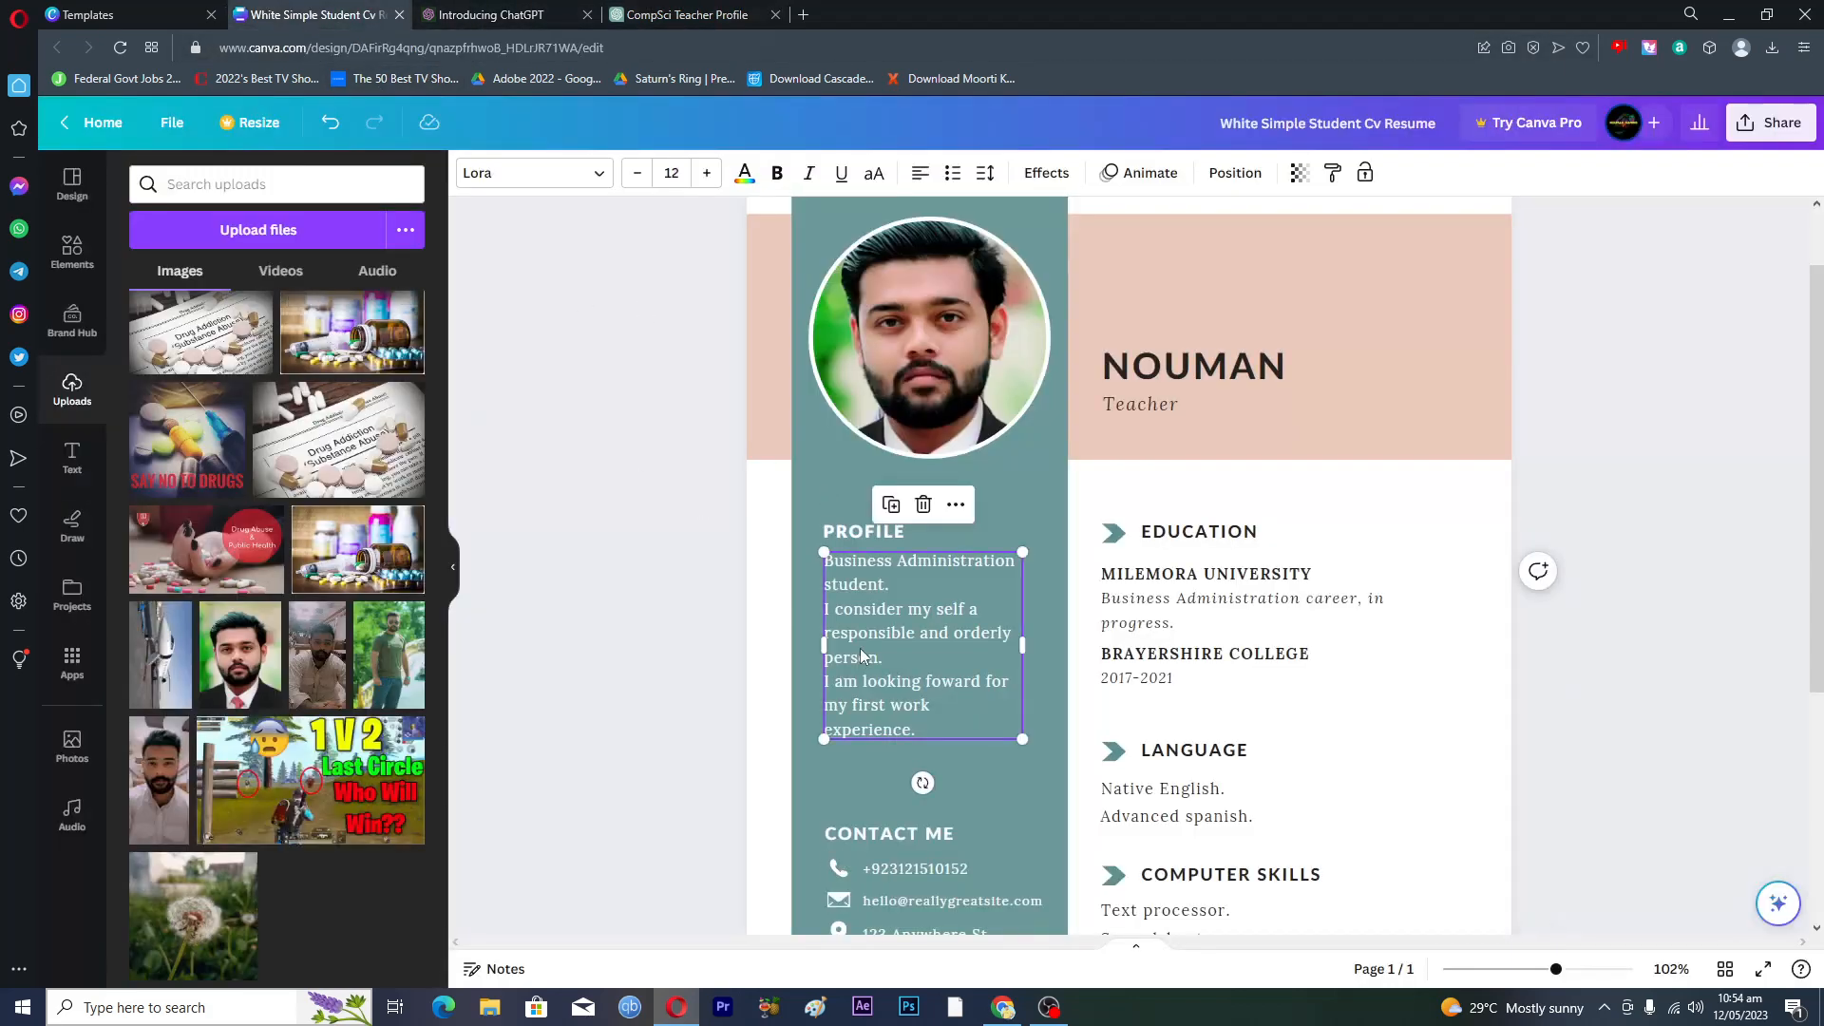
key(ctrl+a)
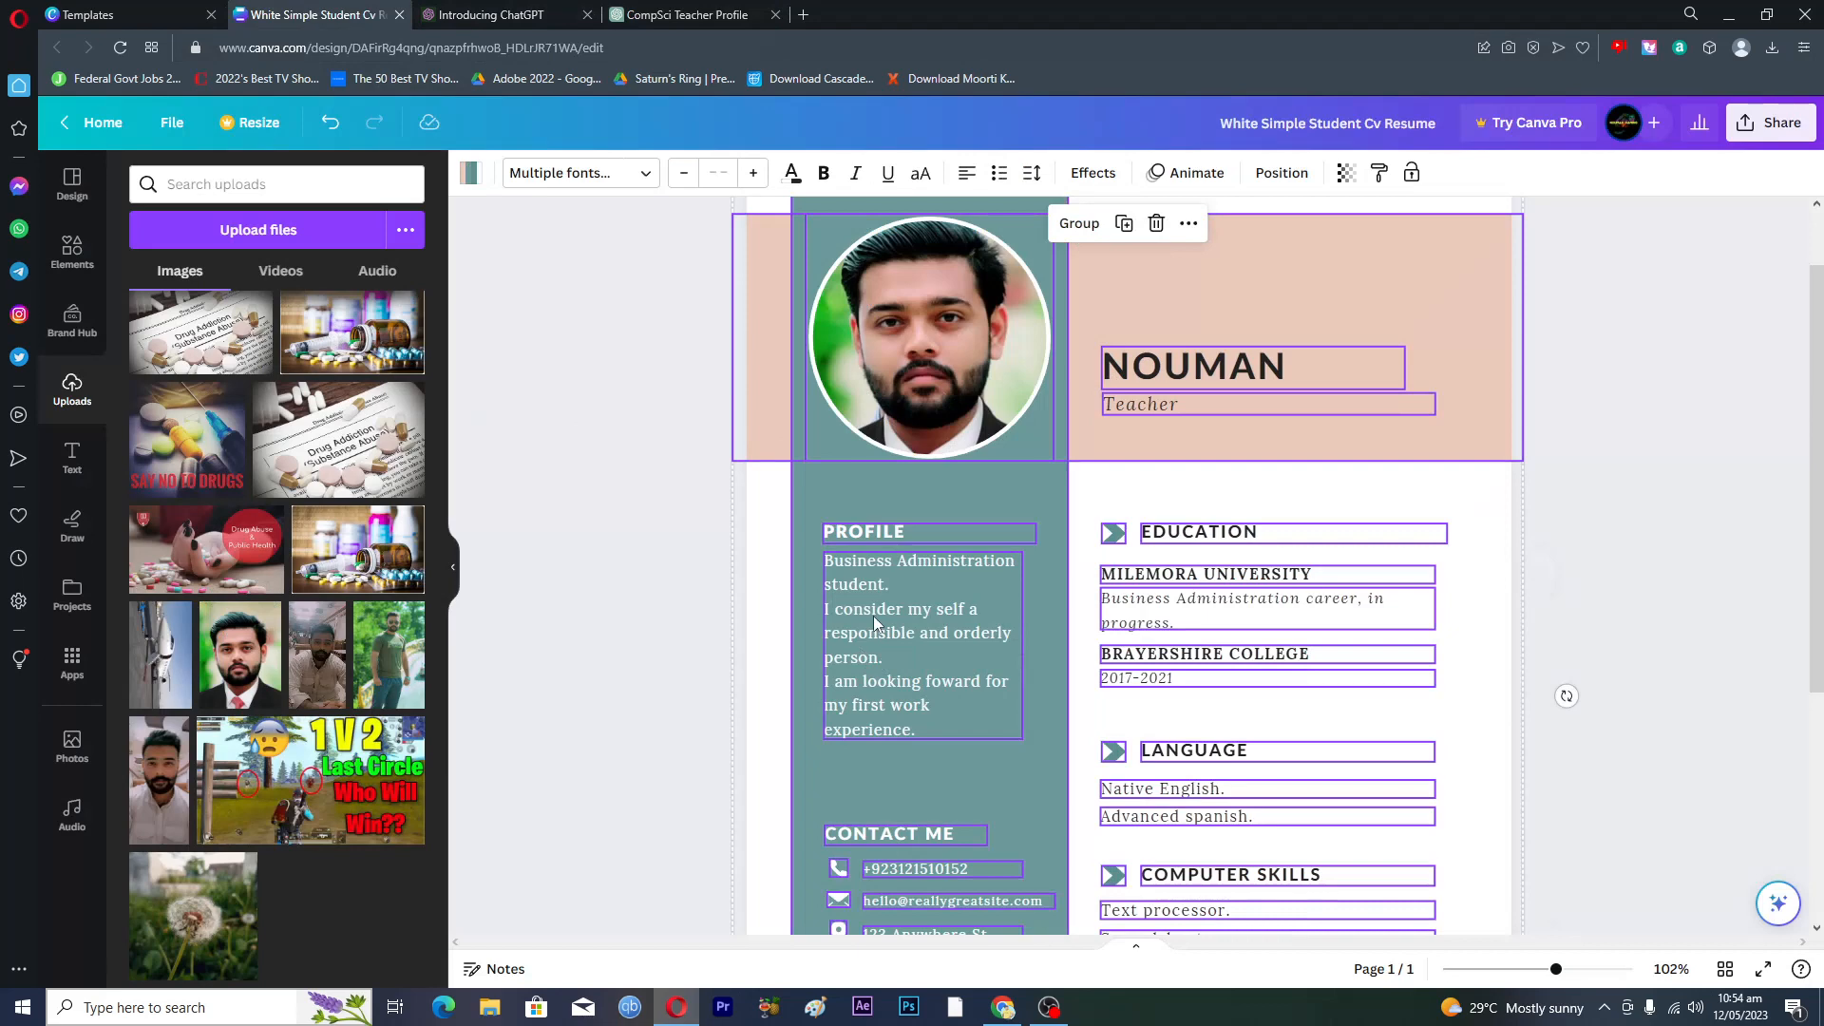
click(589, 547)
click(880, 651)
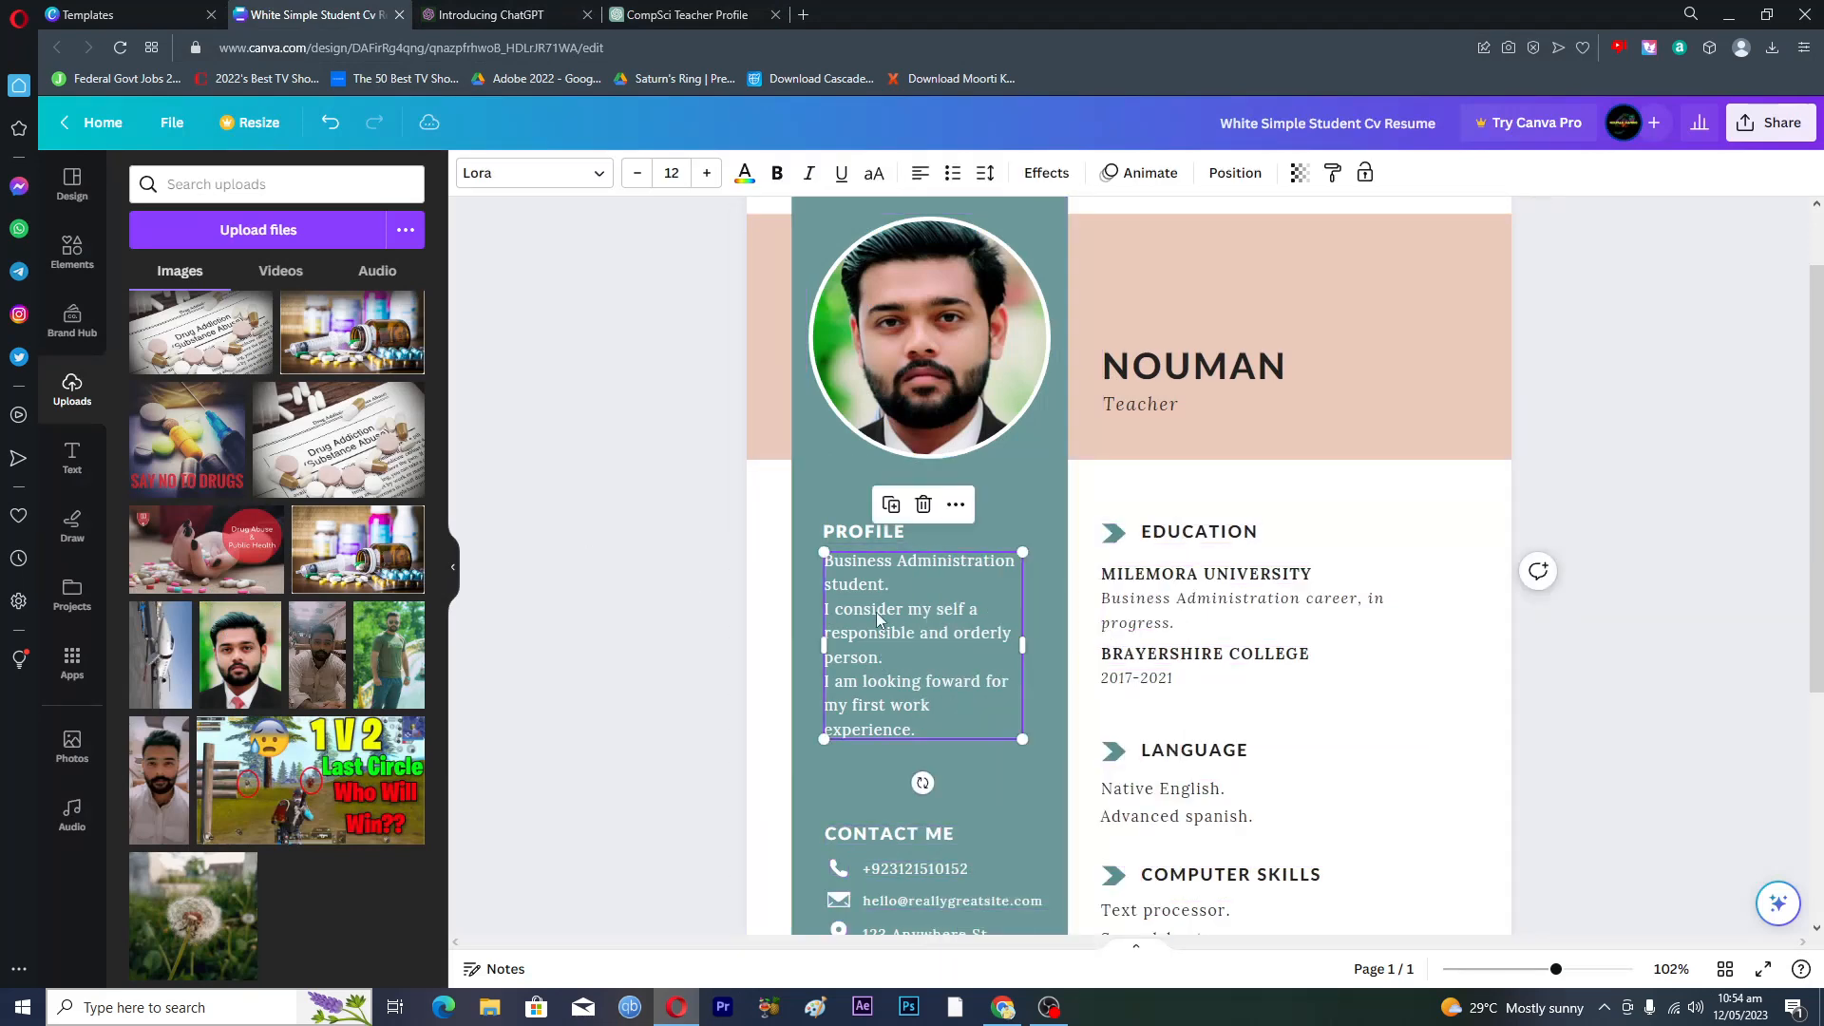
click(878, 613)
key(ctrl+v)
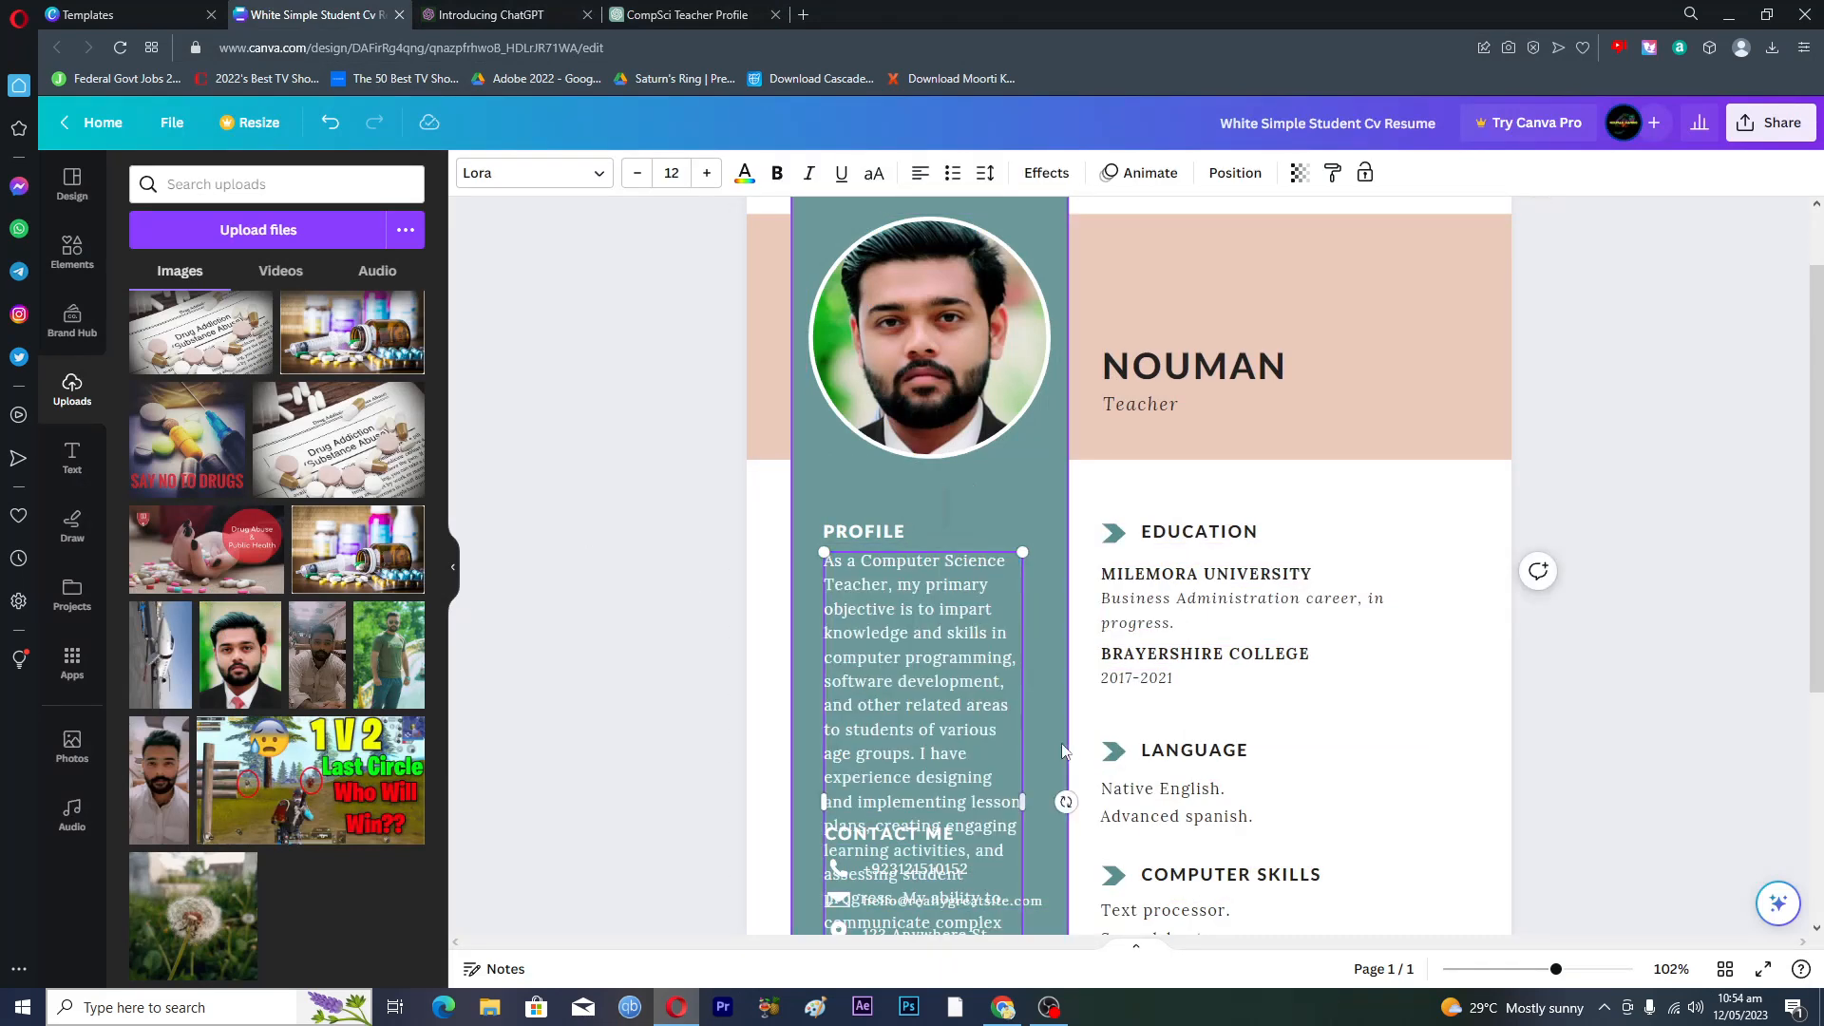
scroll(1093, 755, down, 4)
scroll(1092, 755, up, 2)
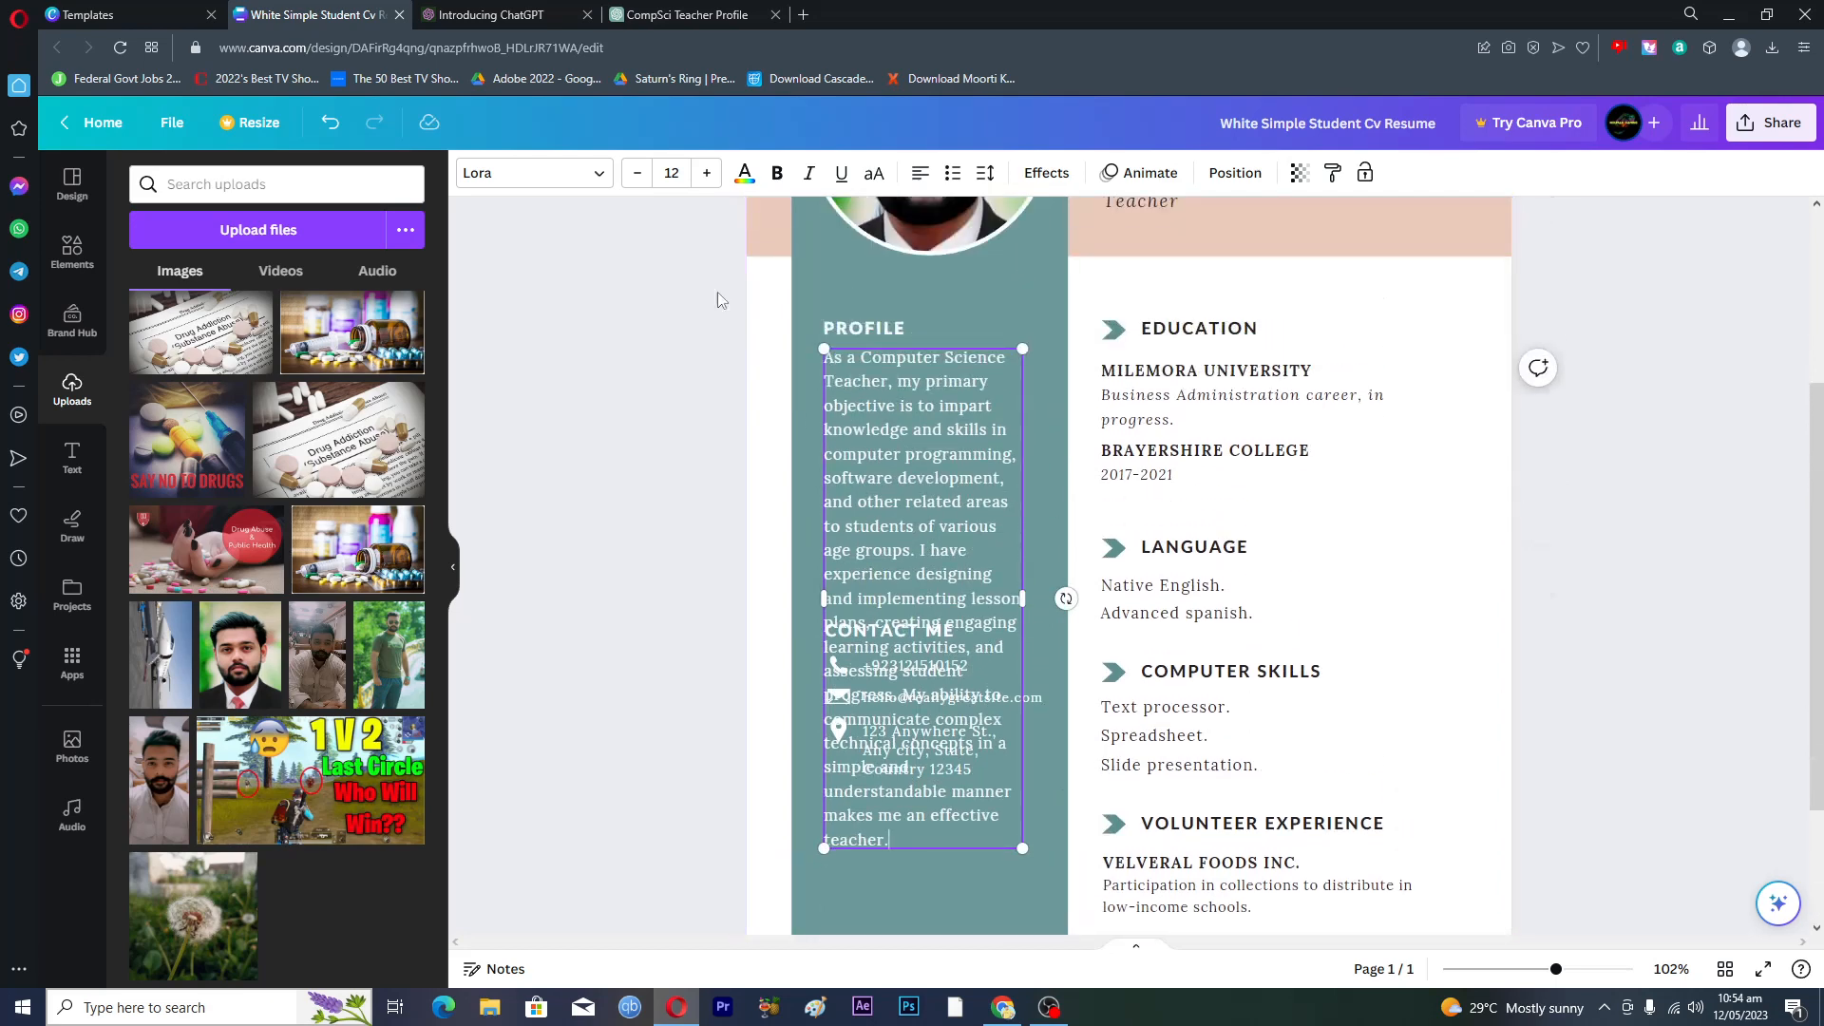
- Set the Profile text to size 8 in the Lato Heavy font
click(638, 174)
click(638, 174)
click(639, 173)
click(638, 174)
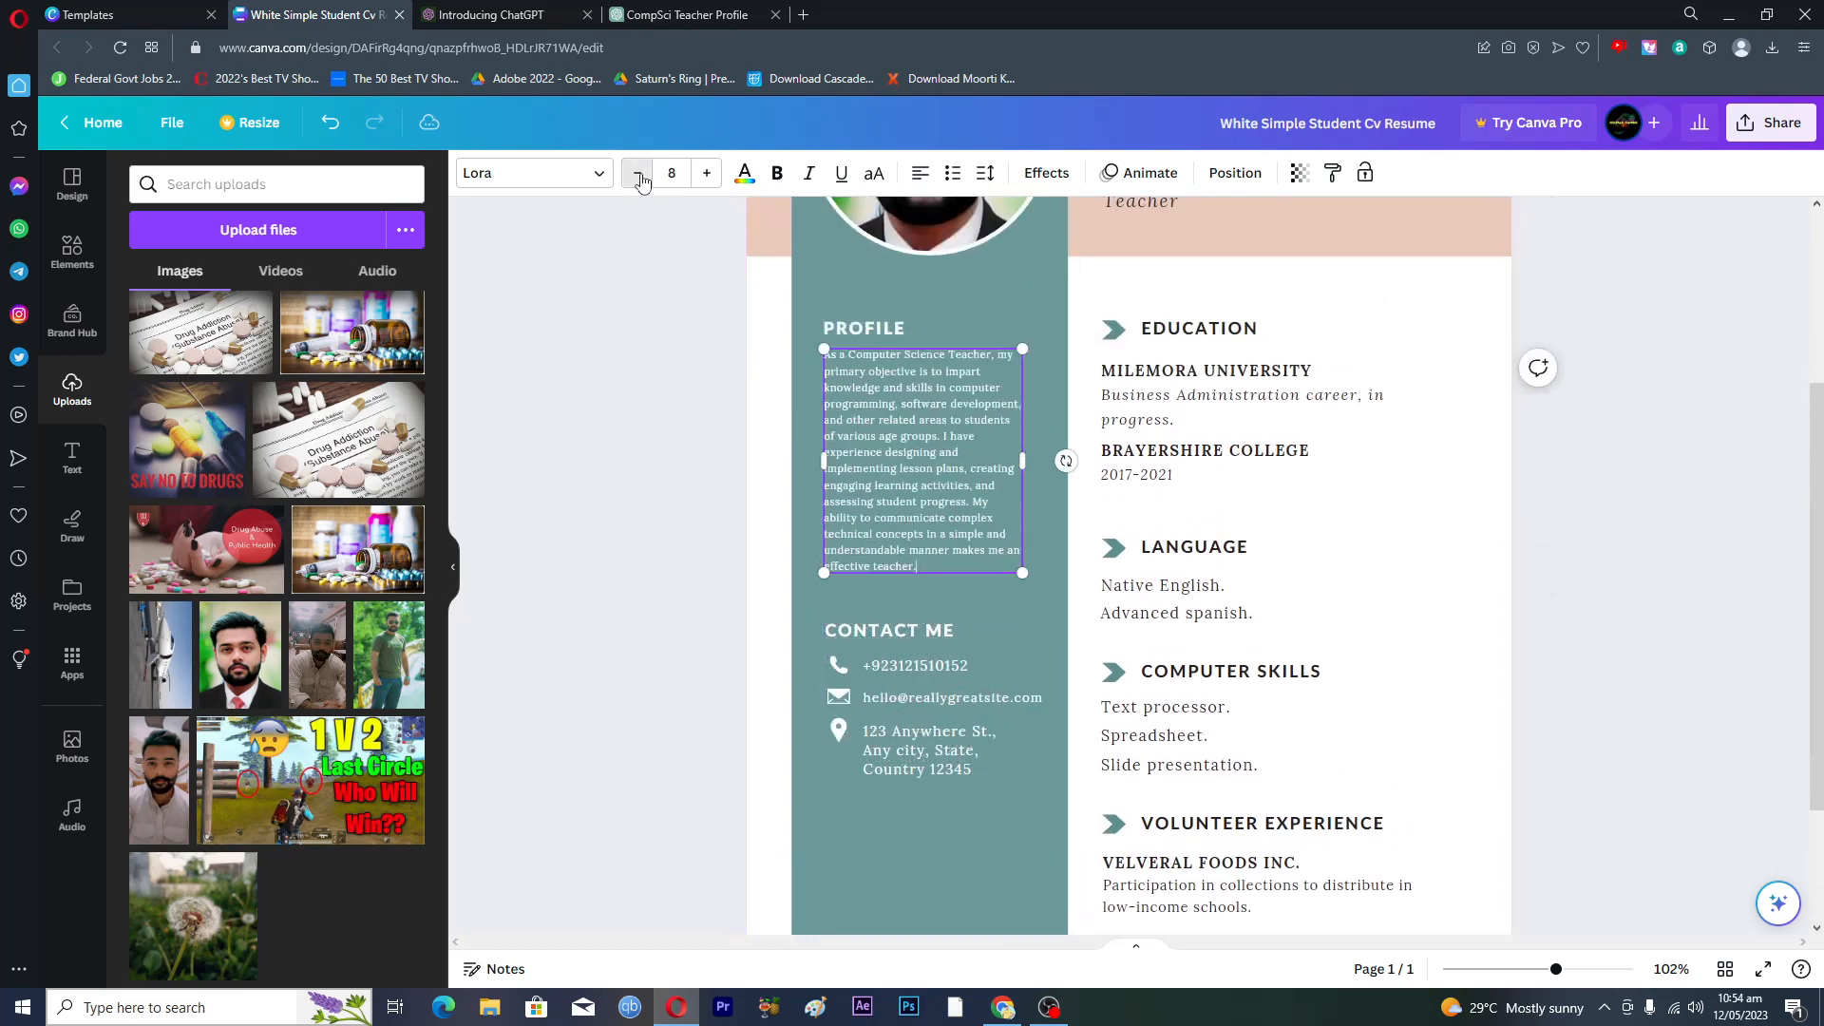
click(703, 179)
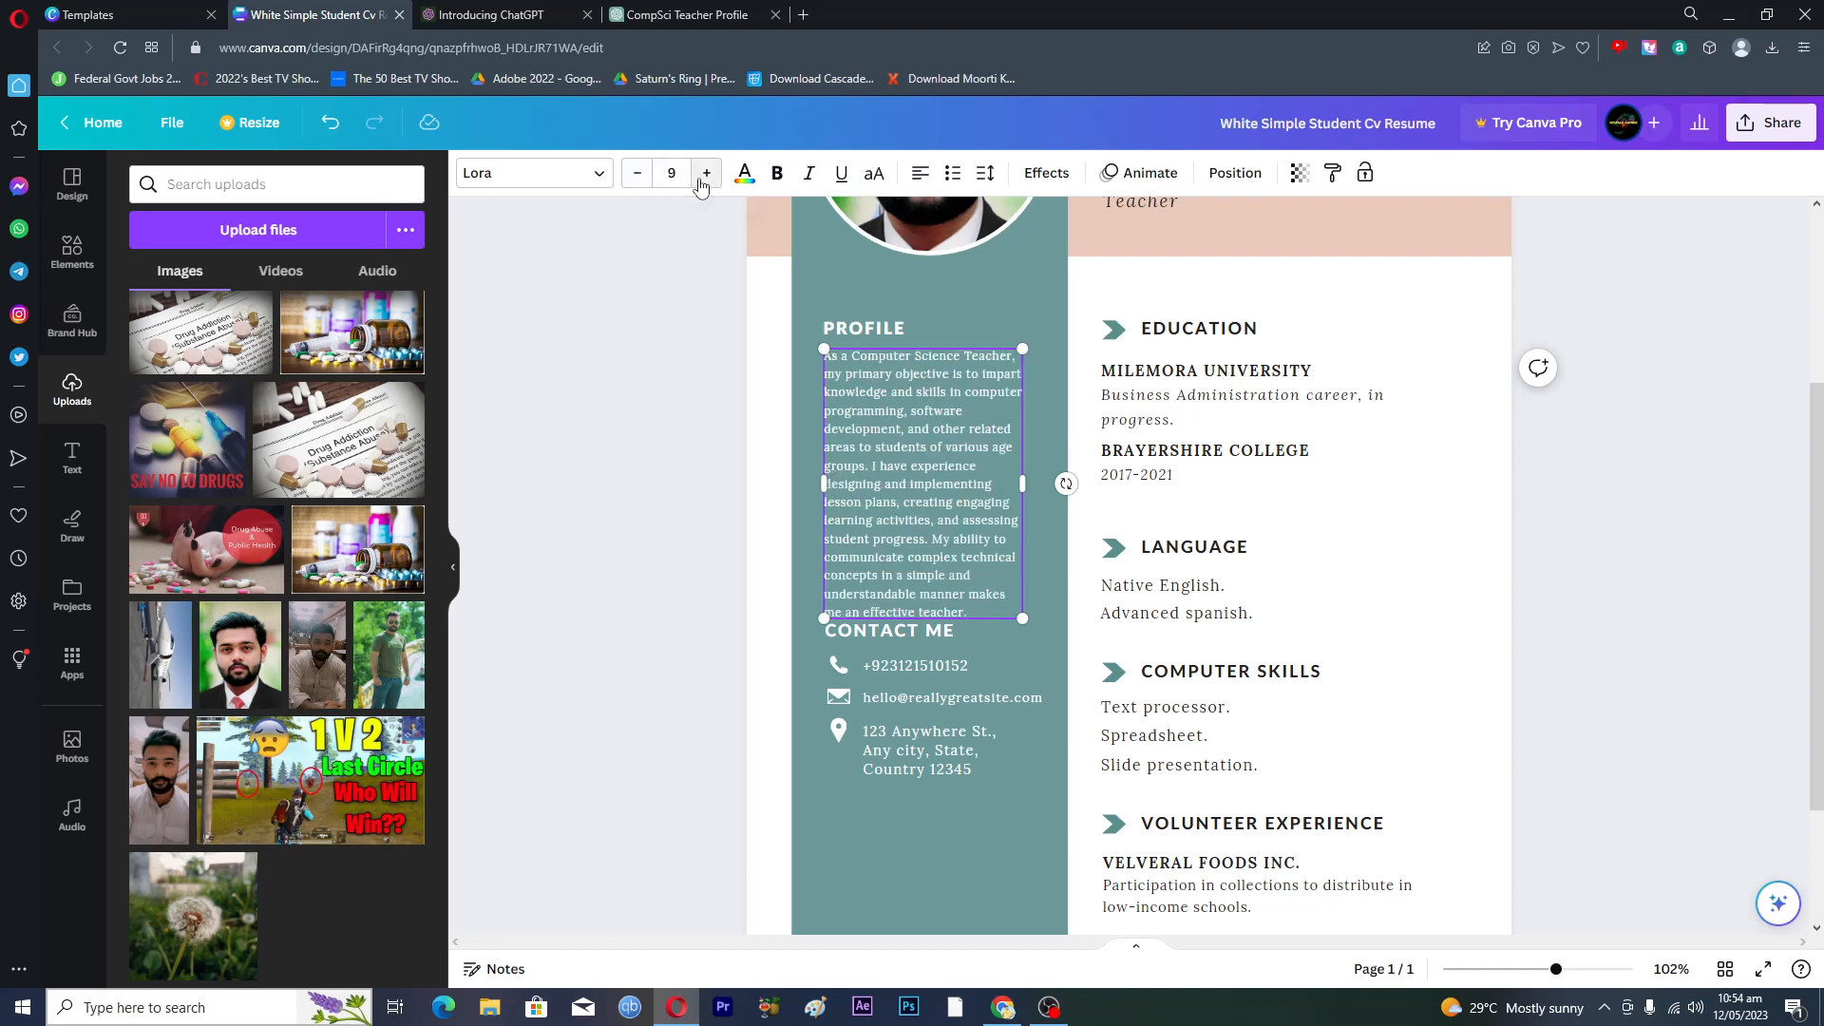
click(635, 174)
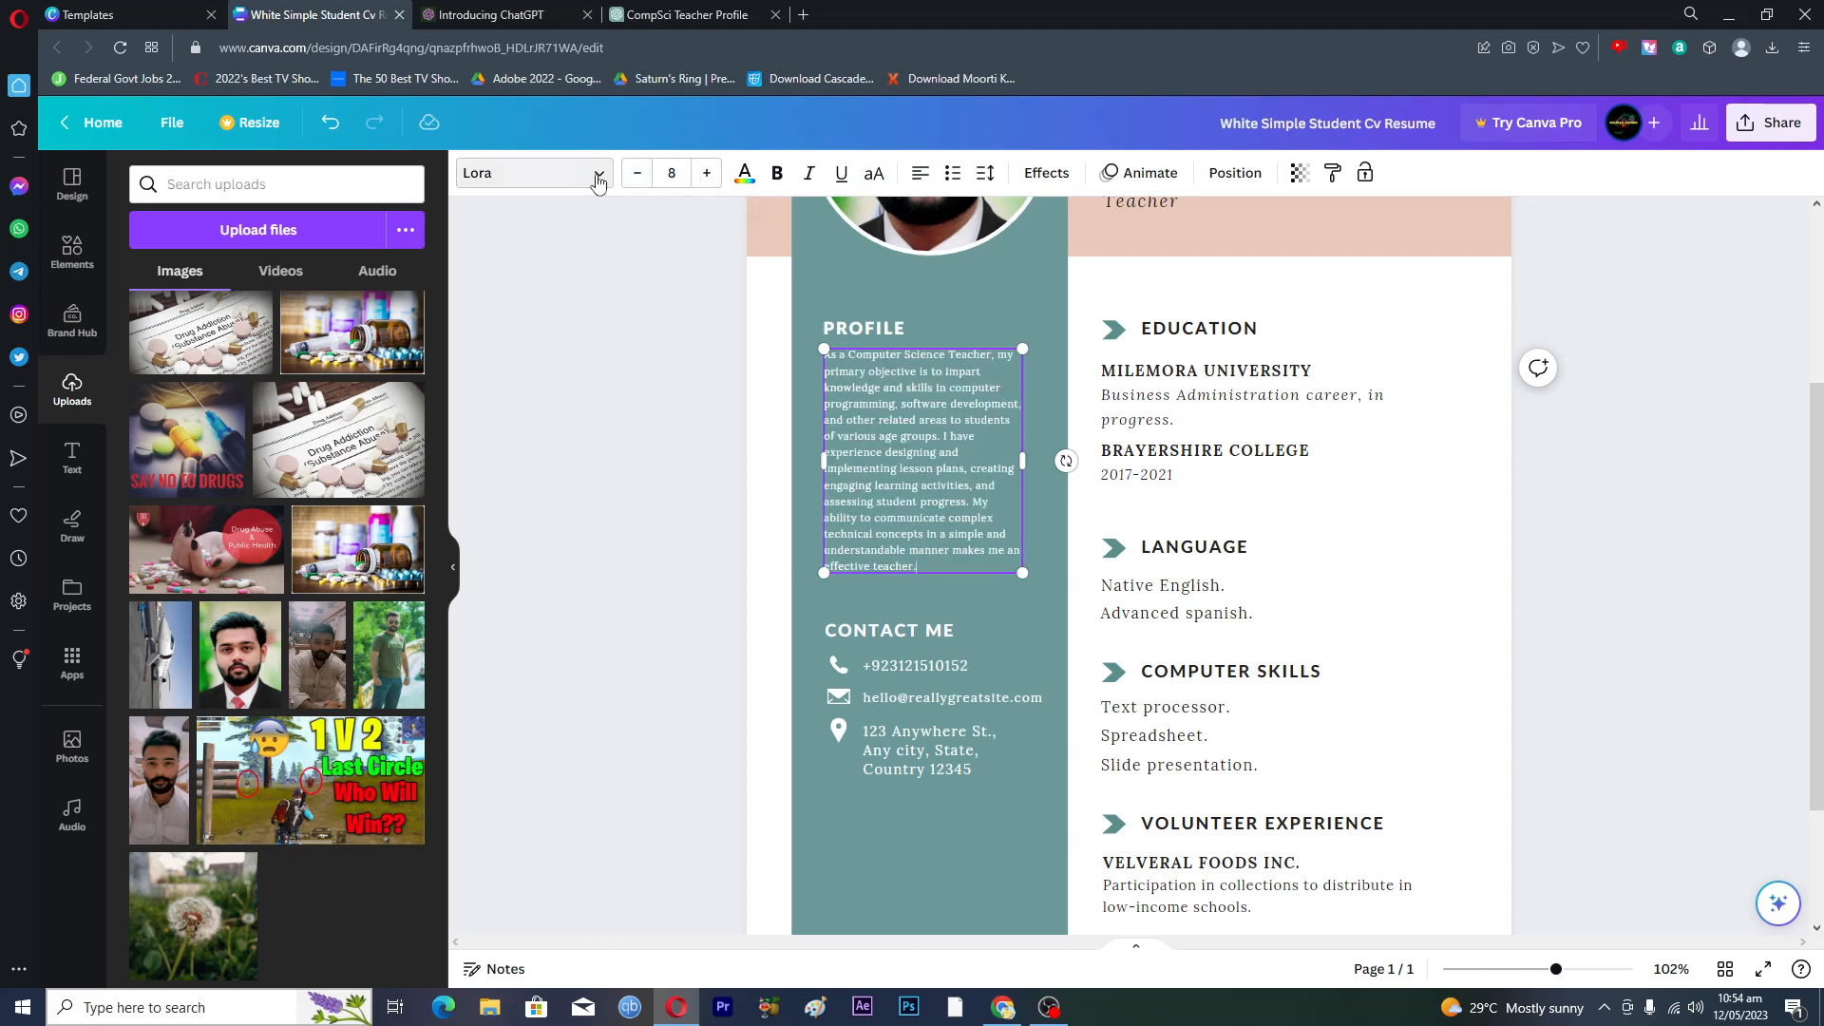
click(596, 175)
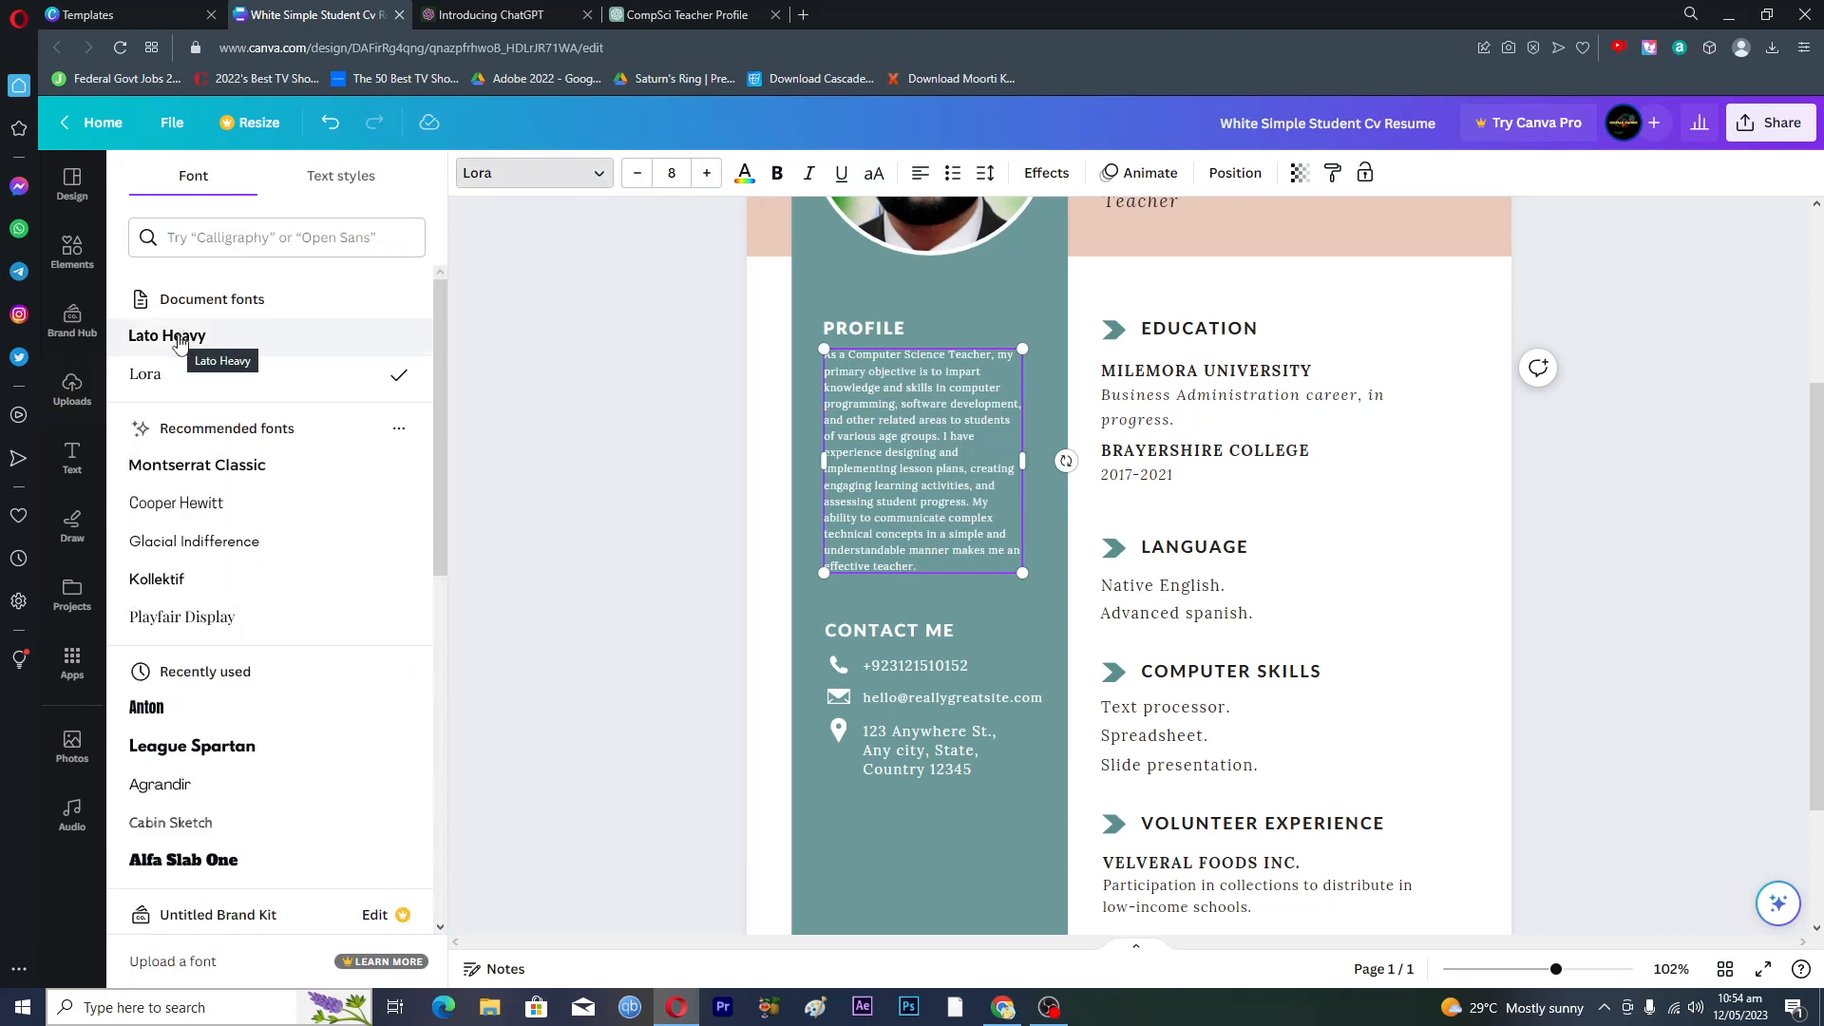
click(176, 340)
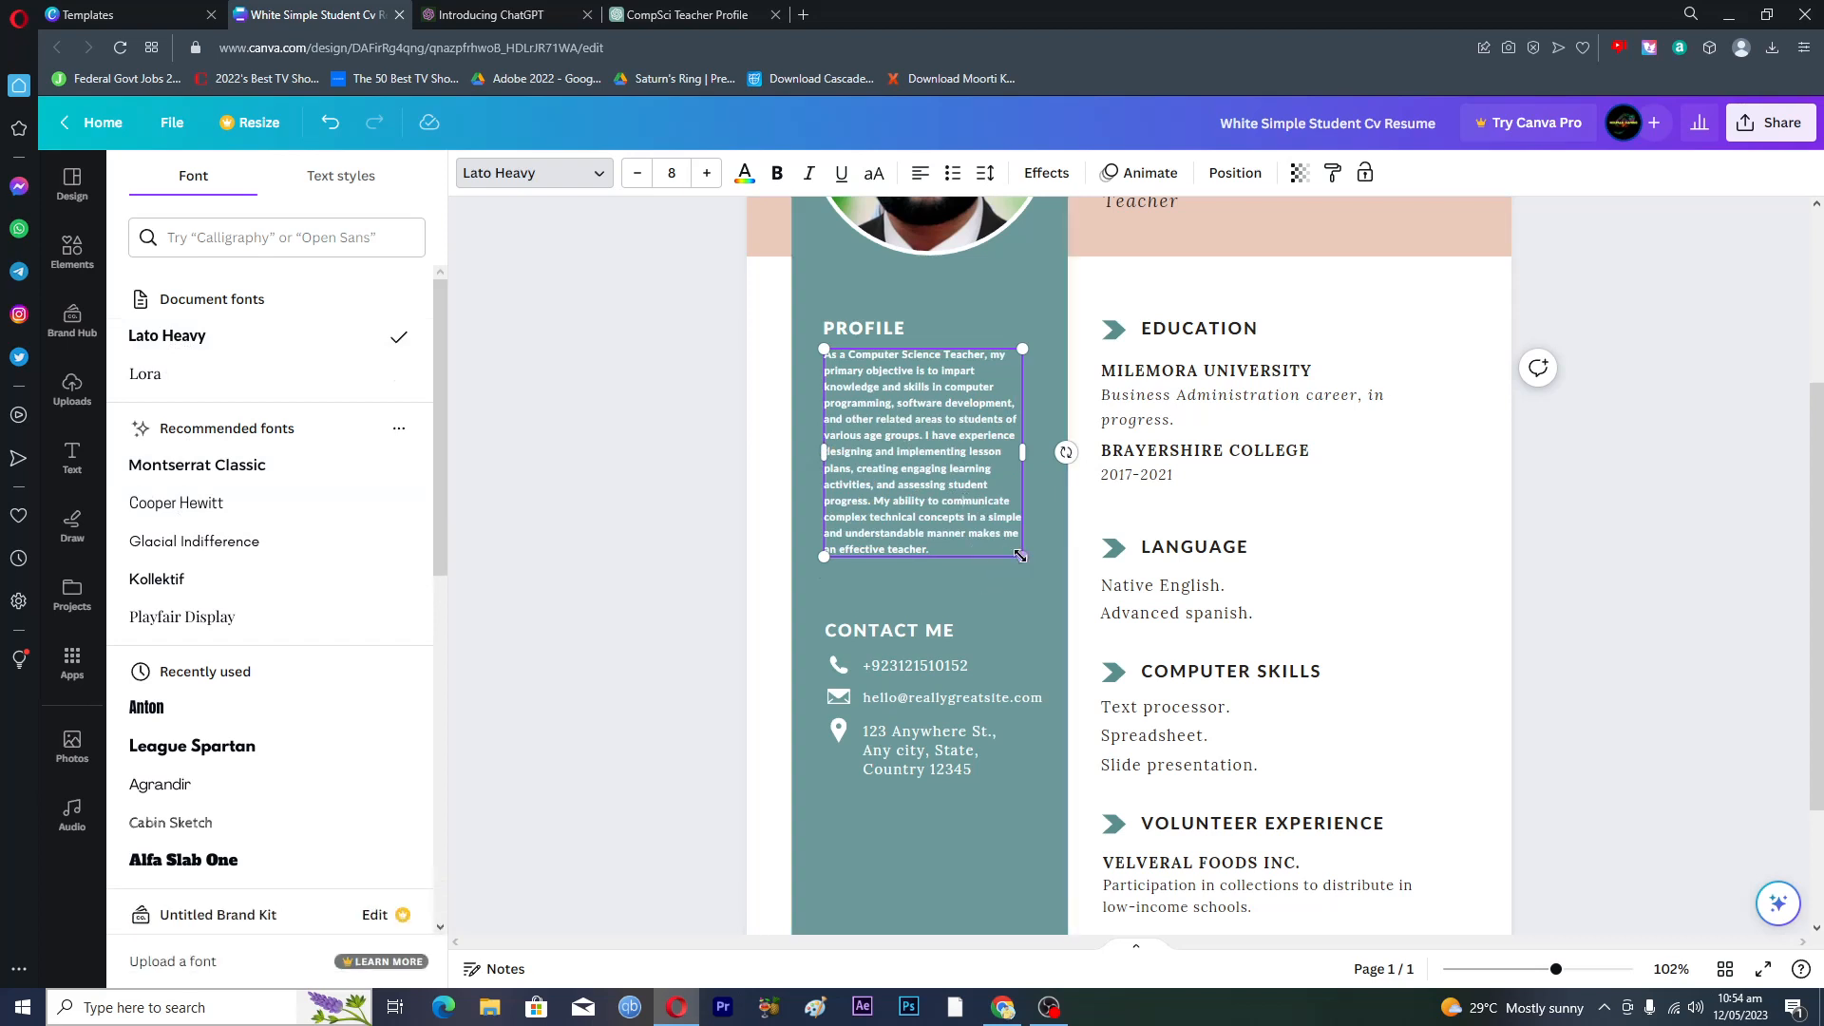
- Enlarge the Profile text box from its corner and review the page
drag(1023, 563, 1033, 585)
click(1323, 551)
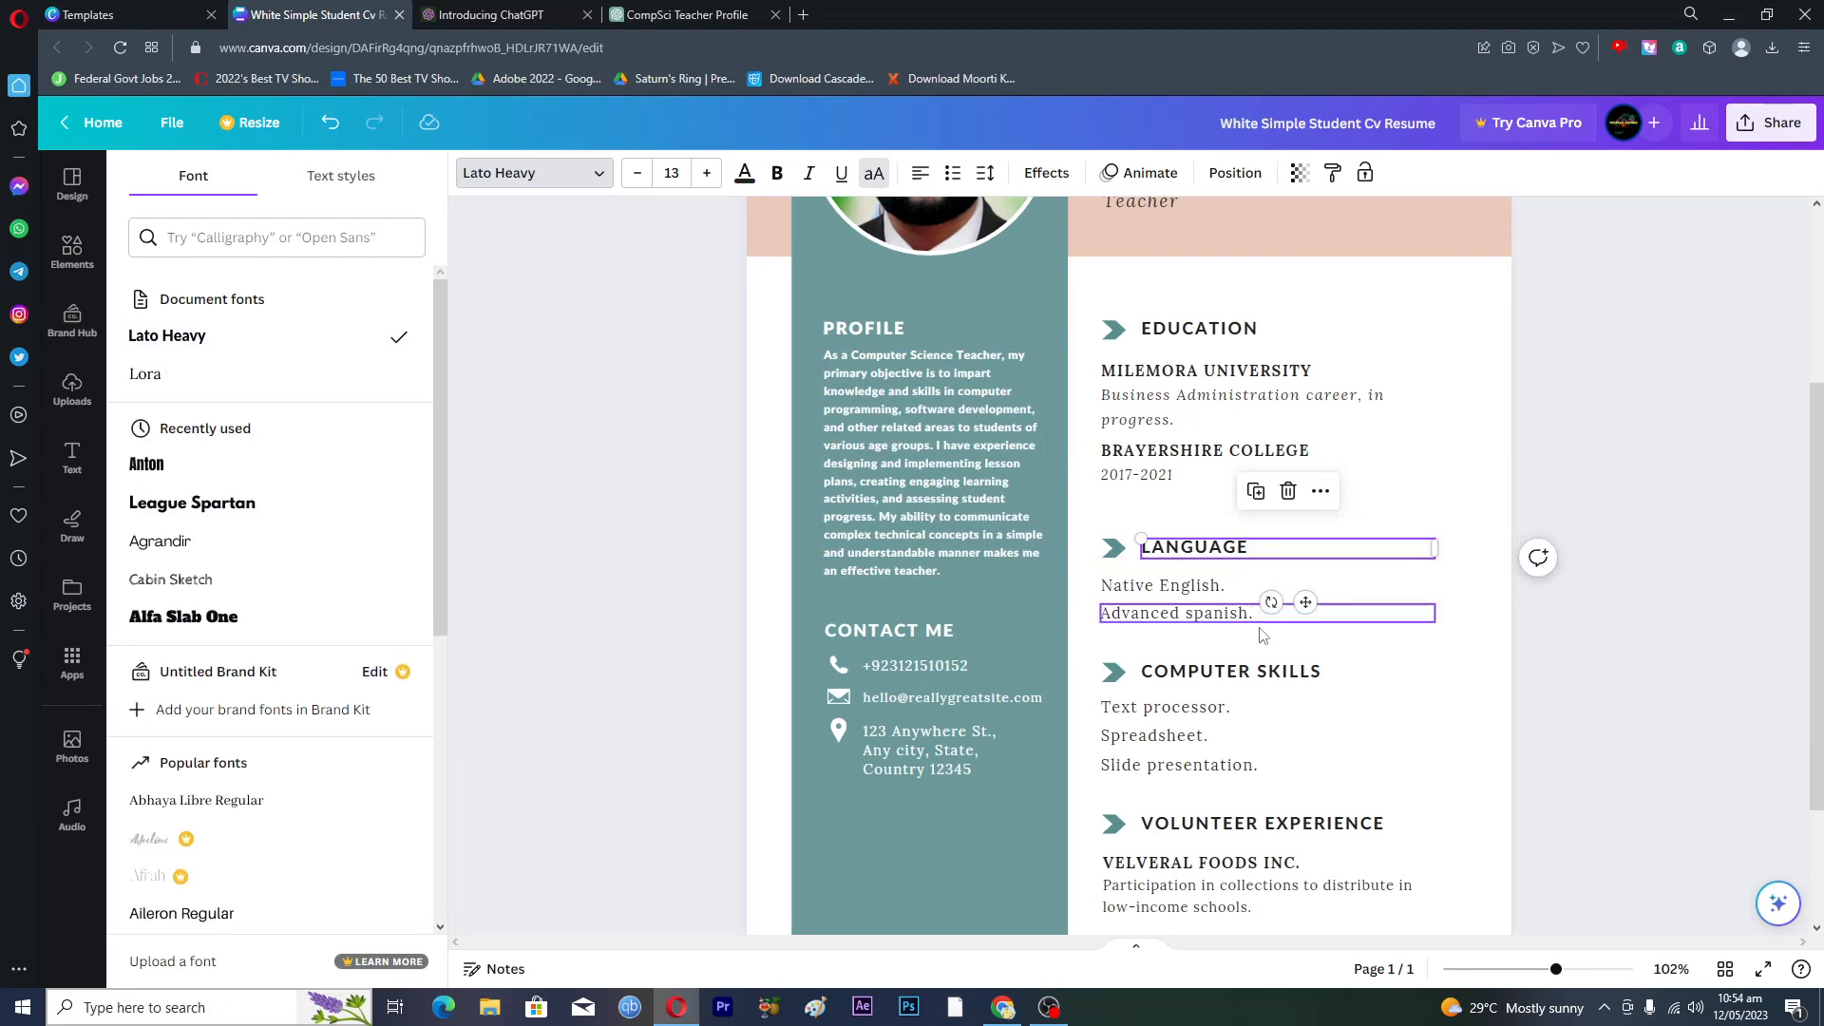
scroll(1263, 636, up, 3)
scroll(1273, 646, down, 5)
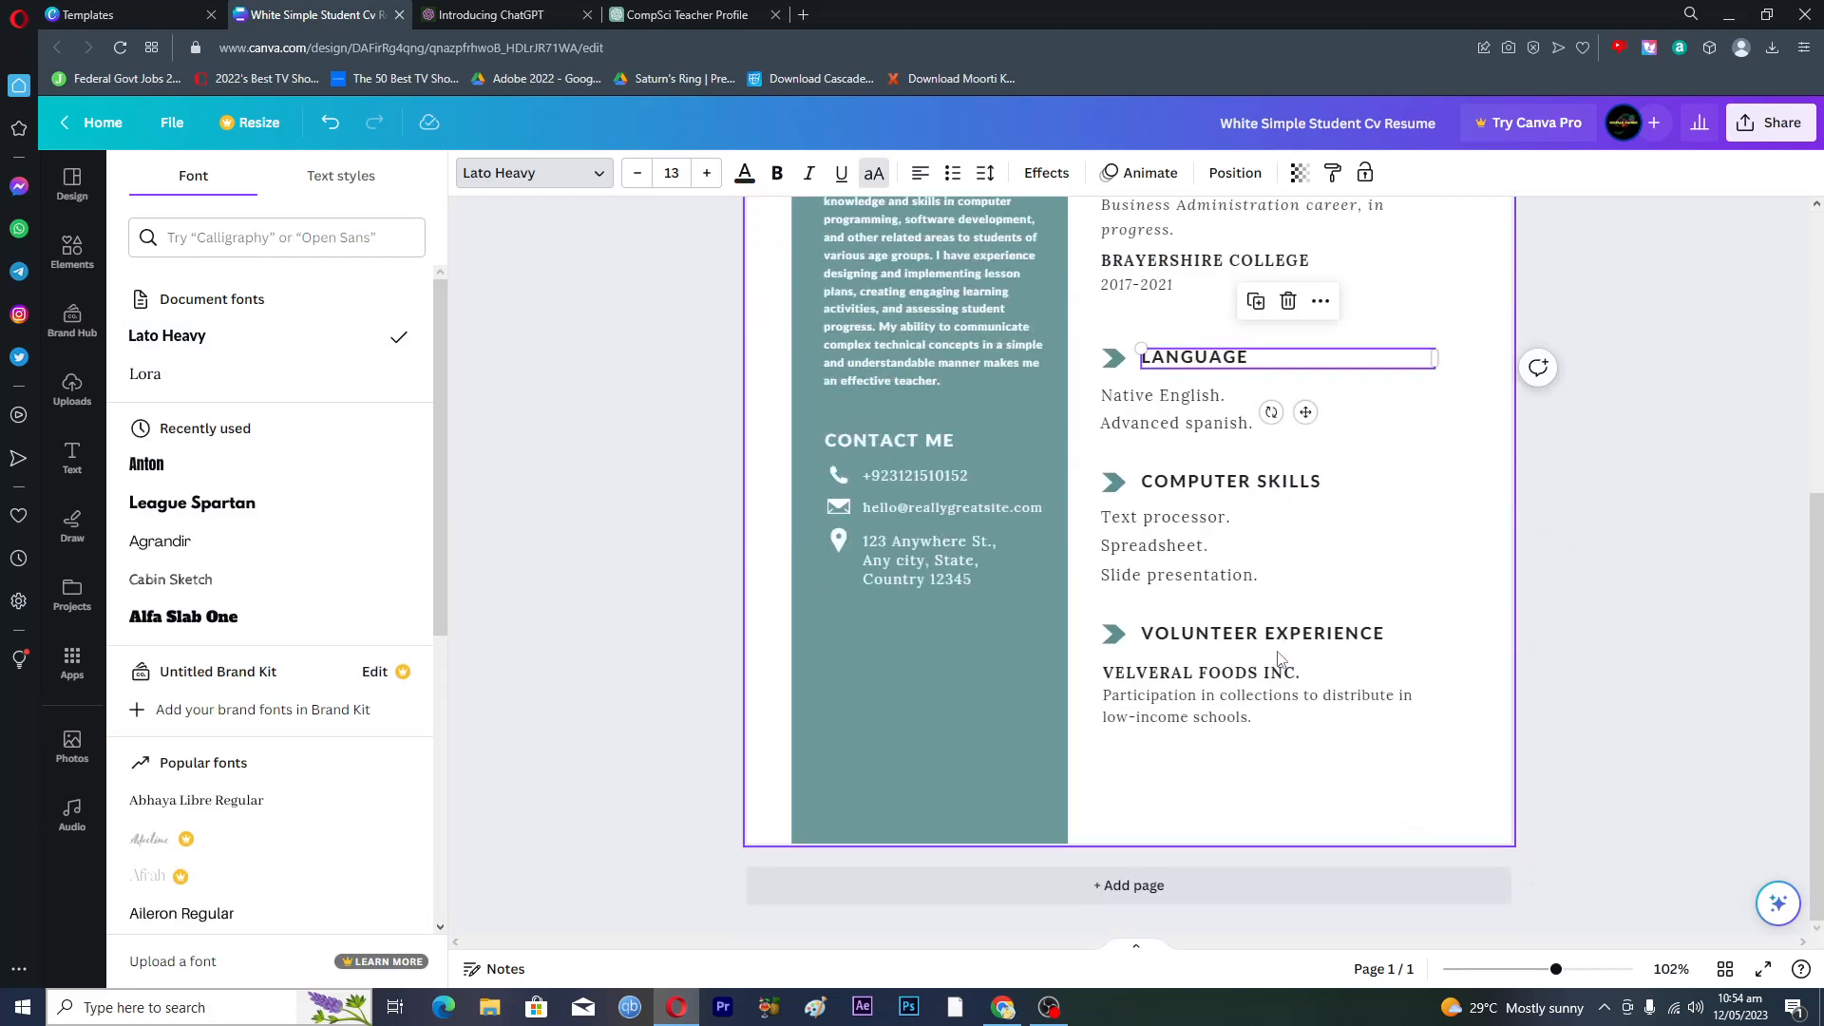
scroll(1278, 658, up, 5)
scroll(1278, 658, down, 5)
scroll(1278, 659, up, 2)
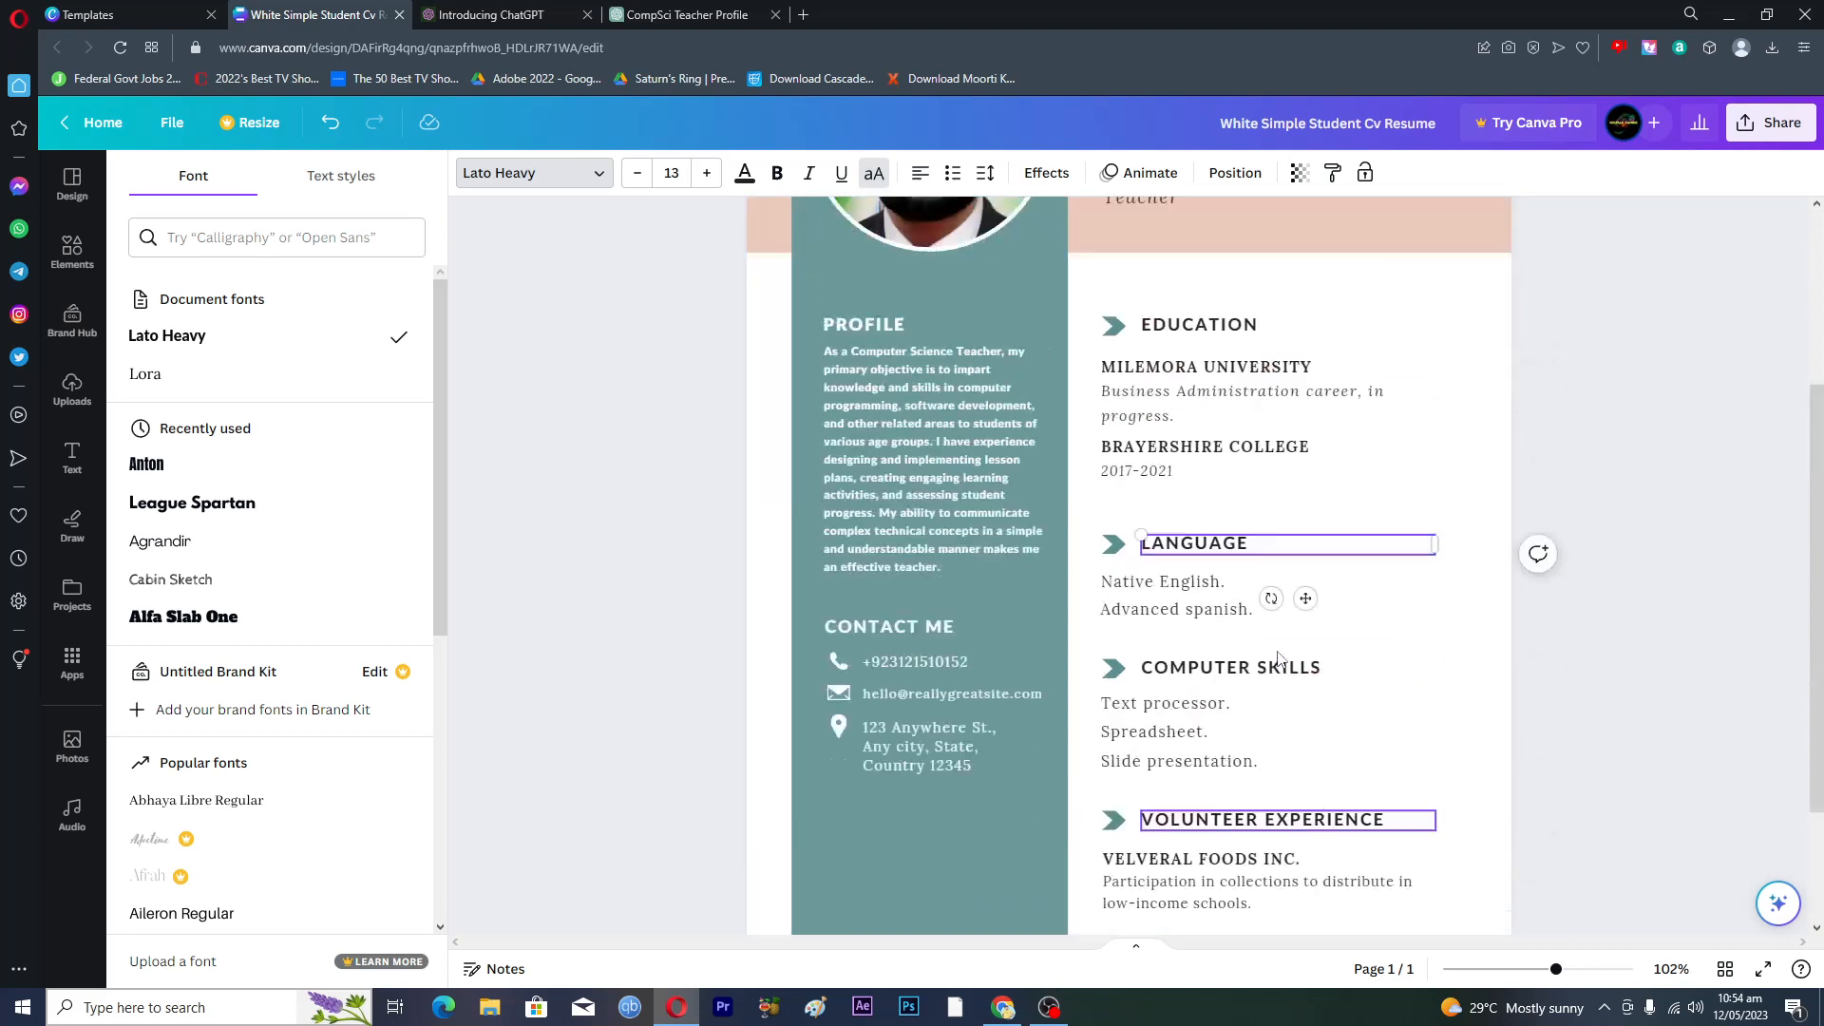
scroll(1278, 658, up, 3)
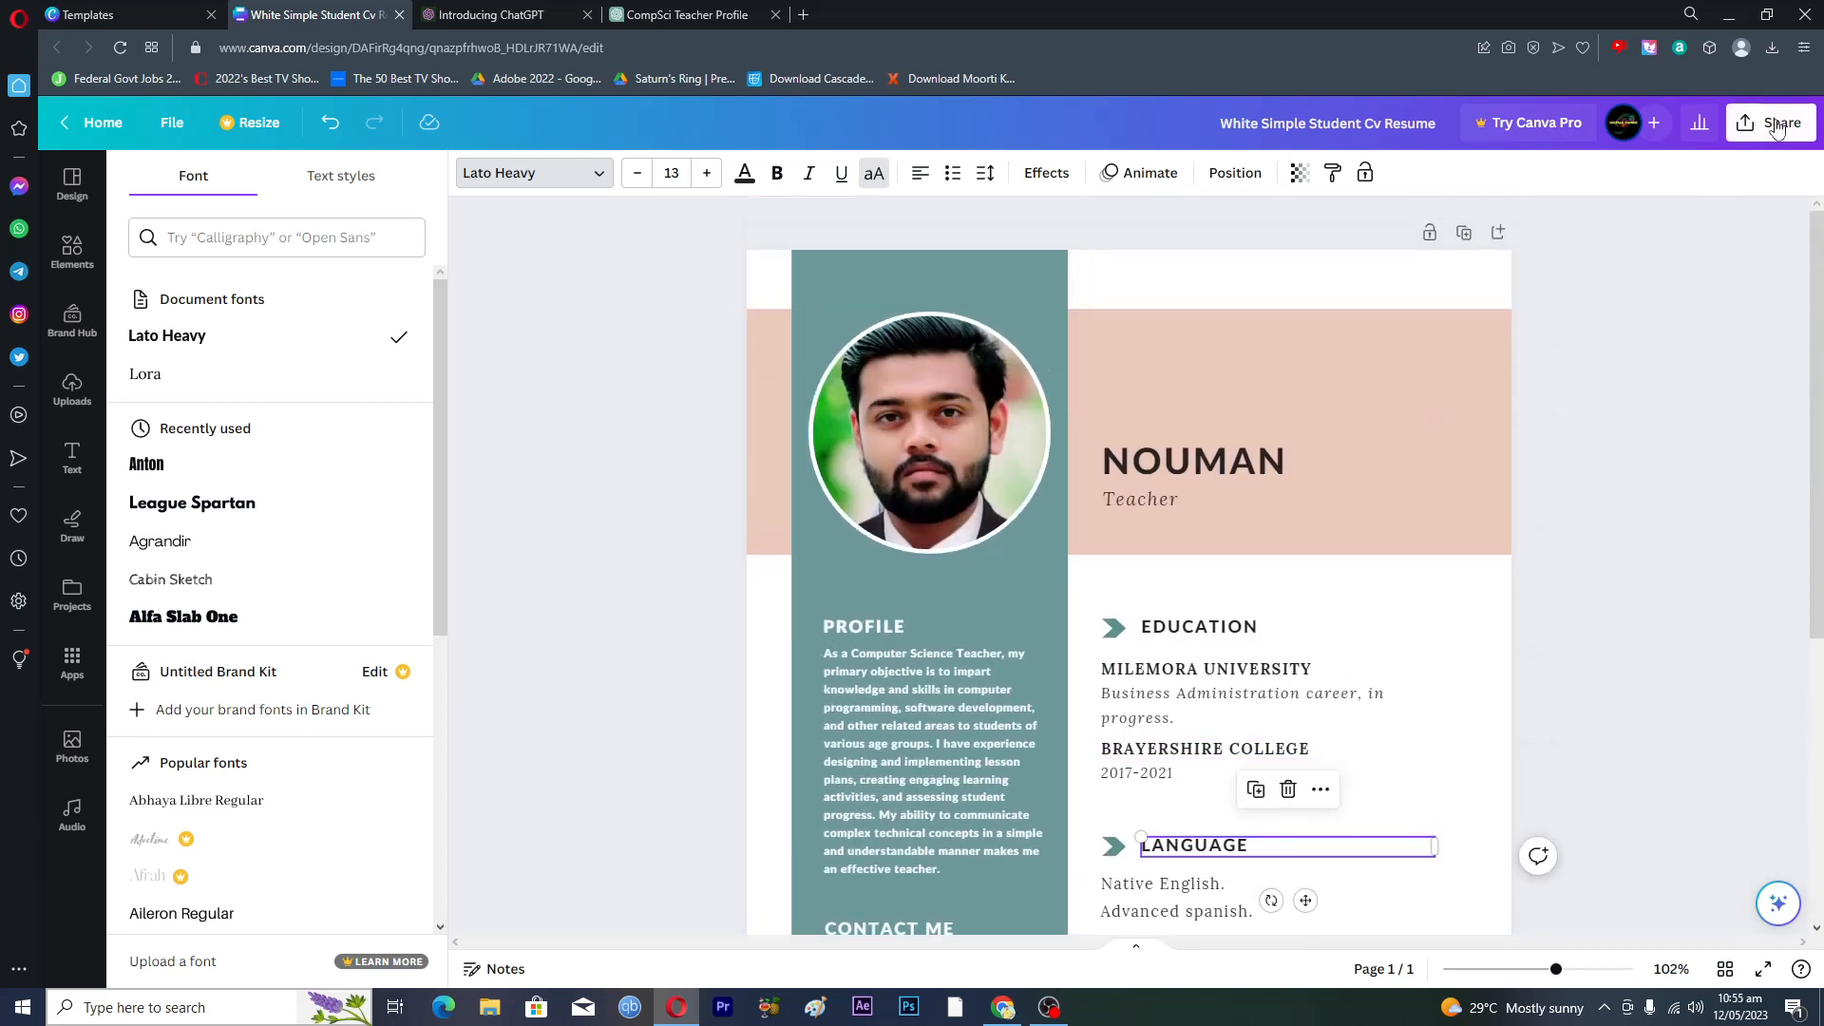
- Download the resume as PDF Standard to White Simple Student Cv Resume.pdf and open it
click(1776, 129)
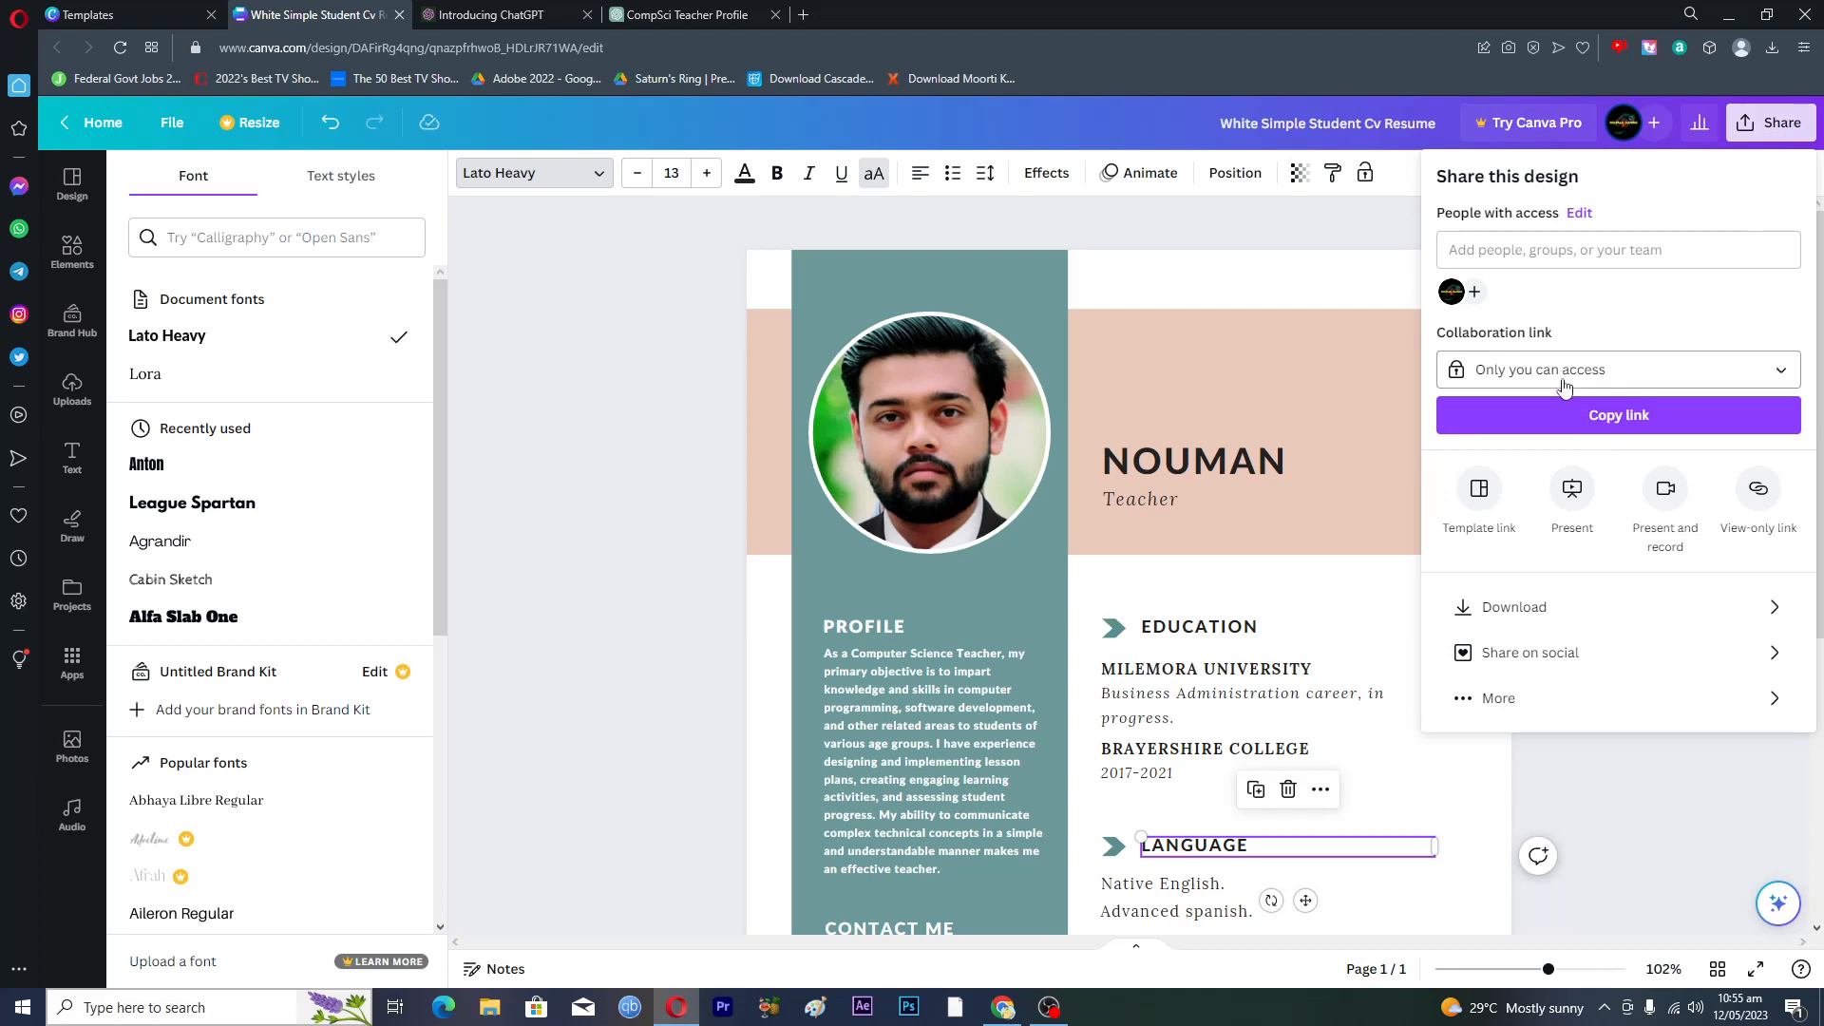
click(1520, 606)
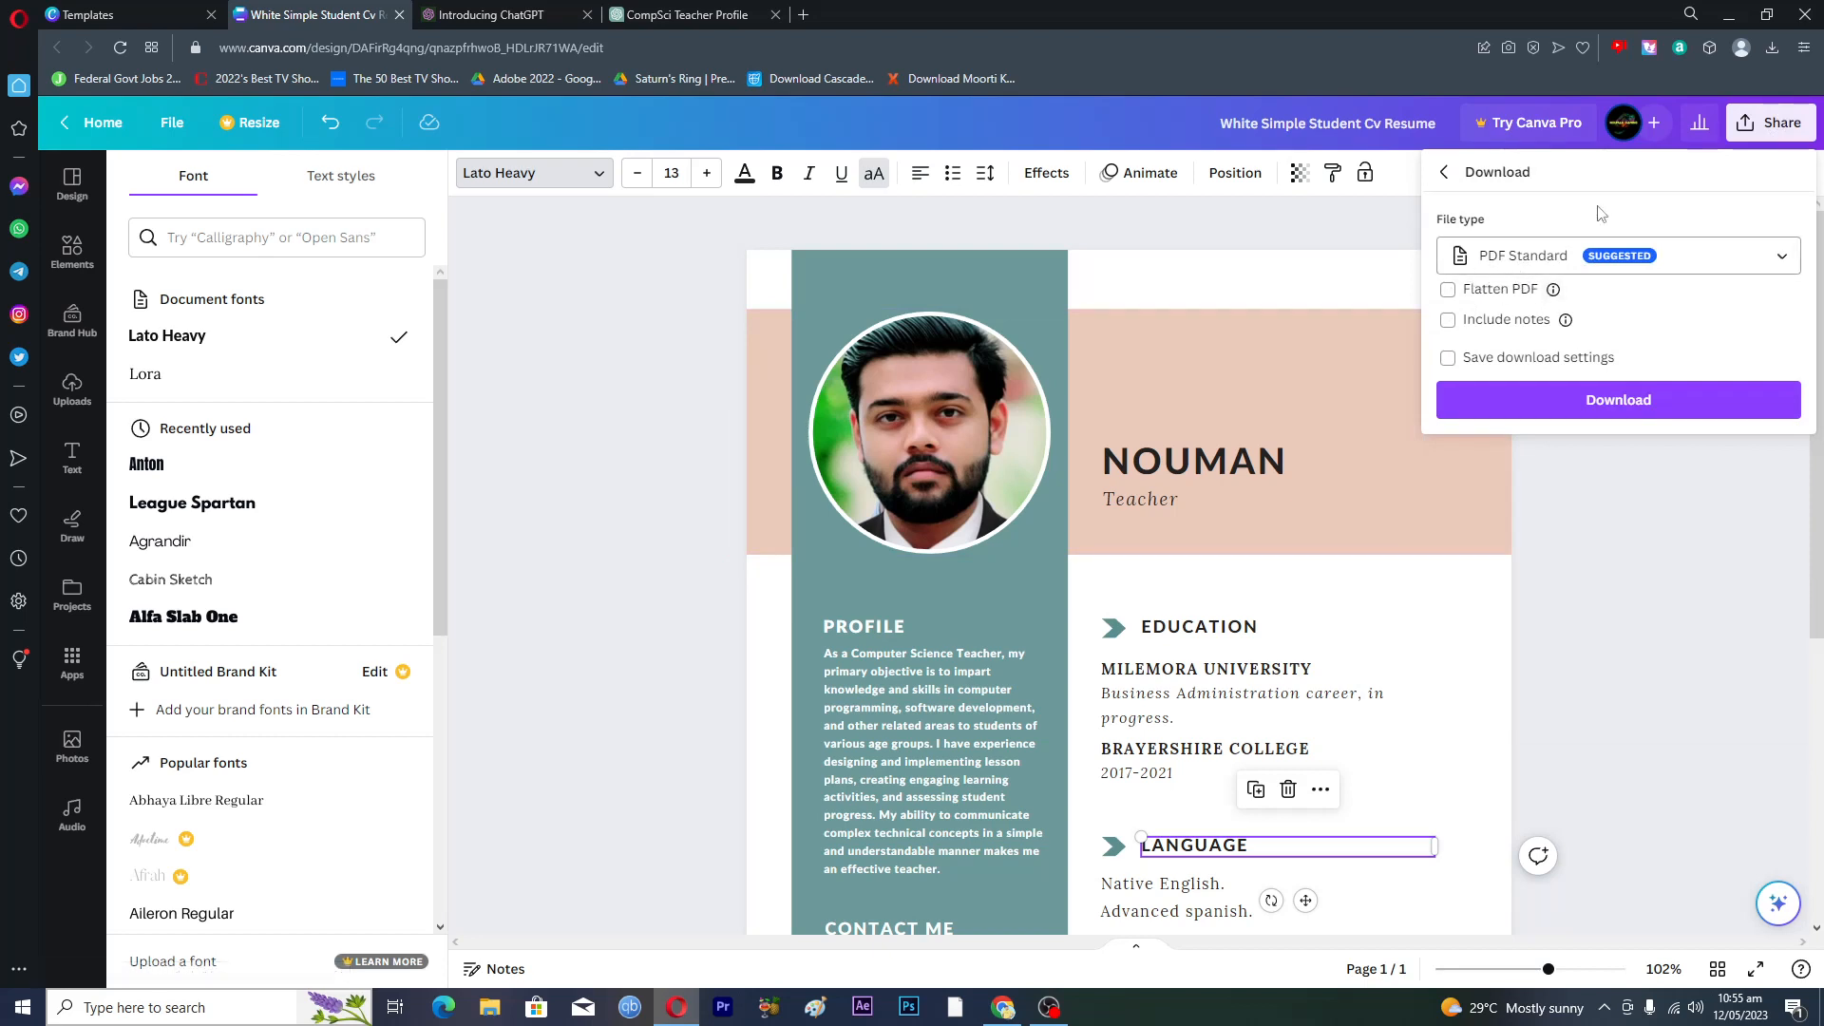
click(1580, 423)
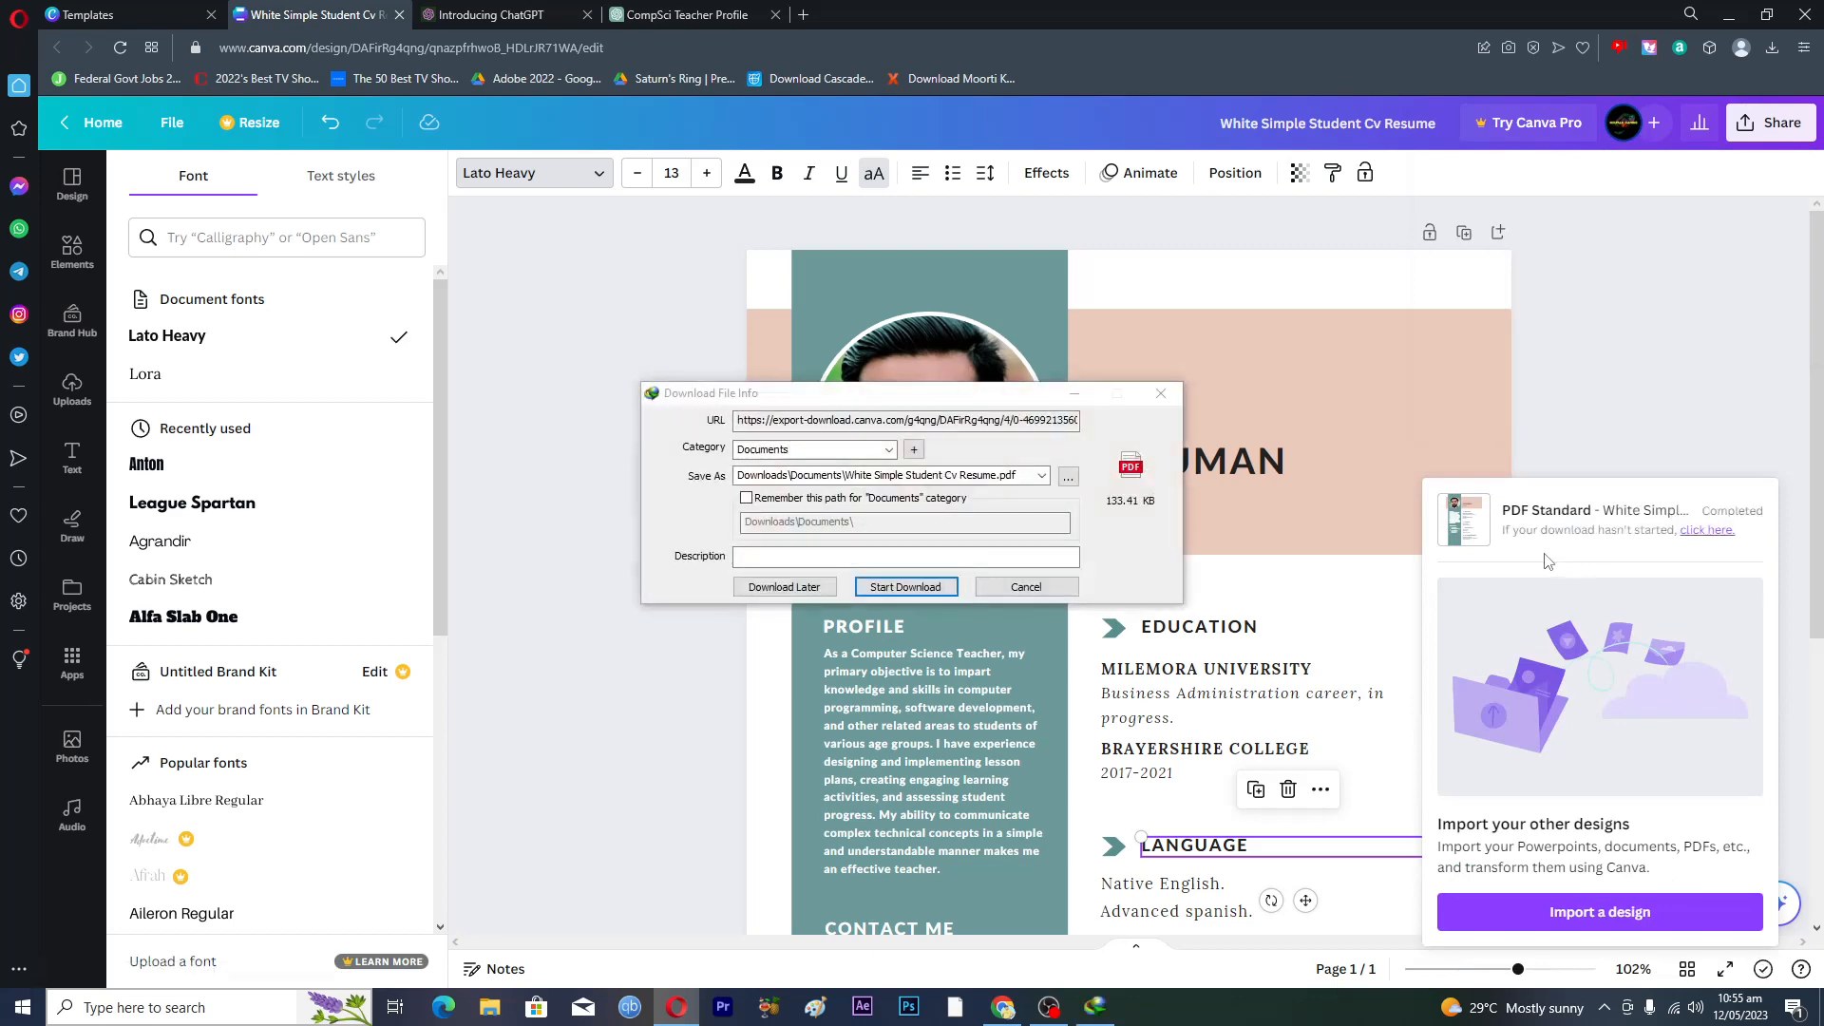
click(893, 589)
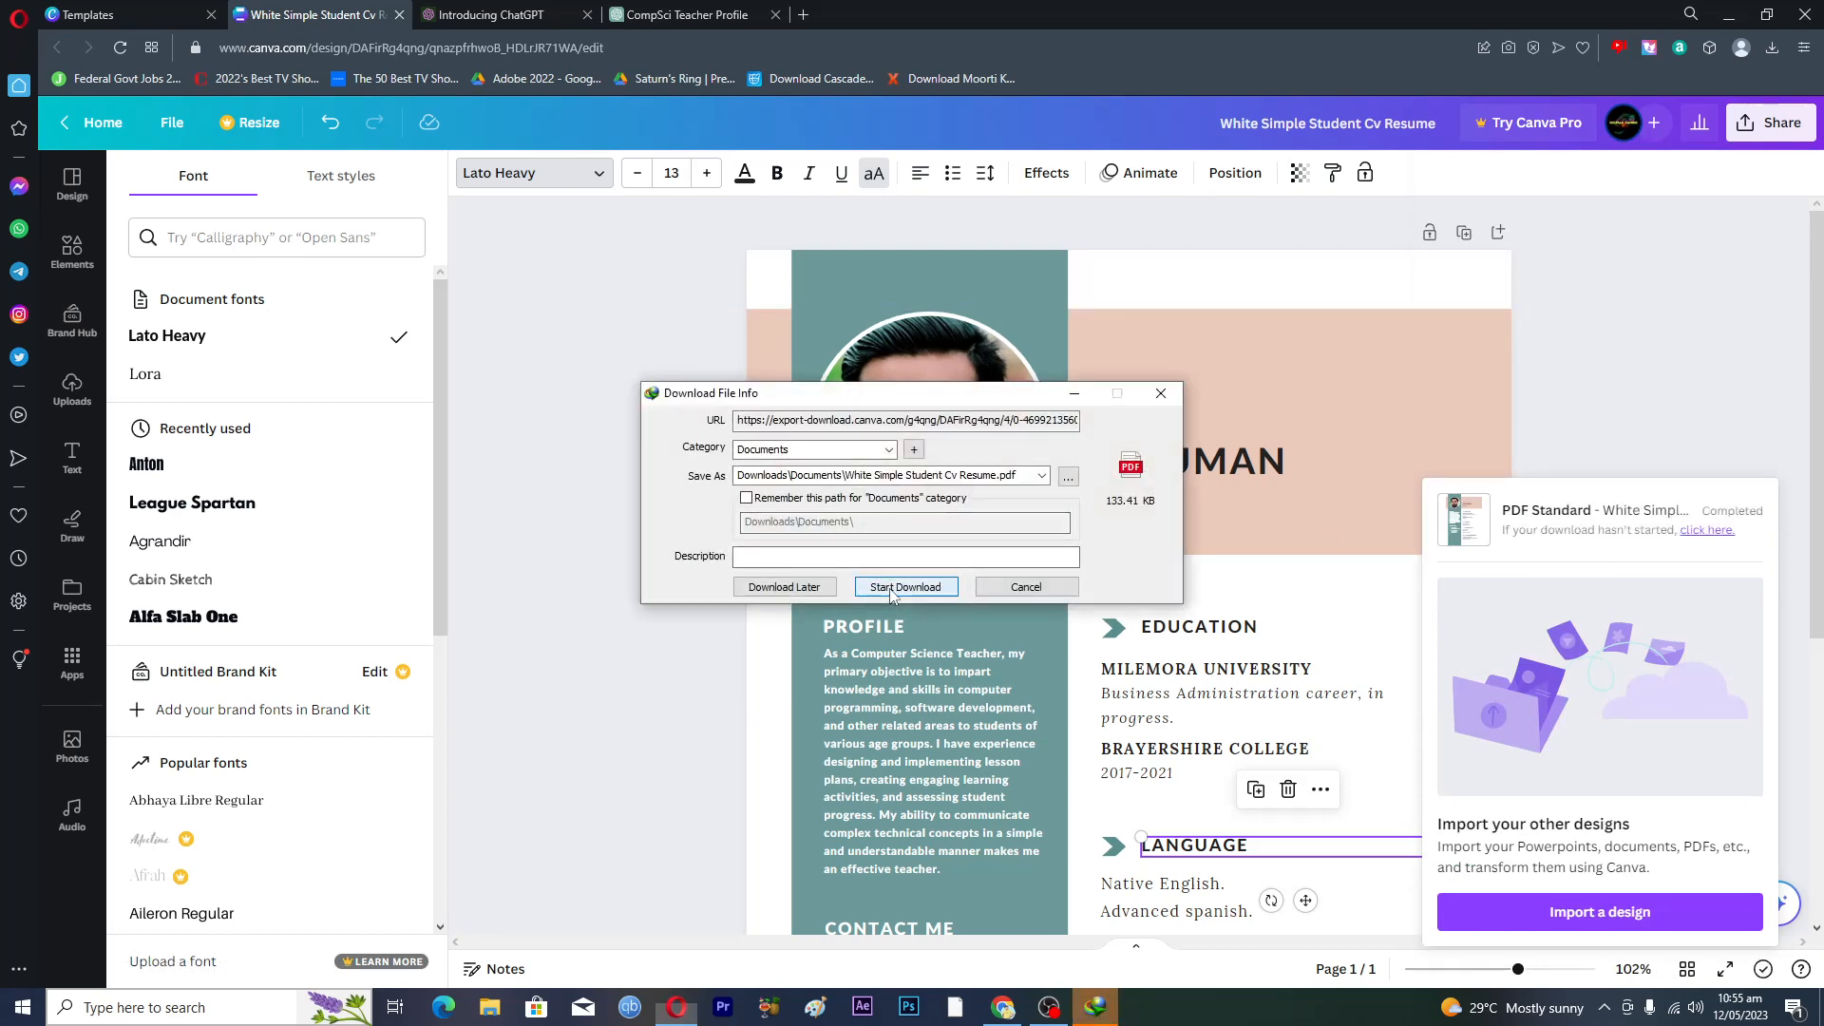
click(749, 562)
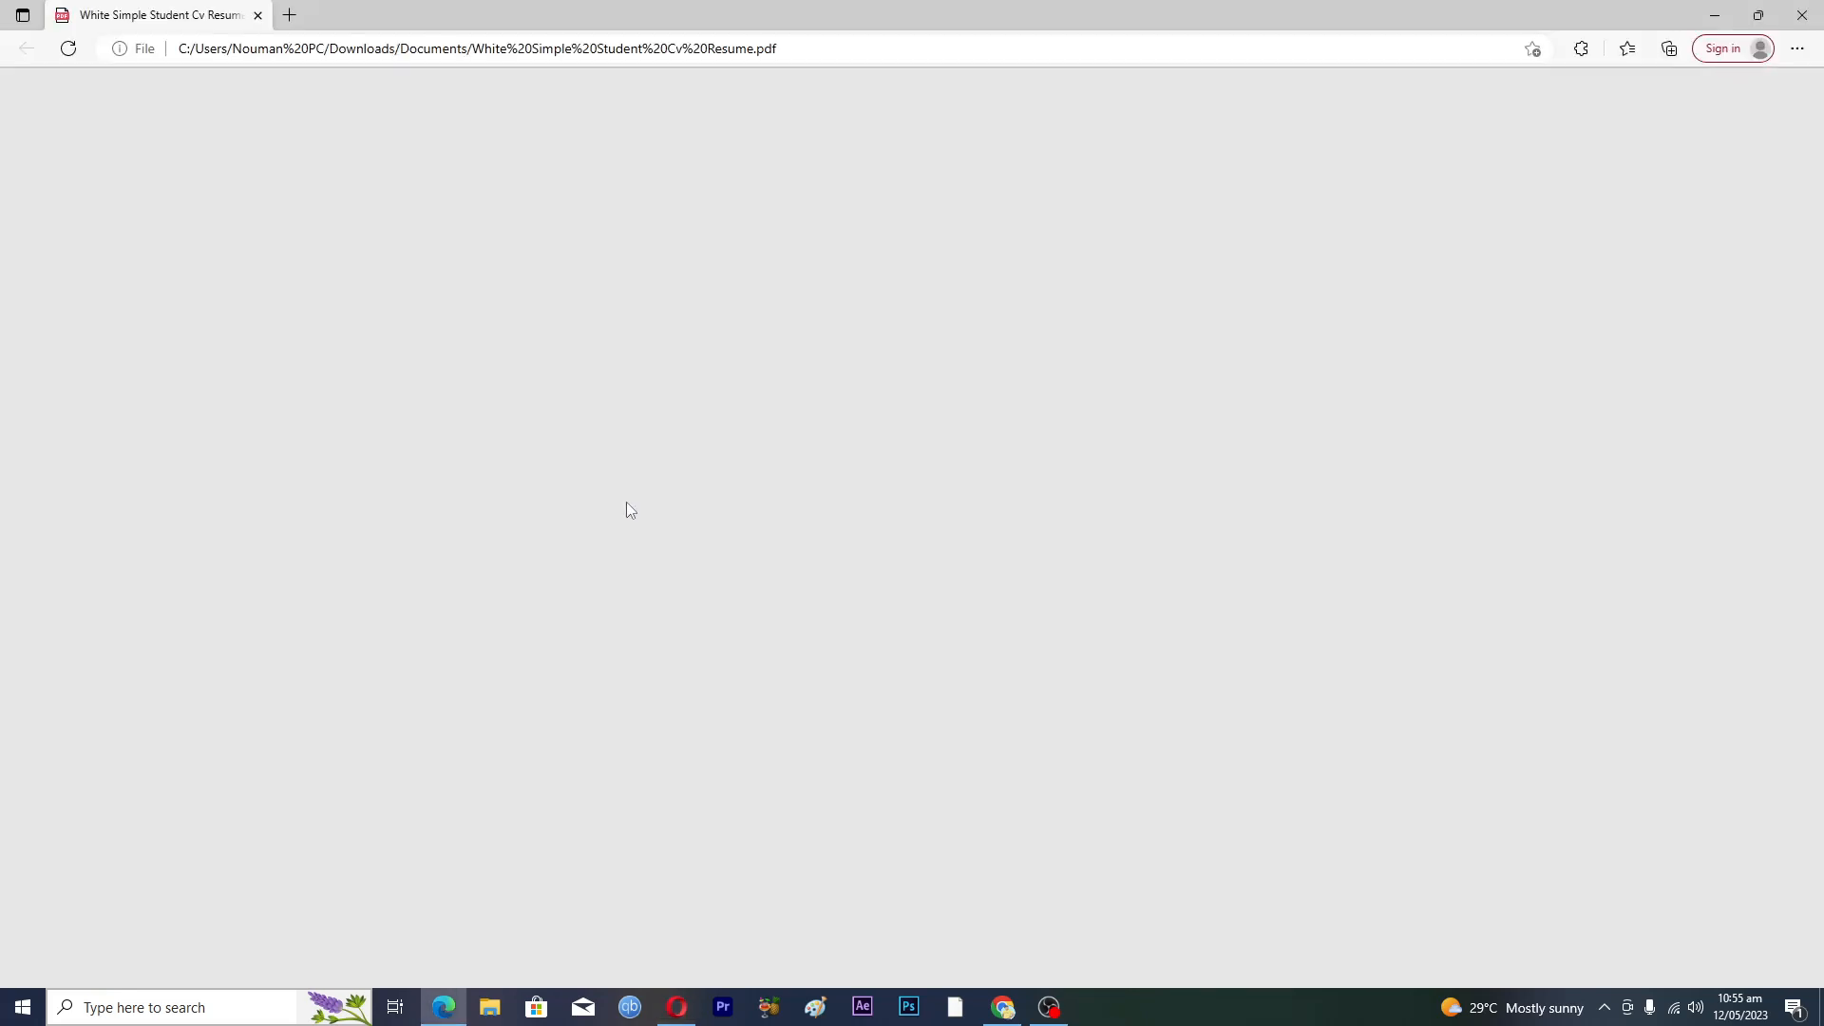
scroll(598, 577, down, 2)
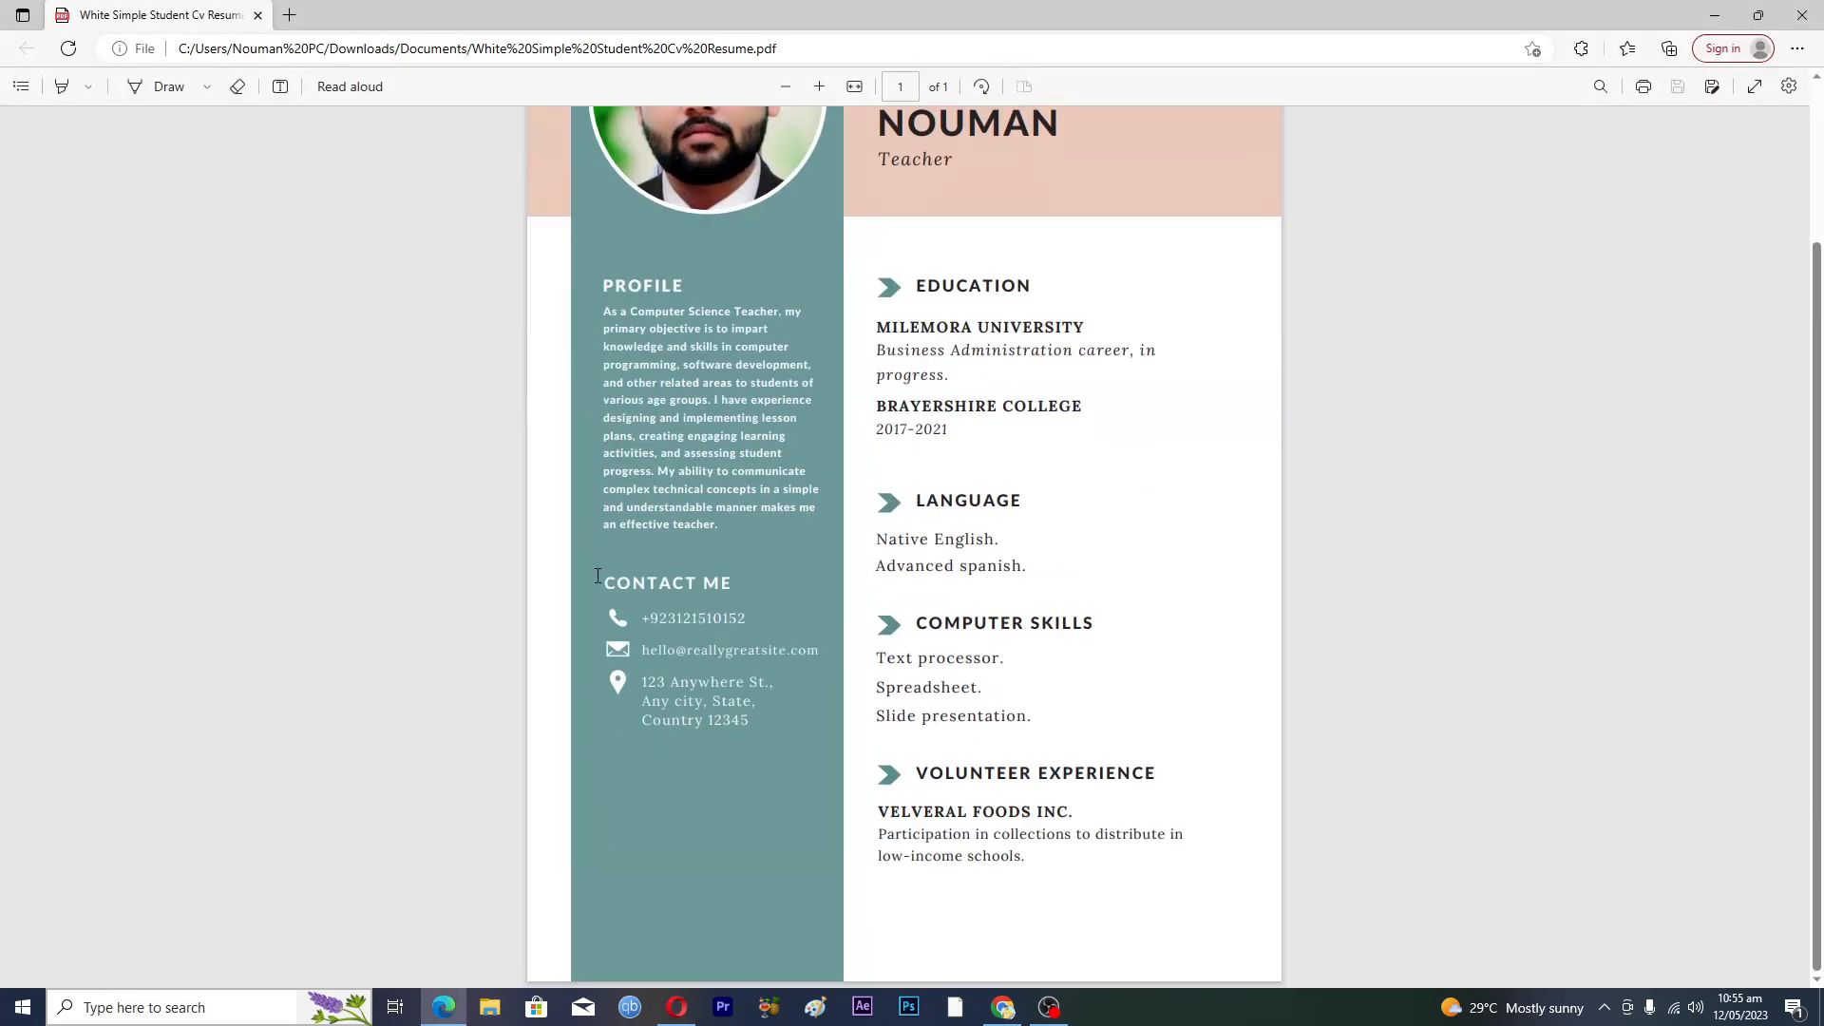
scroll(598, 577, up, 2)
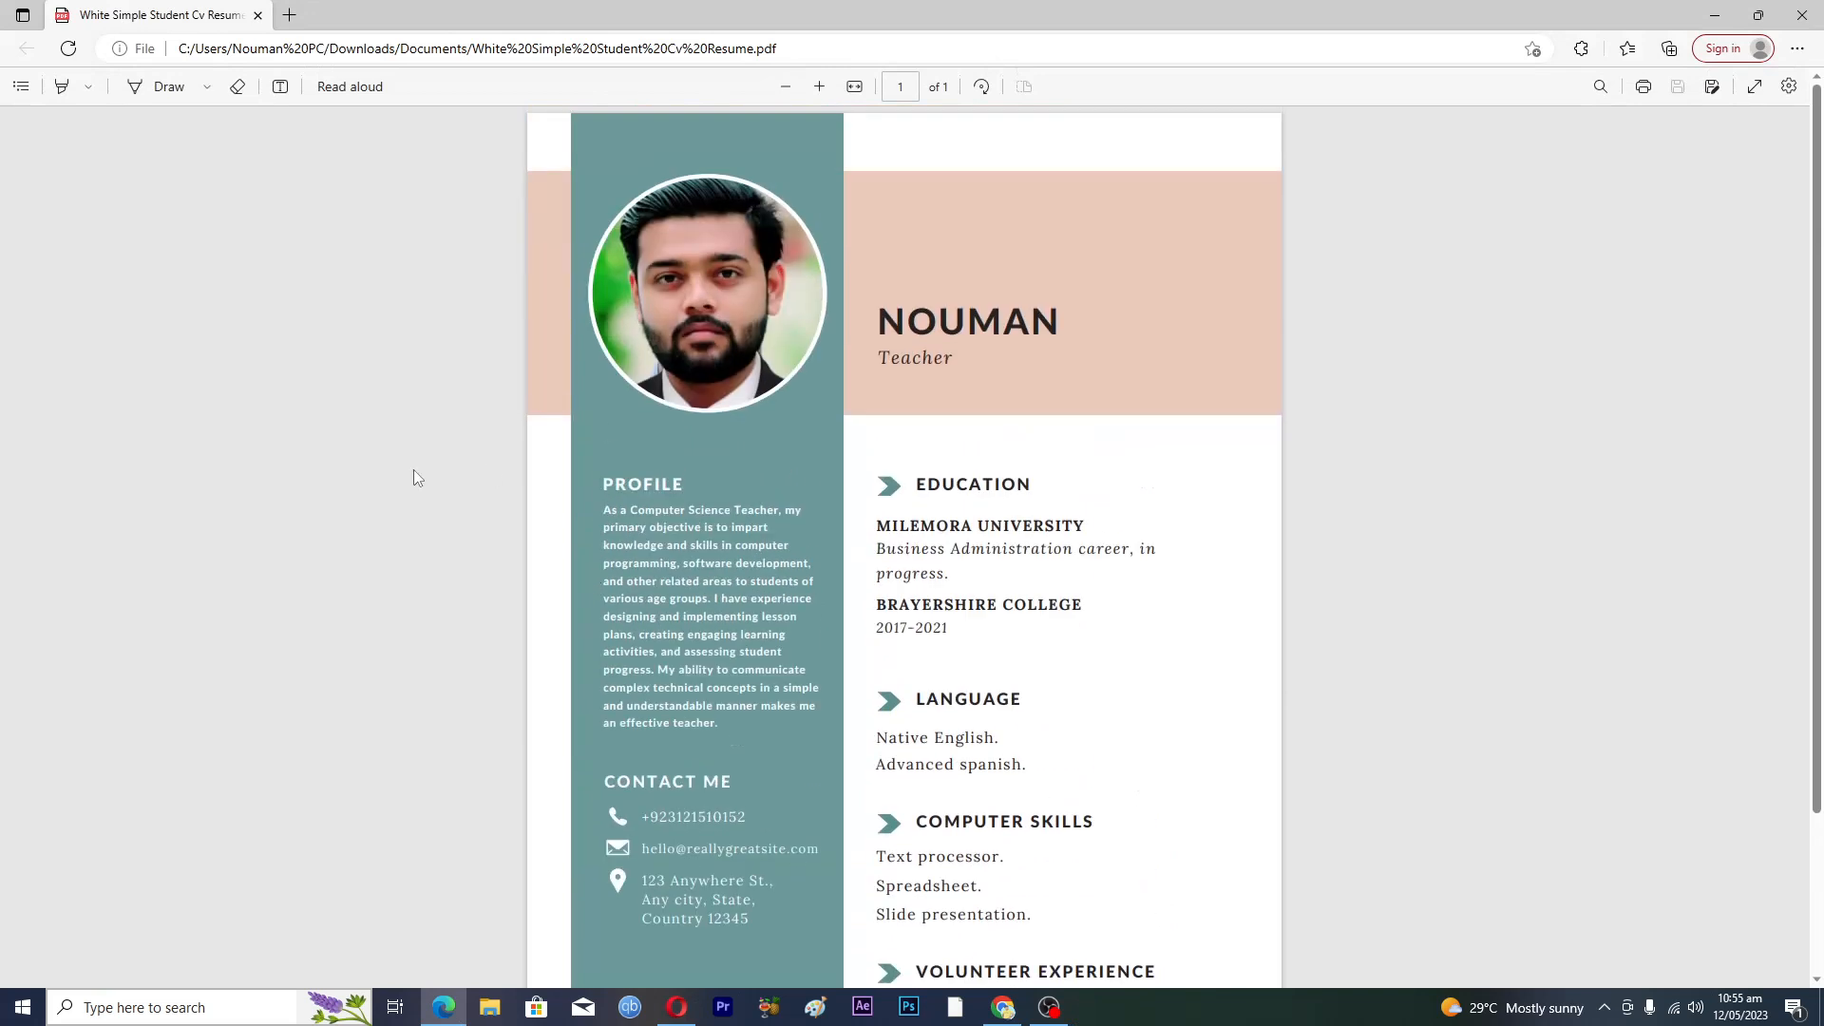